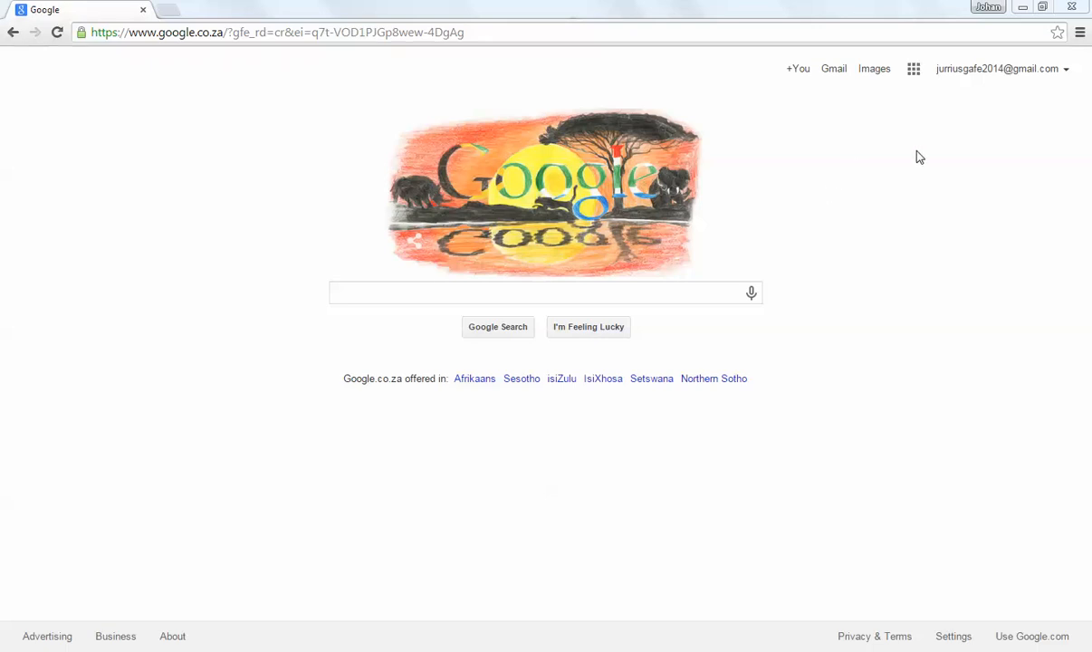
# Step: Open Google Drive from the Google home page
pyautogui.click(1004, 68)
pyautogui.click(915, 82)
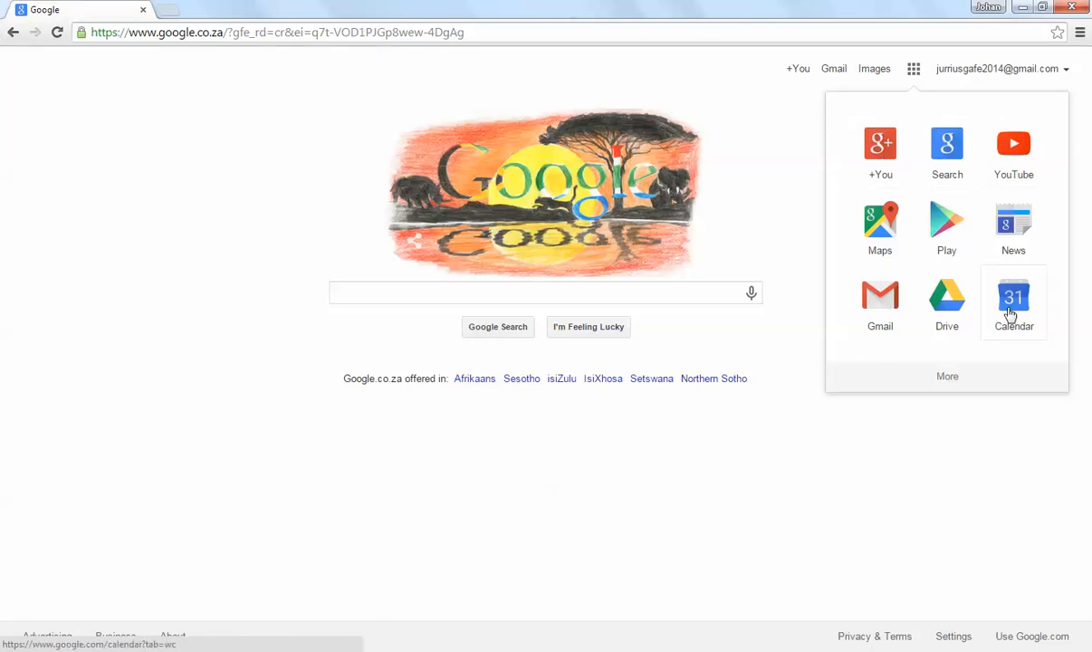
pyautogui.click(949, 304)
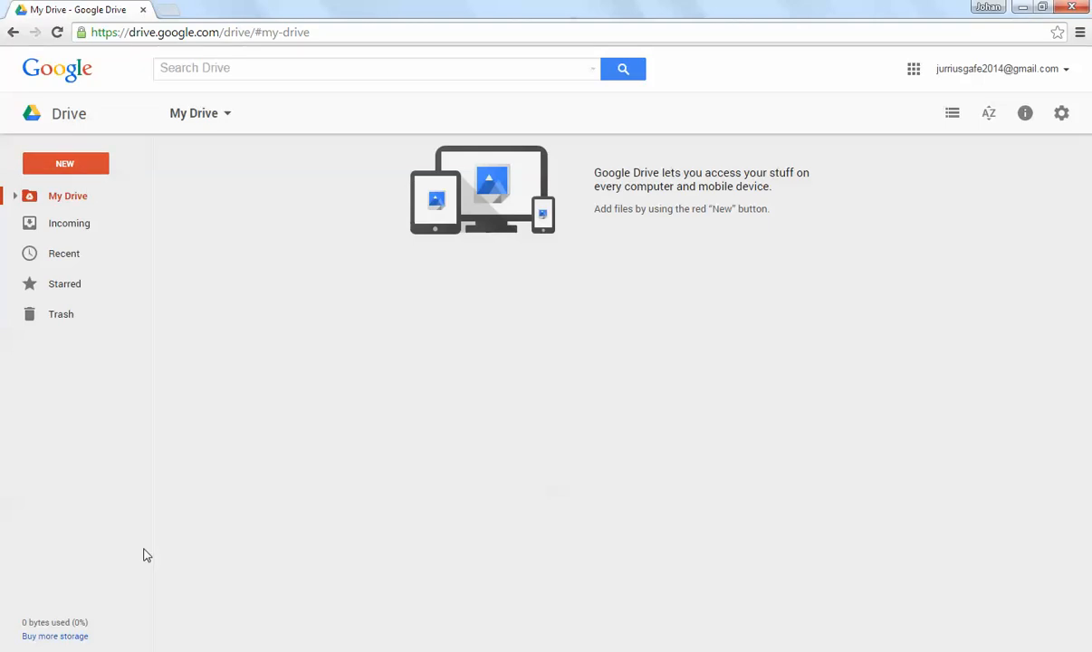
# Step: Create a new folder named "Geography Test" in My Drive
pyautogui.moveTo(66, 623)
pyautogui.click(81, 165)
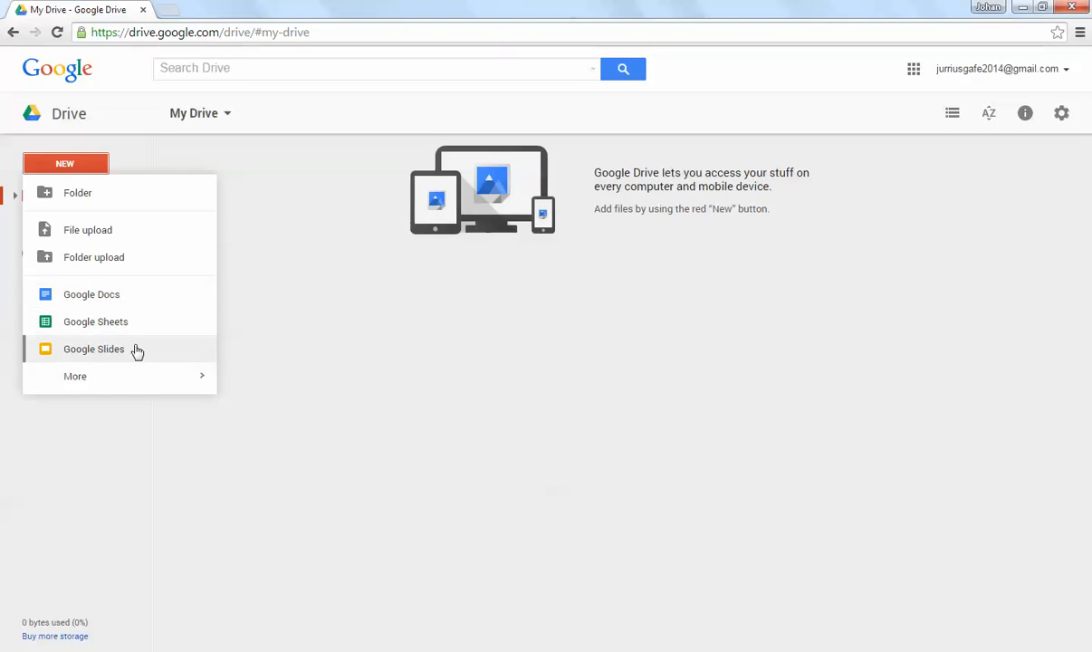
pyautogui.moveTo(134, 376)
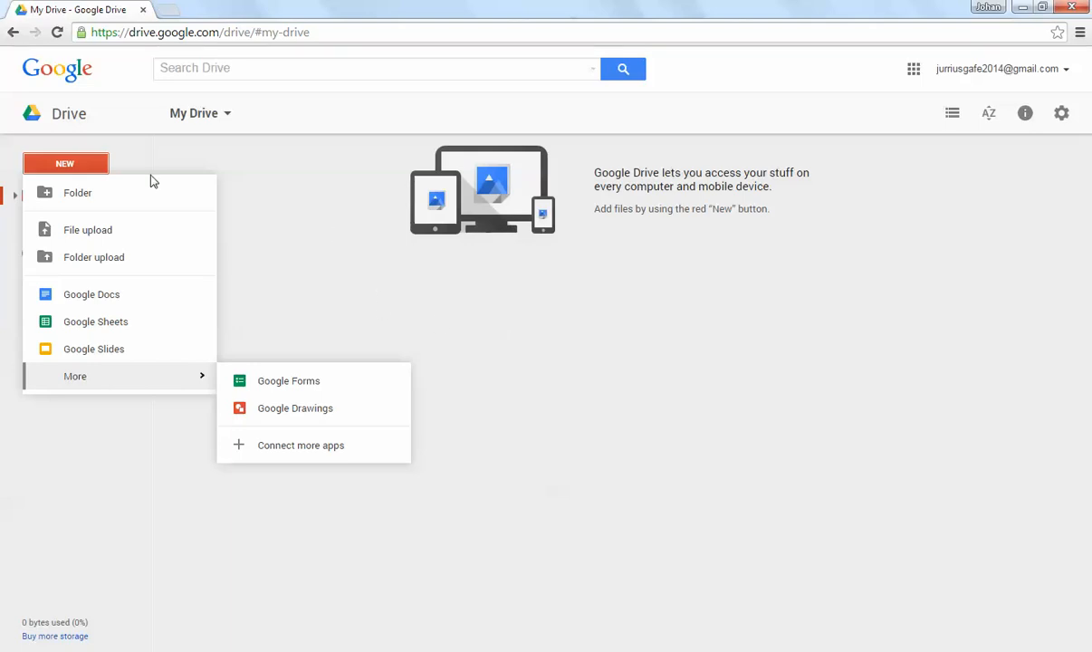
pyautogui.click(96, 195)
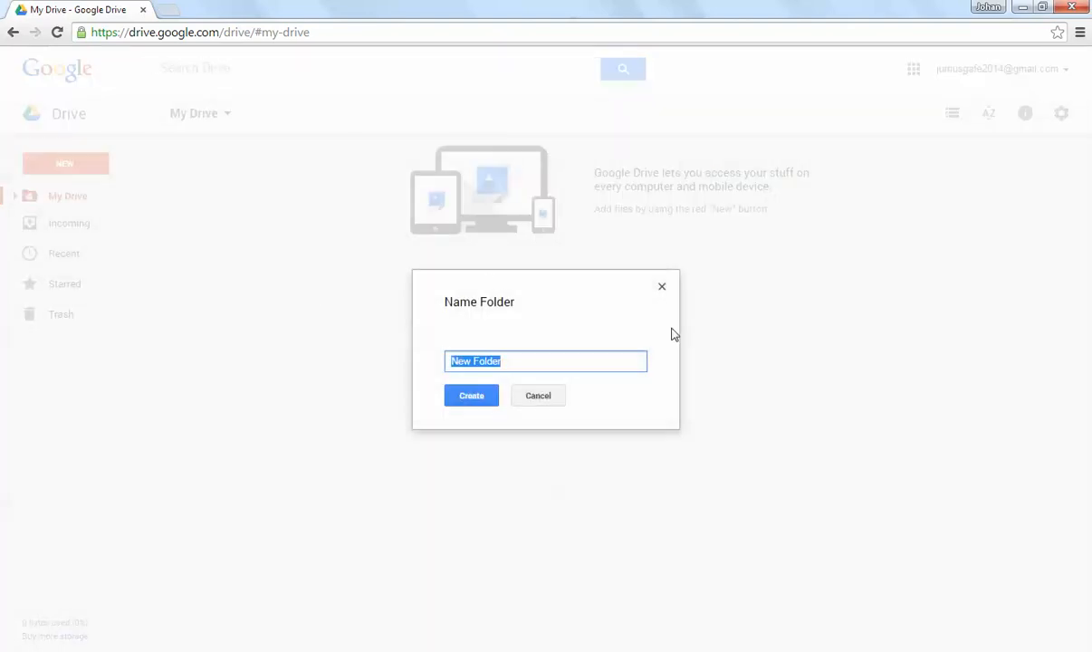
pyautogui.write('Geo')
pyautogui.press('BackSpace')
pyautogui.write('ography Test')
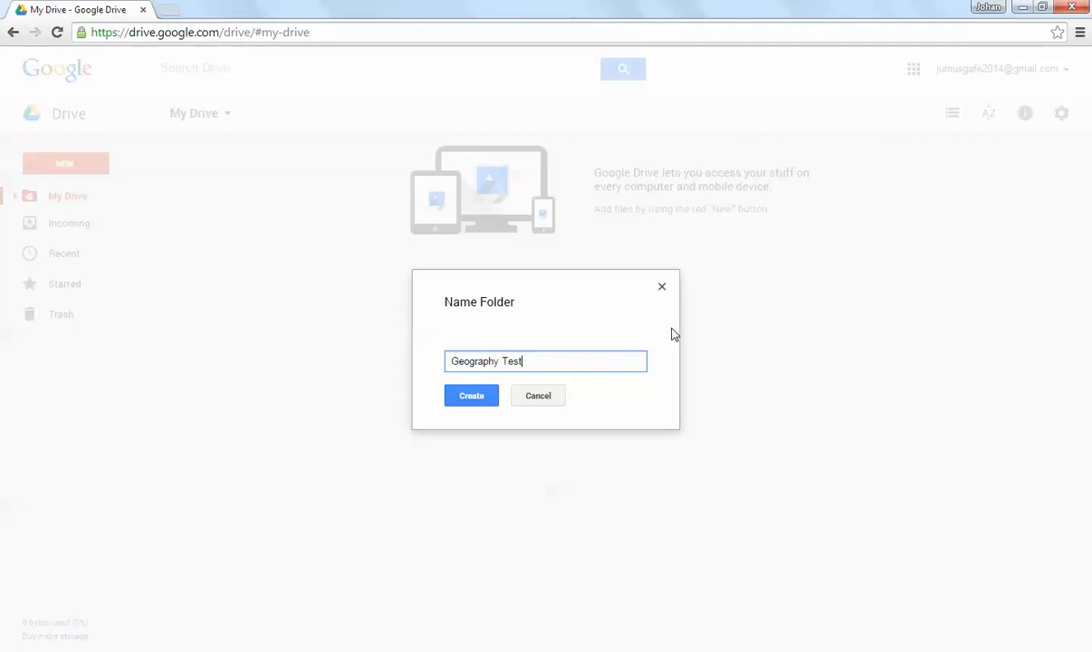
pyautogui.click(483, 396)
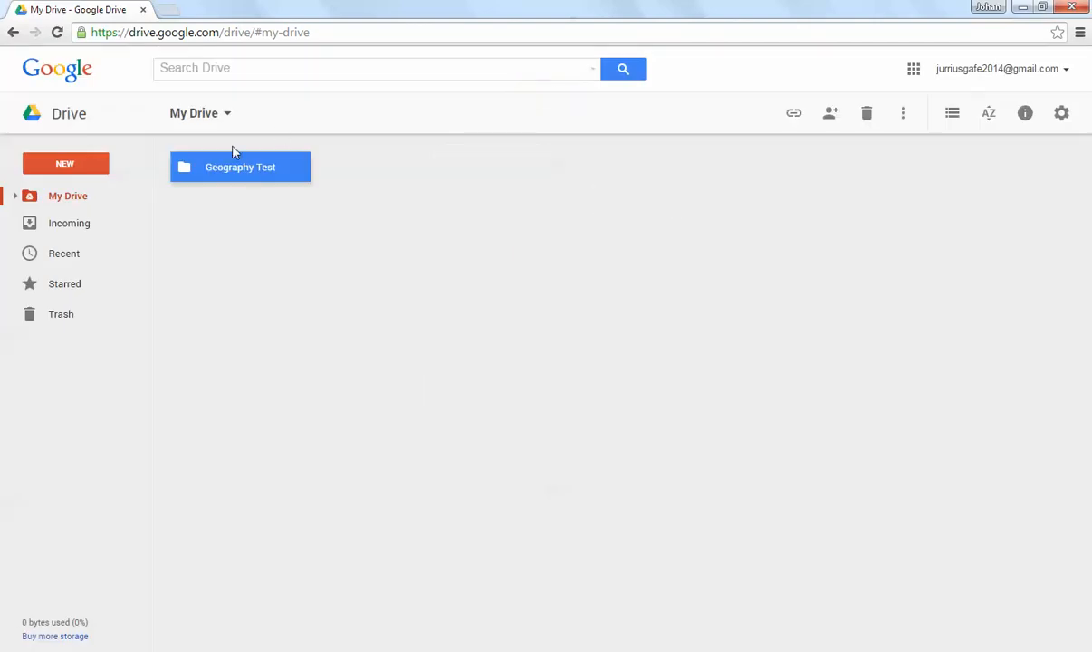
# Step: Open the Geography Test folder and create a new Google Form inside it
pyautogui.doubleClick(229, 171)
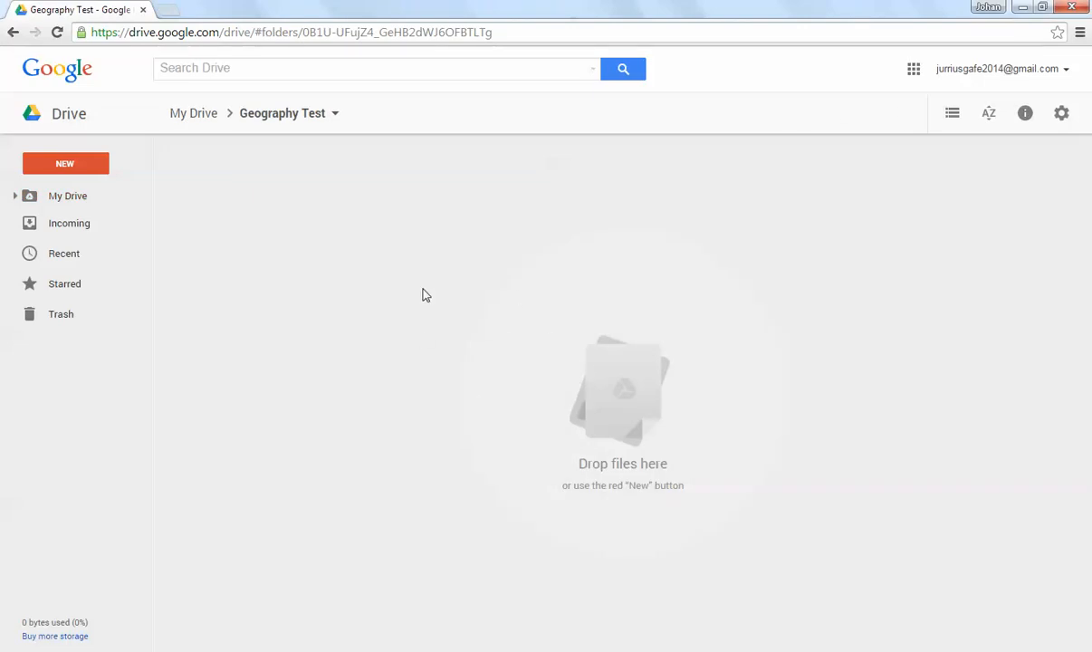
pyautogui.click(84, 165)
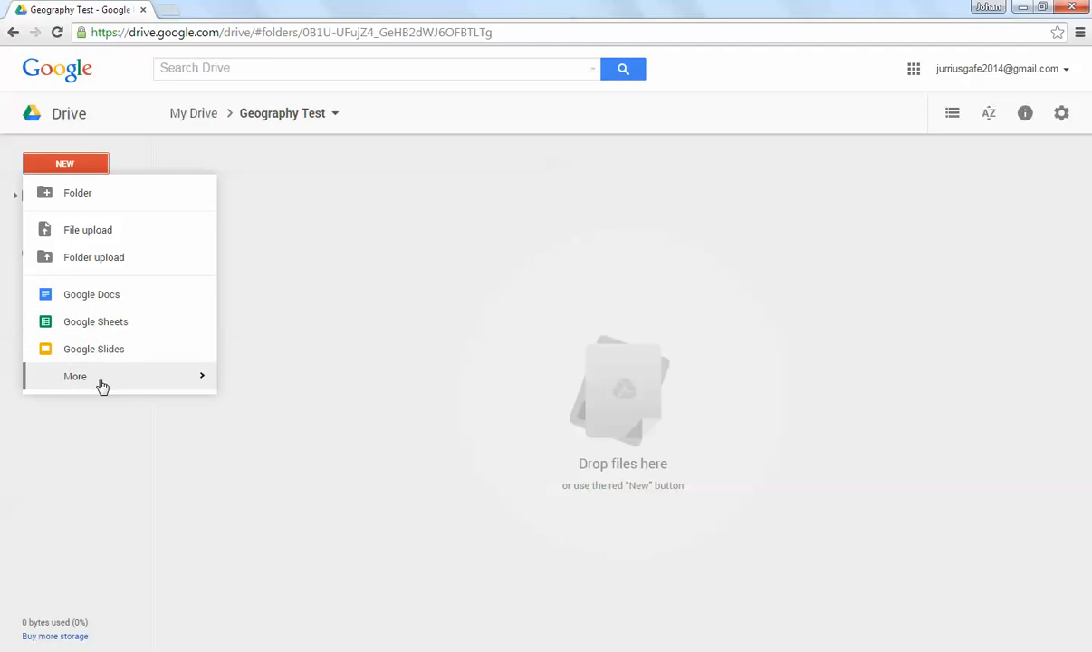
pyautogui.moveTo(99, 380)
pyautogui.click(308, 388)
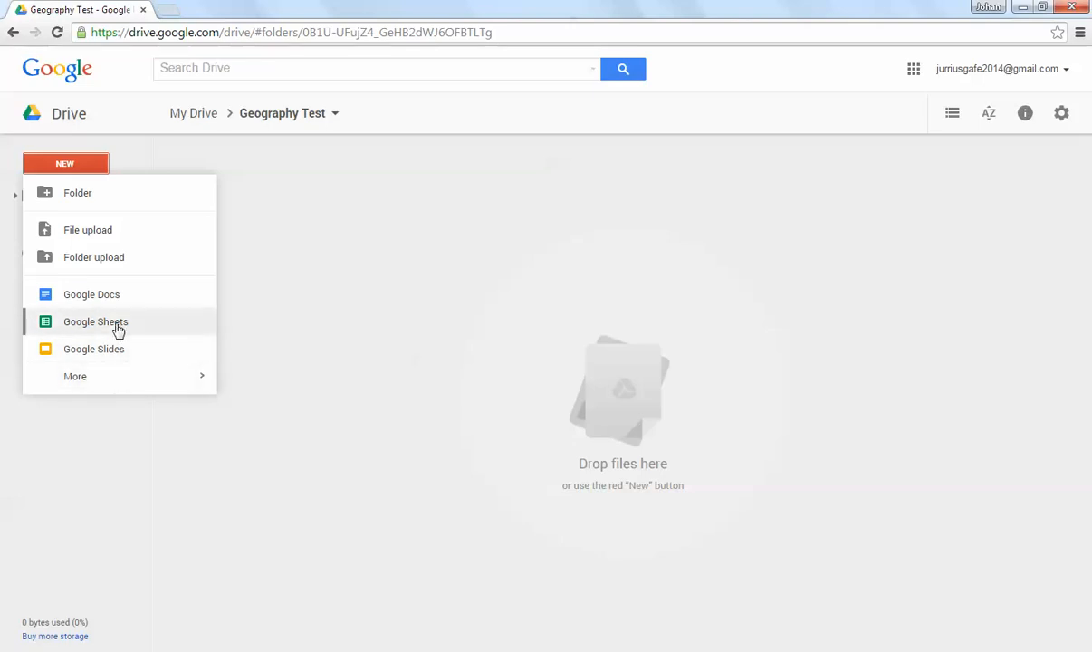
pyautogui.moveTo(109, 379)
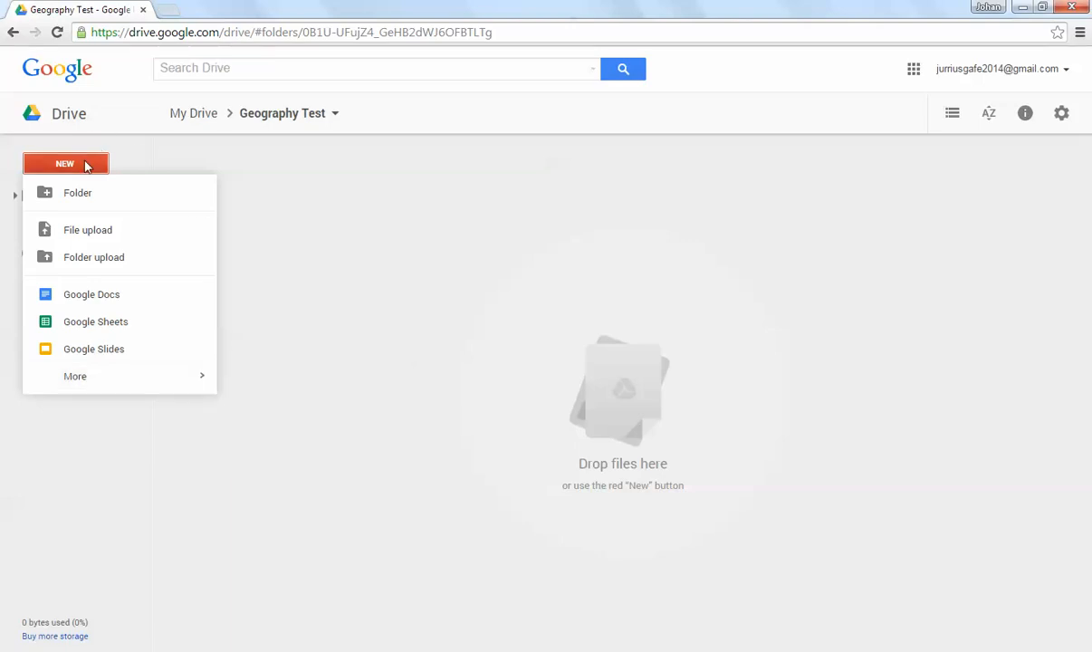
pyautogui.moveTo(214, 379)
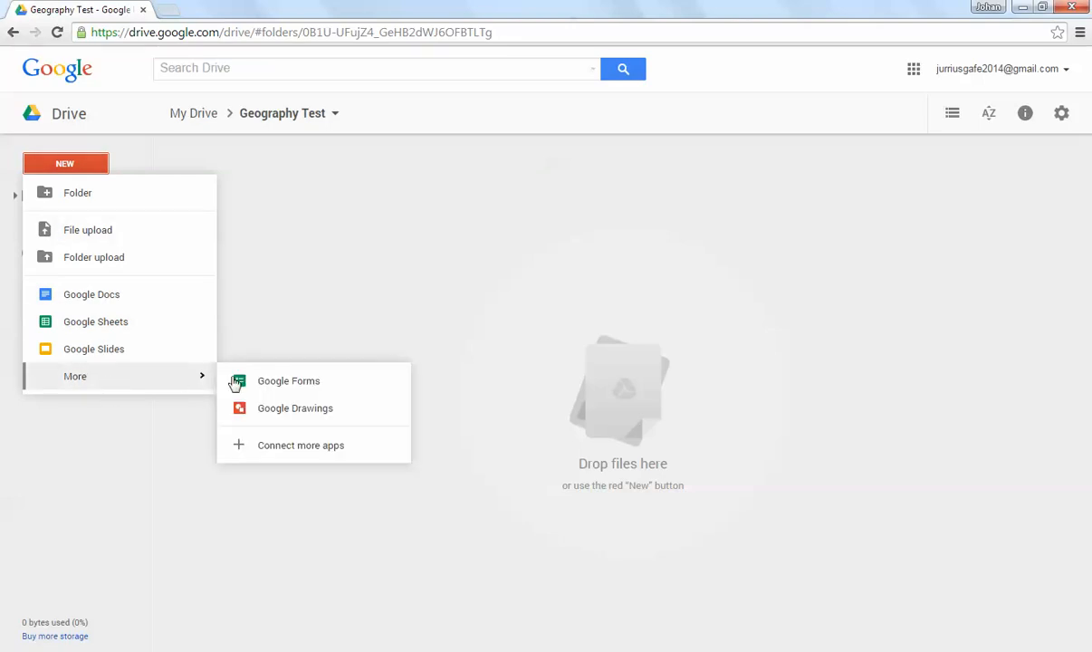
pyautogui.click(297, 385)
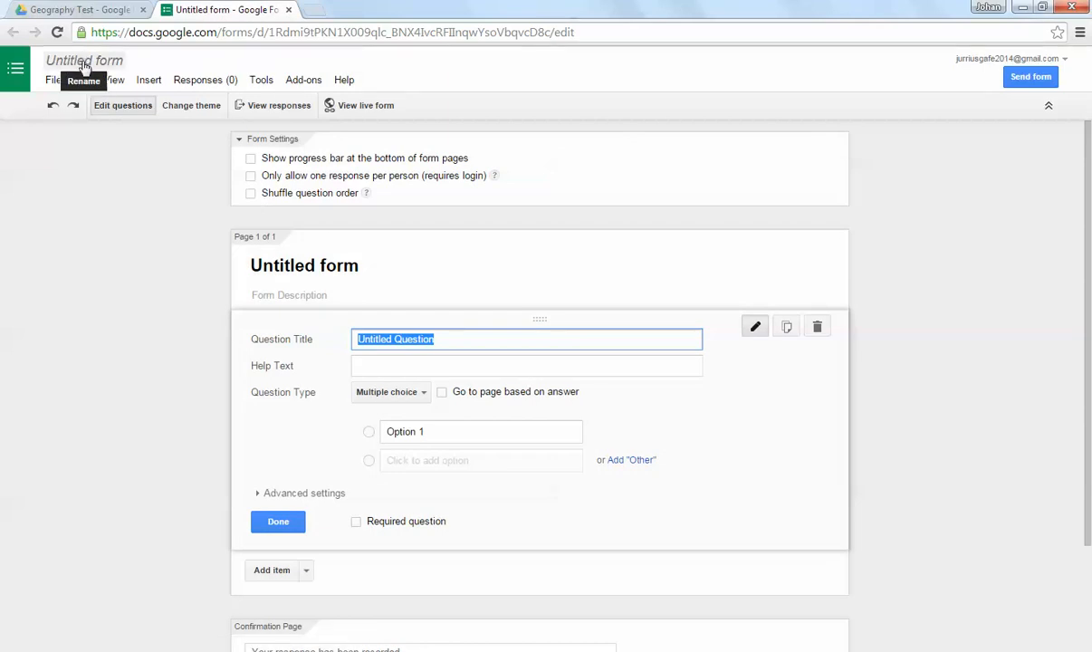
# Step: Rename the untitled form as "Geography Test"
pyautogui.click(81, 64)
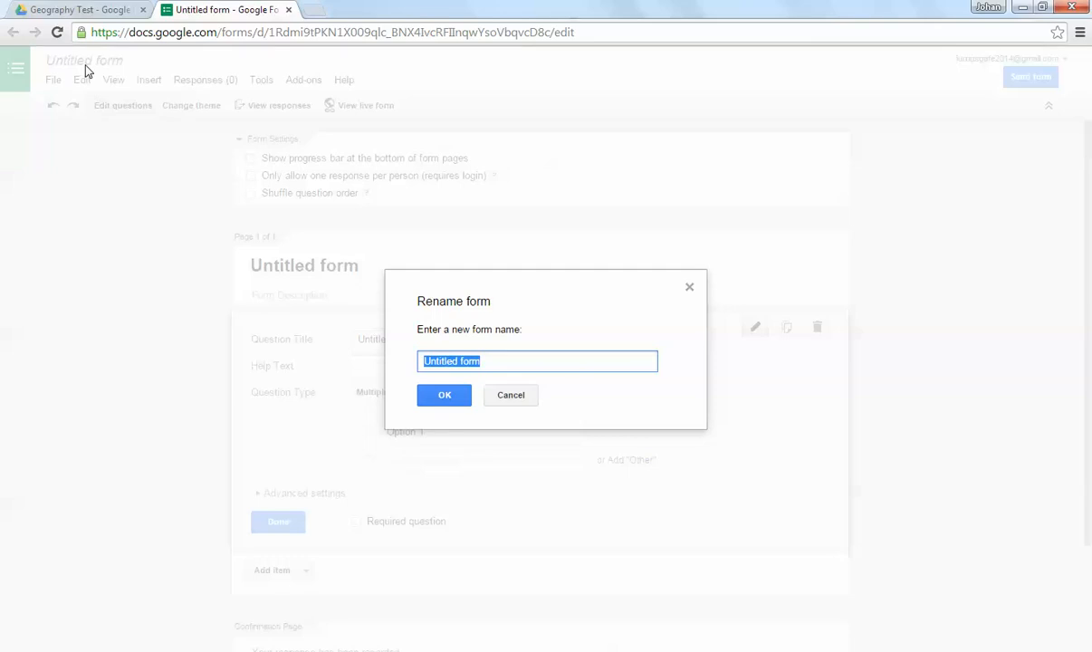
pyautogui.write('Geograp')
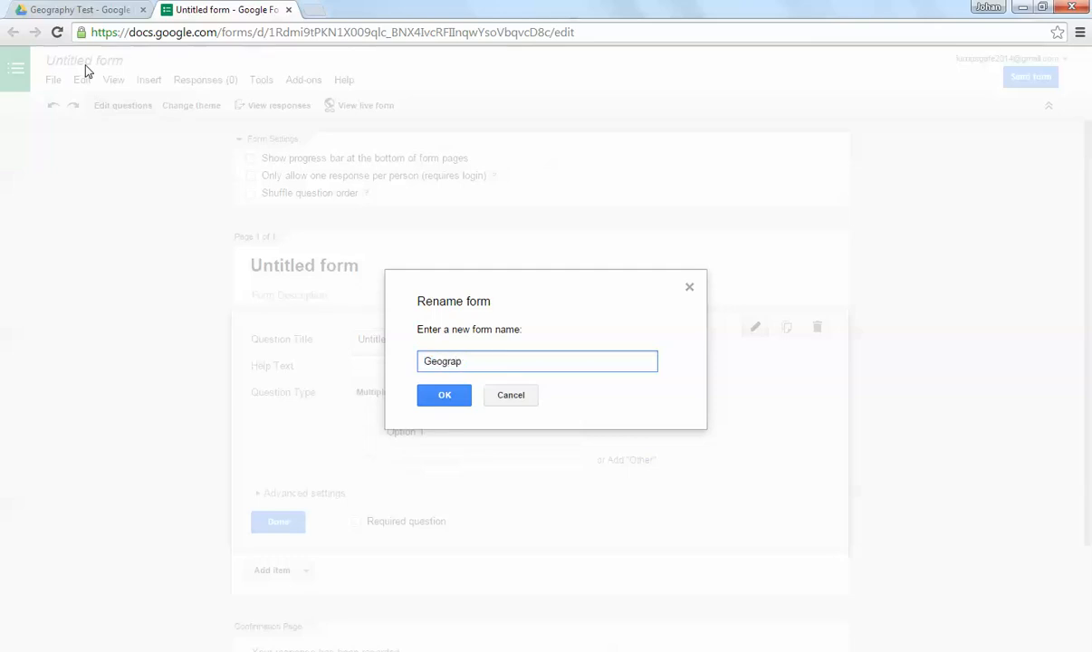
pyautogui.write('hy Test')
pyautogui.click(431, 395)
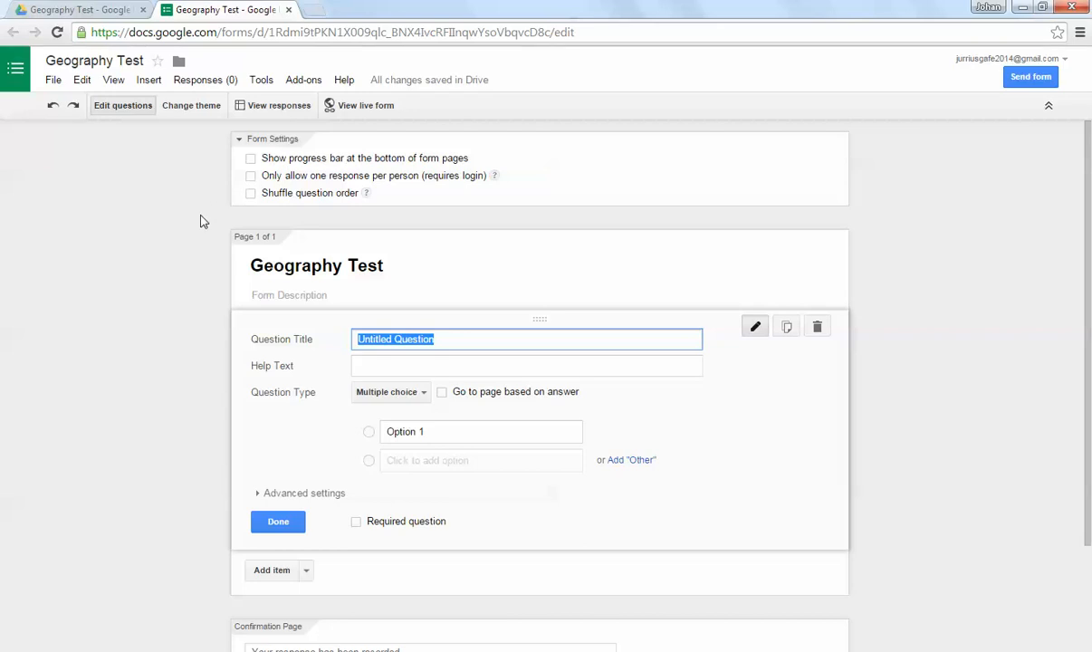
# Step: Add a text question titled "Name?" below the untitled multiple-choice question and make it required
pyautogui.scroll(-1, 202, 219)
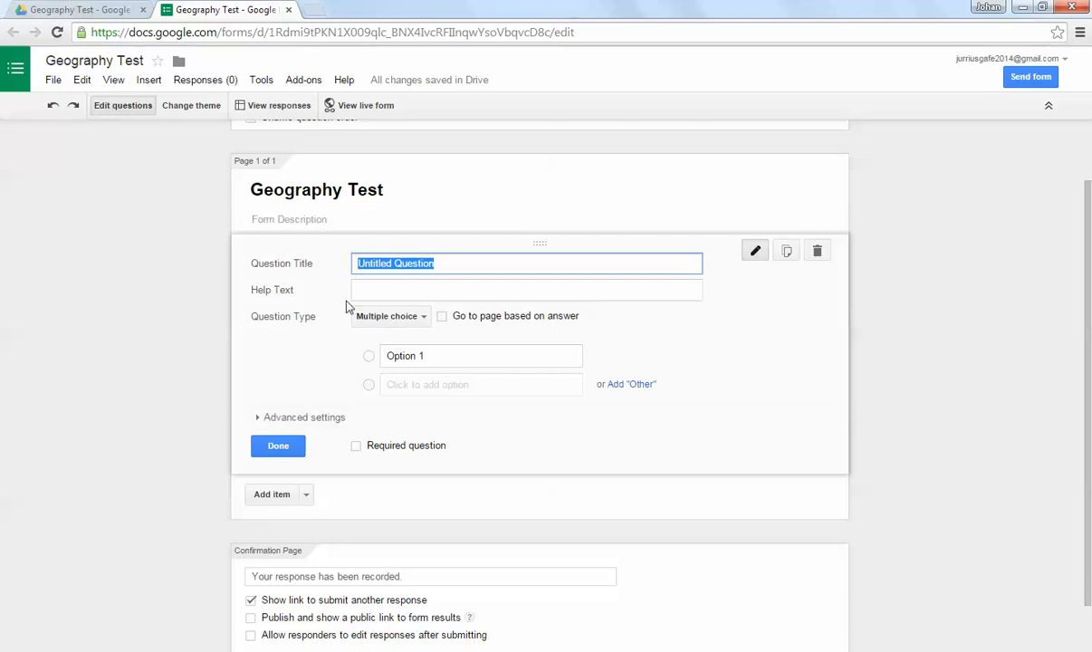
pyautogui.scroll(-1, 330, 263)
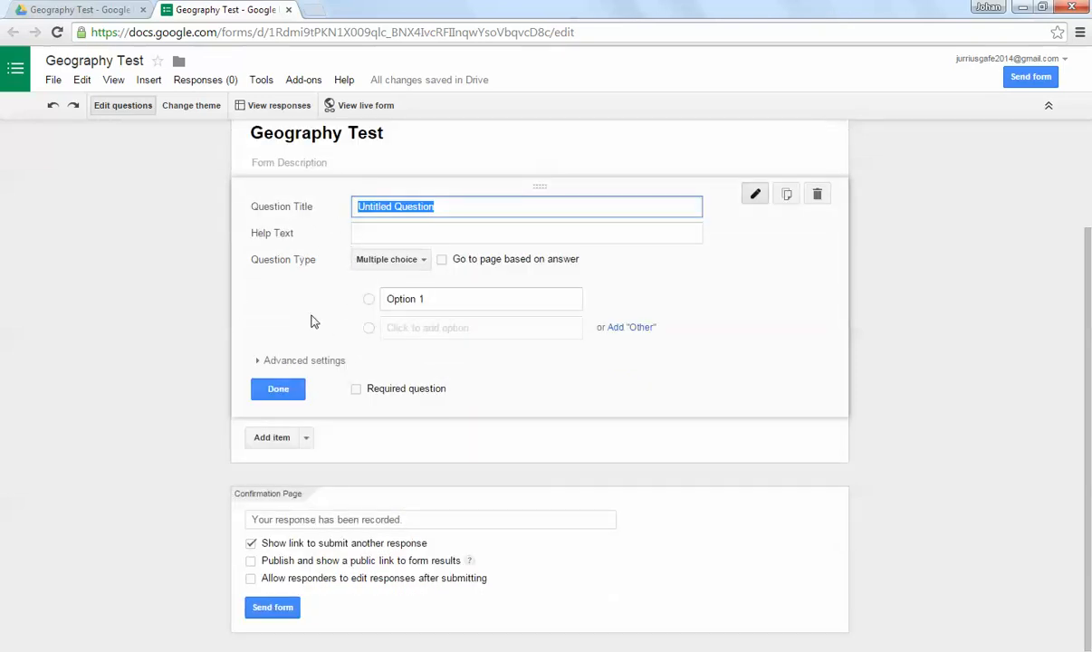
pyautogui.click(307, 439)
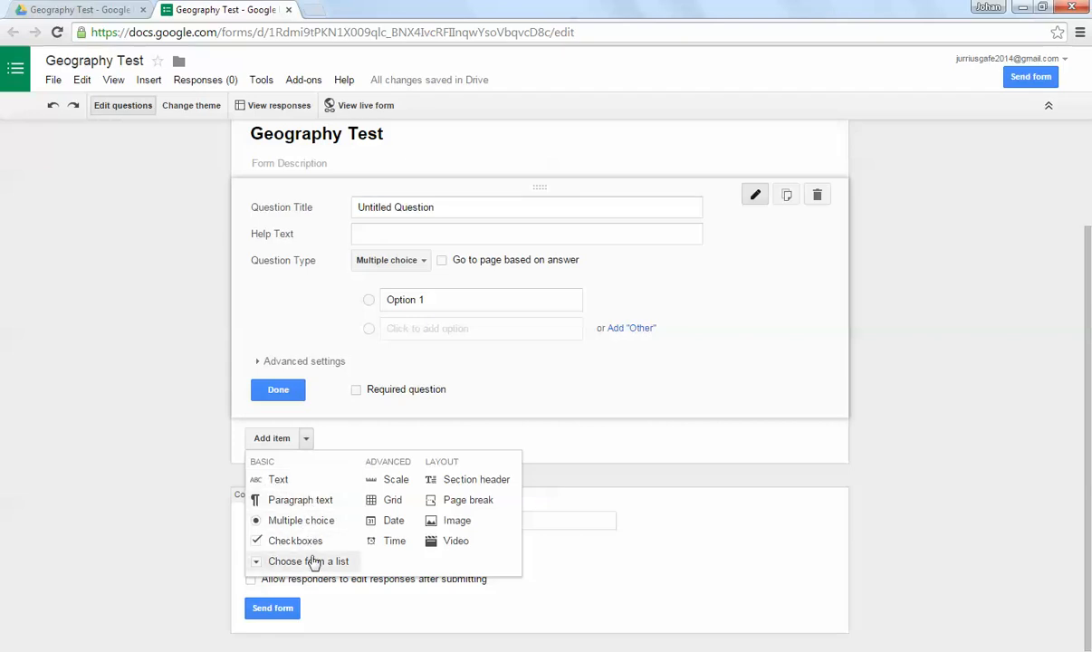
pyautogui.click(292, 480)
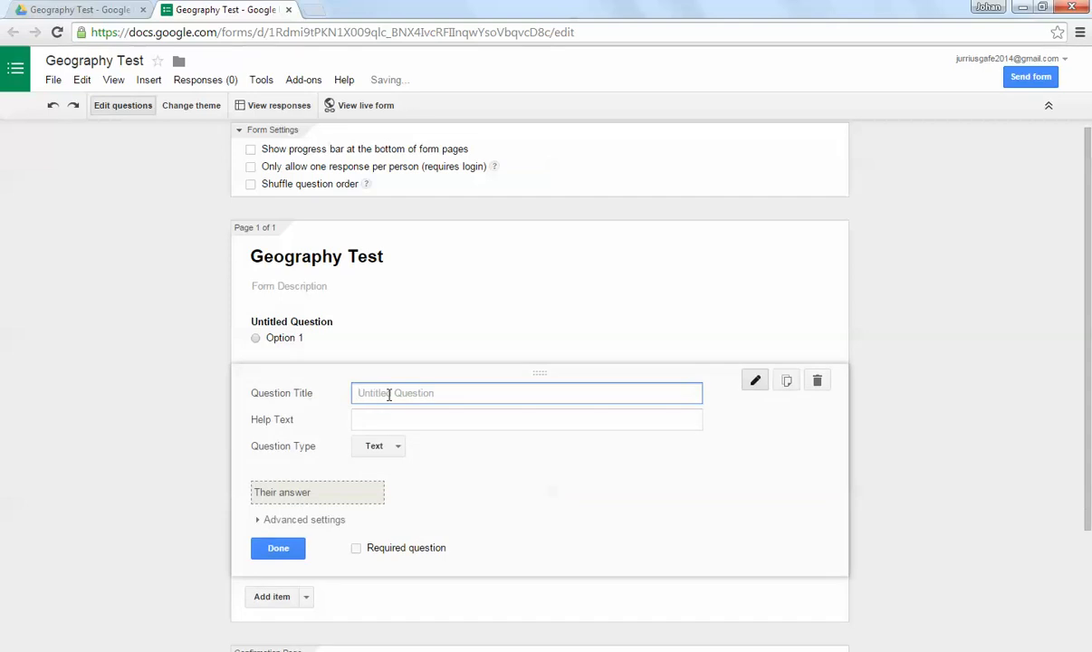
pyautogui.write('Nam')
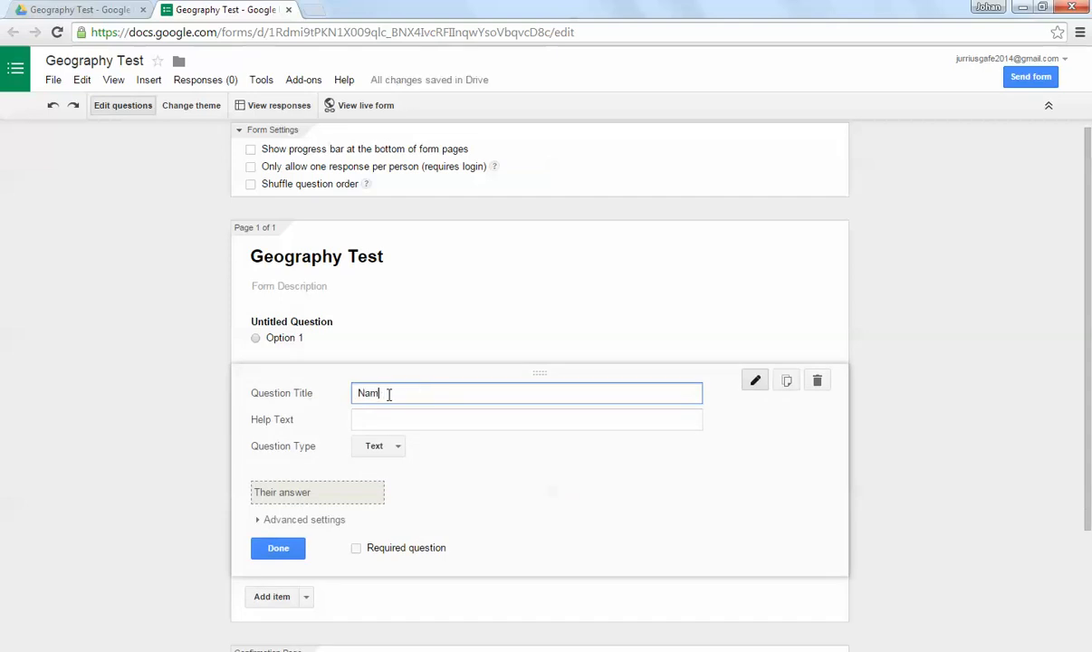
pyautogui.write('e?')
pyautogui.click(358, 549)
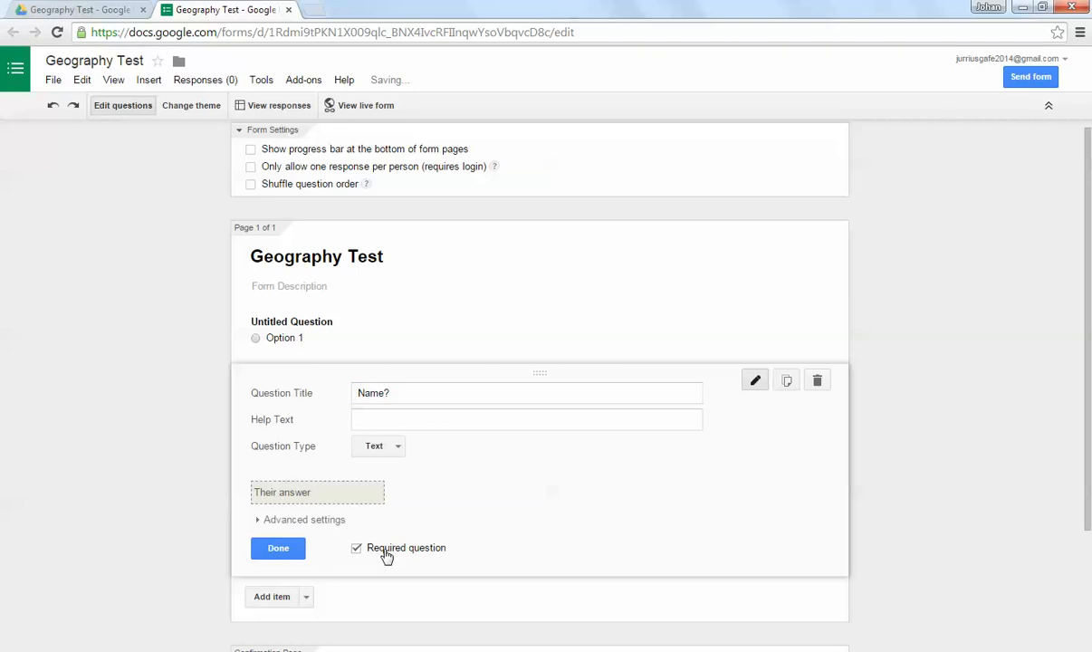
pyautogui.click(278, 549)
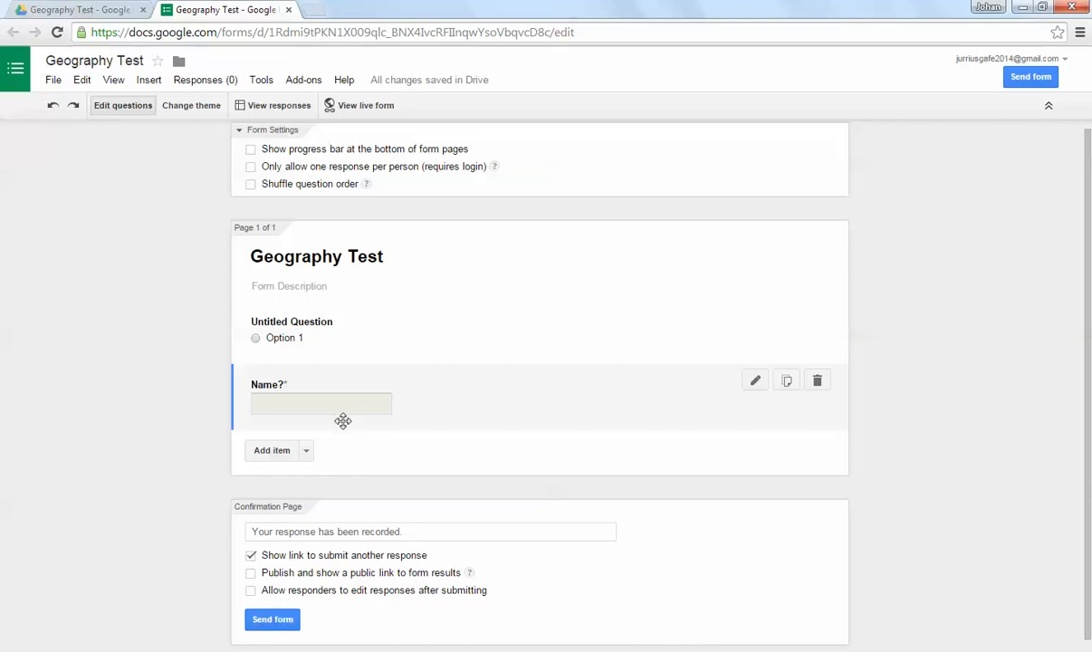
# Step: Add a paragraph text question below the "Name?" question, leaving its title blank
pyautogui.click(306, 451)
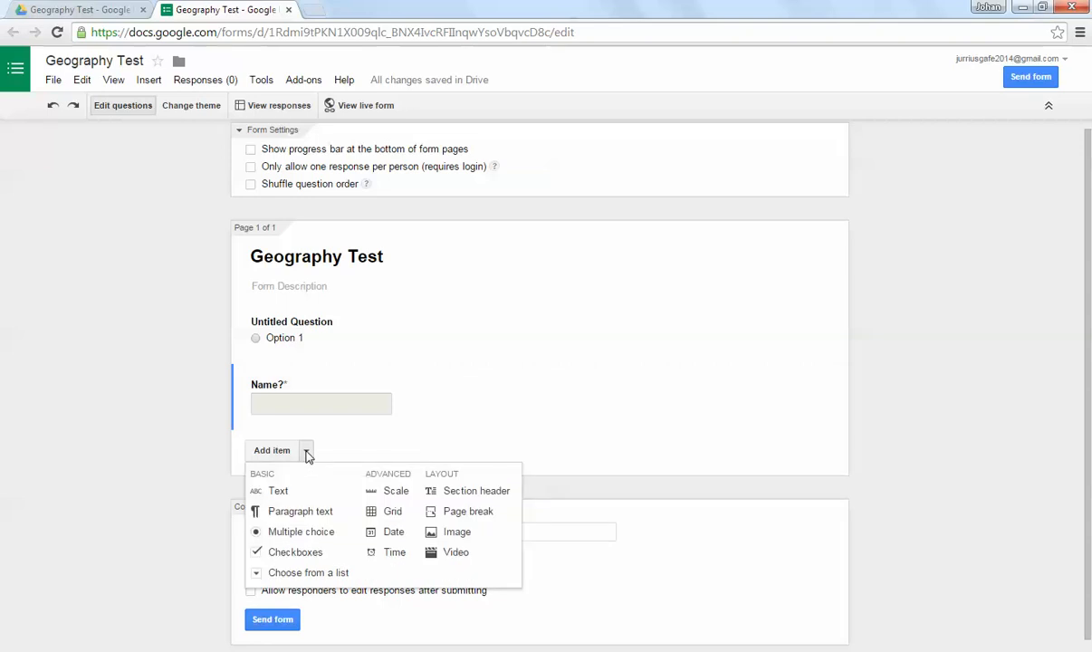
pyautogui.click(311, 513)
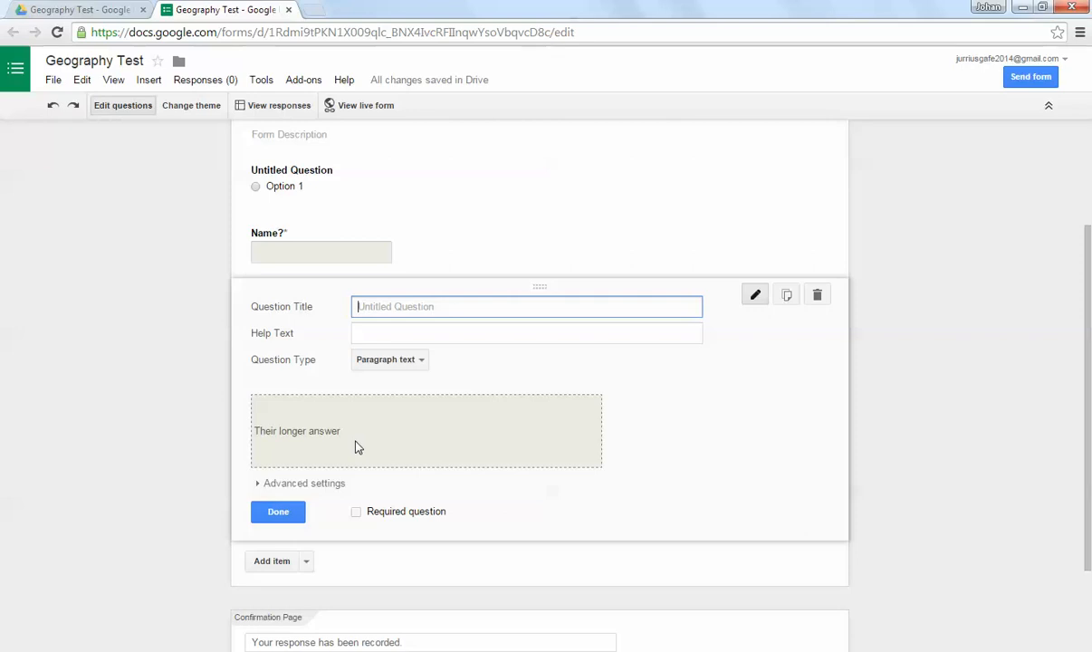
pyautogui.click(299, 515)
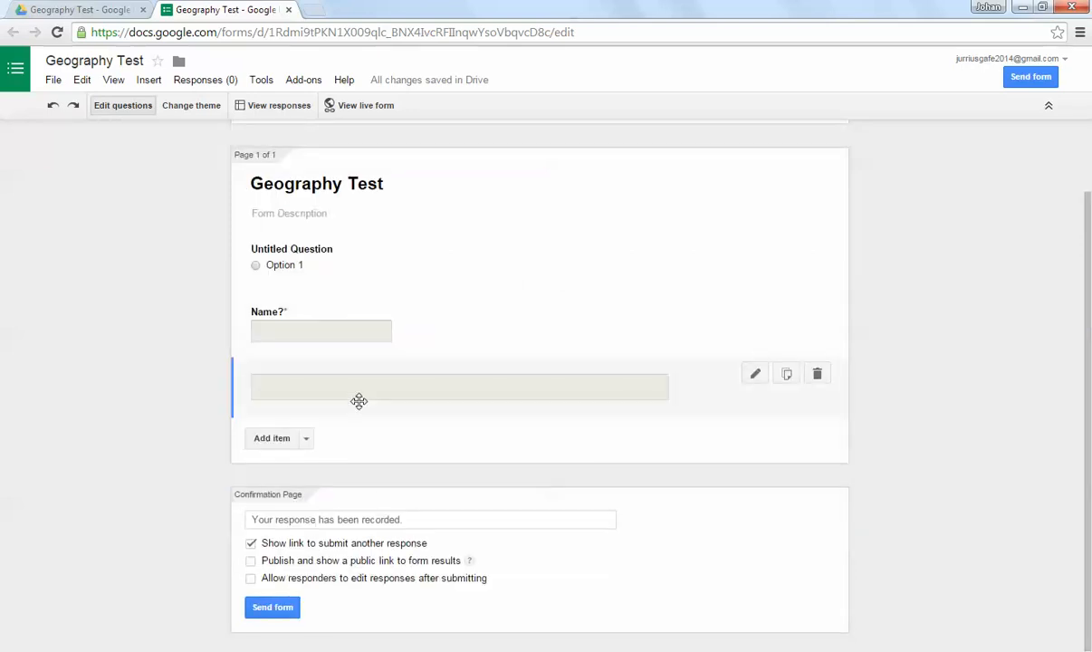
# Step: Add an untitled scale question from 1 to 5, labelling 1 as "Bad" and 5 as "Good"
pyautogui.click(306, 439)
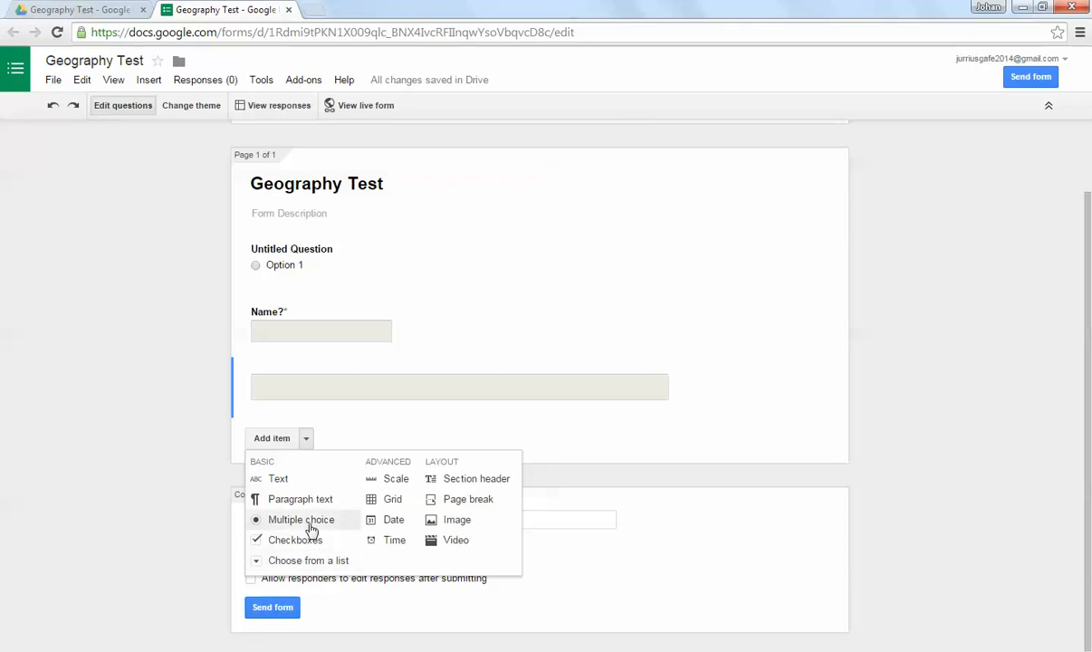
pyautogui.click(394, 479)
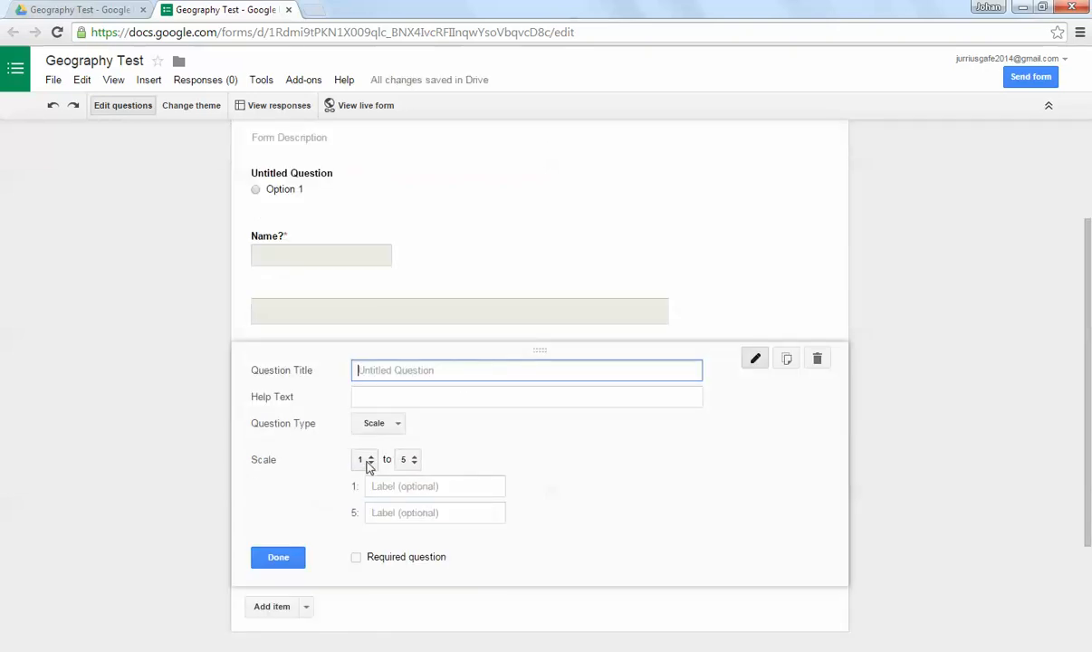
pyautogui.click(405, 488)
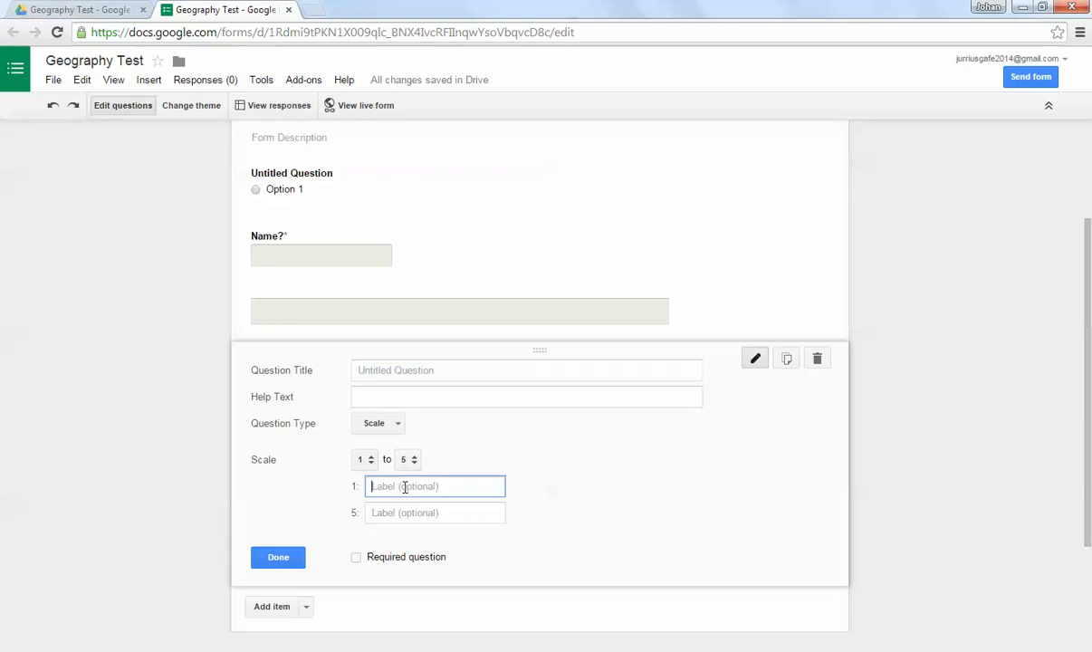
pyautogui.write('Bad')
pyautogui.click(409, 513)
pyautogui.write('Good')
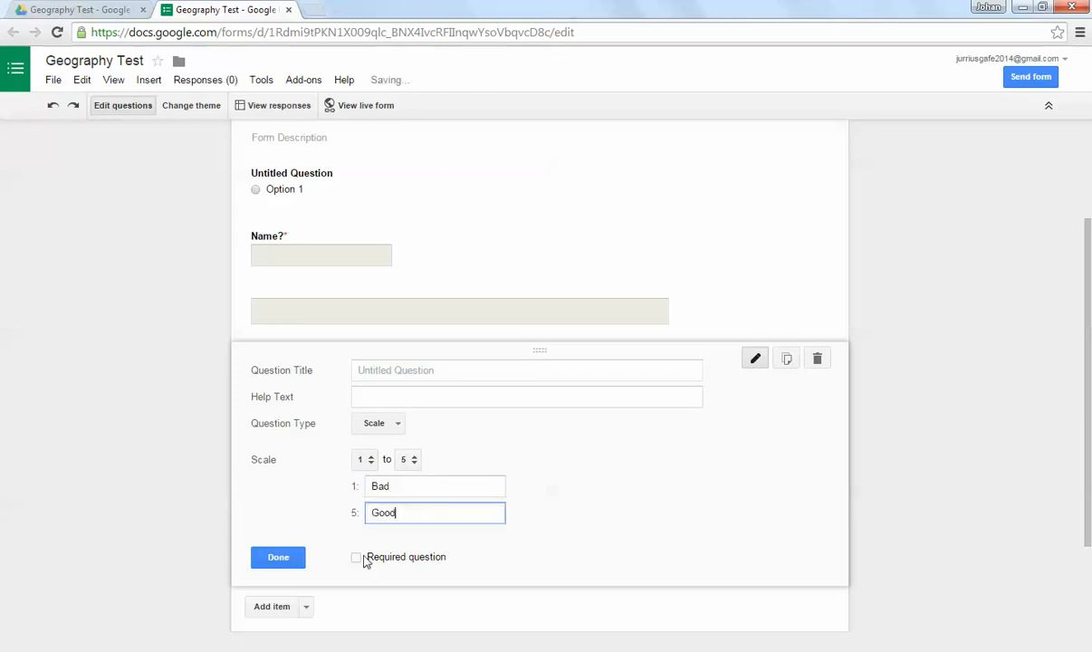
pyautogui.click(278, 557)
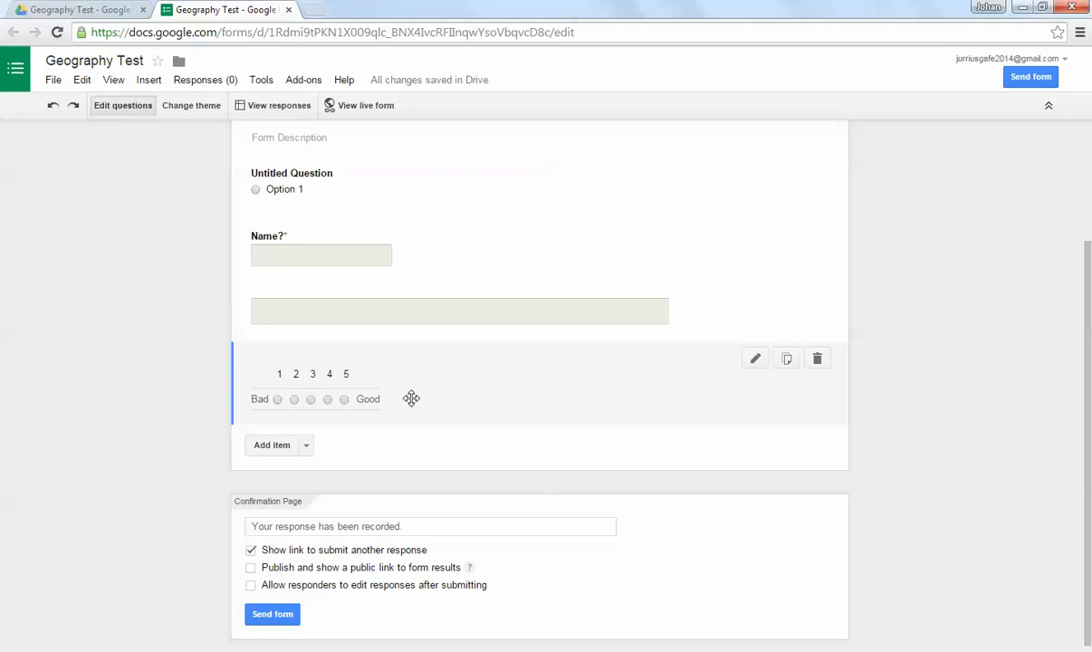
# Step: Insert the YouTube video "Macbeth - Thug Notes Summary and Analysis" below the scale question, searching for "macbeth"
pyautogui.click(307, 445)
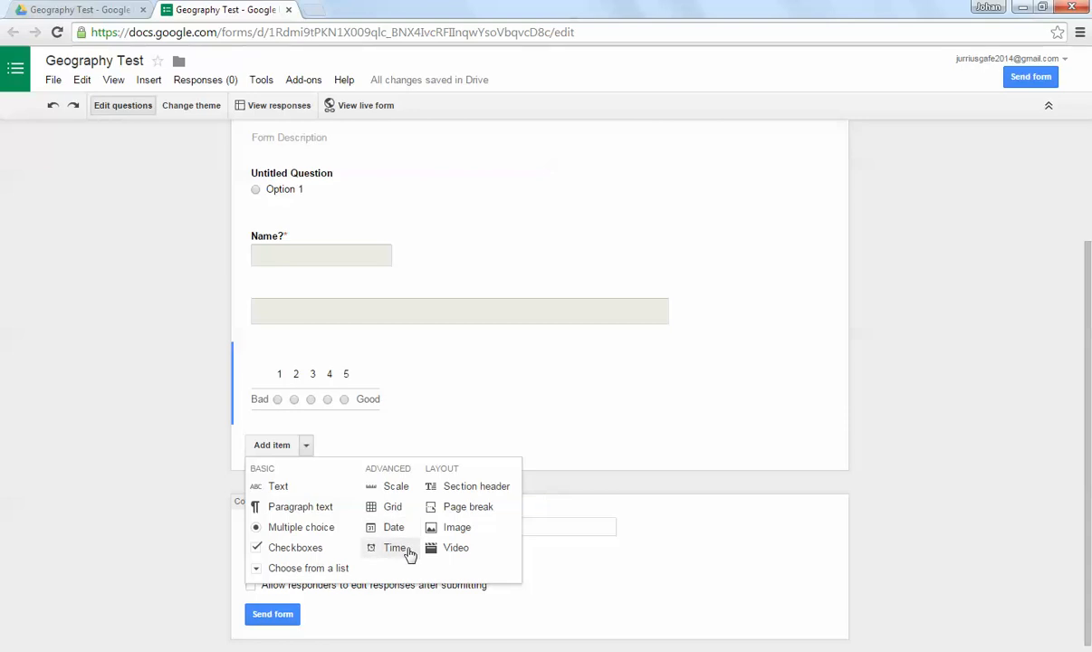
pyautogui.click(469, 548)
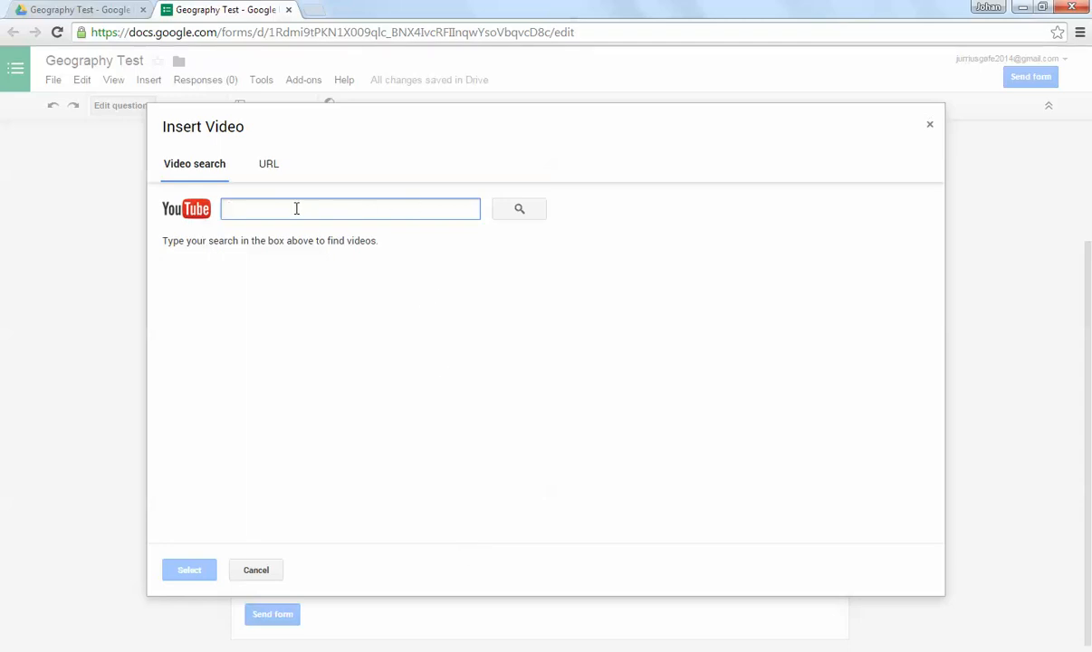
pyautogui.write('macbeth')
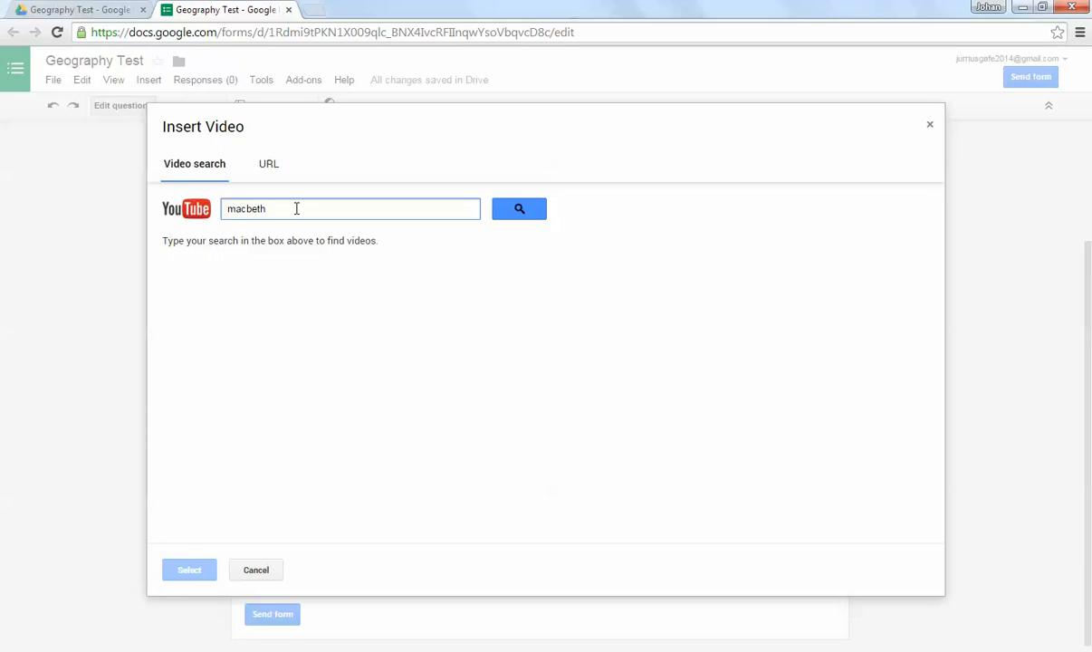
pyautogui.click(537, 212)
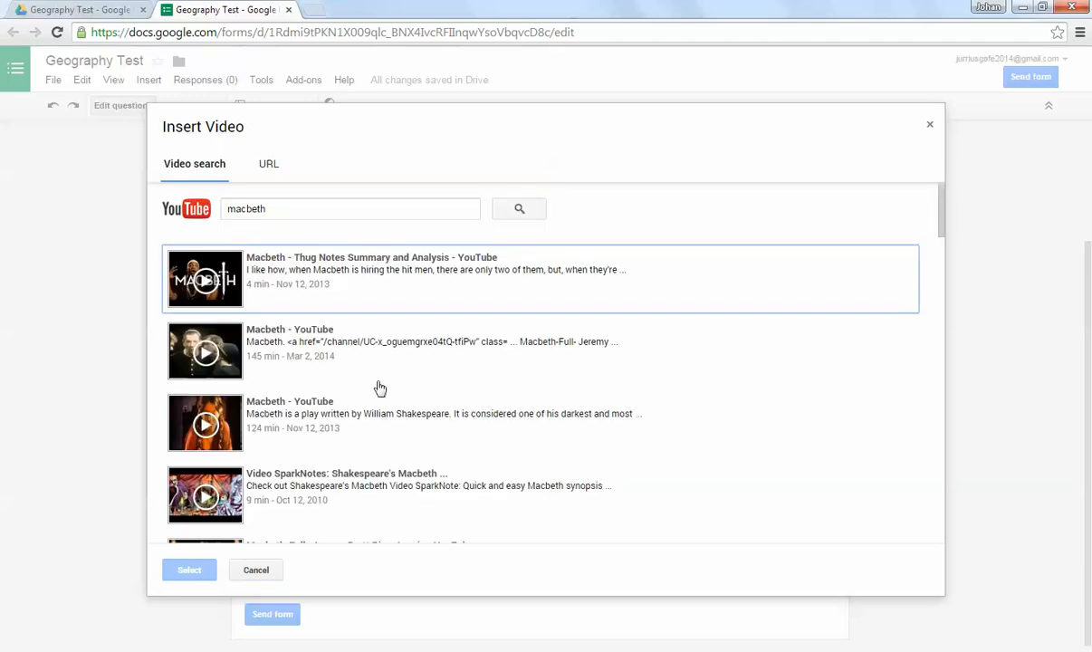
pyautogui.scroll(-15, 308, 444)
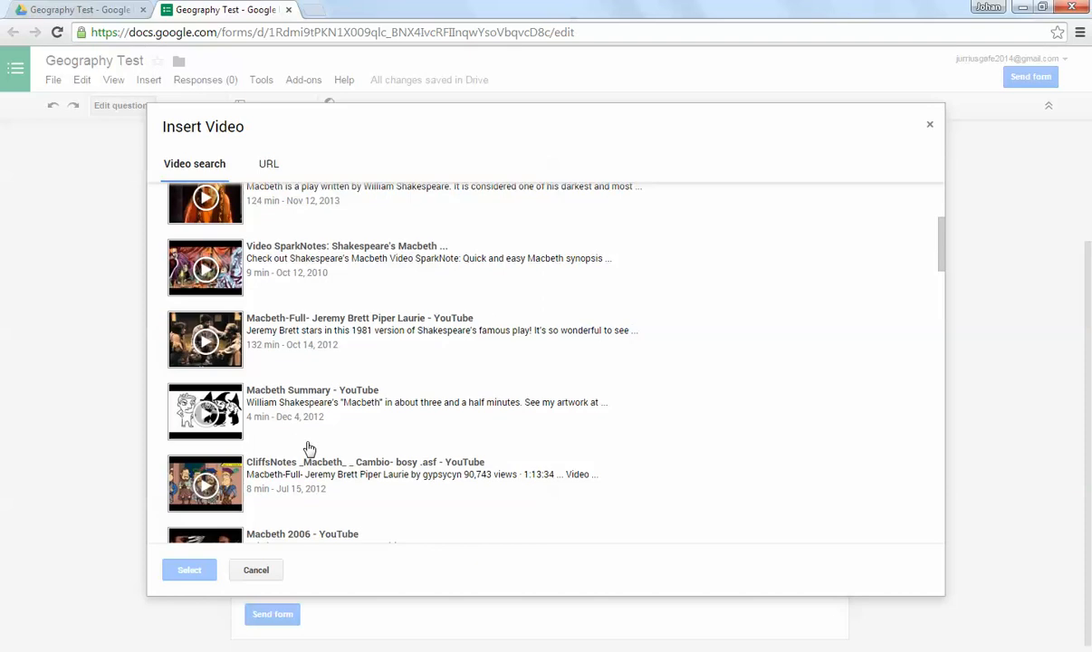
pyautogui.scroll(-5, 307, 444)
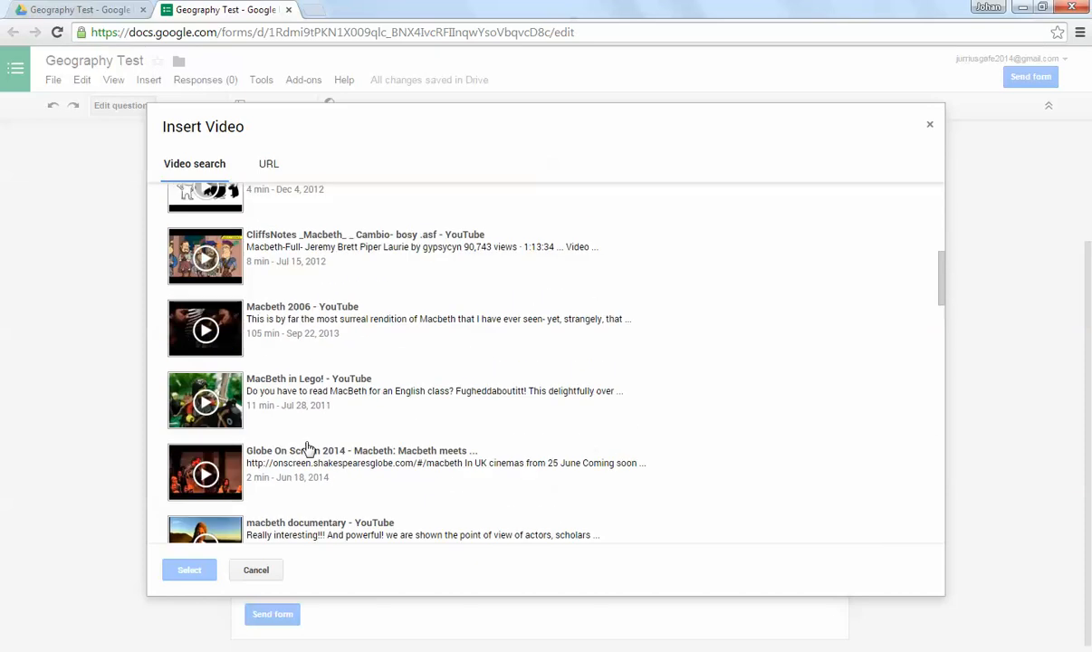
pyautogui.scroll(20, 300, 446)
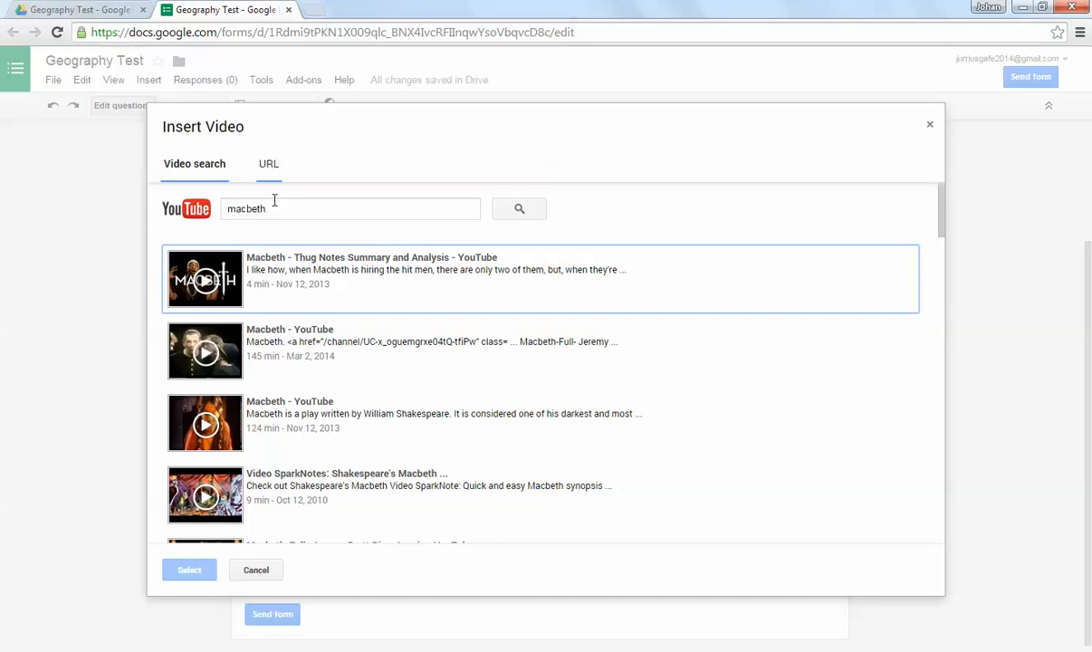
pyautogui.click(347, 262)
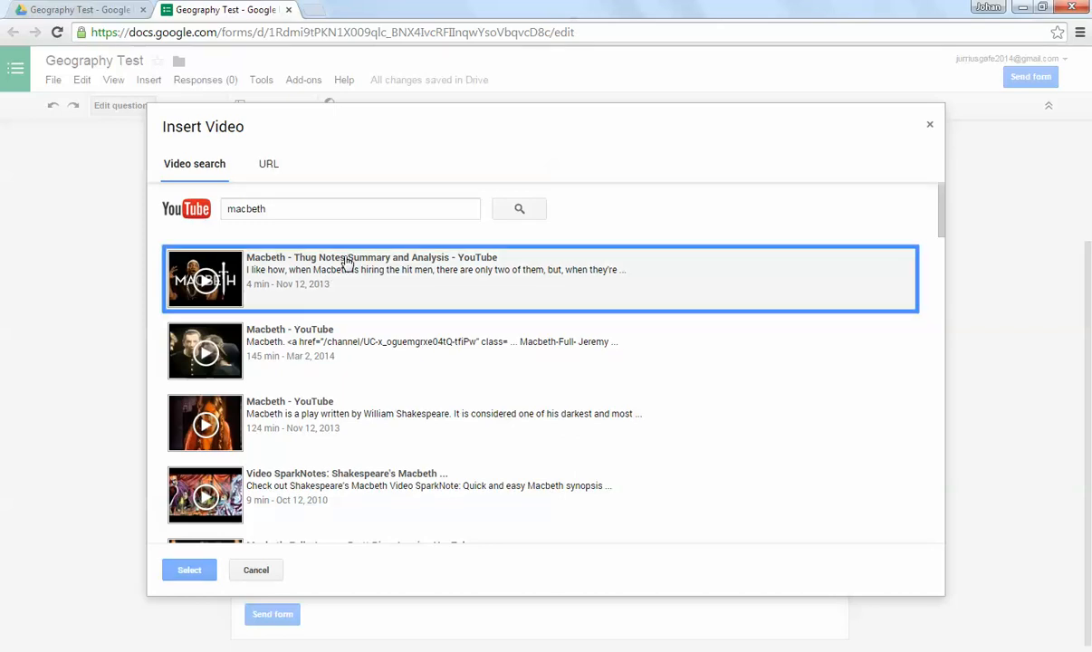
pyautogui.click(188, 570)
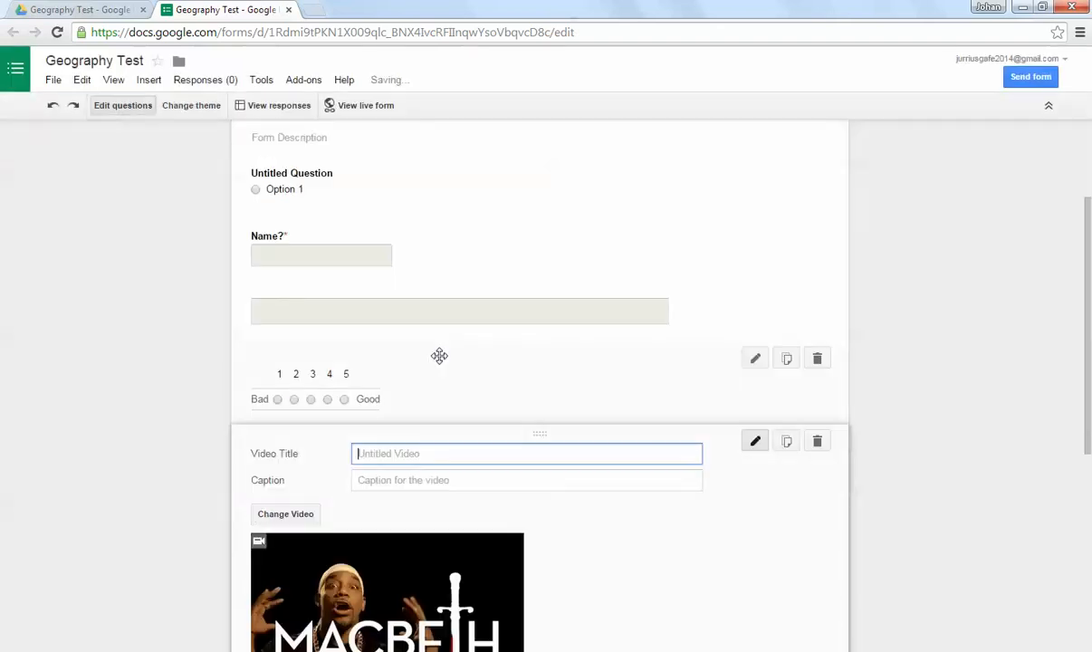
# Step: Center the inserted Macbeth video and finish editing it without a title or caption
pyautogui.scroll(-4, 439, 353)
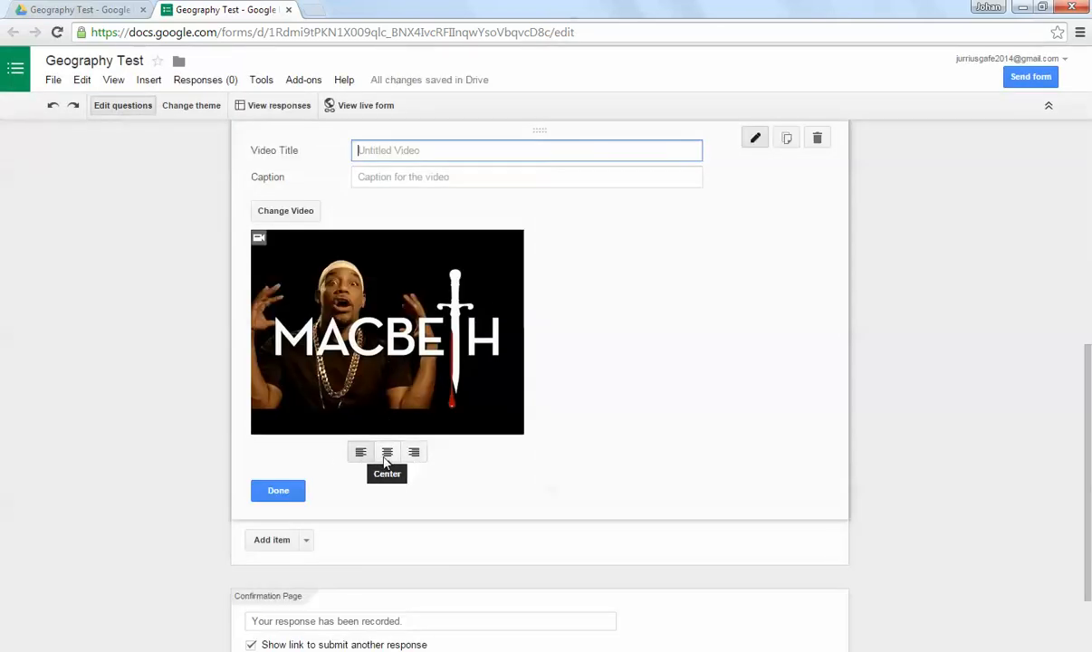
pyautogui.click(387, 452)
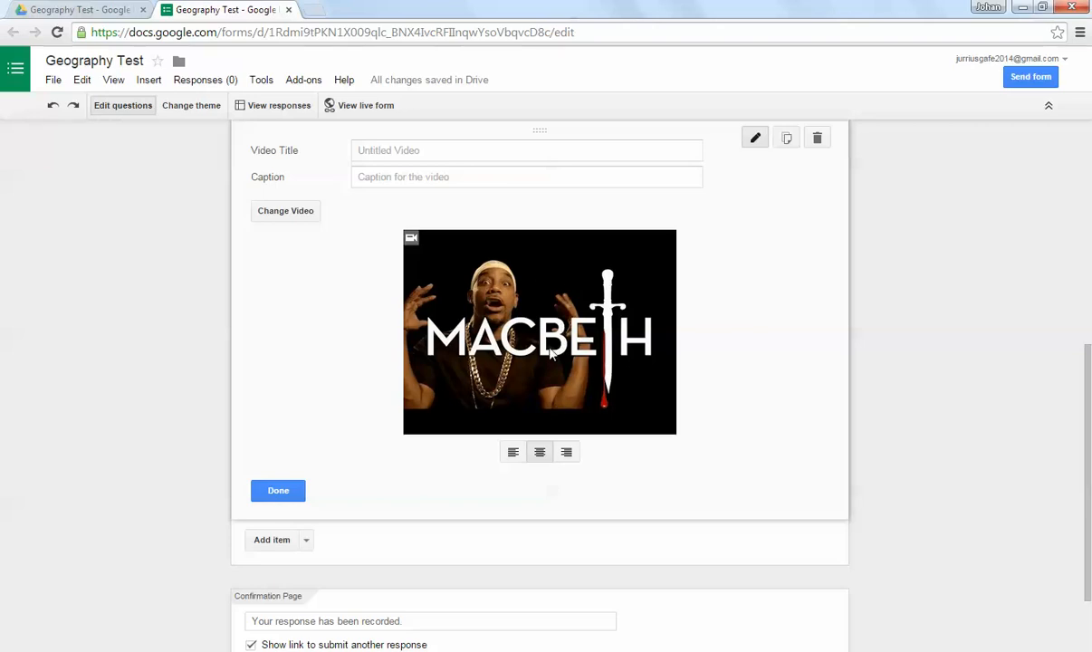
pyautogui.click(285, 495)
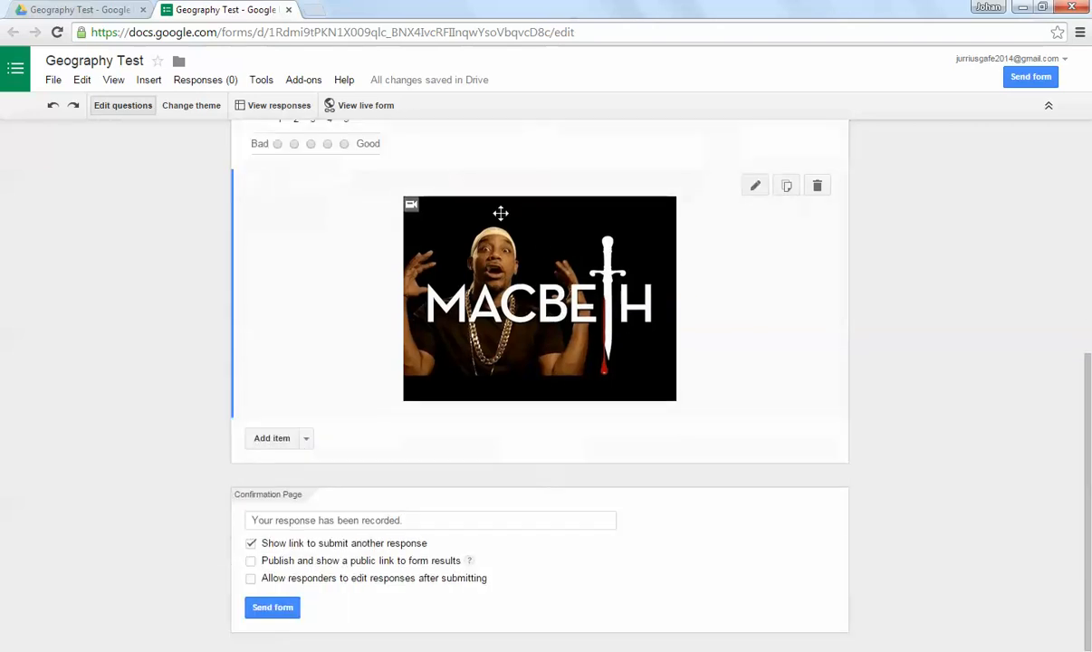
# Step: Add an untitled multiple-choice question below the Macbeth video
pyautogui.click(306, 438)
pyautogui.click(285, 521)
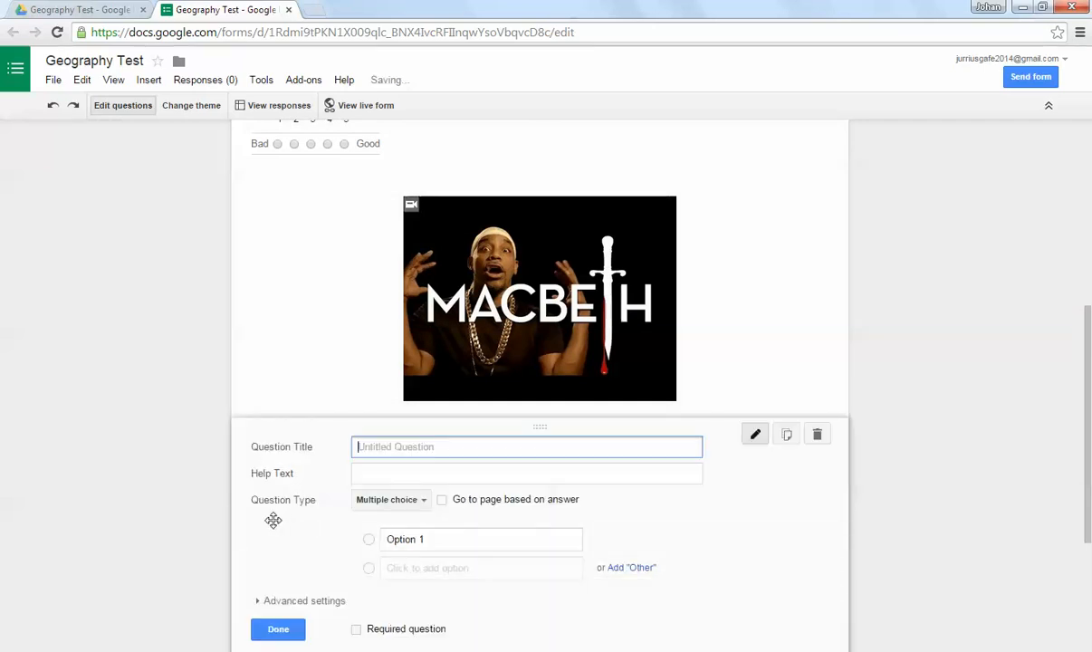
pyautogui.scroll(-1, 272, 519)
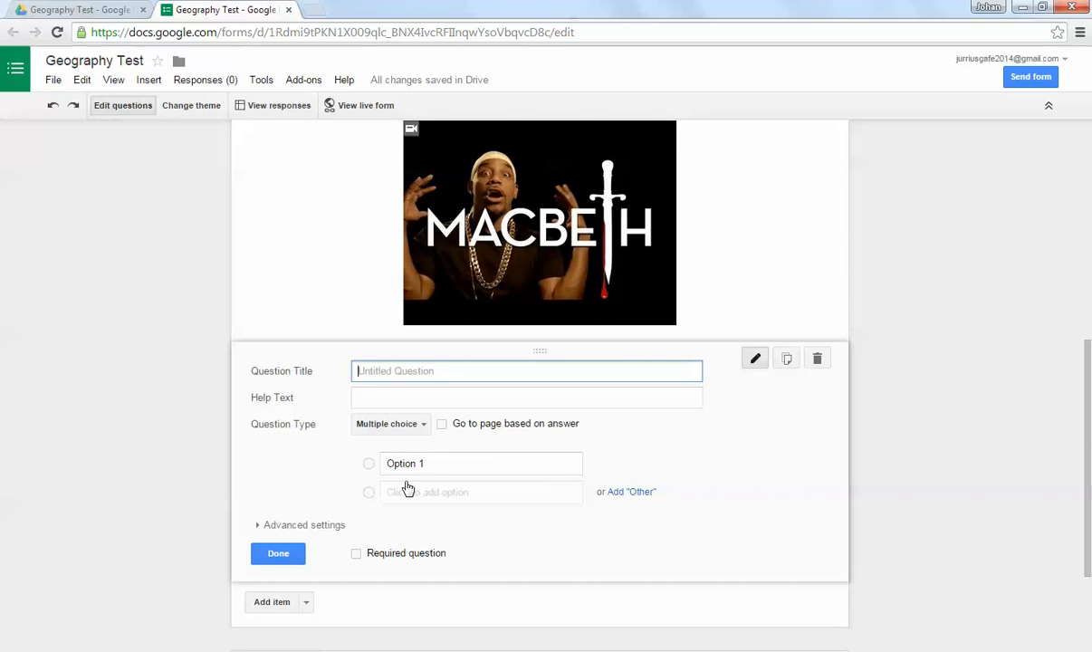
pyautogui.scroll(2, 487, 463)
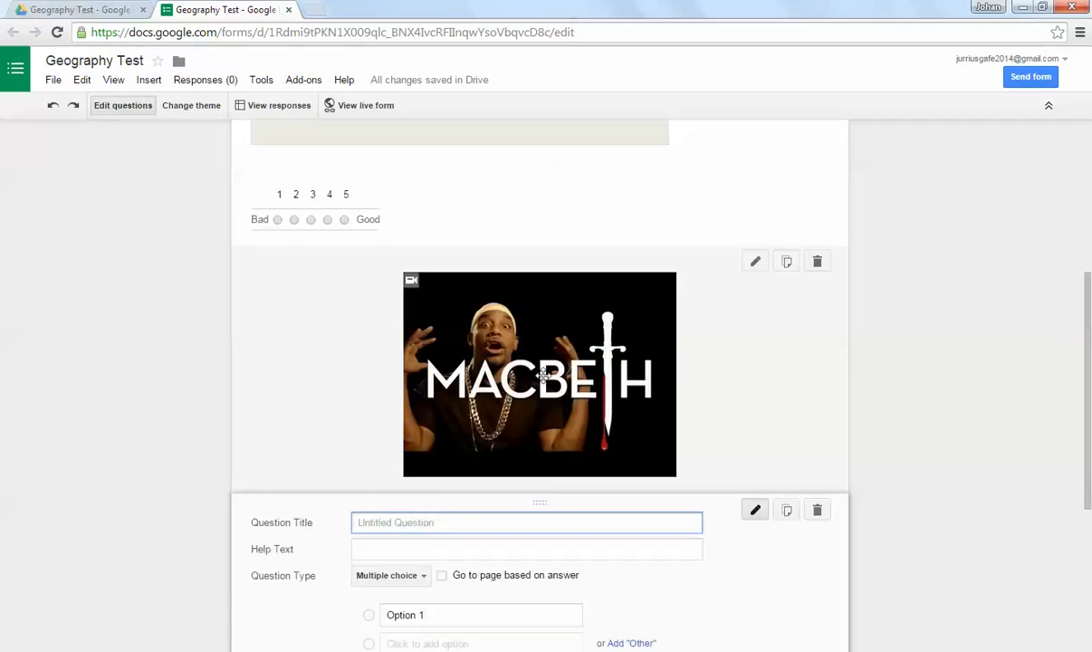
pyautogui.scroll(-1, 376, 589)
pyautogui.scroll(-2, 383, 623)
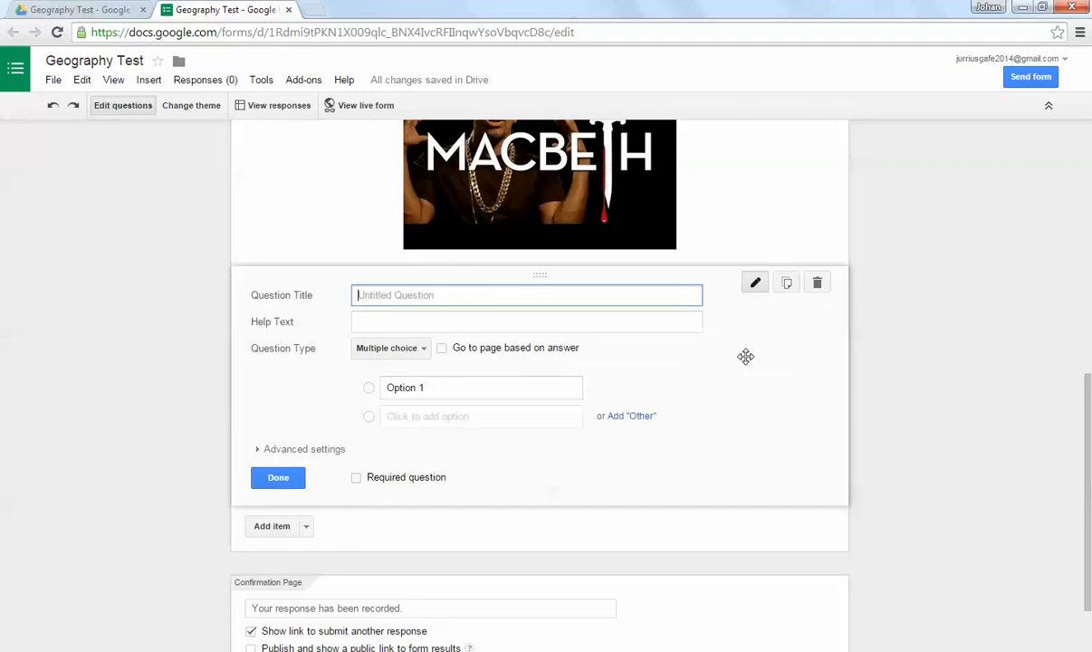
# Step: Delete every item from the form, including the Macbeth video and all the questions
pyautogui.click(818, 283)
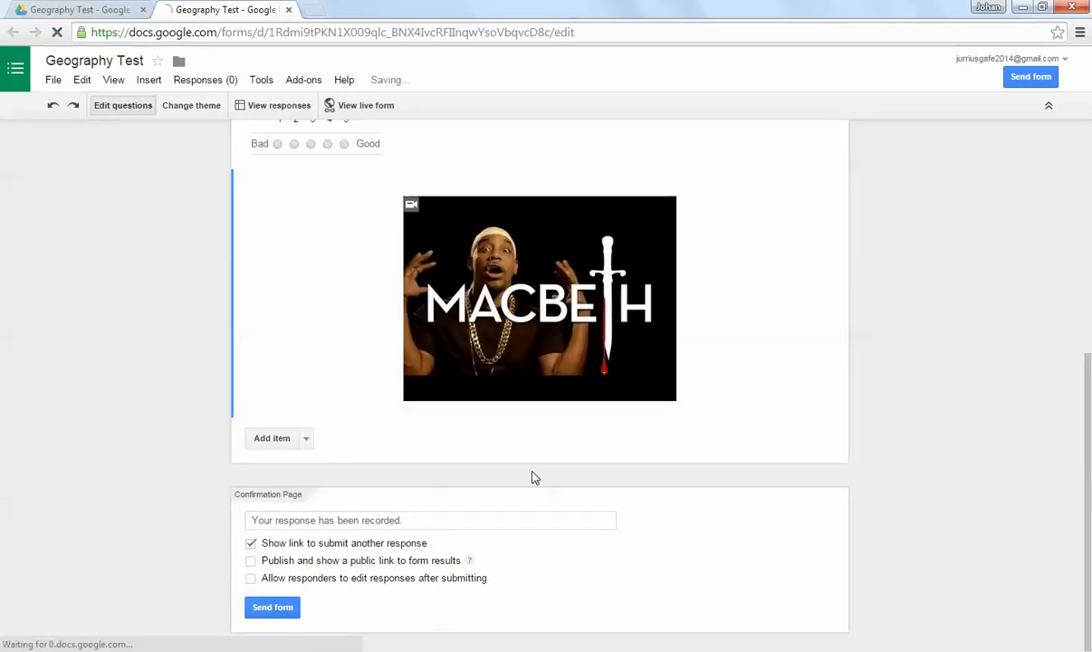
pyautogui.scroll(2, 733, 412)
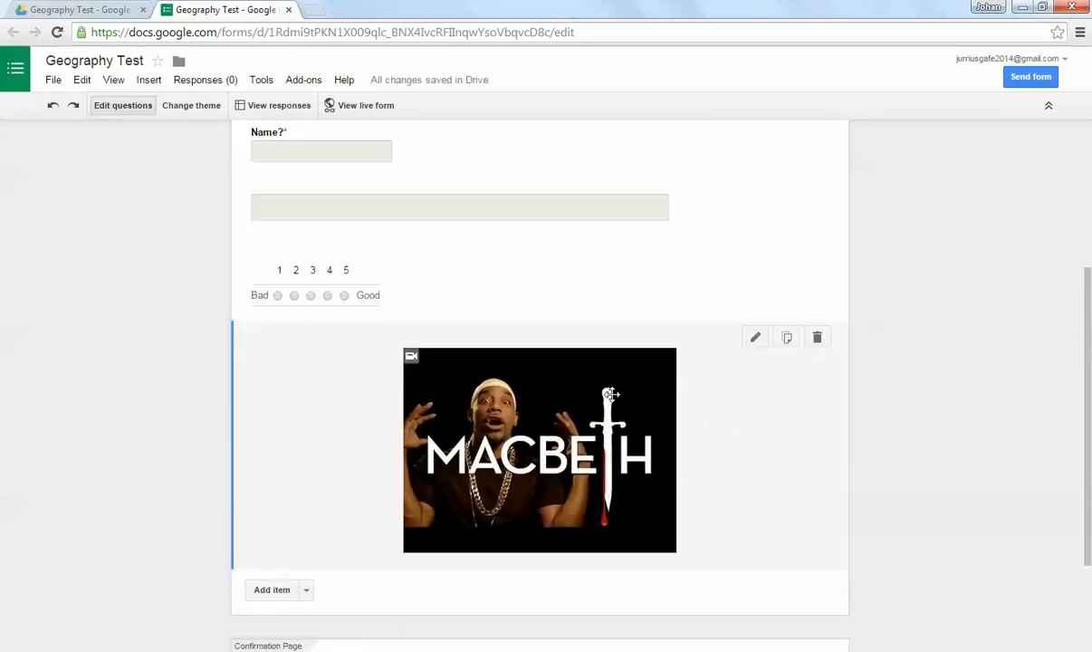
pyautogui.click(818, 337)
pyautogui.click(817, 352)
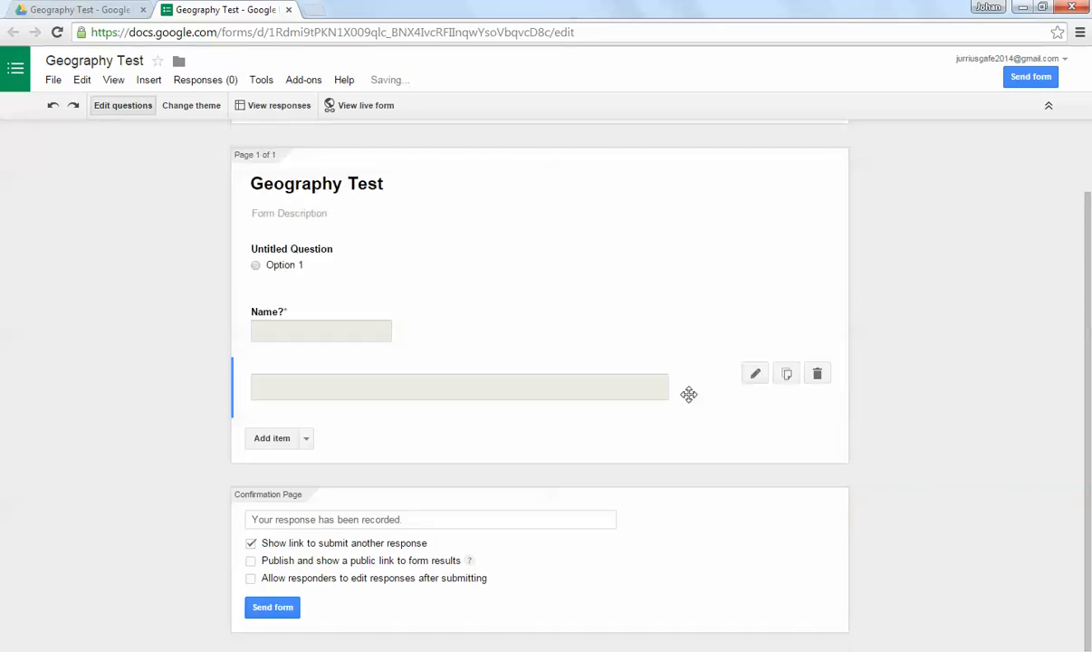
pyautogui.click(817, 375)
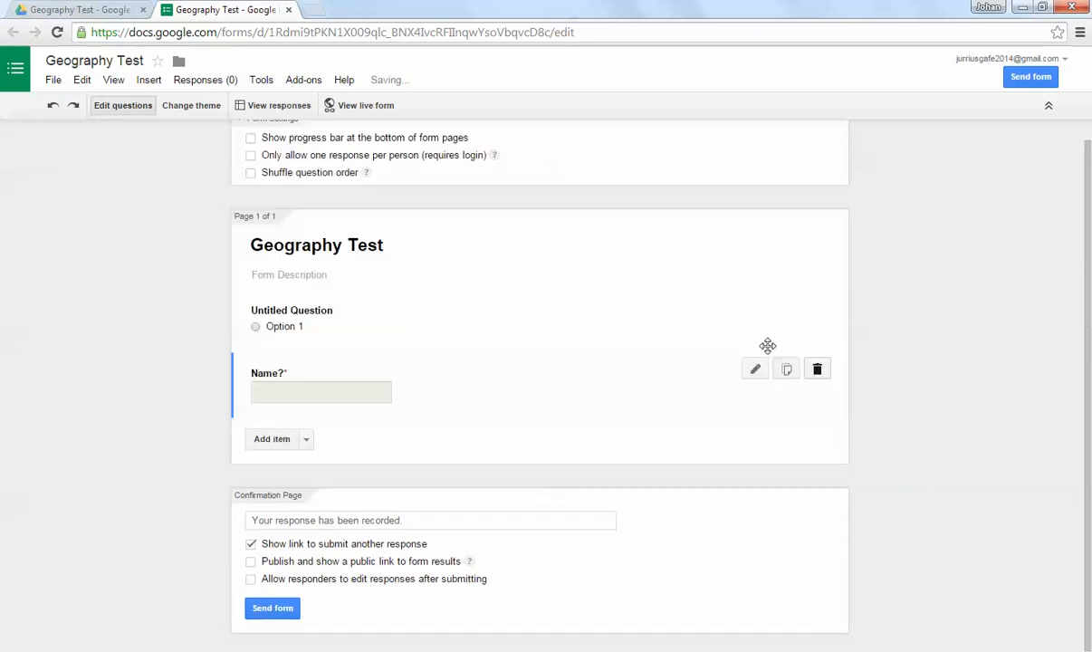
pyautogui.click(818, 371)
pyautogui.click(818, 330)
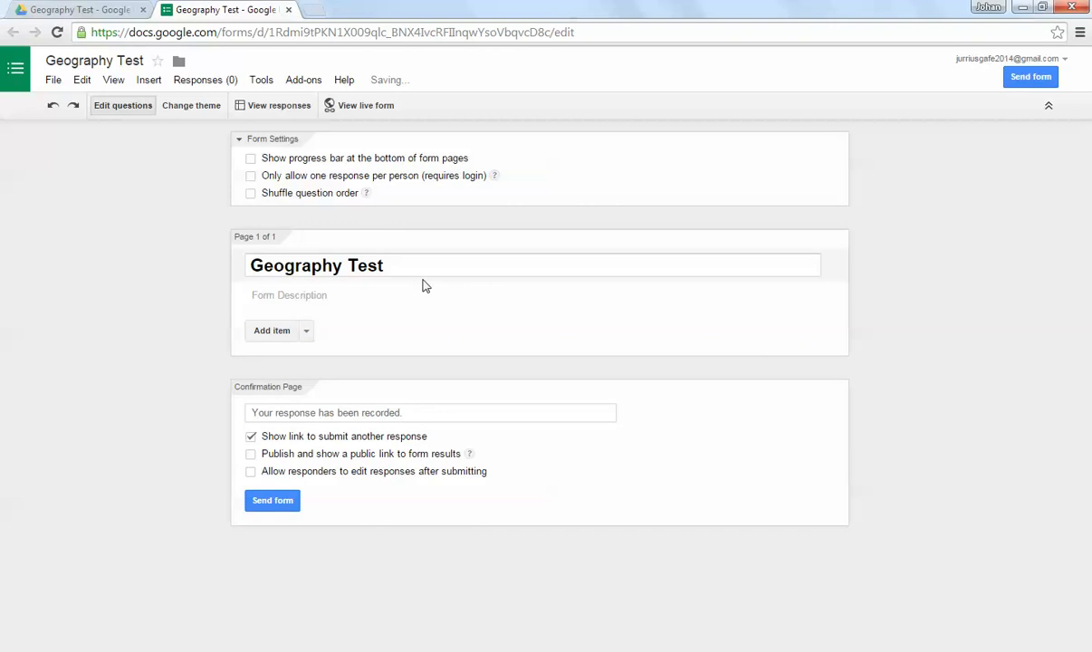
# Step: Add a section header reading "Please answer each of the following questions by using the map supplied", leaving its description blank
pyautogui.click(411, 266)
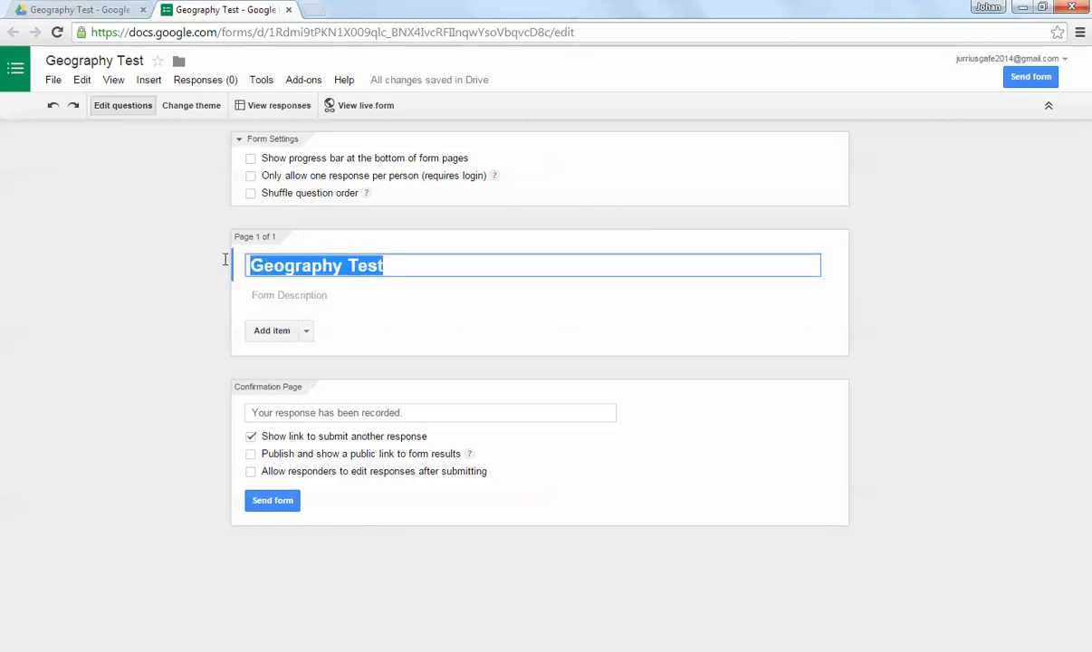
pyautogui.click(264, 294)
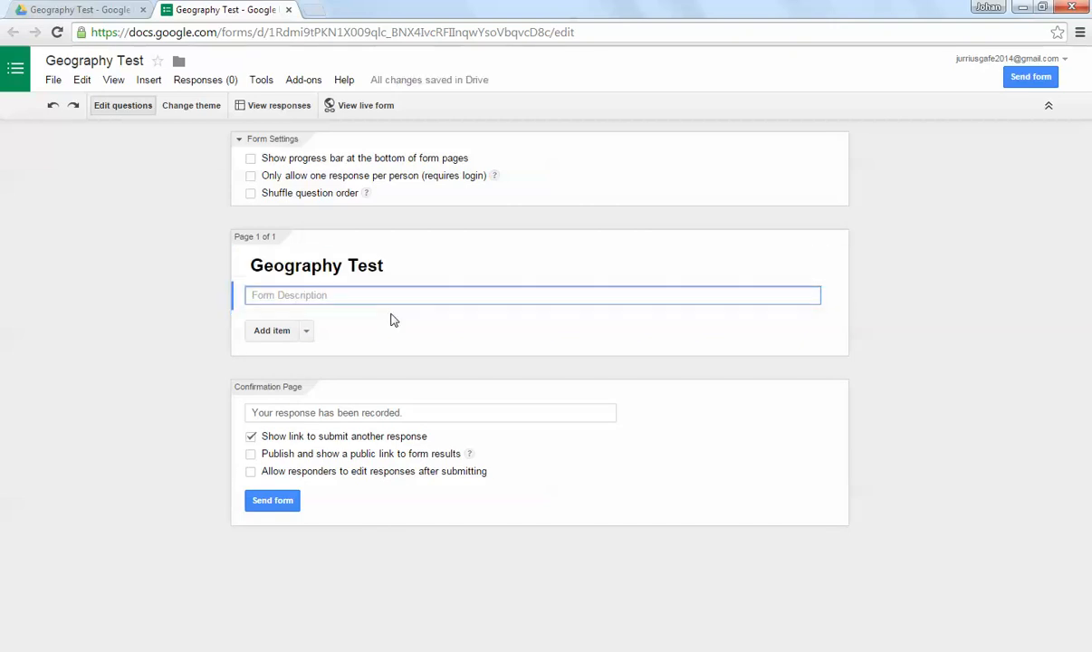
pyautogui.click(306, 331)
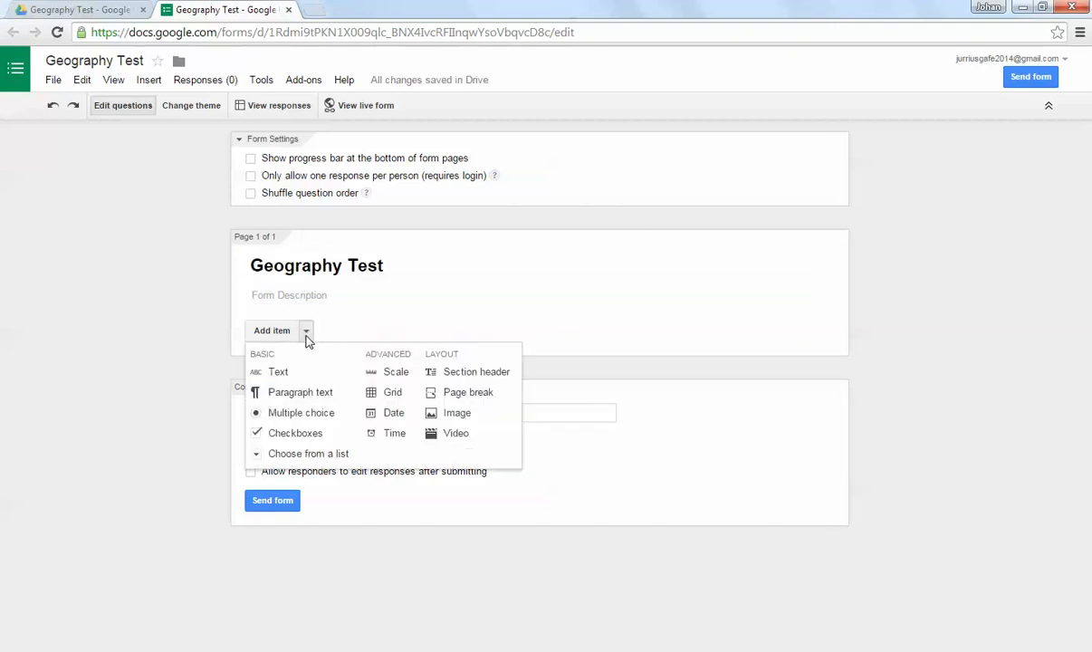
pyautogui.click(505, 374)
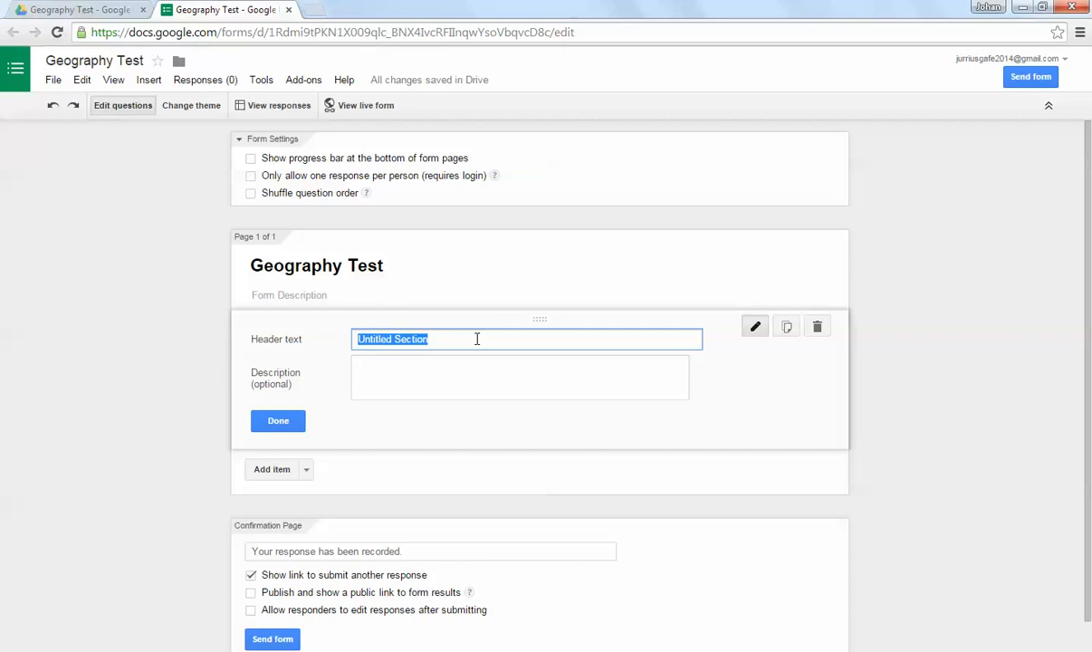
pyautogui.write('Please answer each of the following questions by using the map supplied')
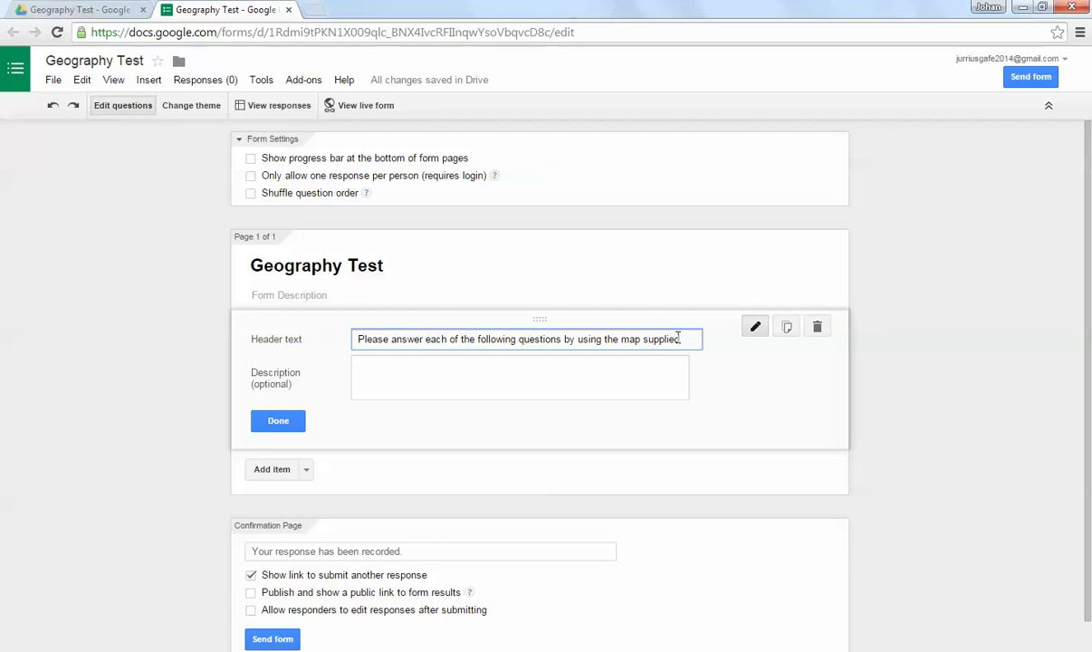
pyautogui.click(418, 367)
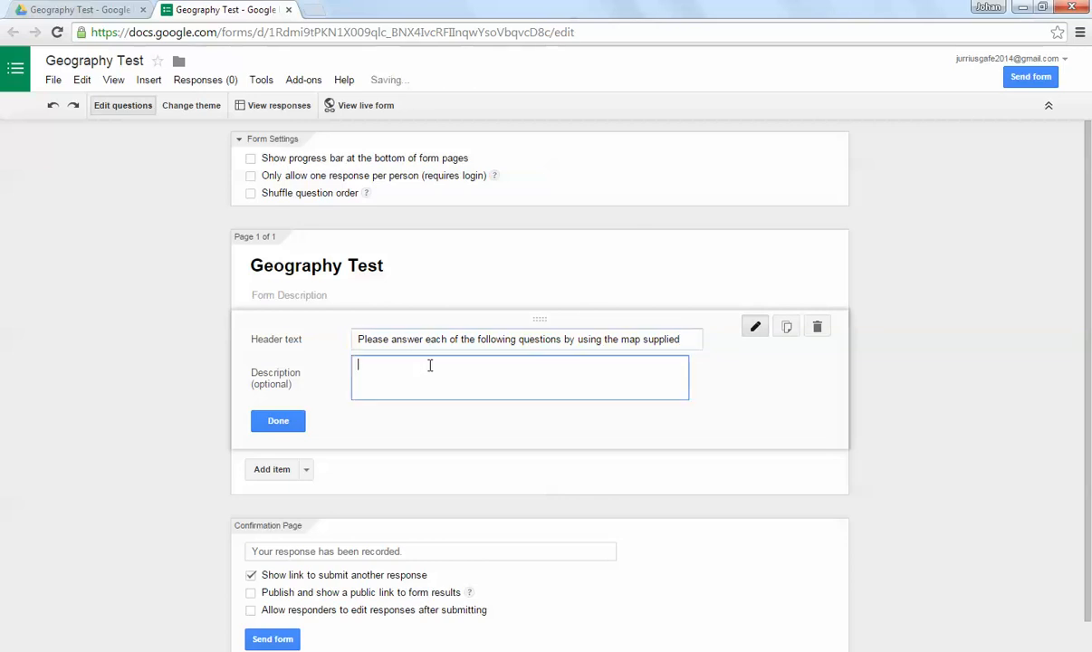
pyautogui.click(278, 420)
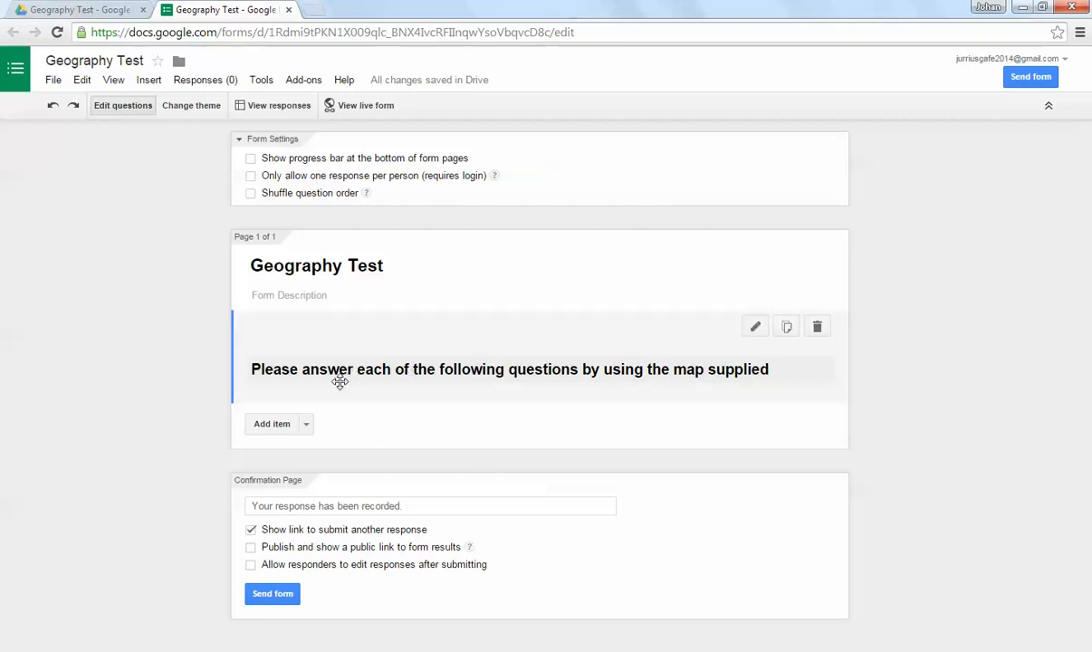
# Step: Start inserting an image below the section header and search Google images for "macbeth"
pyautogui.click(307, 425)
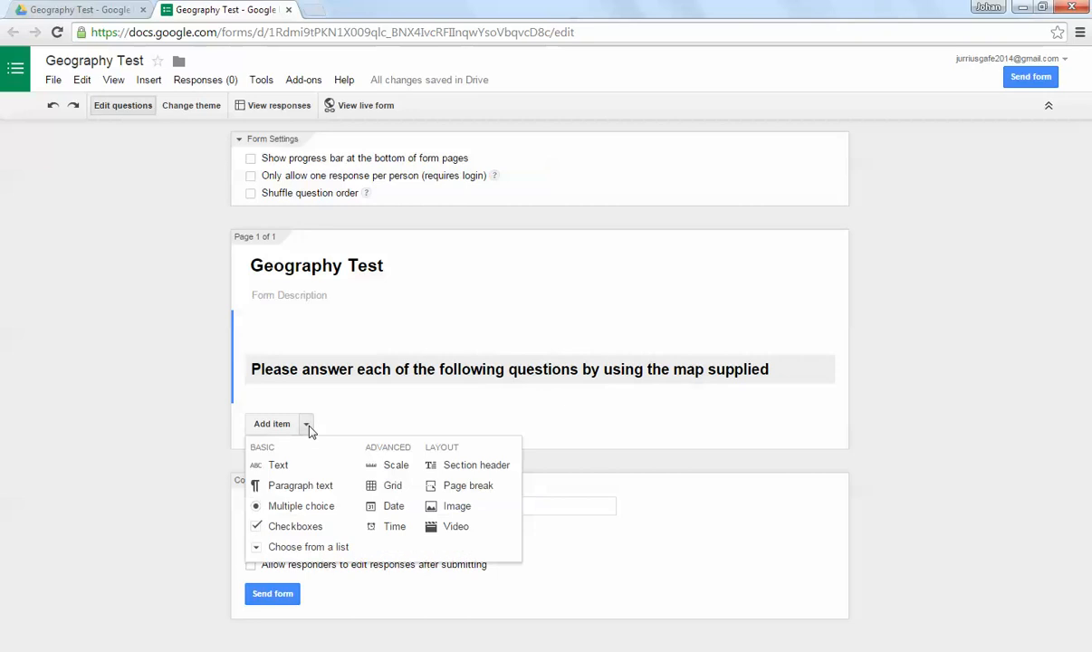
pyautogui.click(475, 515)
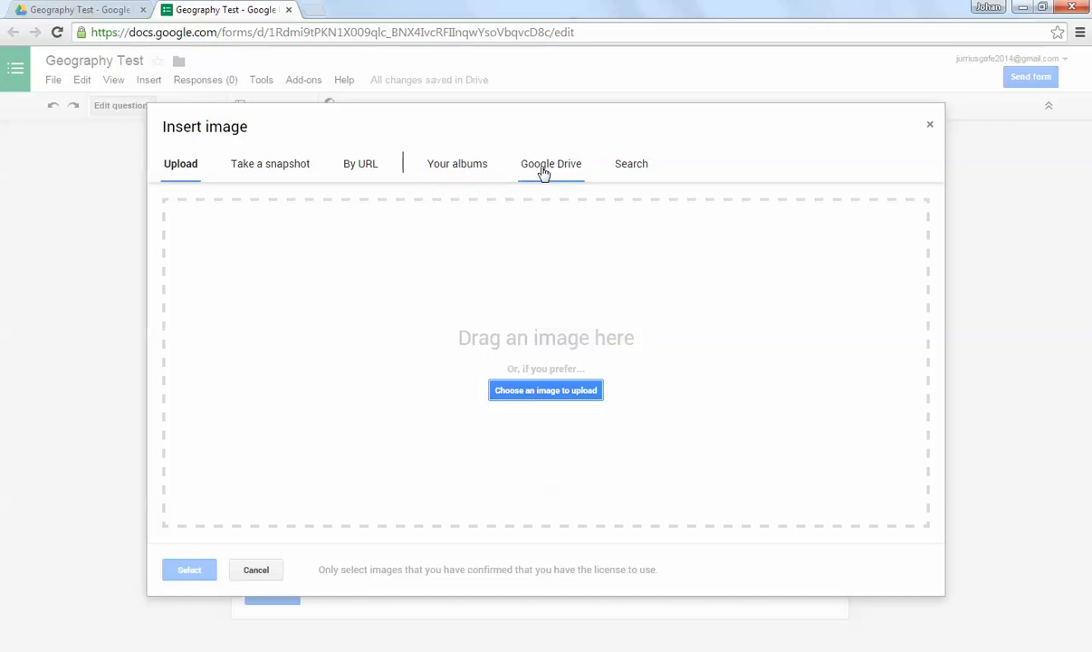
pyautogui.click(641, 166)
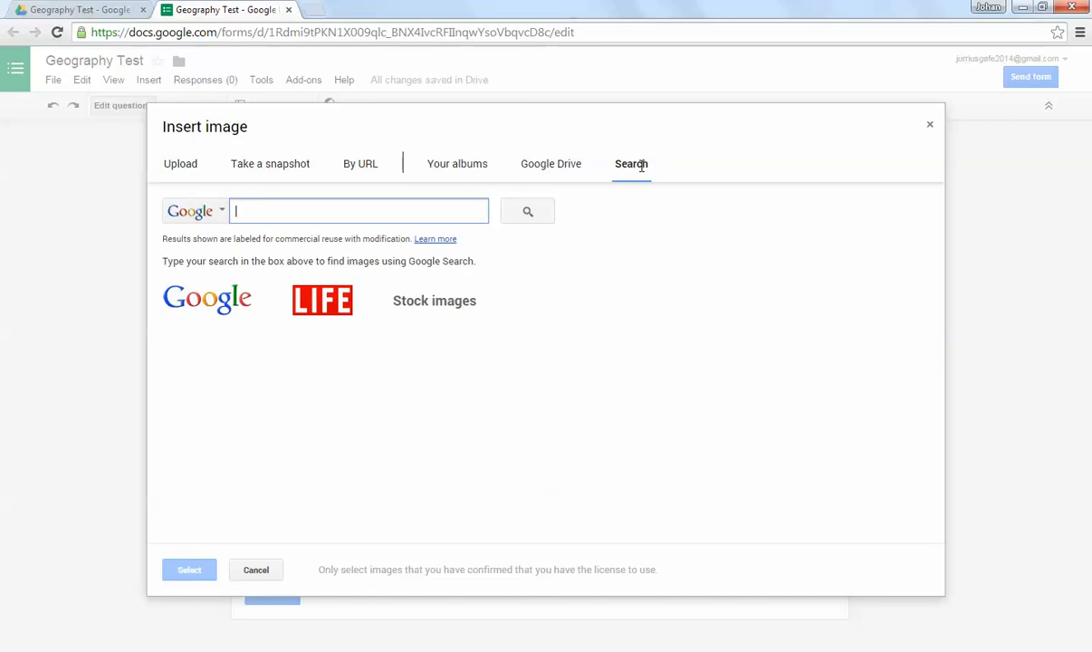
pyautogui.write('macbeth')
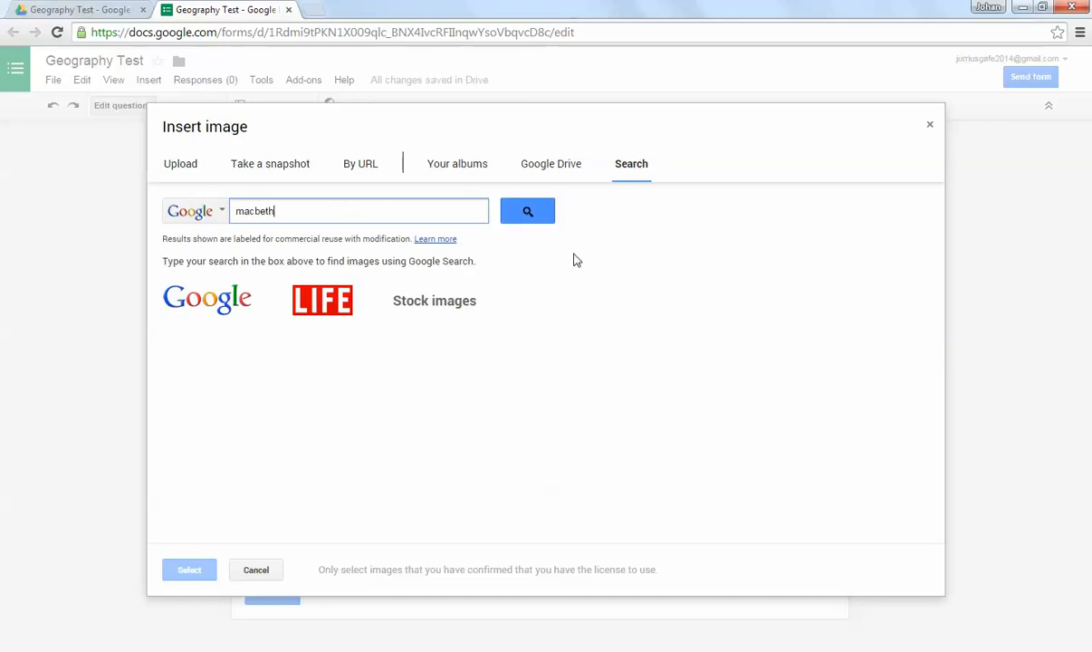
pyautogui.click(530, 212)
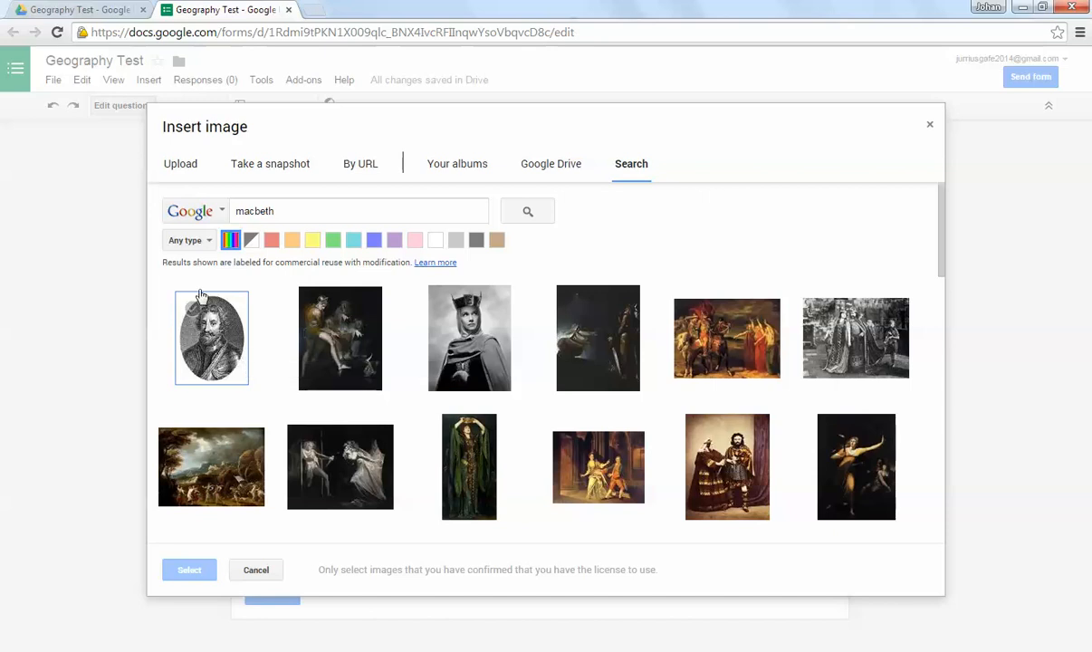
# Step: Replace the image search term with "apples" and run the Google image search
pyautogui.click(303, 211)
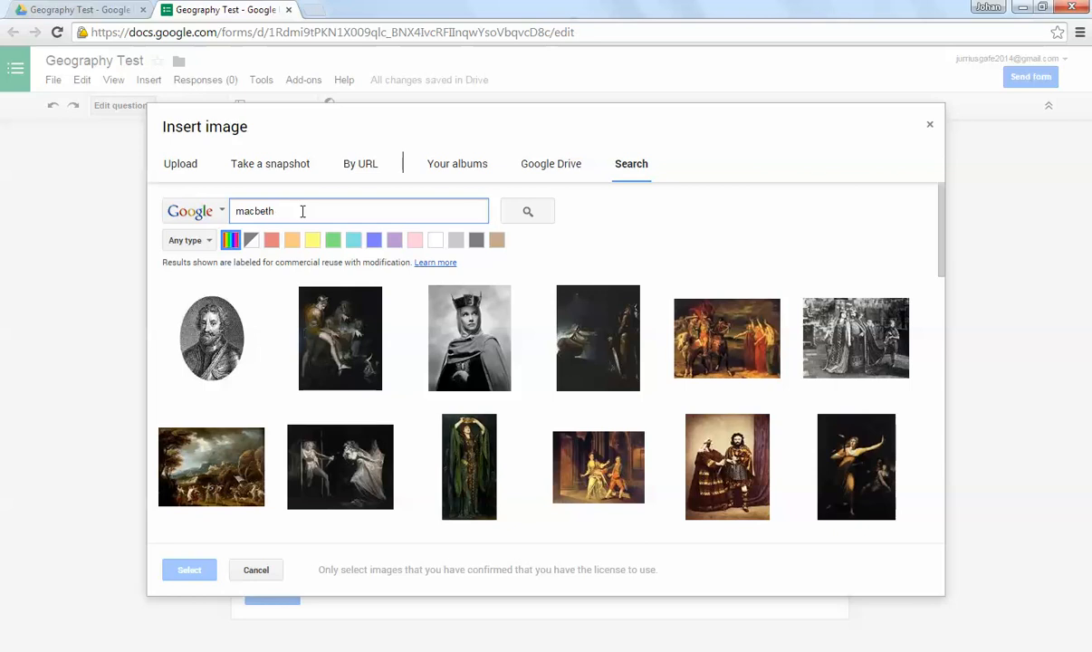
pyautogui.moveTo(300, 212); pyautogui.dragTo(237, 209)
pyautogui.write('appl')
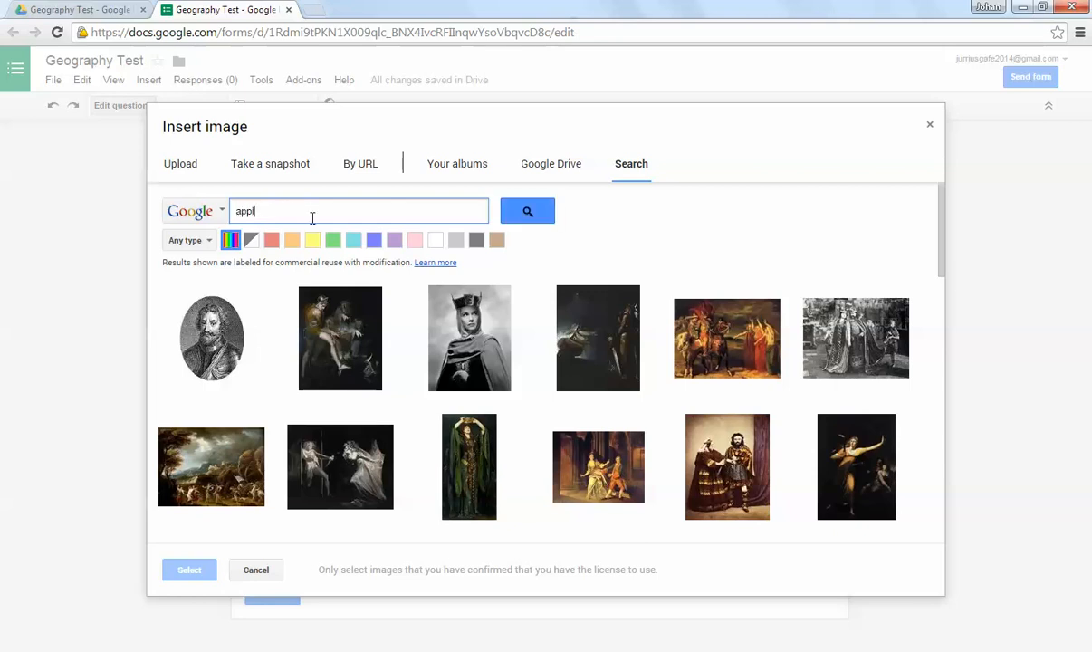
pyautogui.write('es')
pyautogui.click(504, 220)
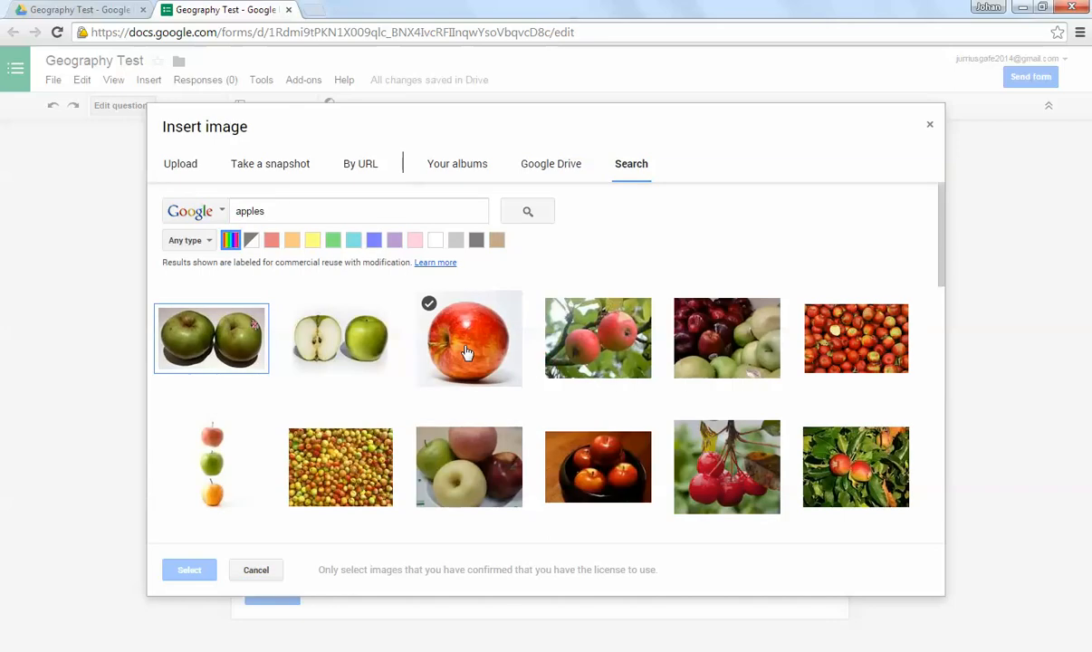
# Step: Filter the apple image results by green, then by red
pyautogui.click(333, 240)
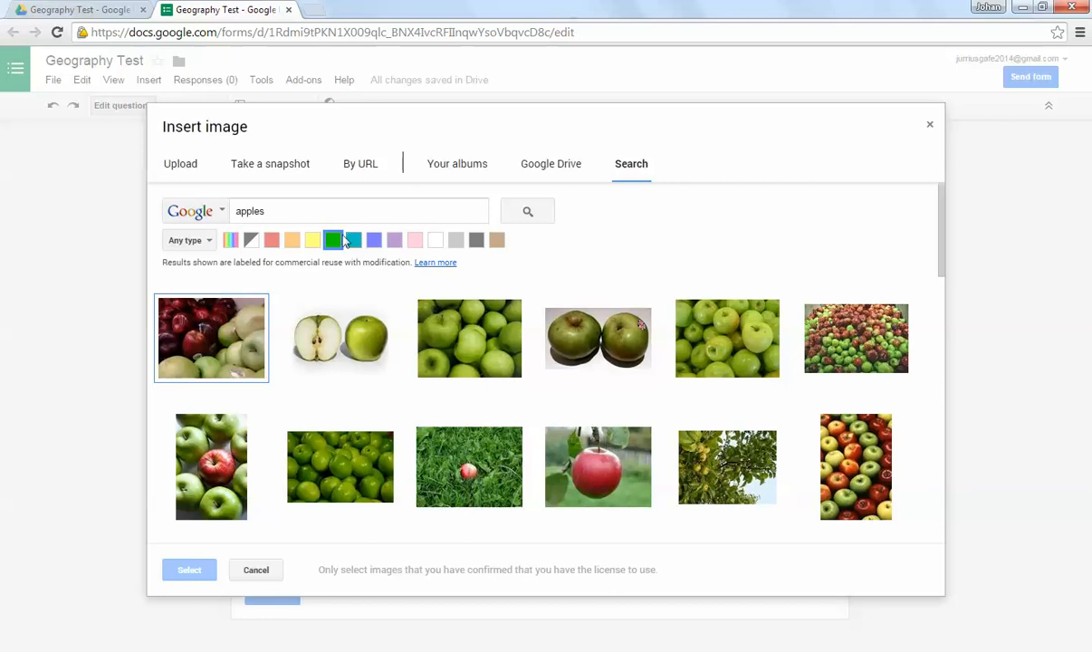
pyautogui.click(271, 240)
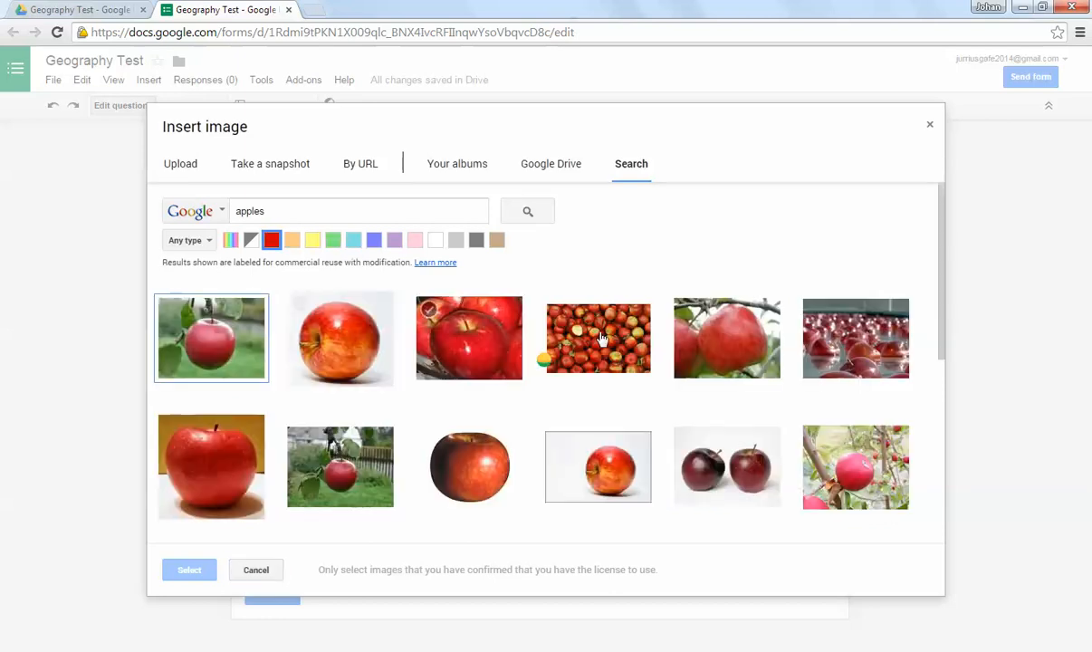
pyautogui.click(285, 209)
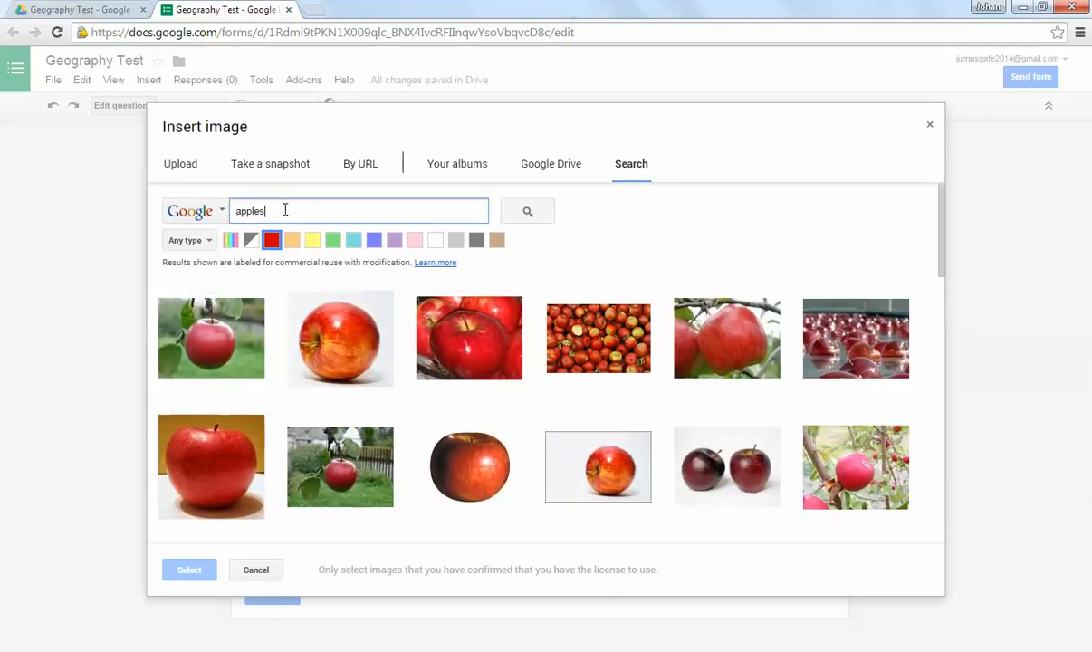
pyautogui.click(220, 212)
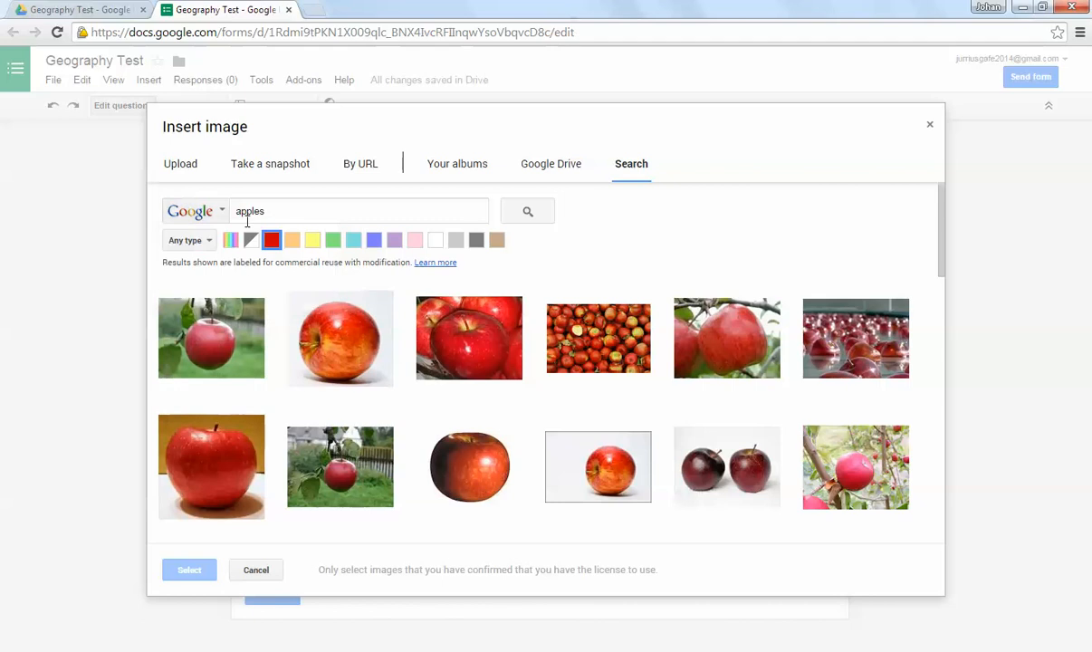
# Step: Upload the "Map of South Africa" PNG from the Desktop as the form's image
pyautogui.click(179, 166)
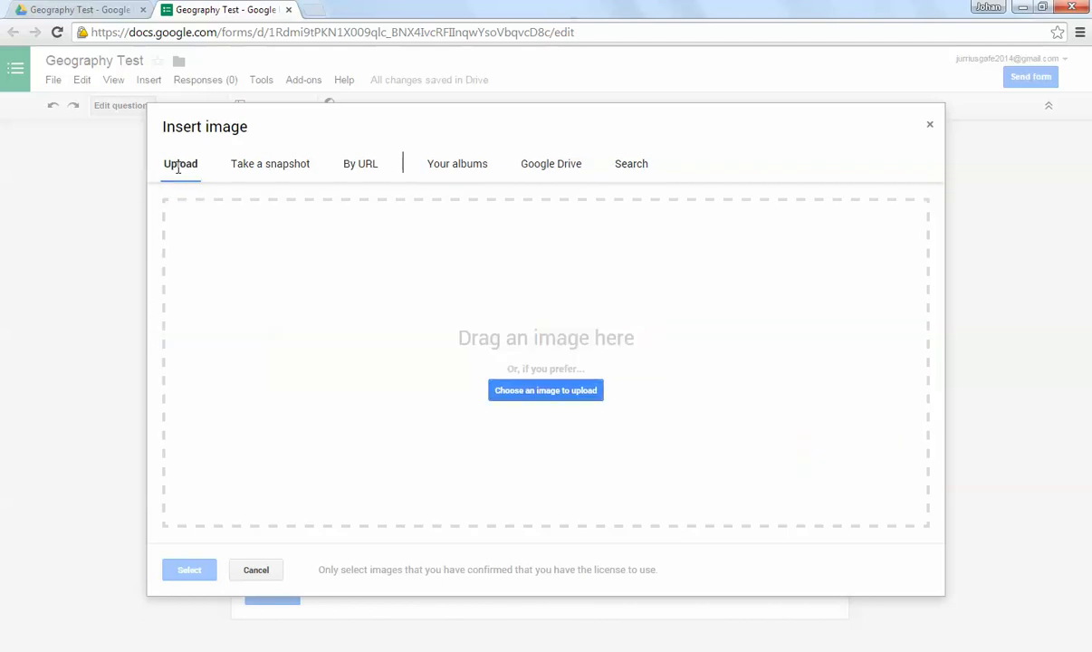
pyautogui.click(544, 391)
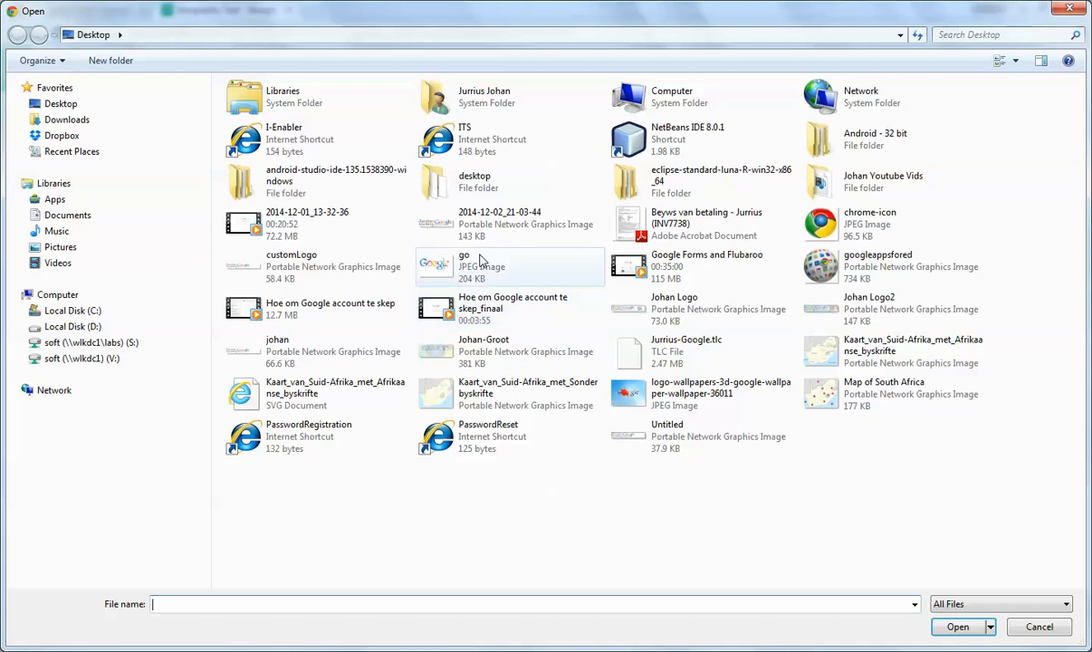
pyautogui.click(870, 392)
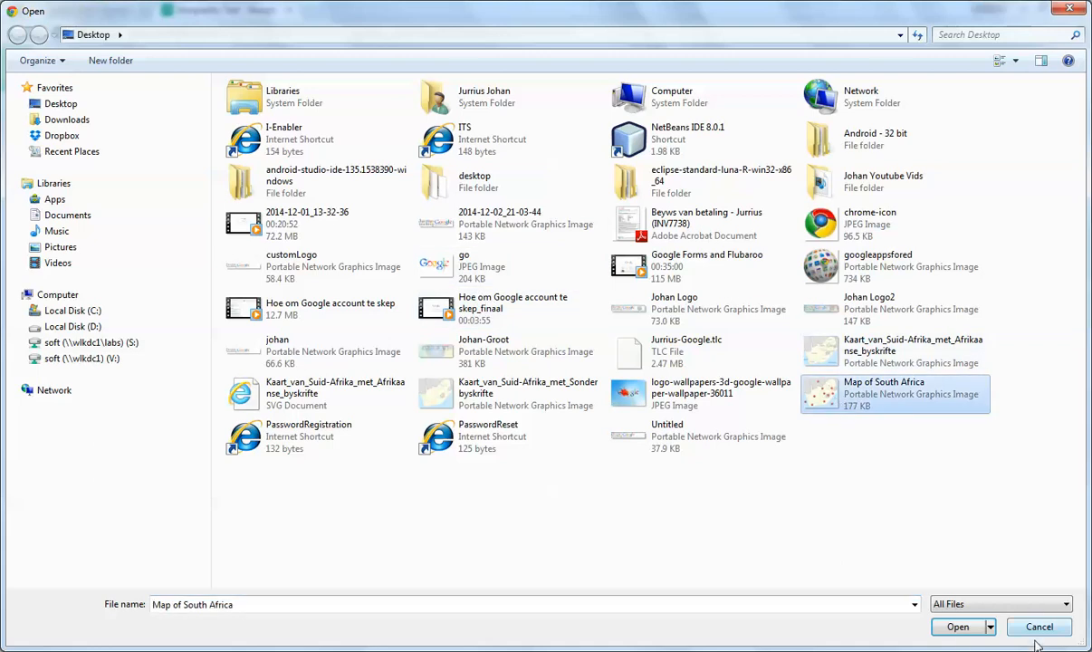
pyautogui.click(958, 627)
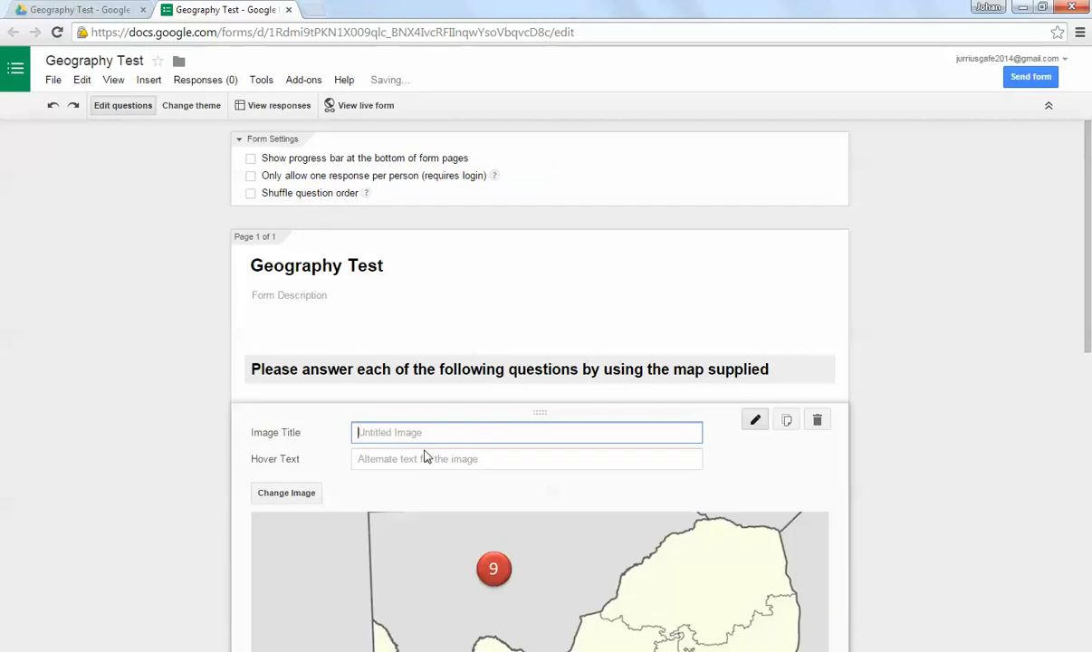
# Step: Shrink the South Africa map slightly, keeping its proportions, and centre it in the form
pyautogui.scroll(-2, 632, 442)
pyautogui.scroll(-3, 642, 398)
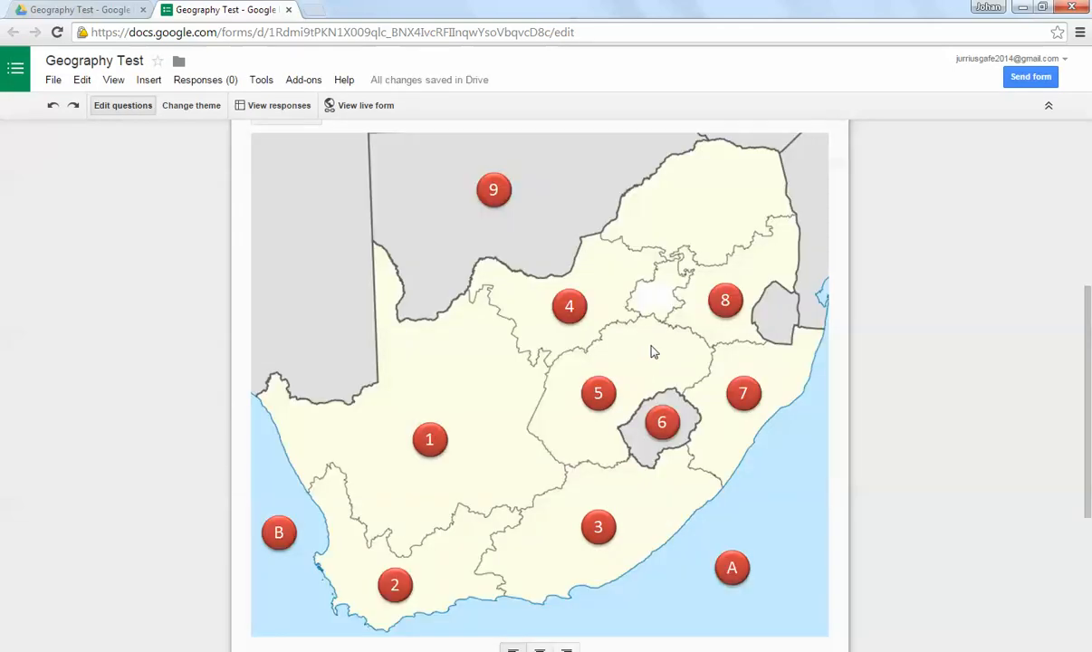
pyautogui.scroll(1, 671, 340)
pyautogui.click(735, 301)
pyautogui.moveTo(827, 207); pyautogui.dragTo(771, 254)
pyautogui.scroll(-3, 594, 295)
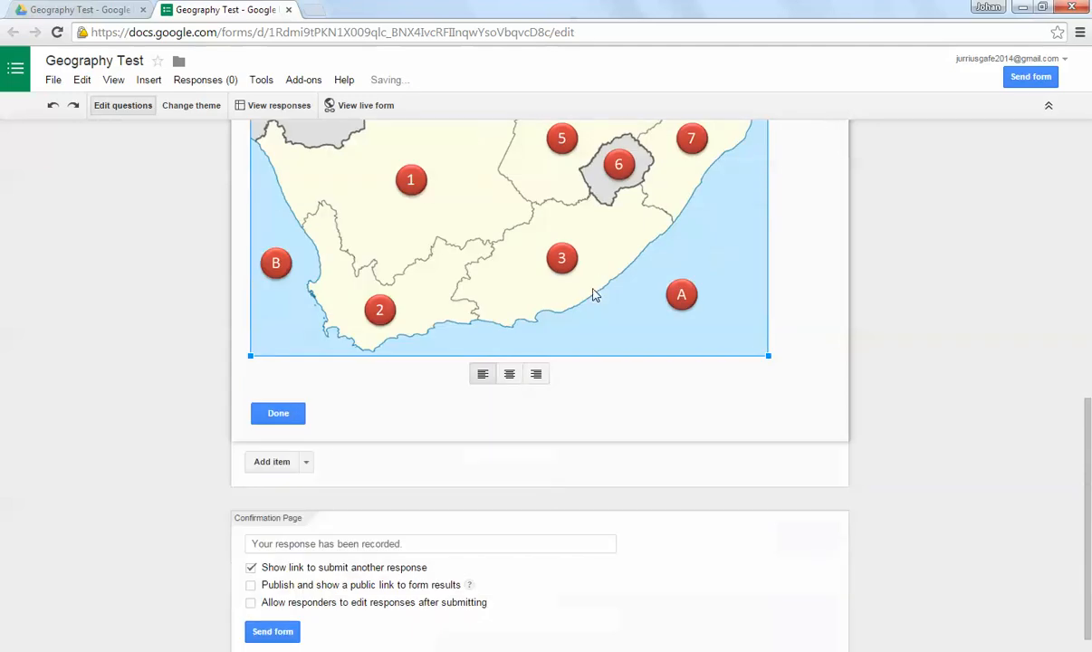
pyautogui.click(509, 374)
# Step: Title the map image "Map of South Africa and nearby countries"
pyautogui.scroll(5, 638, 383)
pyautogui.scroll(-3, 573, 328)
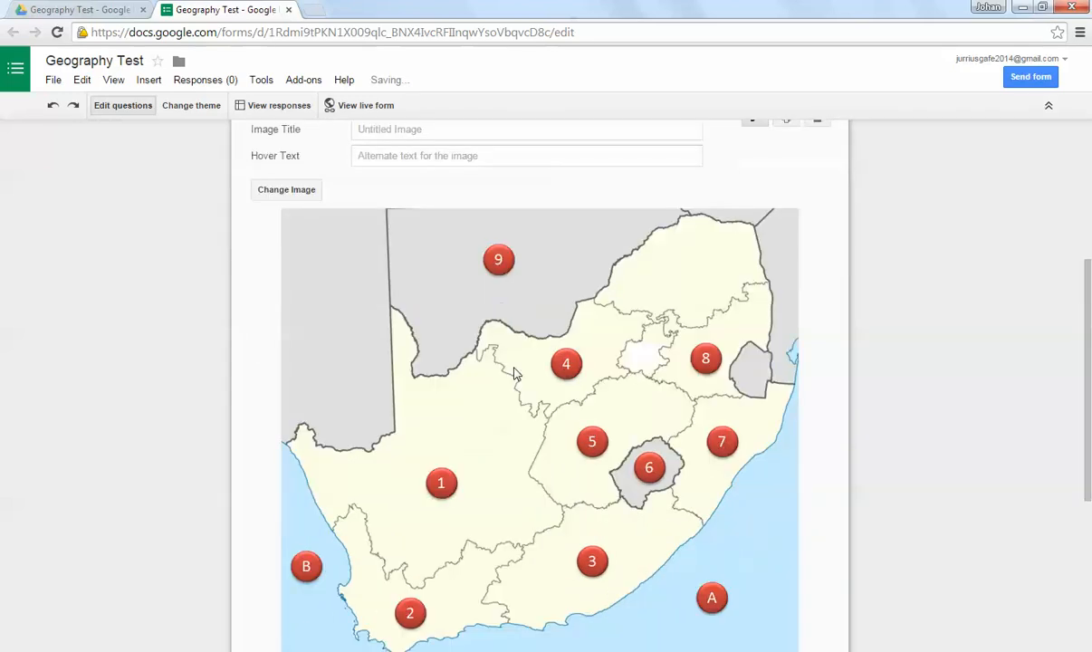
pyautogui.scroll(2, 483, 346)
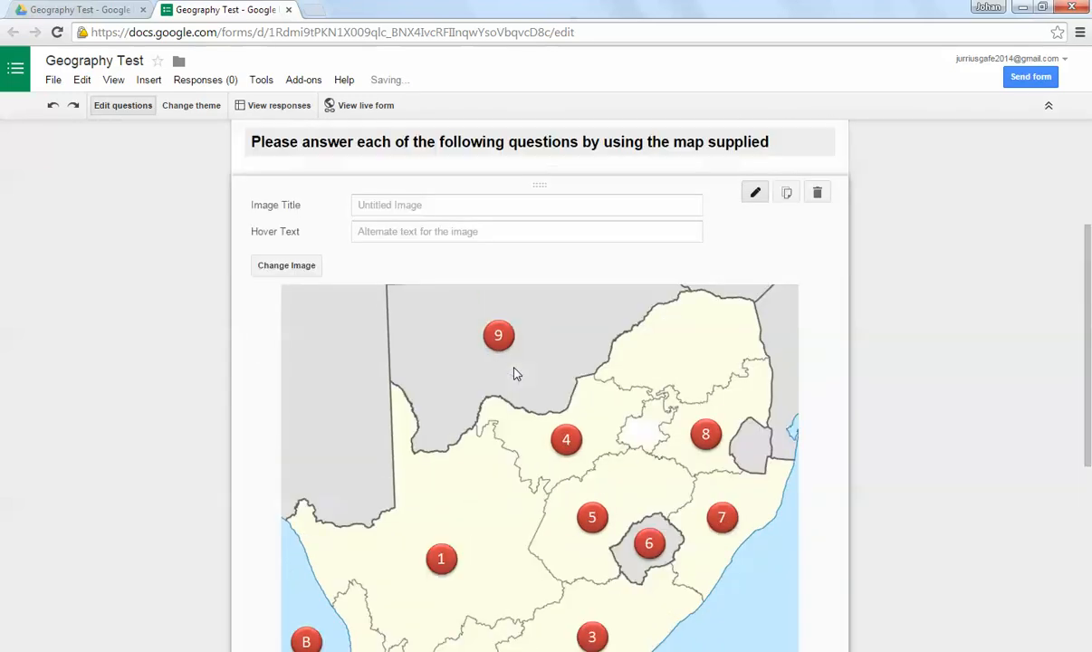
pyautogui.click(419, 206)
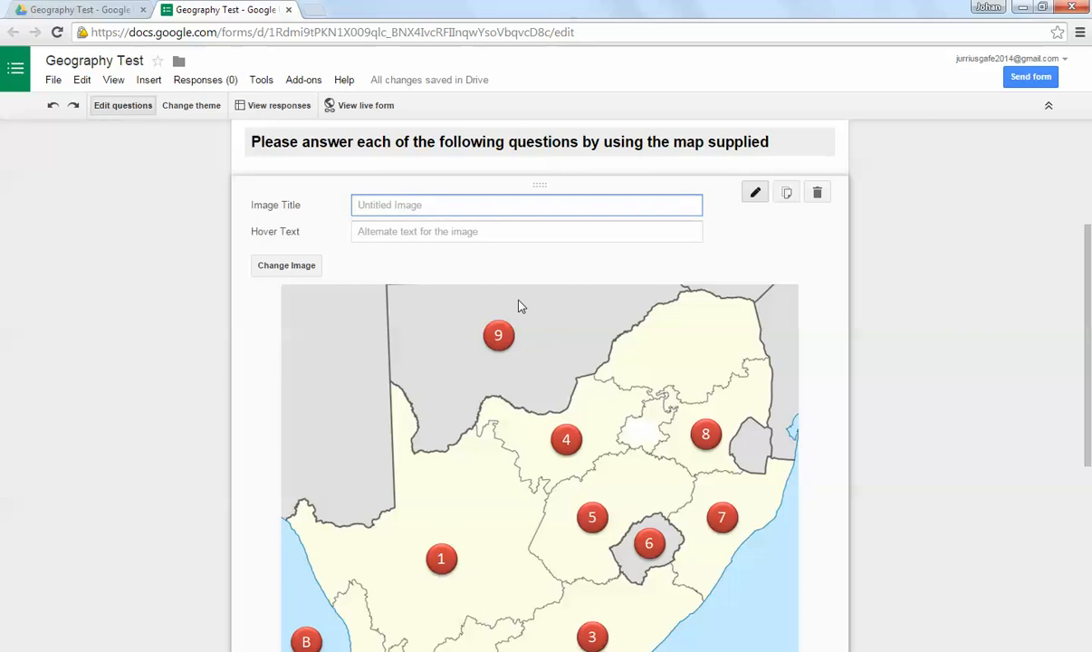
pyautogui.write('Map of South Africa and b')
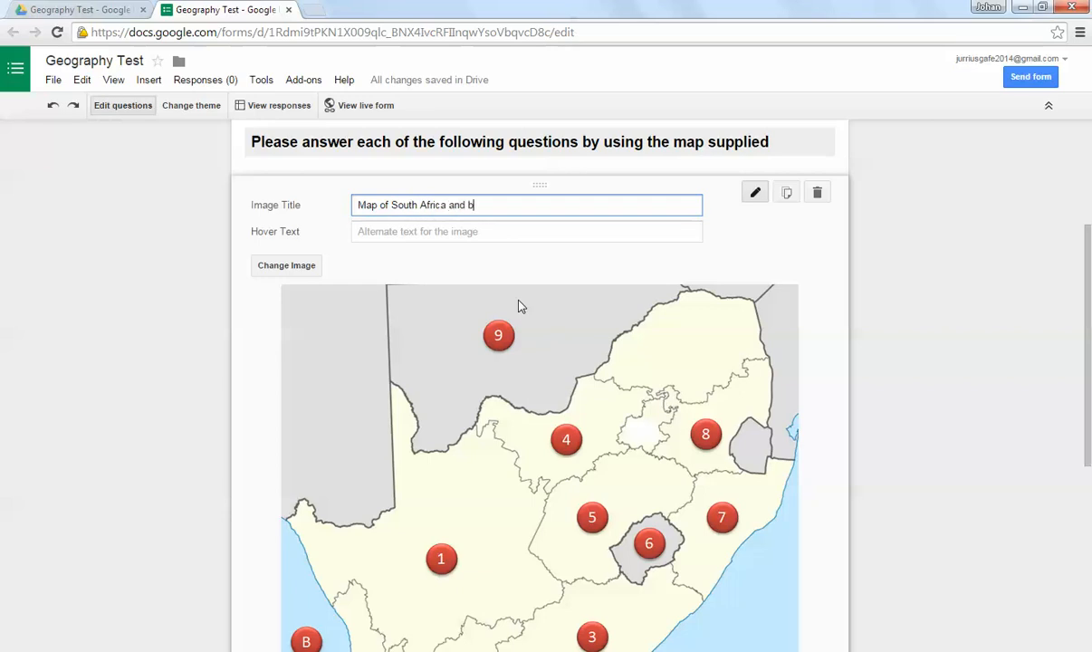
pyautogui.press('BackSpace')
pyautogui.write('nearby countries')
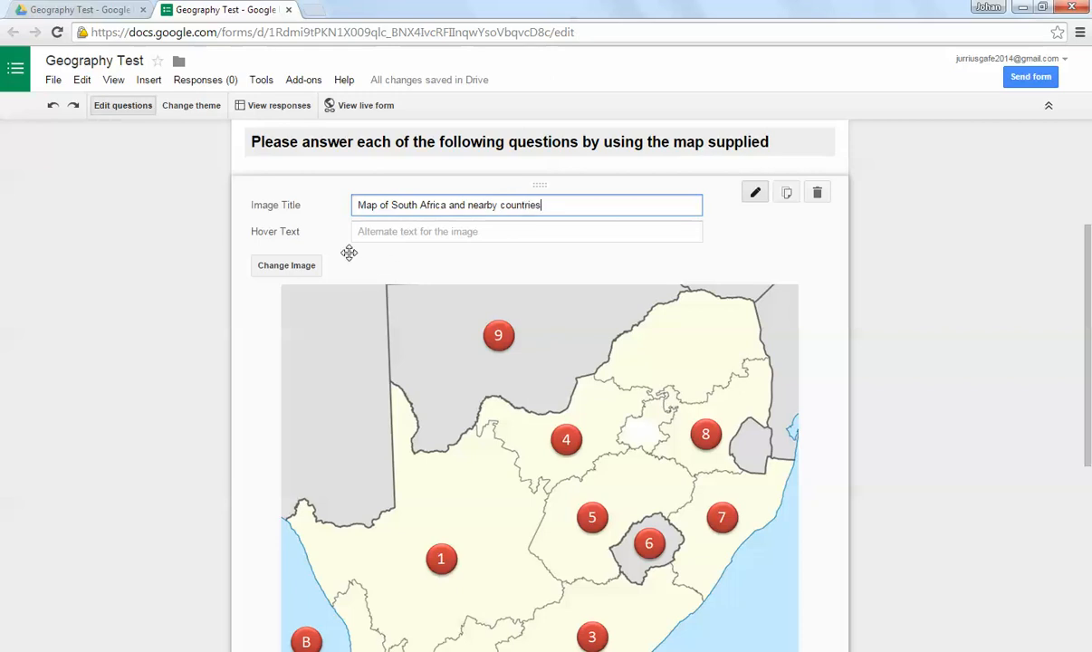
# Step: Leave the map image's hover text blank and finish editing the image
pyautogui.click(434, 238)
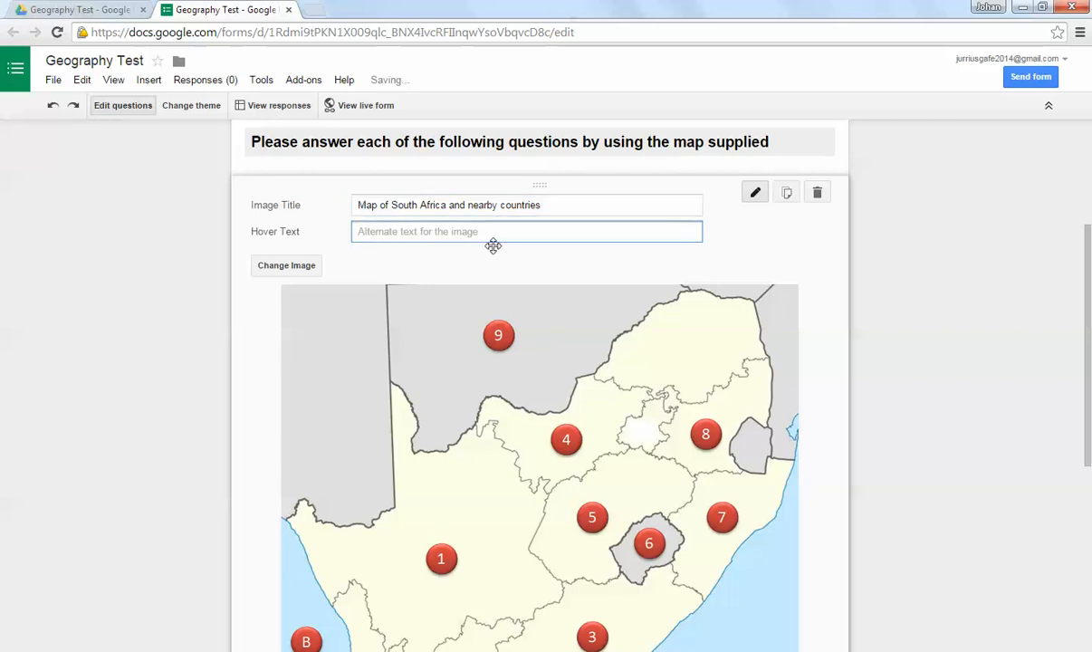
pyautogui.scroll(-3, 480, 299)
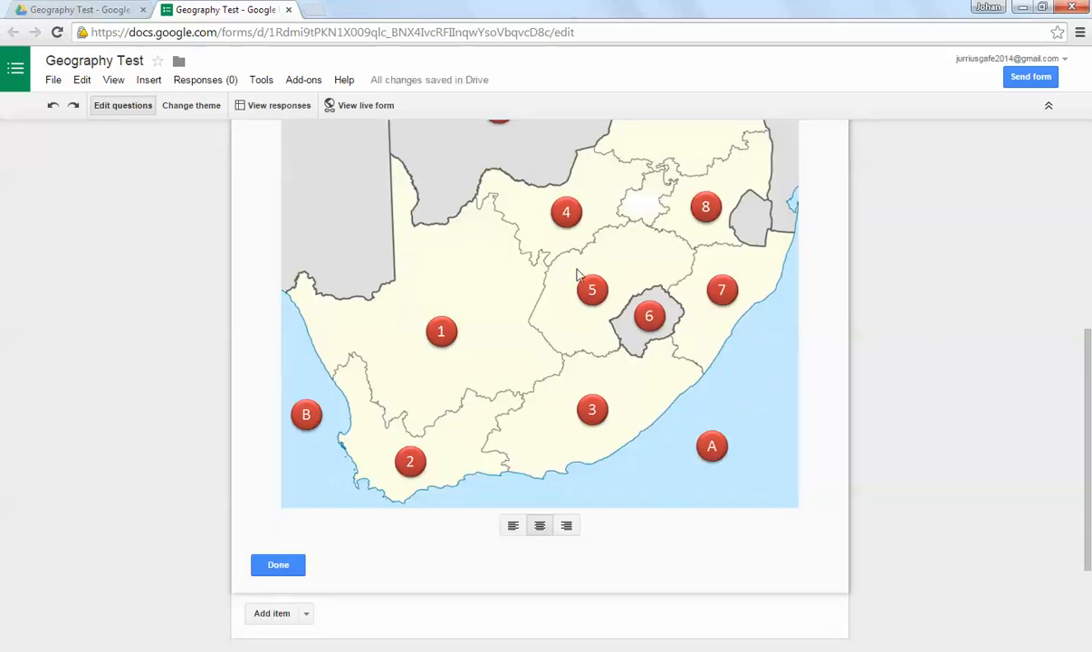
pyautogui.click(280, 565)
pyautogui.scroll(2, 793, 244)
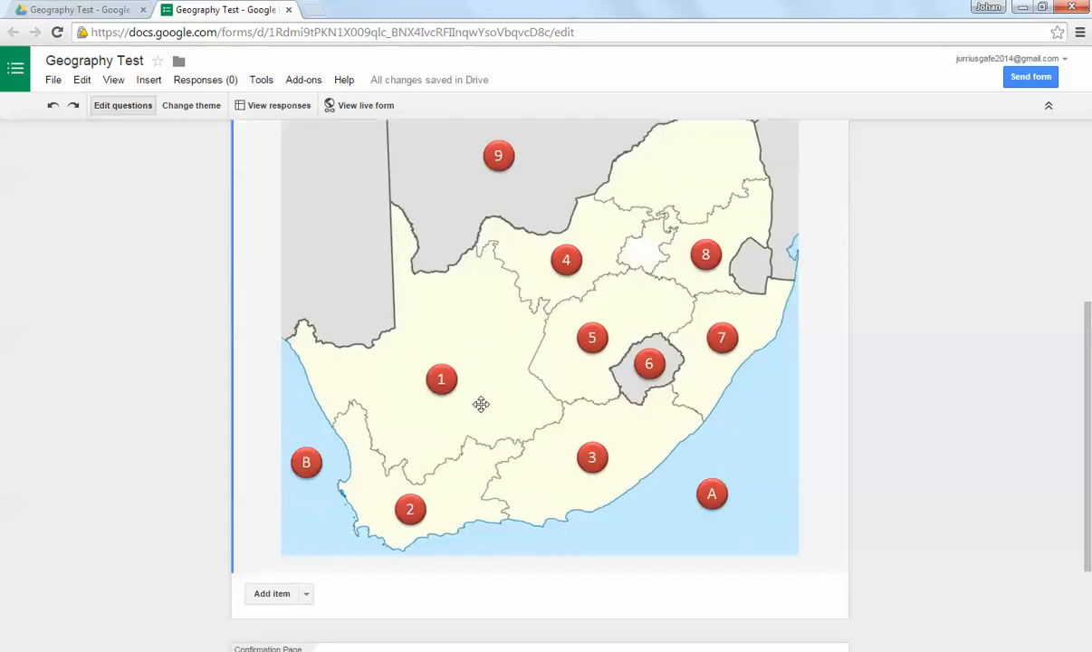
pyautogui.scroll(-3, 480, 402)
pyautogui.scroll(2, 614, 288)
pyautogui.scroll(1, 627, 278)
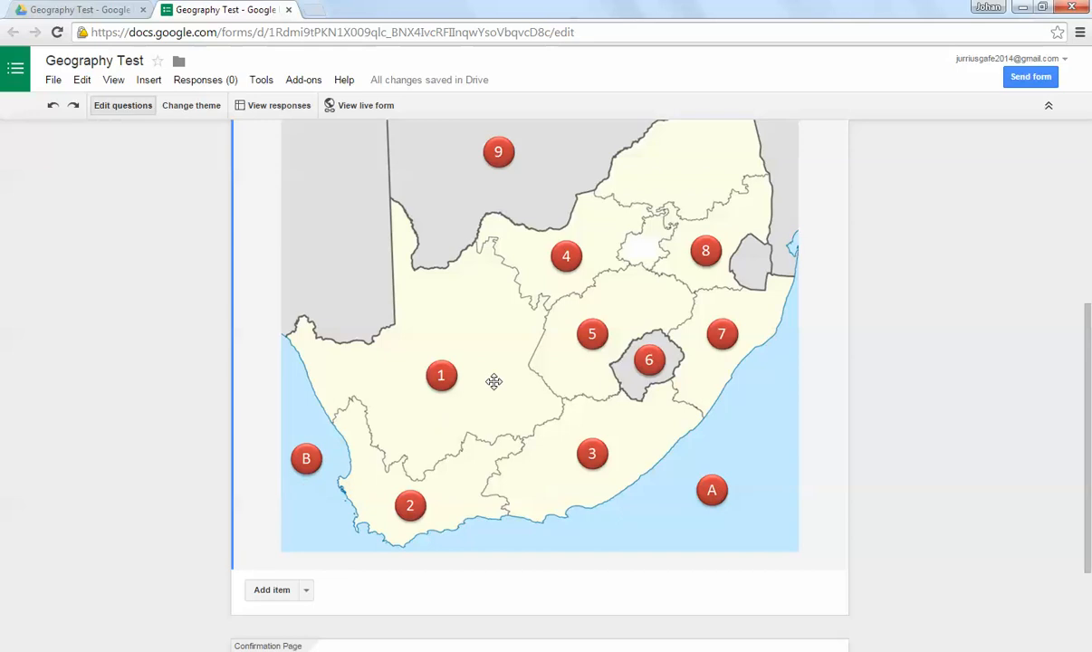
# Step: Add a multiple-choice question below the map titled "Which province in South Africa is represented by nr 1?"
pyautogui.scroll(-2, 534, 283)
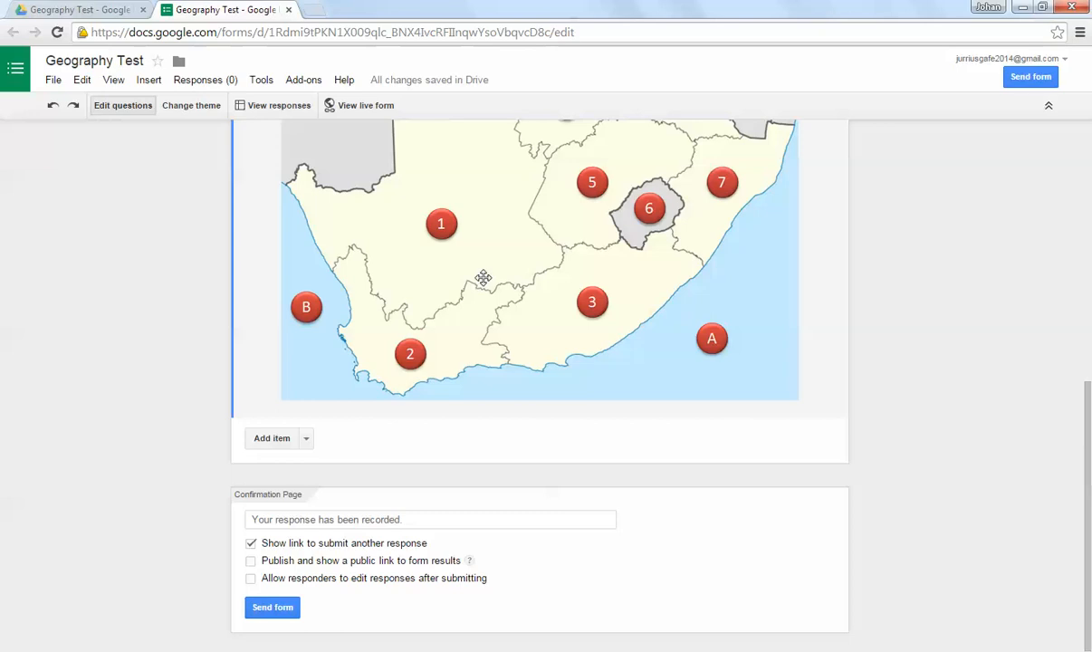
pyautogui.click(306, 438)
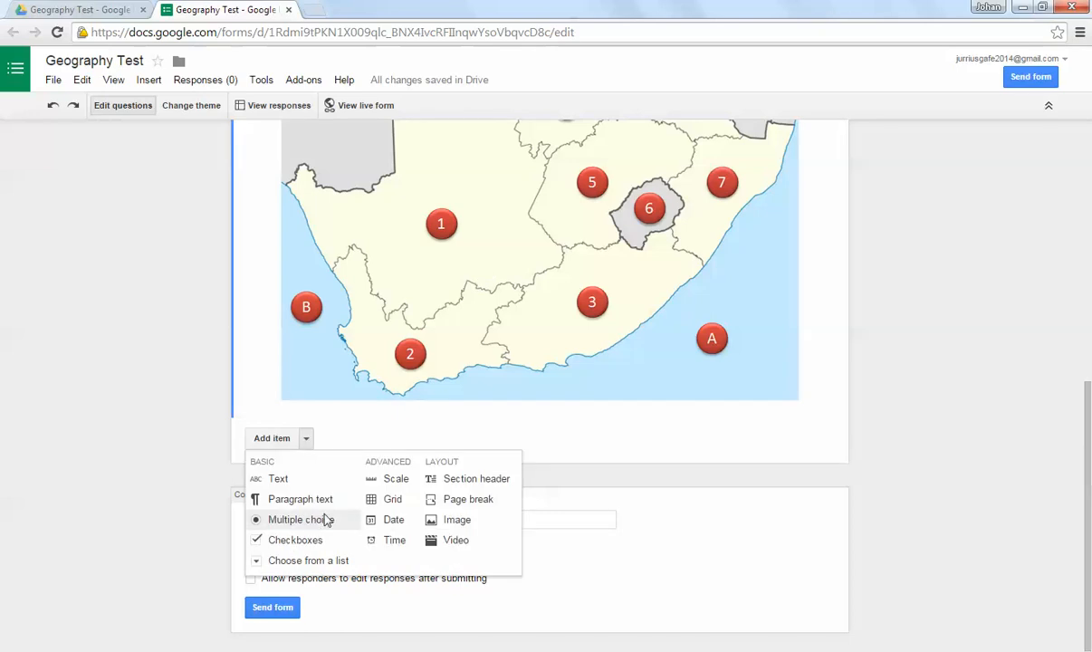
pyautogui.click(326, 521)
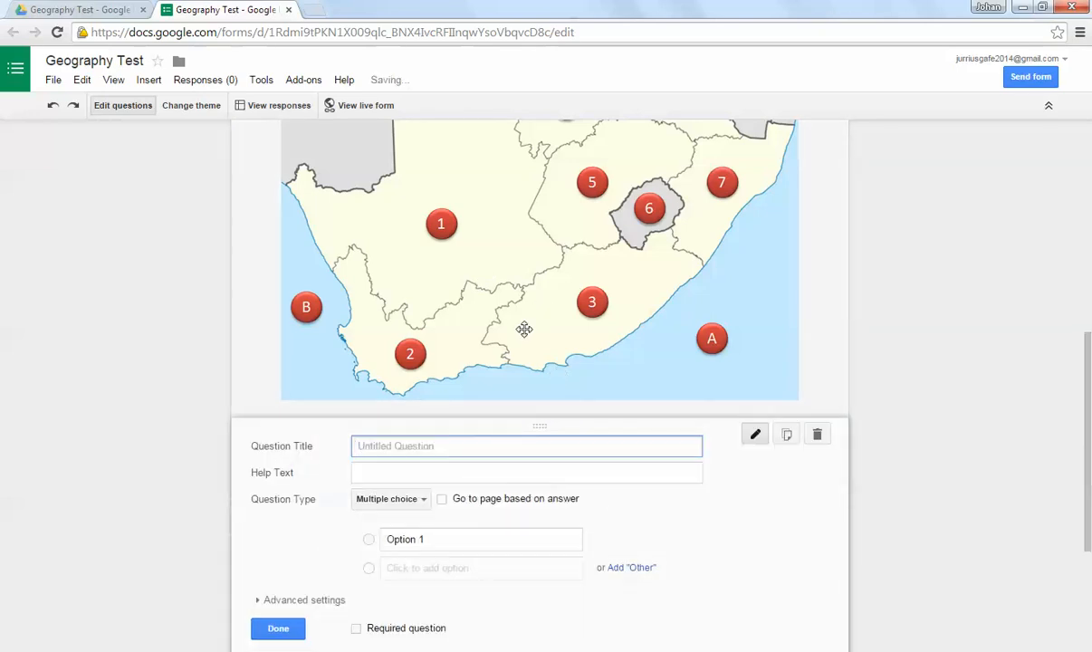
pyautogui.write('Which province in South Africa is represented by nr 1?')
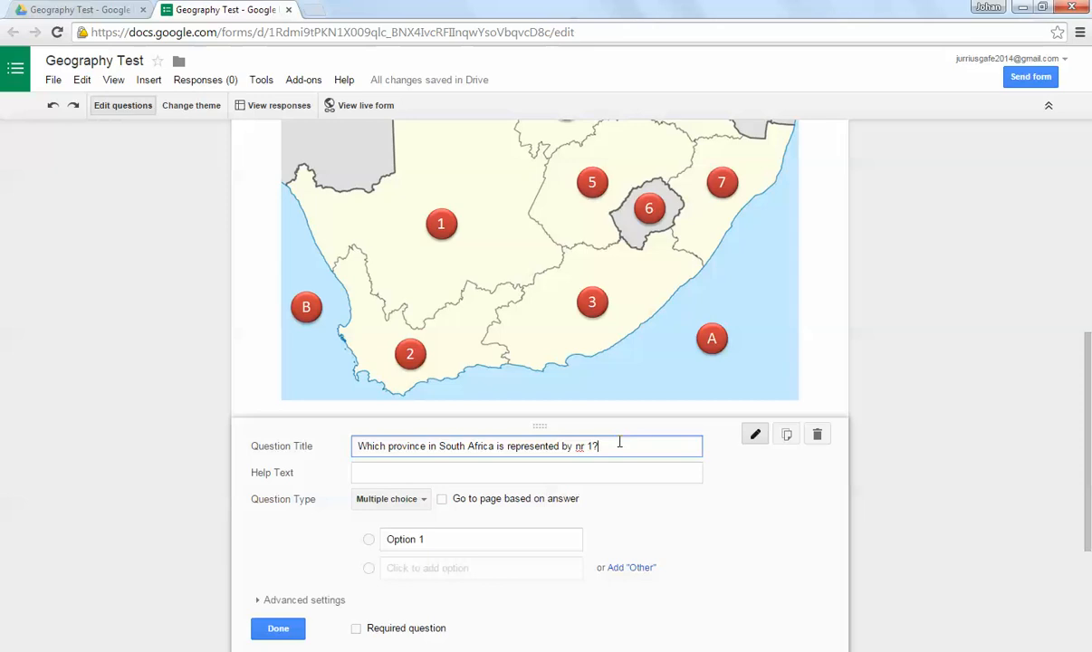
# Step: Enter the answer options Gauteng, Northern Cape, Eastern Cape, North West, Mpumalanga, Limpopo, Kwazulu Natal, Western Cape and Free State
pyautogui.click(455, 541)
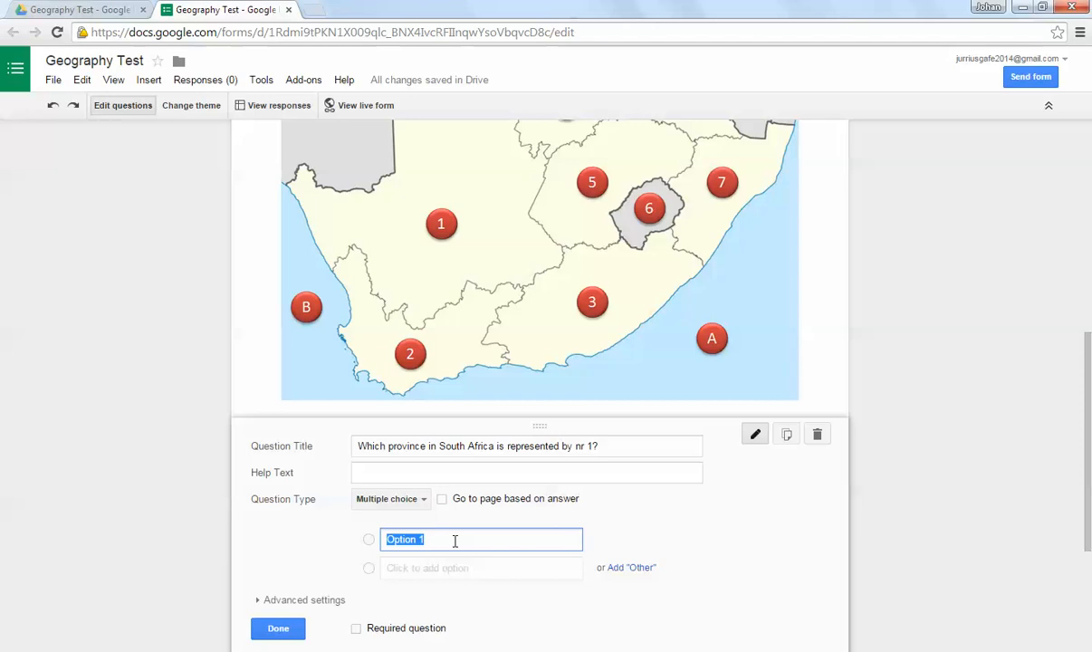
pyautogui.write('Gauteng')
pyautogui.press('Return')
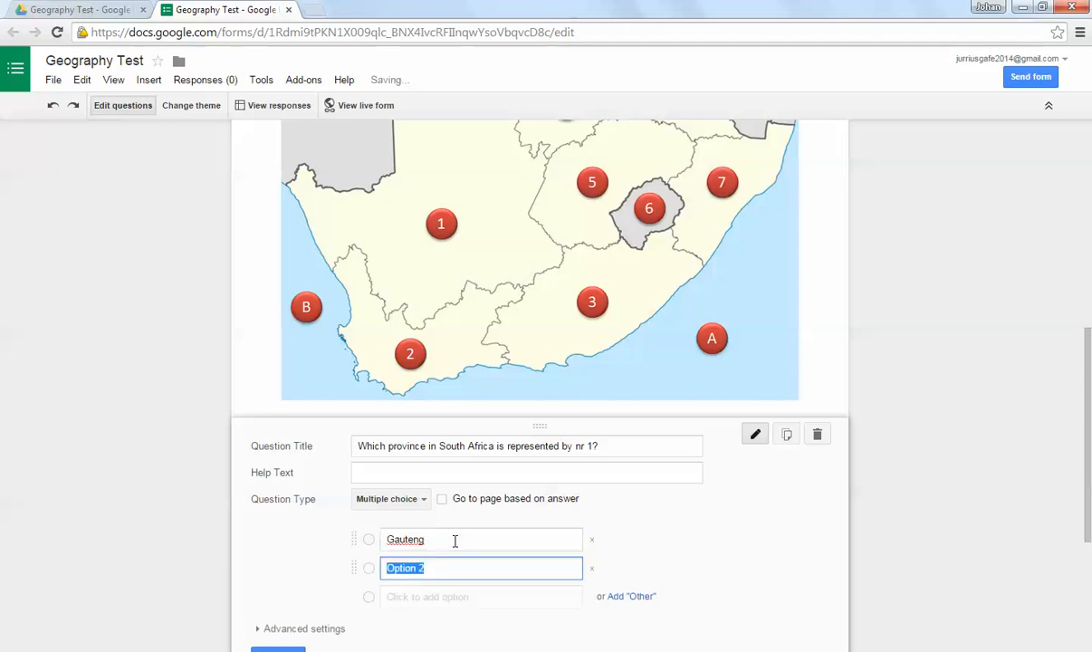
pyautogui.scroll(-2, 504, 487)
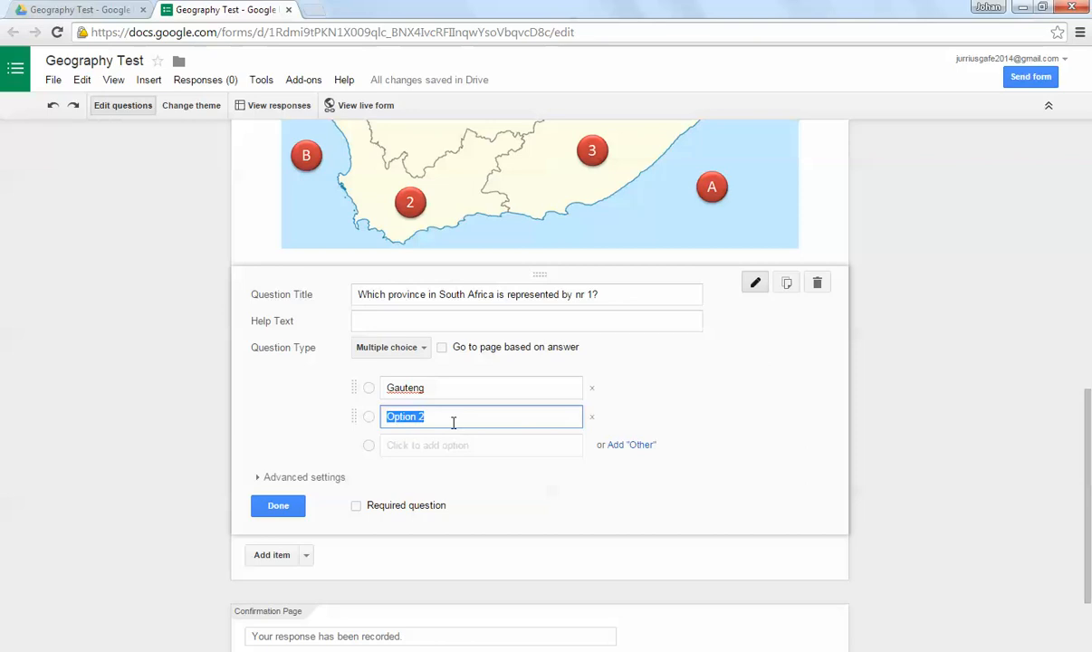
pyautogui.write('Northern Cape Eastern Cape North West Mpumalanga Limpopo Kwazulu Natal Western Cape Free State')
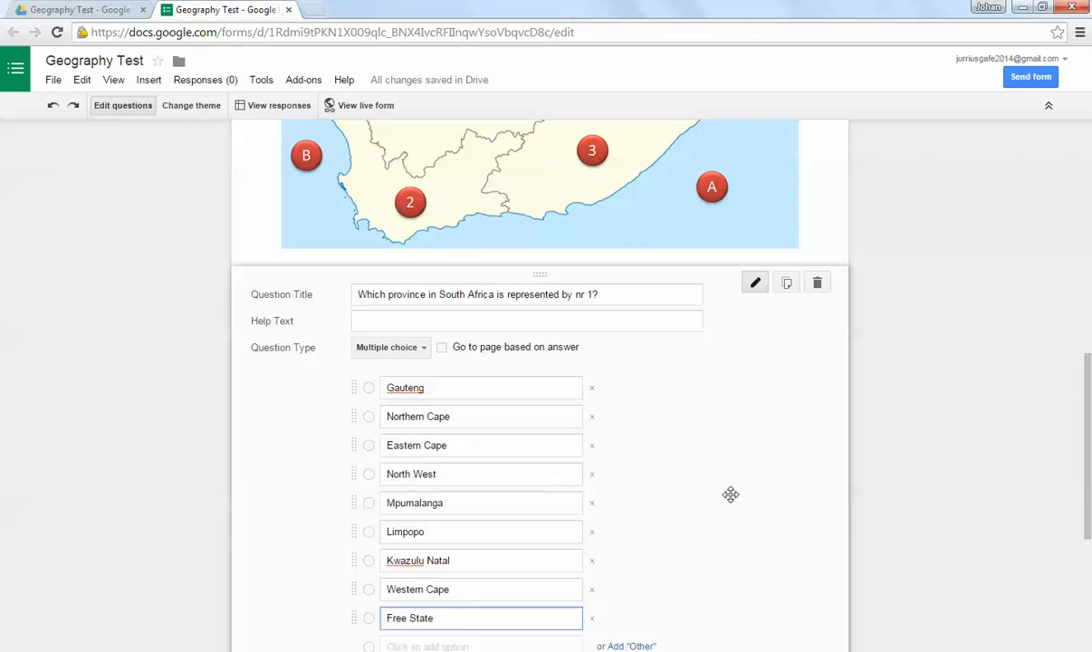
# Step: Make the province question required and finish editing it
pyautogui.scroll(-1, 557, 375)
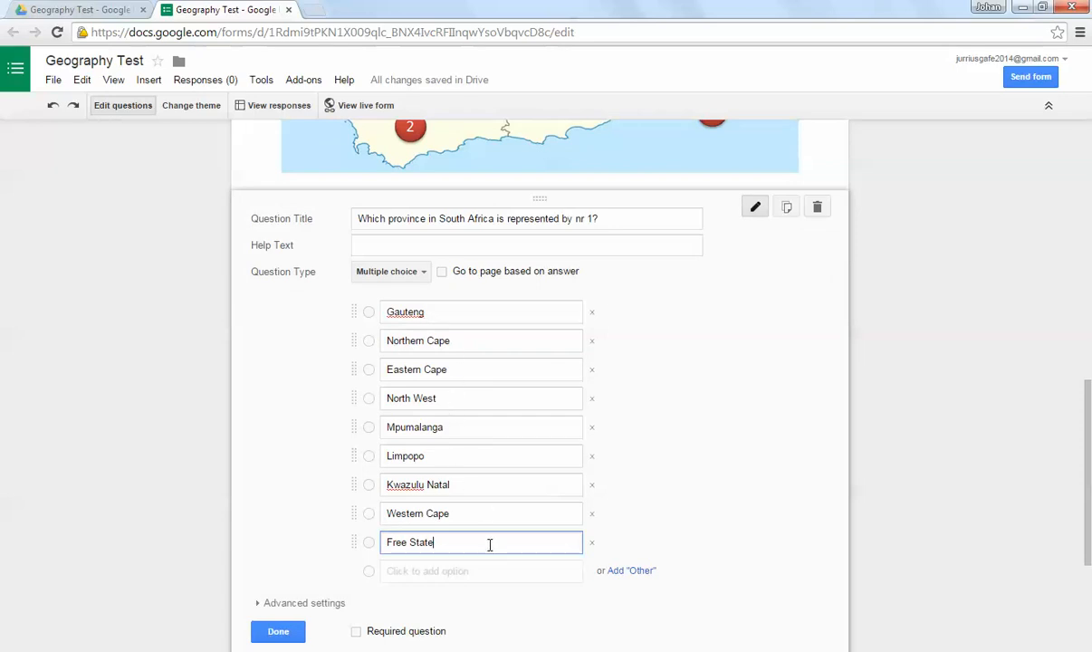
pyautogui.scroll(-1, 329, 632)
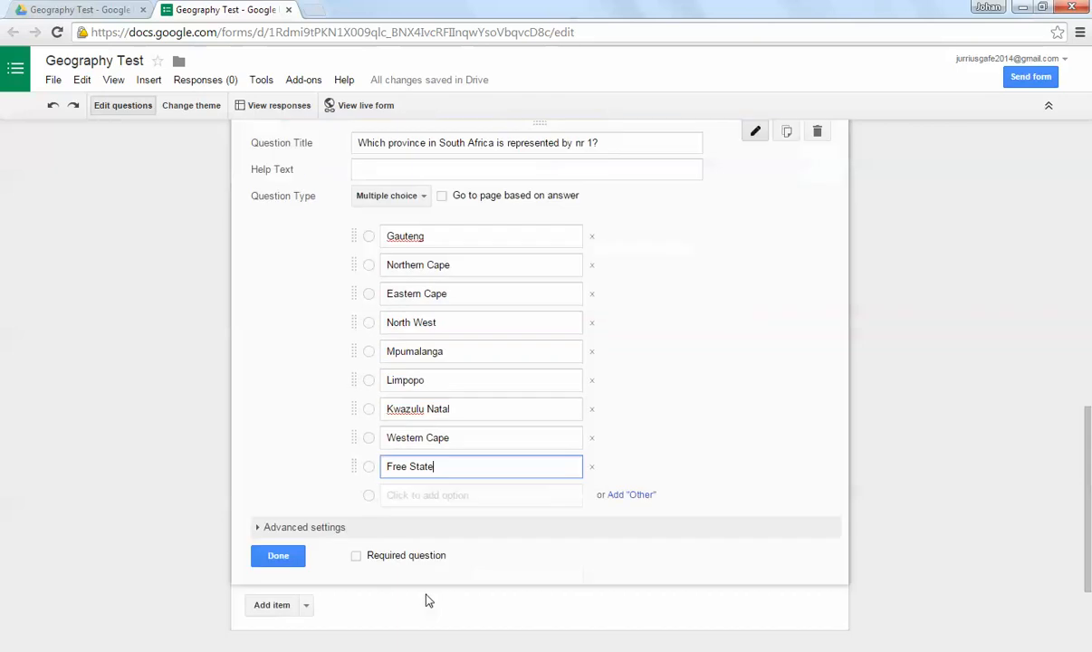
pyautogui.click(357, 558)
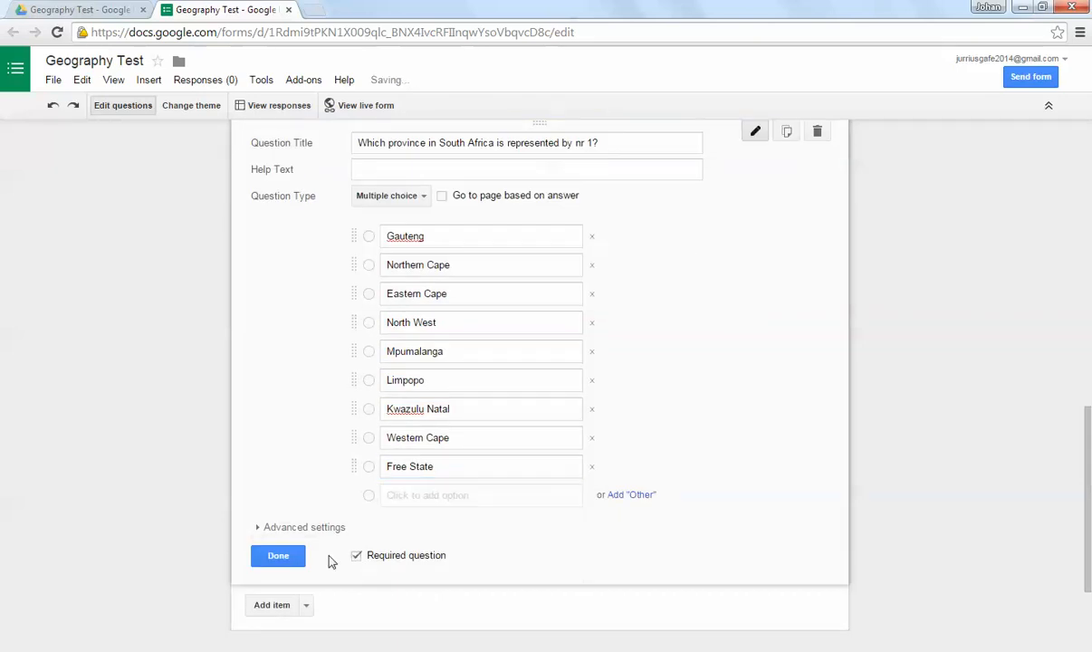
pyautogui.click(279, 555)
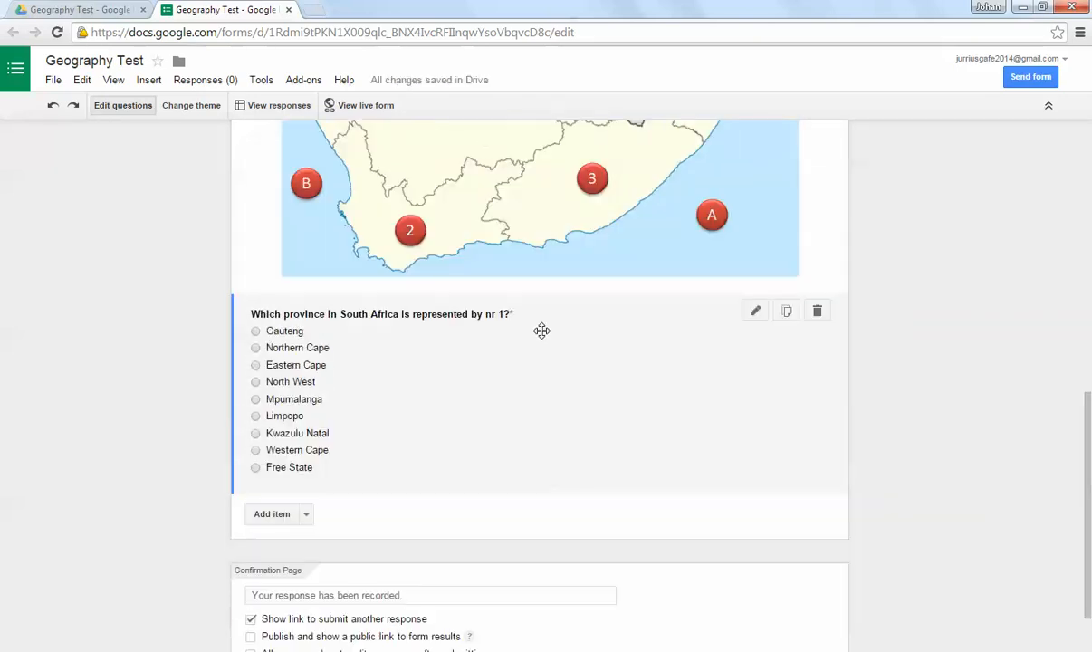
pyautogui.scroll(1, 542, 331)
pyautogui.scroll(-1, 360, 405)
pyautogui.scroll(2, 502, 326)
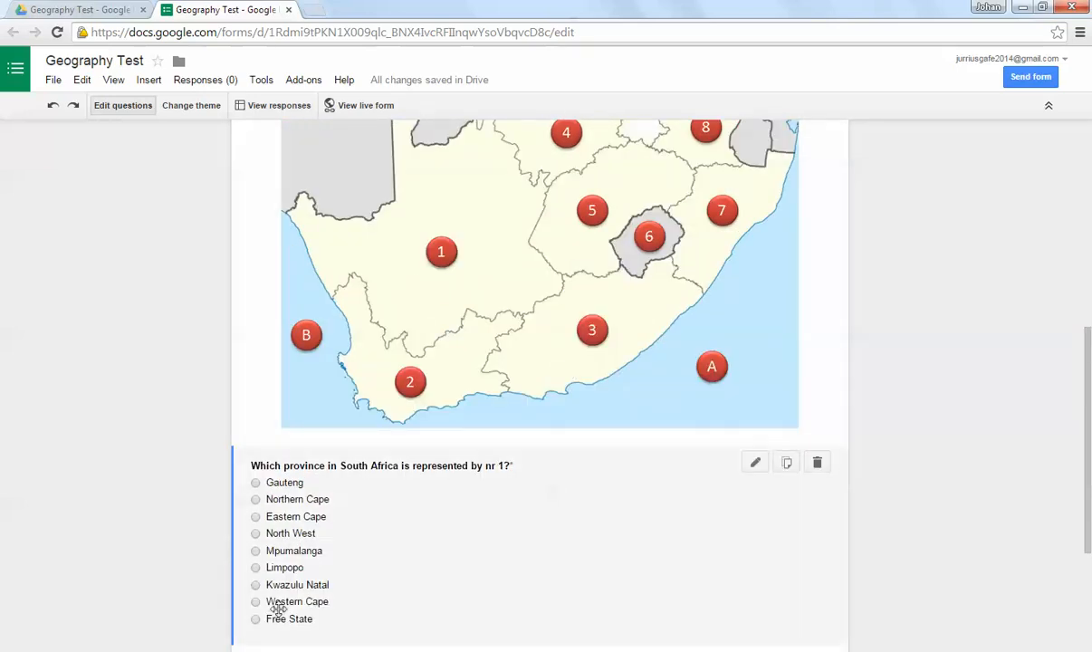
# Step: Duplicate the nr 1 province question, retitle the copy "Which province in South Africa is represented by nr 3?" and finish editing it
pyautogui.scroll(-2, 278, 610)
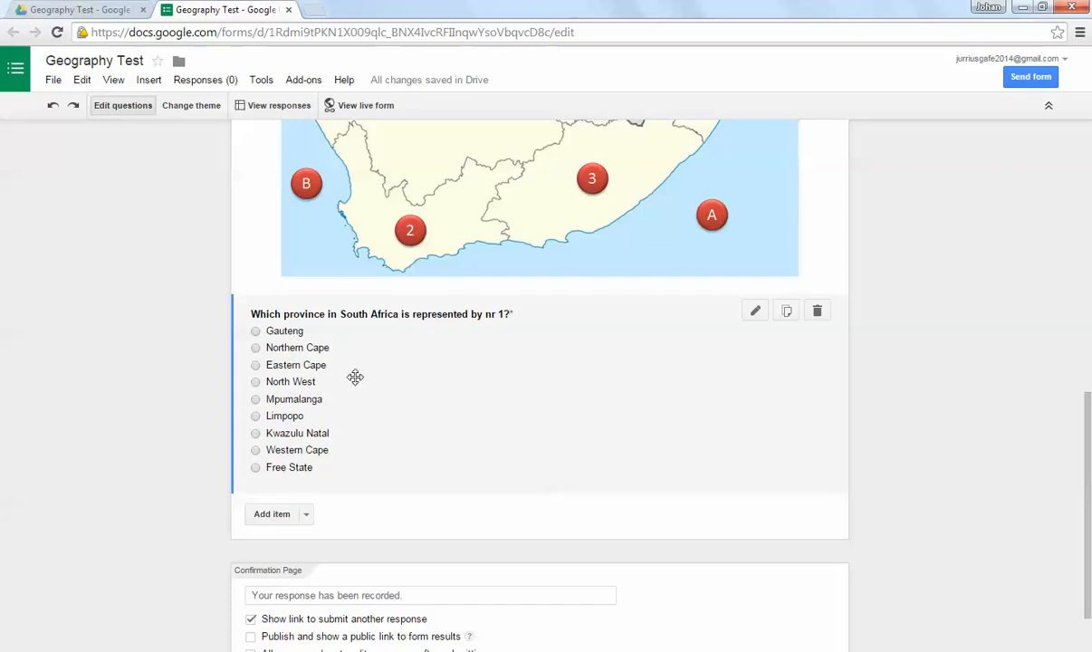
pyautogui.scroll(2, 402, 428)
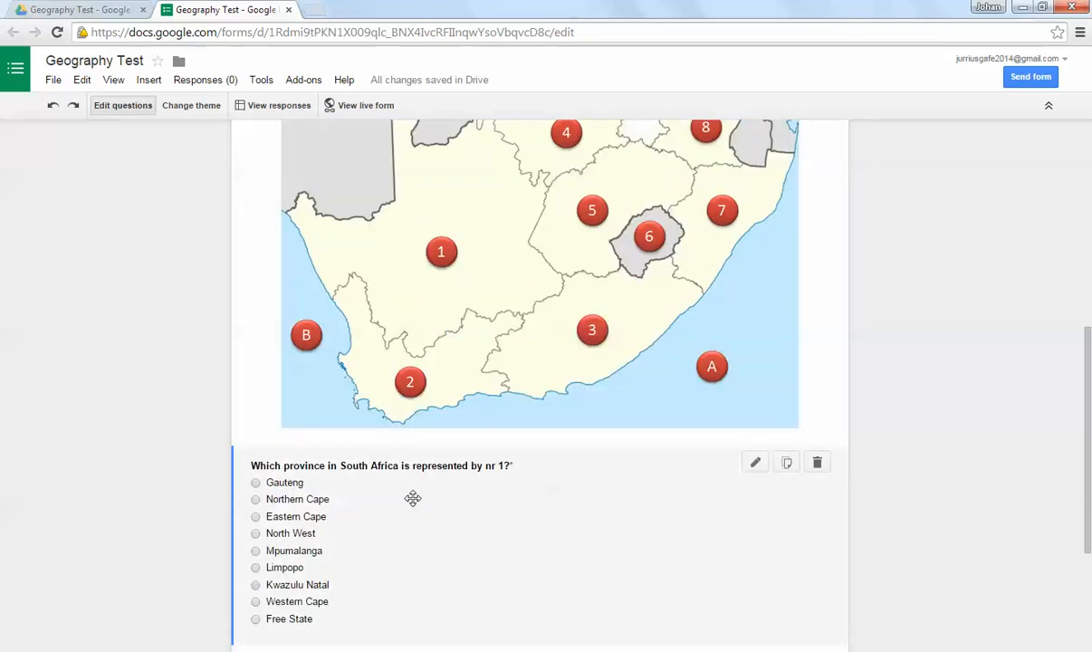
pyautogui.click(787, 464)
pyautogui.scroll(-2, 502, 409)
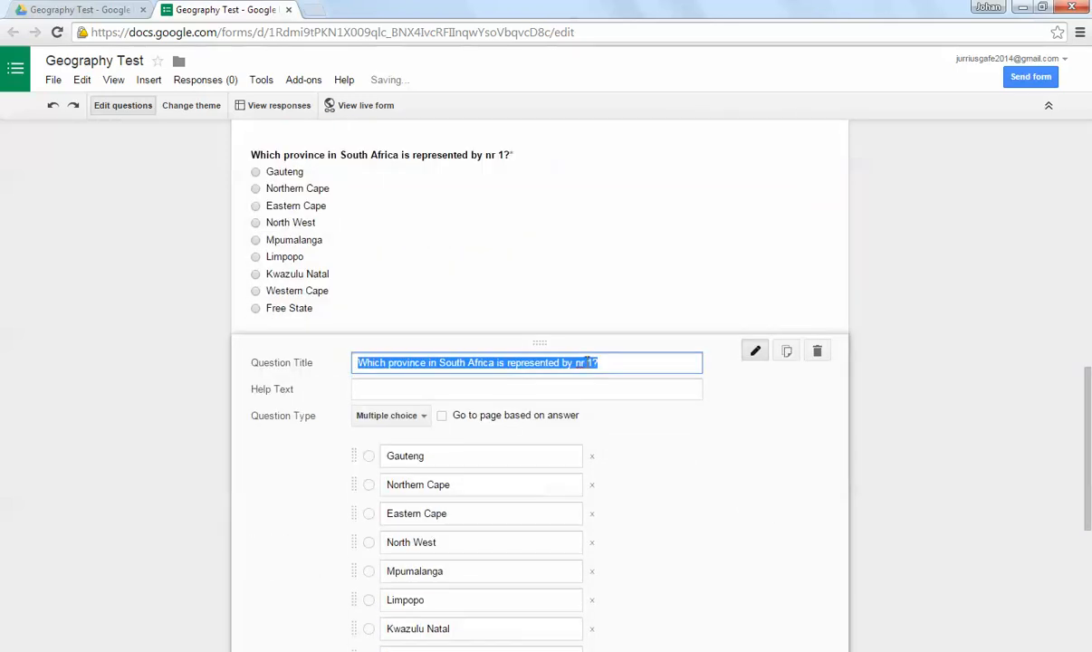
pyautogui.scroll(4, 617, 408)
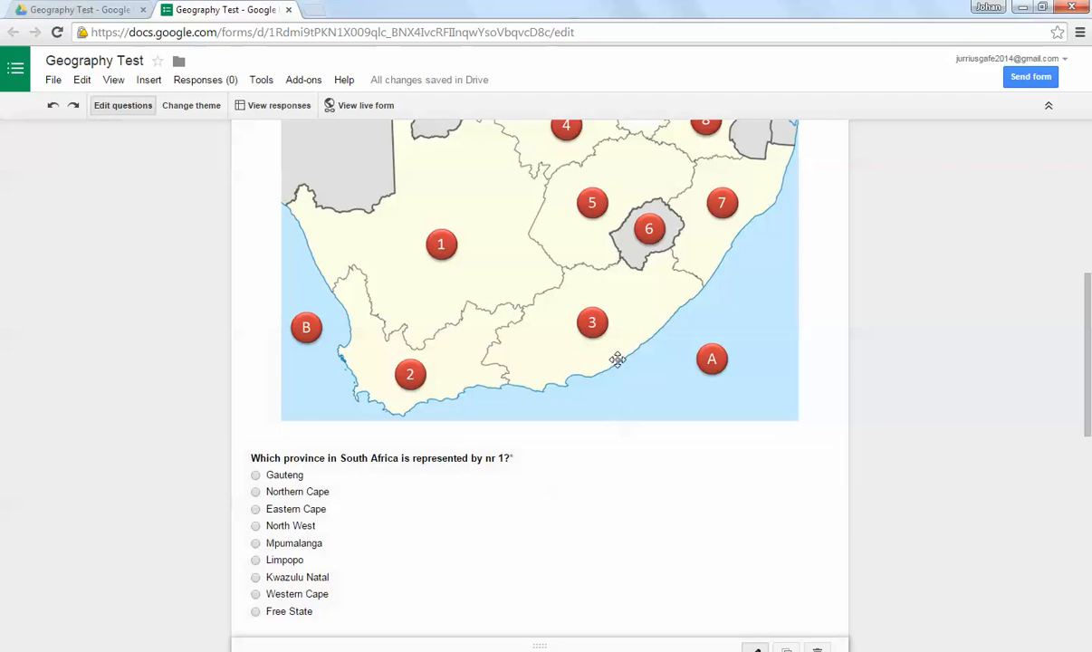
pyautogui.scroll(-4, 625, 399)
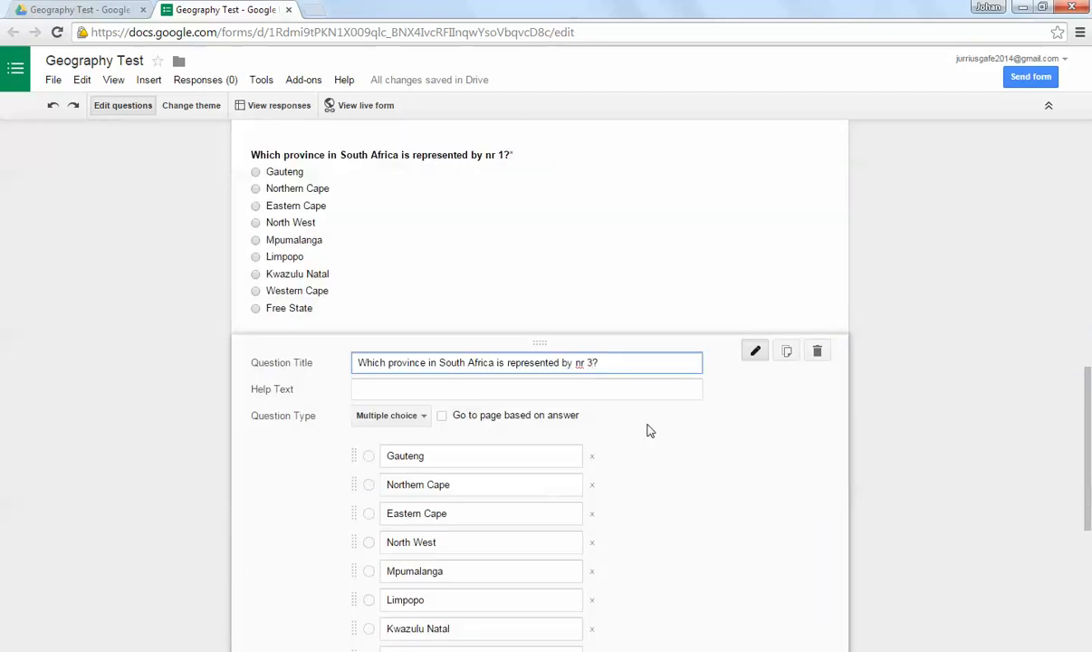
pyautogui.scroll(-2, 568, 399)
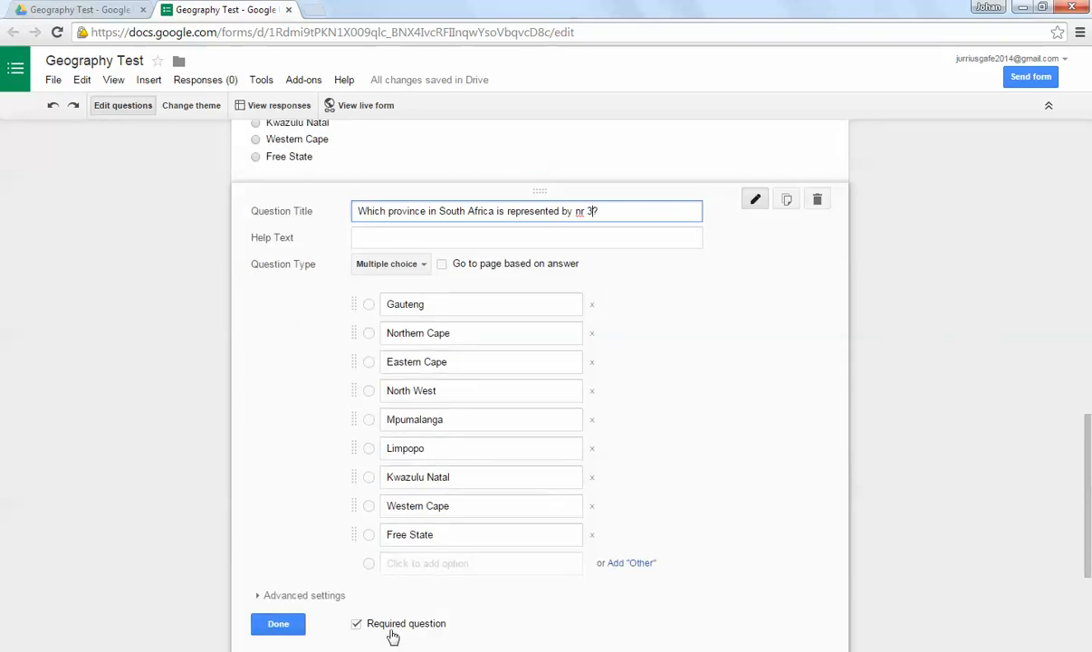
pyautogui.click(275, 625)
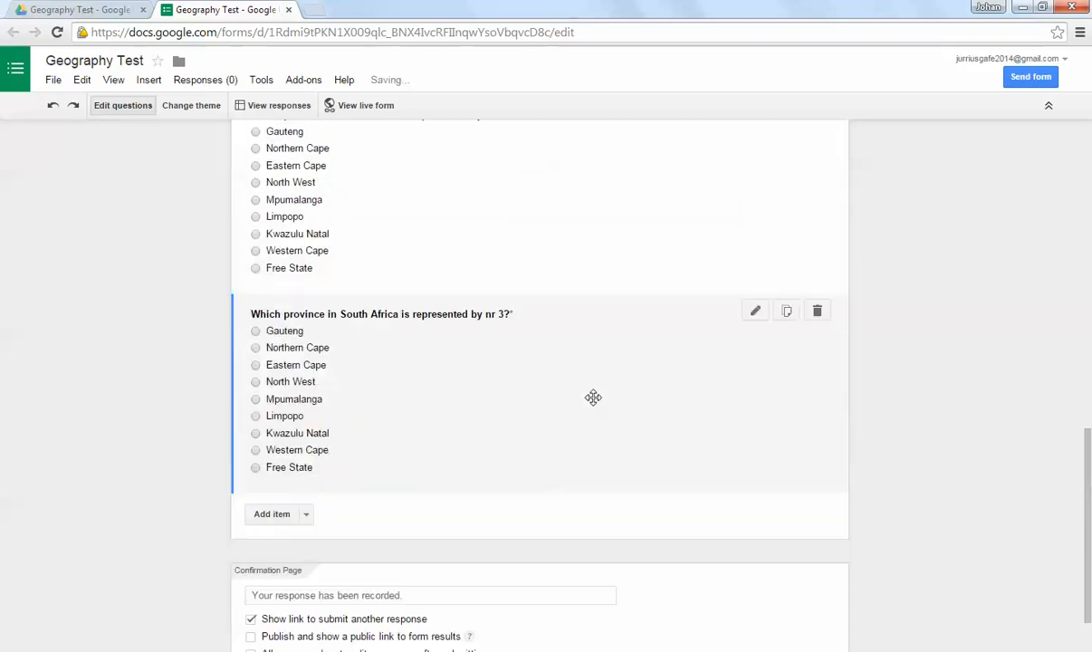
# Step: Add a multiple-choice question below the province questions titled "Which country near South Africa is represented by nr 9?"
pyautogui.scroll(1, 593, 397)
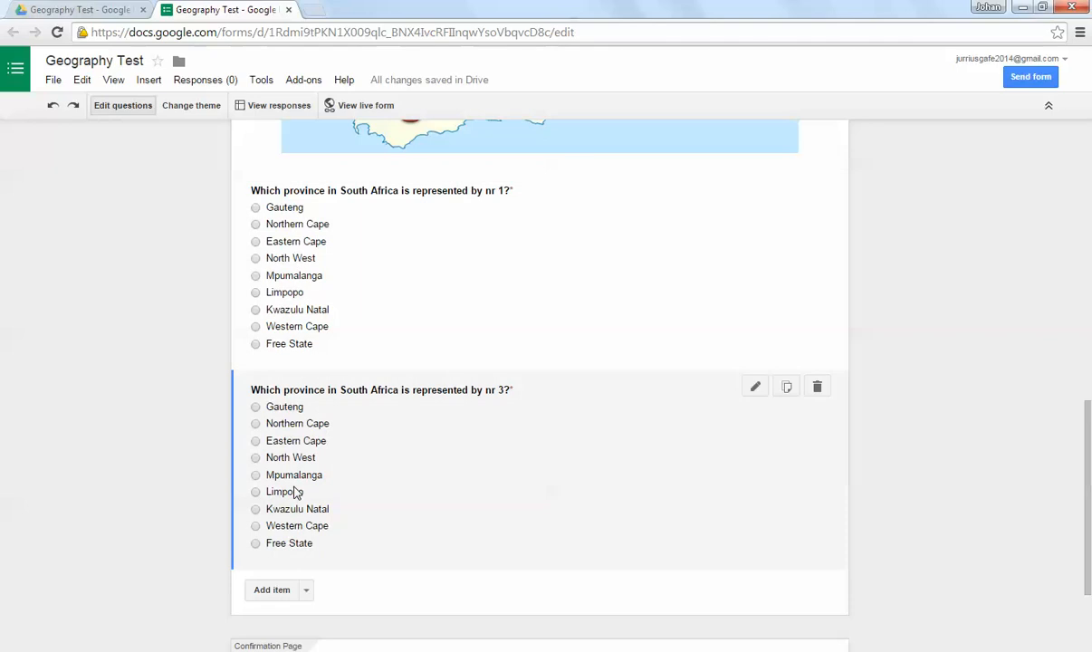
pyautogui.scroll(-2, 296, 493)
pyautogui.scroll(1, 293, 423)
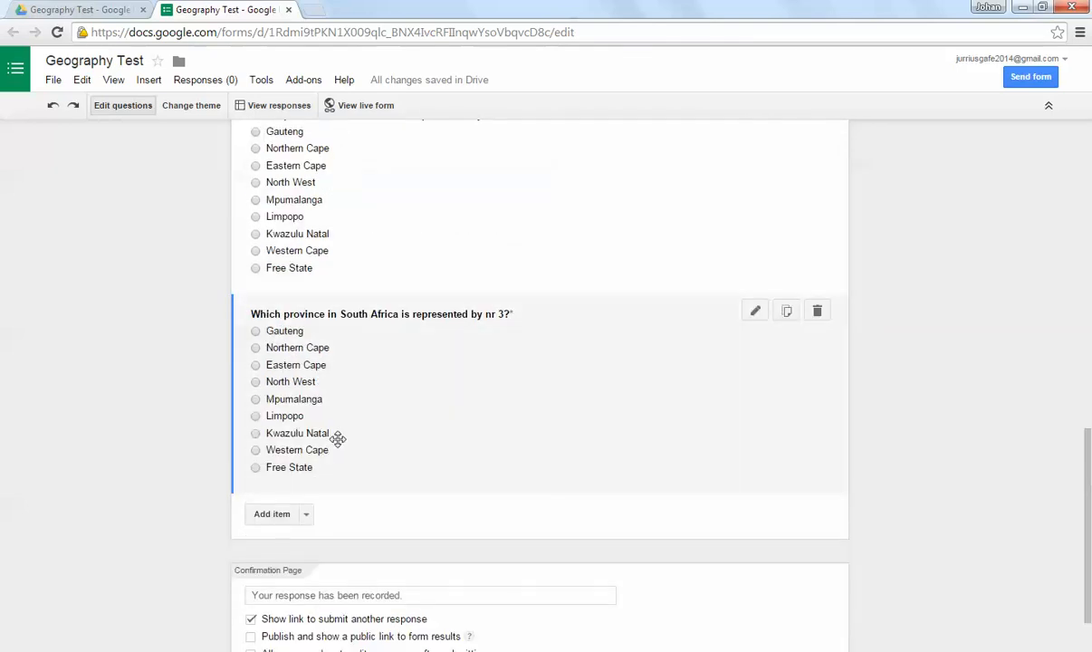
pyautogui.scroll(-1, 322, 430)
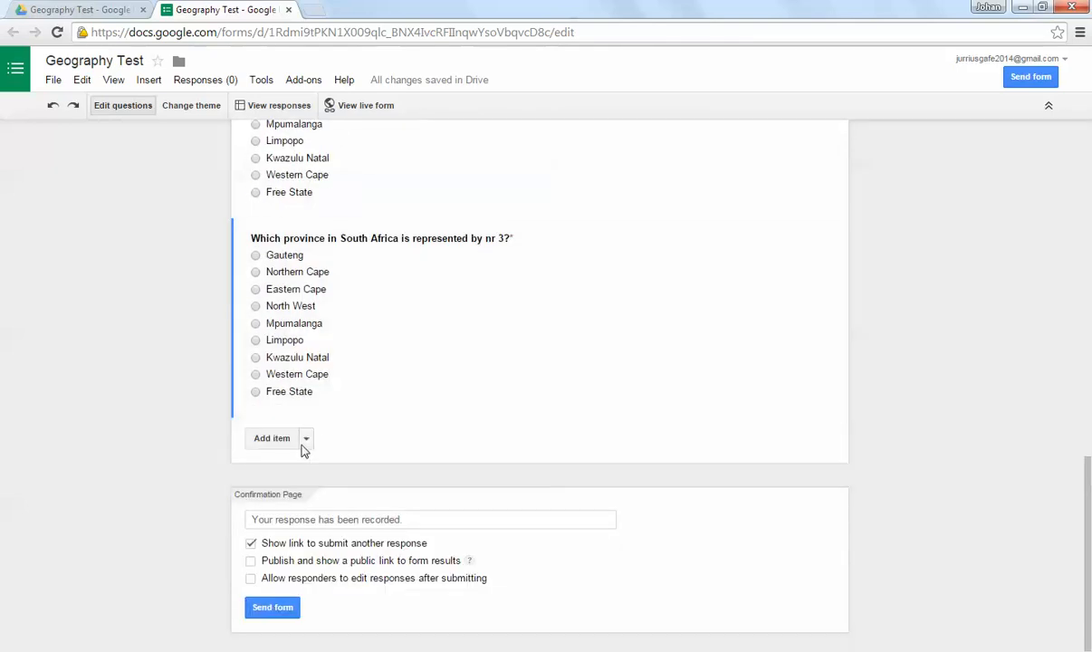
pyautogui.click(305, 440)
pyautogui.click(281, 519)
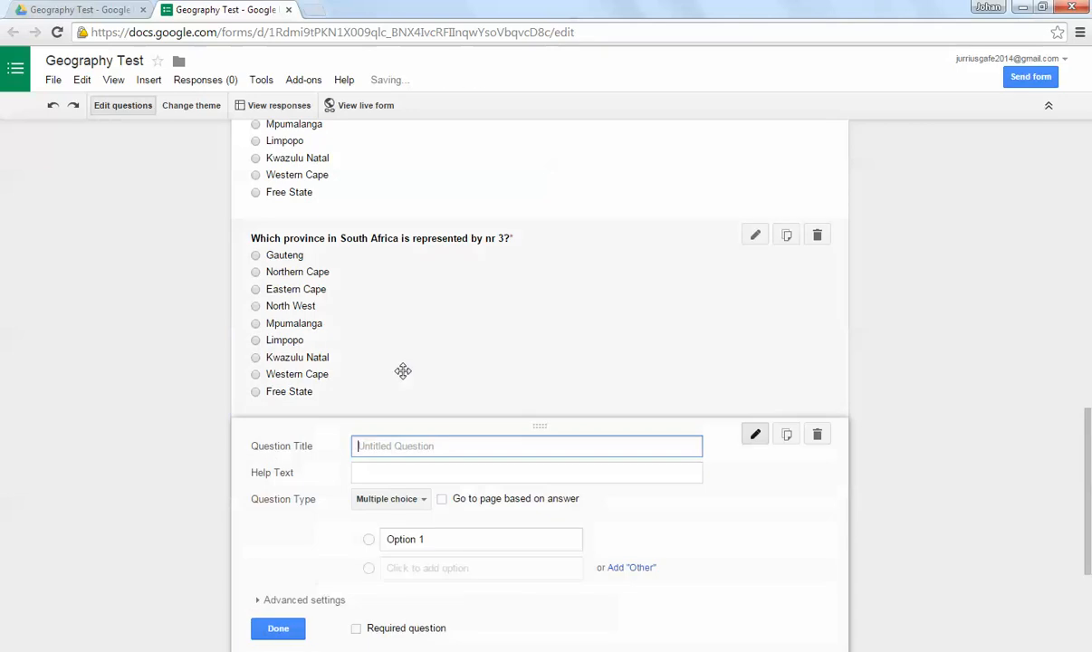
pyautogui.scroll(-2, 403, 370)
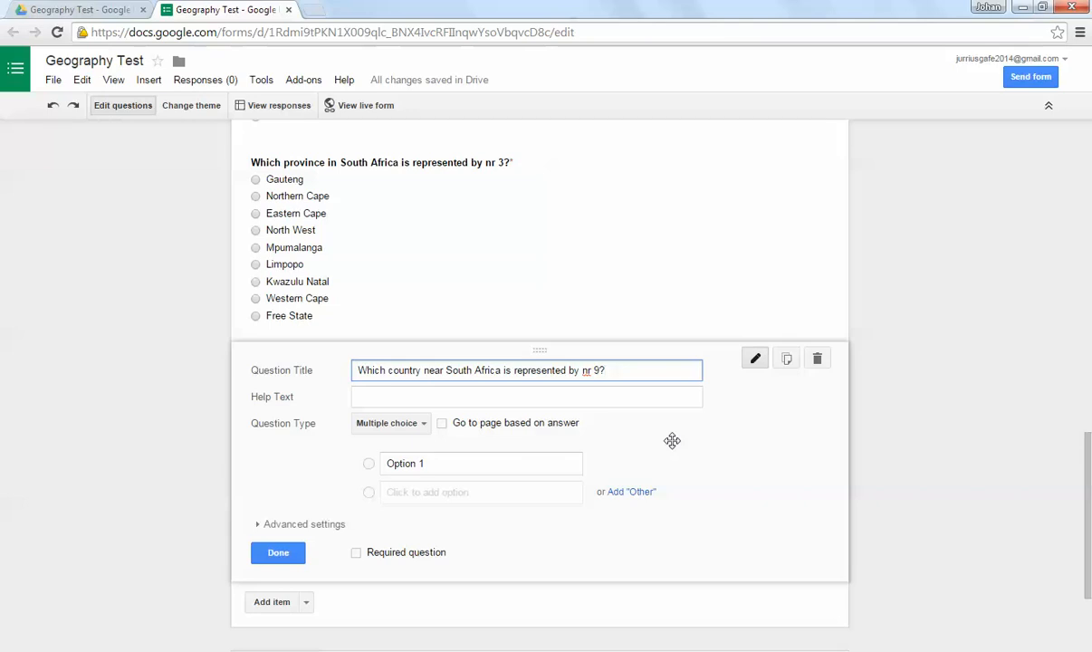
pyautogui.scroll(7, 672, 441)
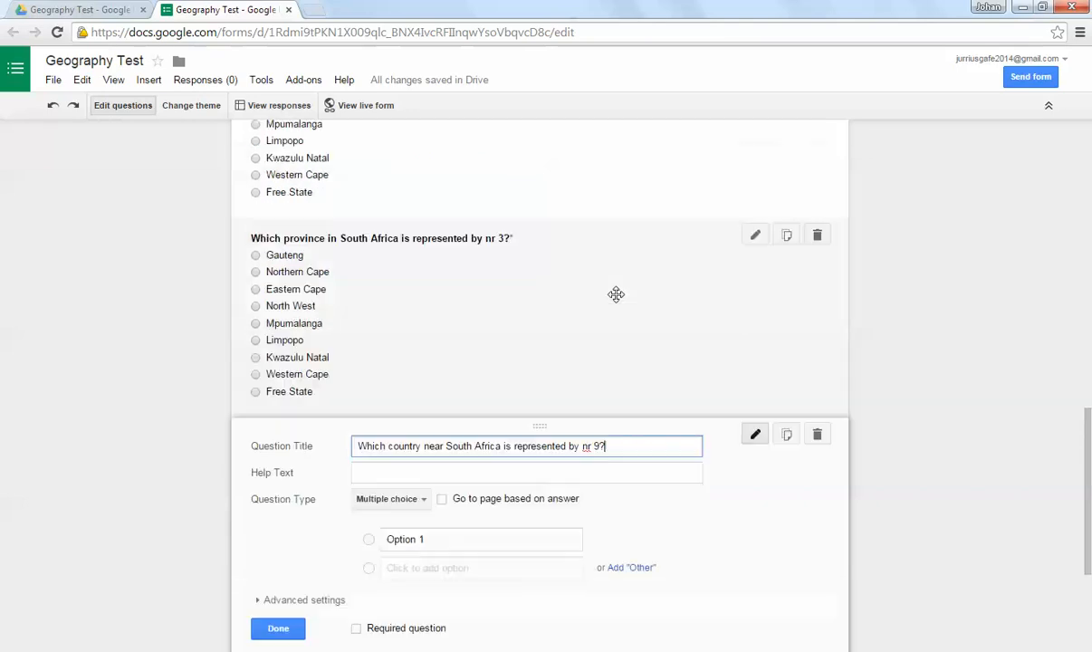
pyautogui.scroll(-7, 568, 312)
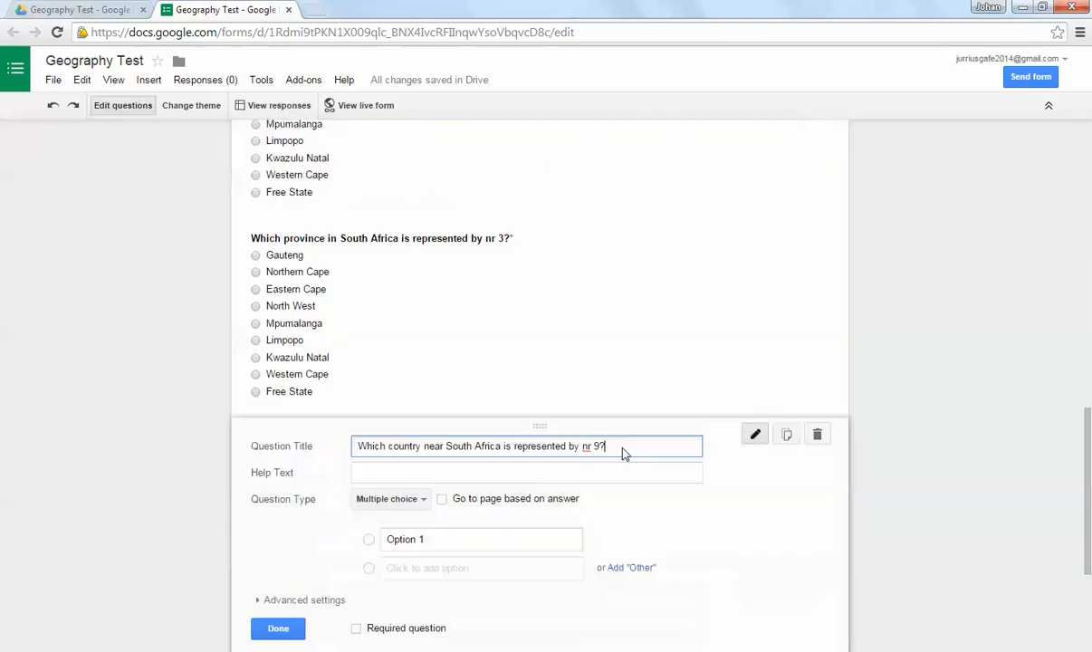
# Step: Enter the answer options Lesotho, Namibia, Botswana, China and America, then make the country question required and finish editing it
pyautogui.click(444, 387)
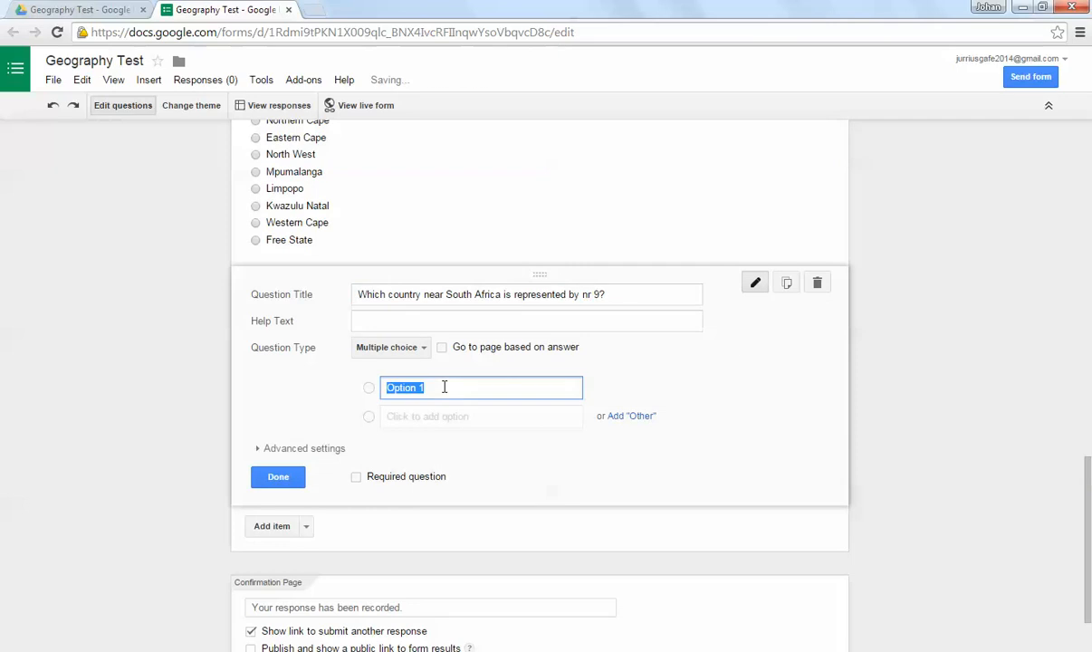
pyautogui.write('Lesotho')
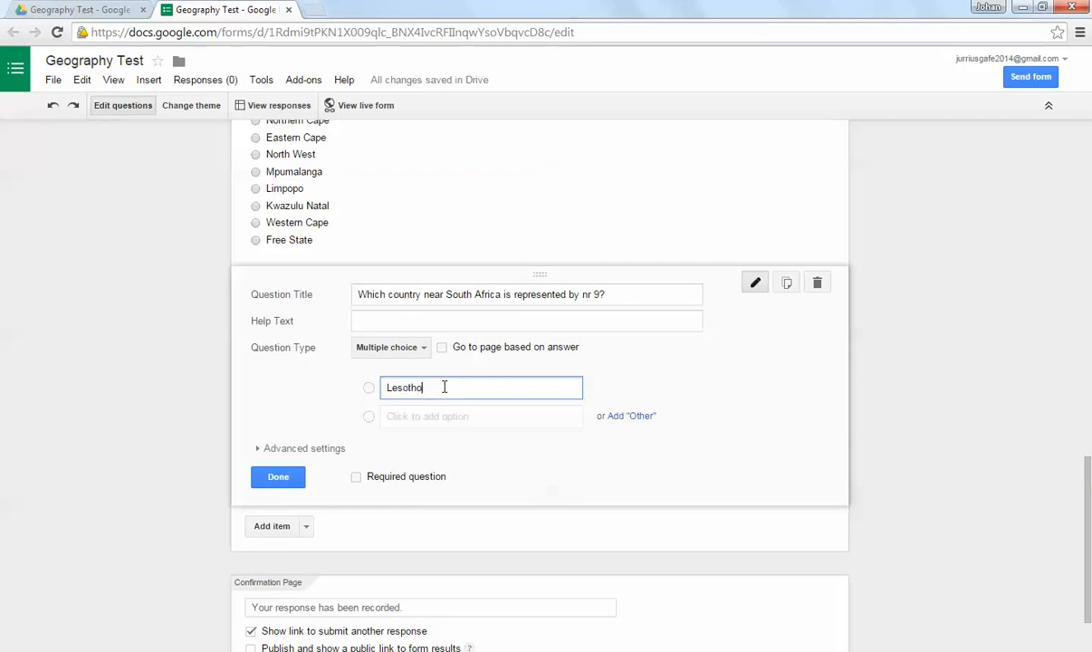
pyautogui.press('Return')
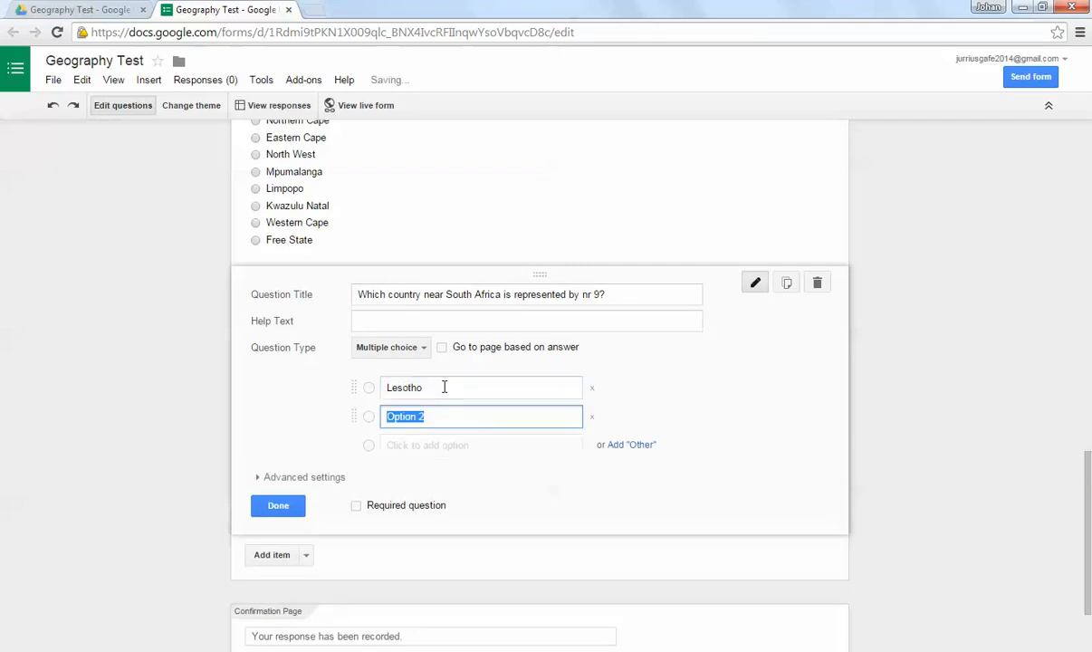
pyautogui.write('Namibia')
pyautogui.press('Return')
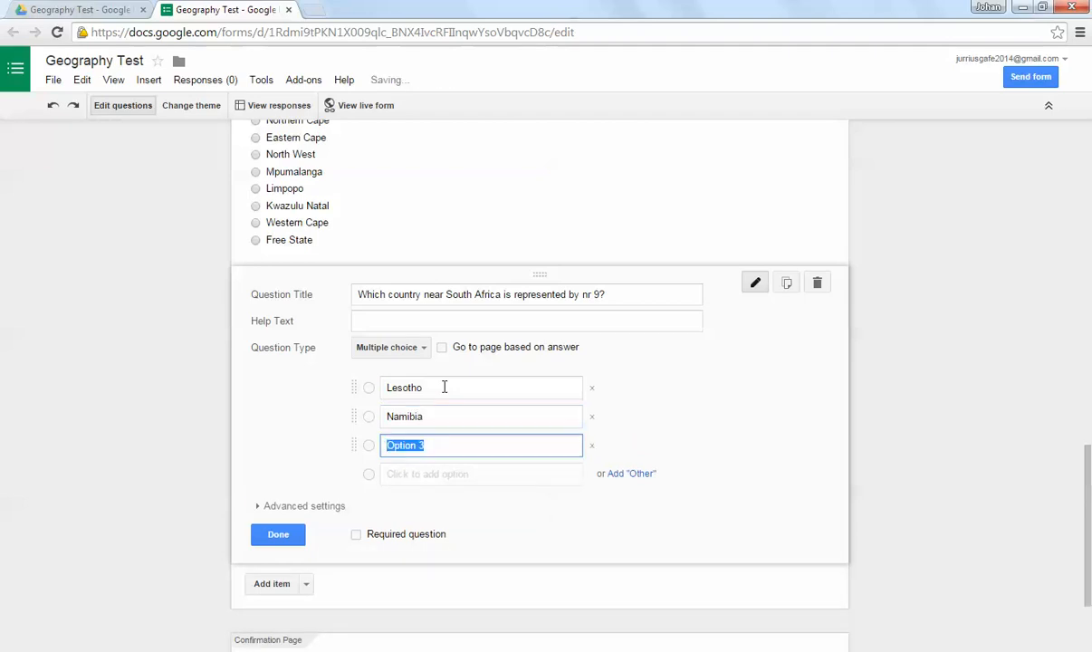
pyautogui.write('Botswana')
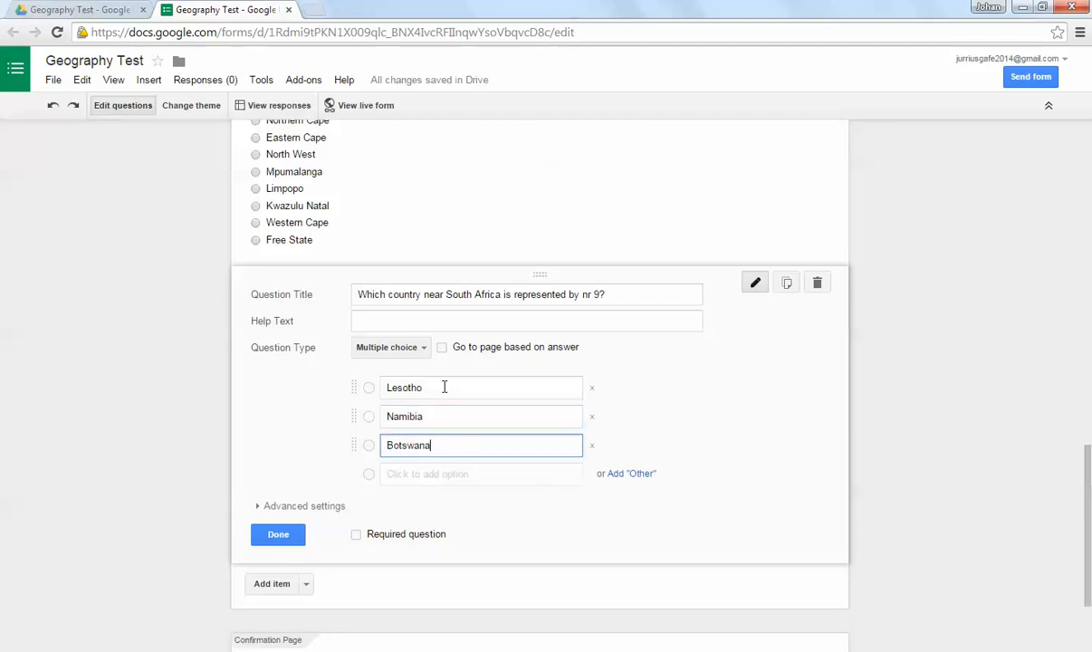
pyautogui.press('Return')
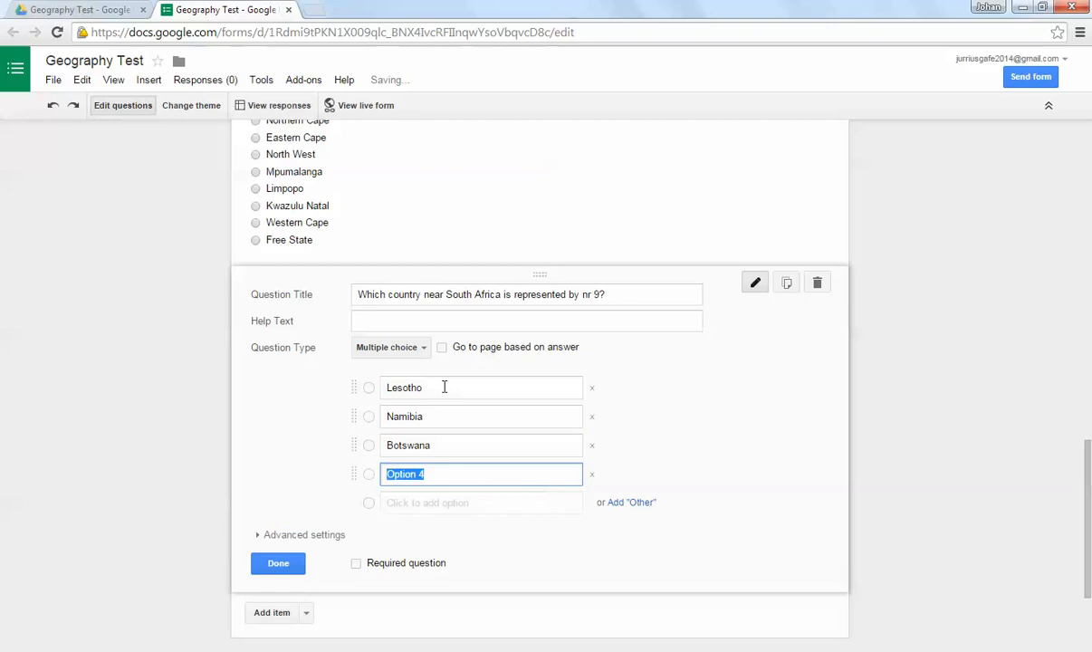
pyautogui.write('China')
pyautogui.press('Return')
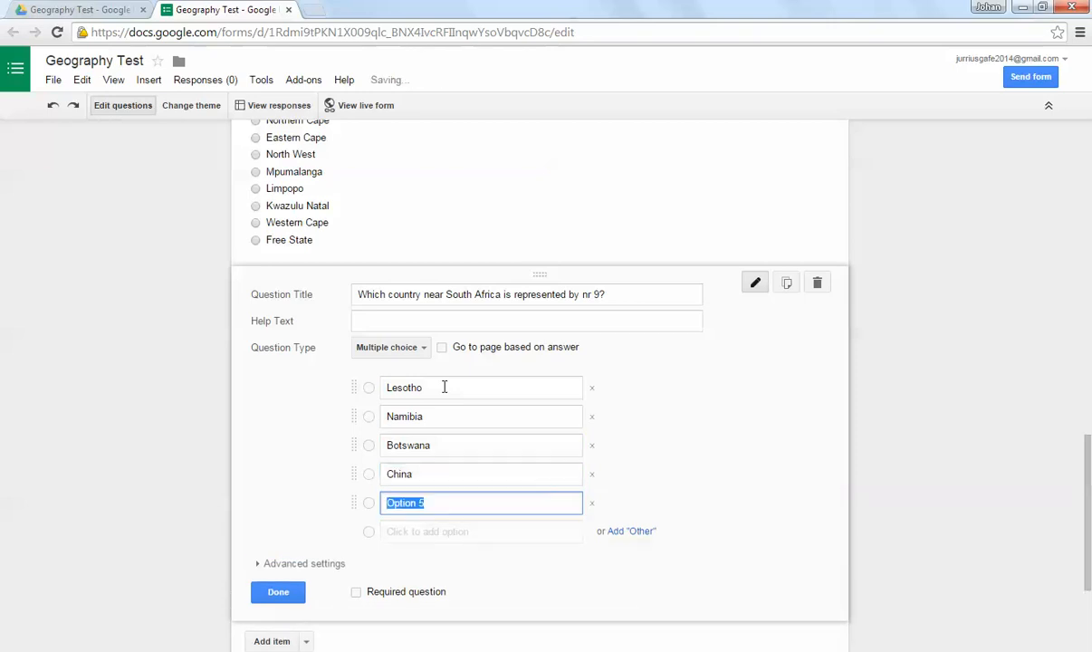
pyautogui.write('America')
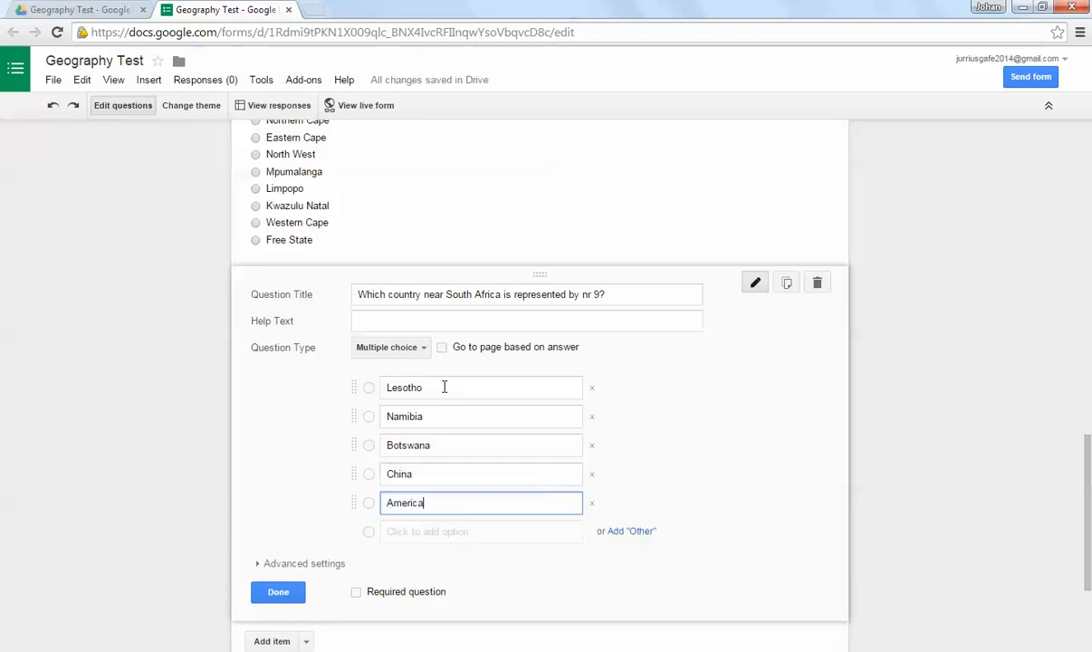
pyautogui.click(356, 593)
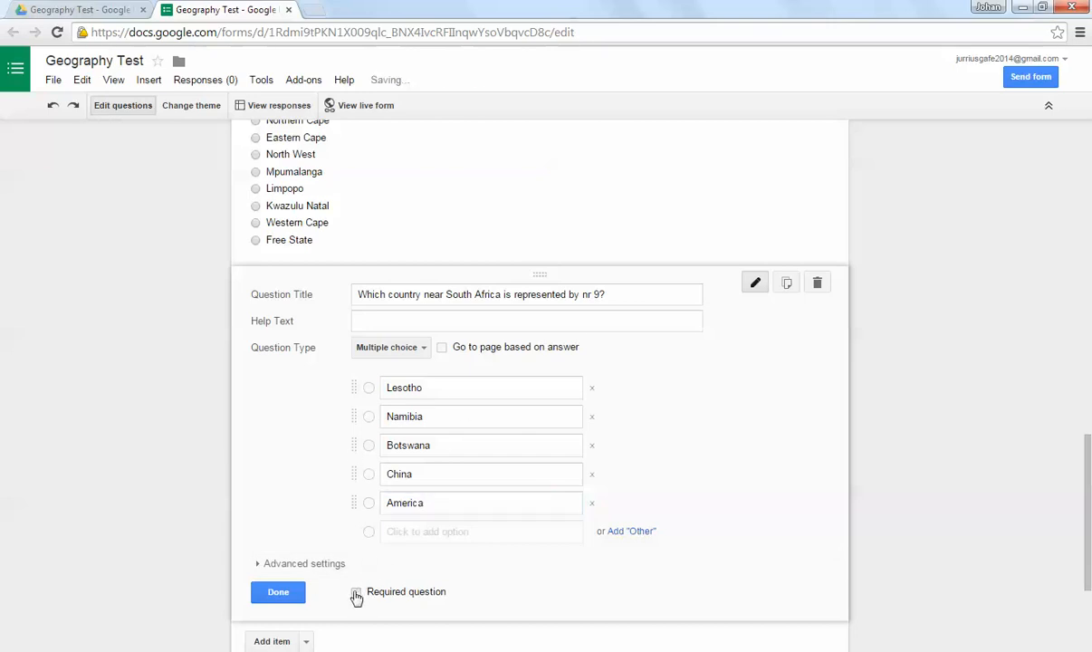
pyautogui.click(278, 593)
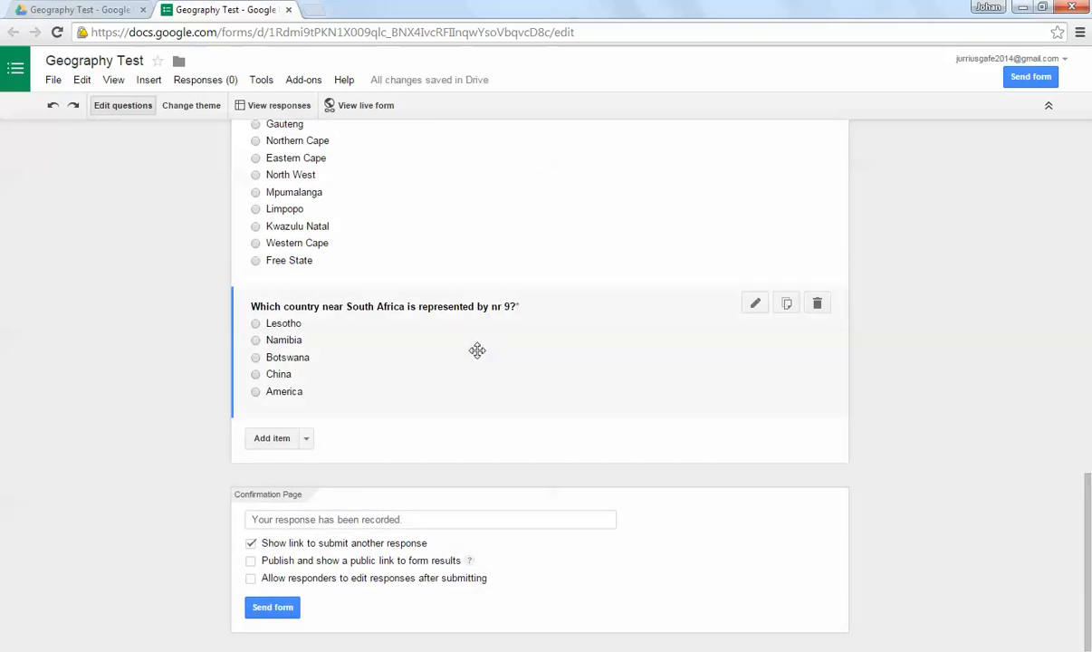
# Step: Add a page break after the country question, titled "Please answer each of the following questions by using the map supplied"
pyautogui.scroll(3, 478, 350)
pyautogui.scroll(-2, 468, 555)
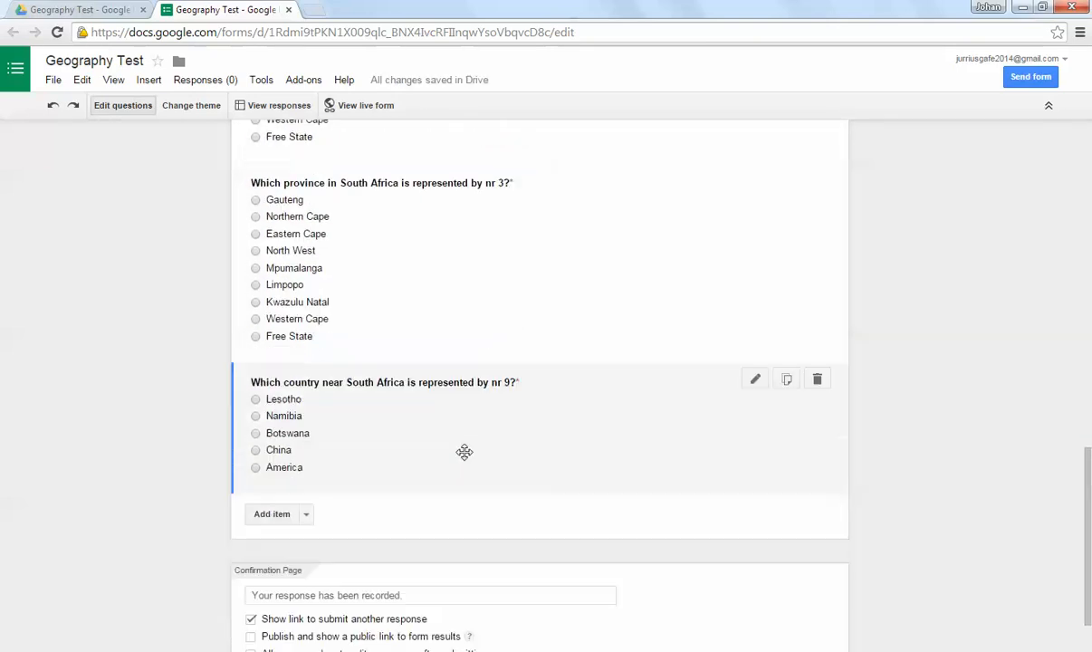
pyautogui.scroll(6, 448, 281)
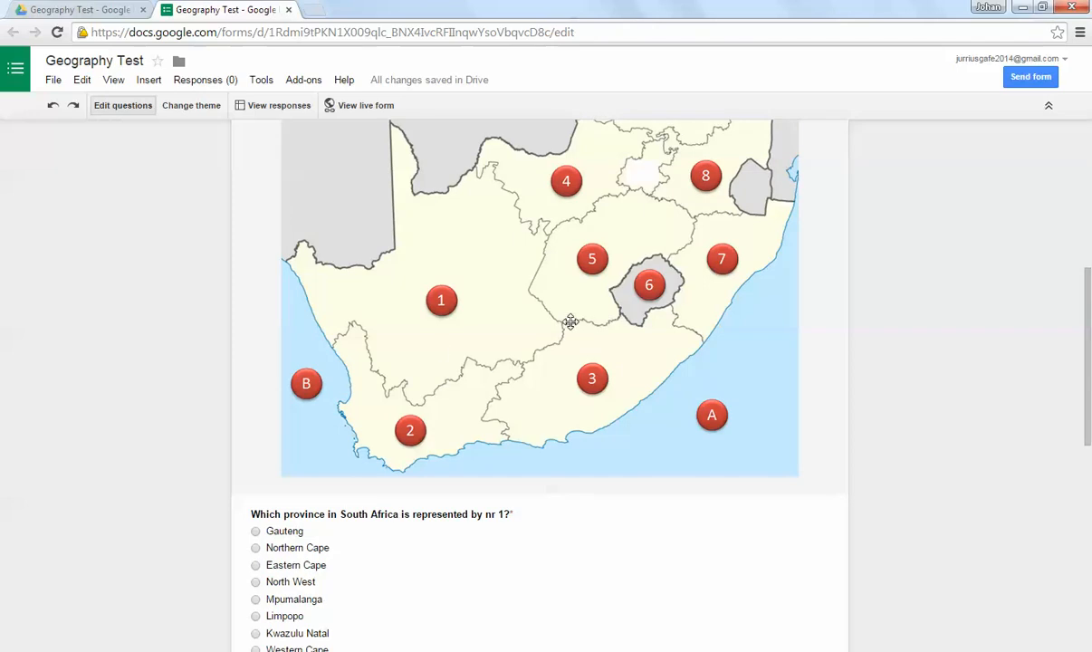
pyautogui.scroll(1, 571, 322)
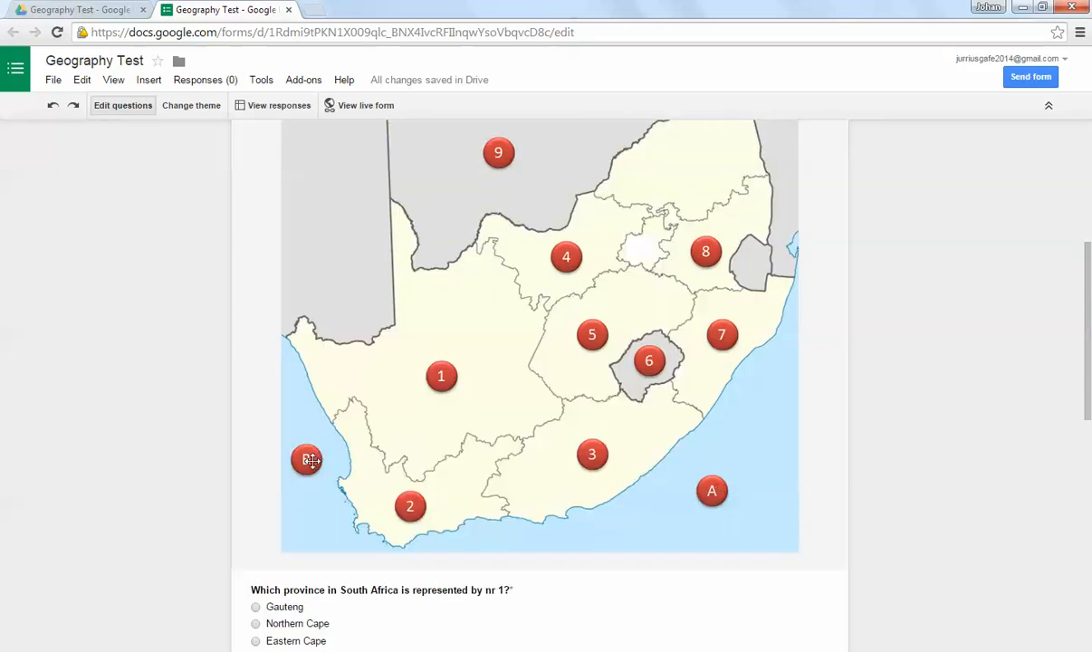
pyautogui.scroll(-6, 508, 353)
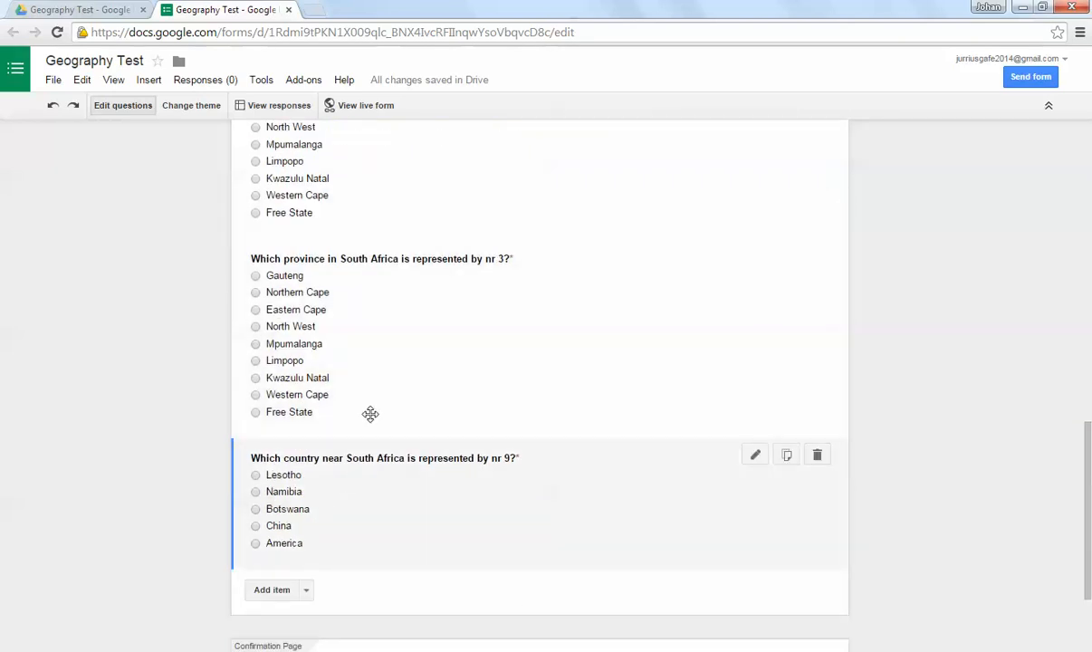
pyautogui.scroll(-2, 370, 414)
pyautogui.click(307, 439)
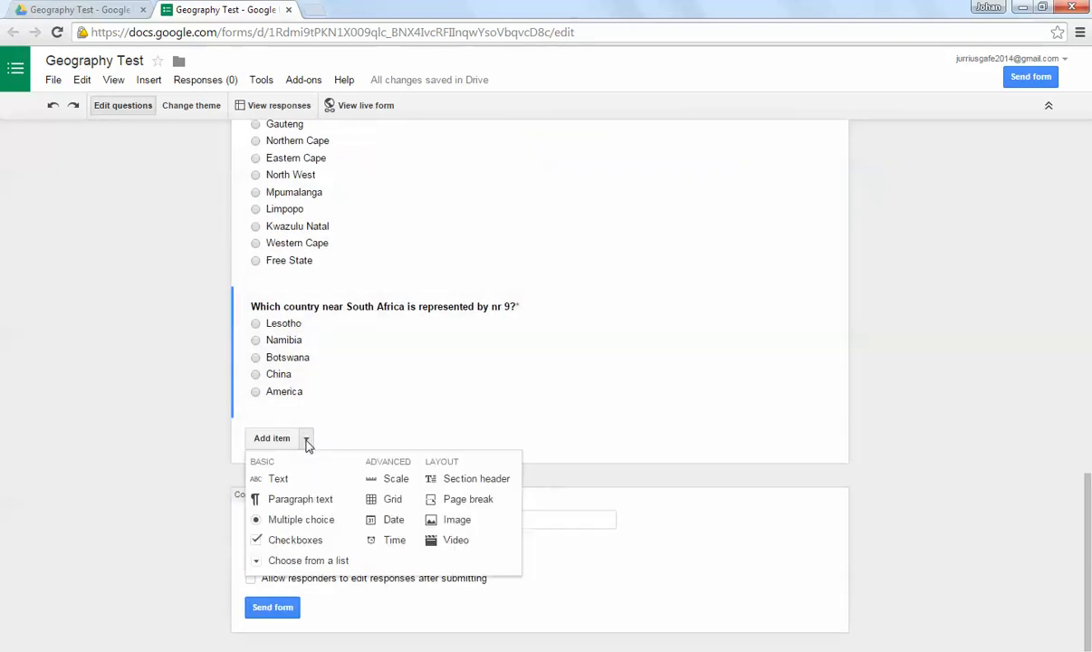
pyautogui.click(468, 501)
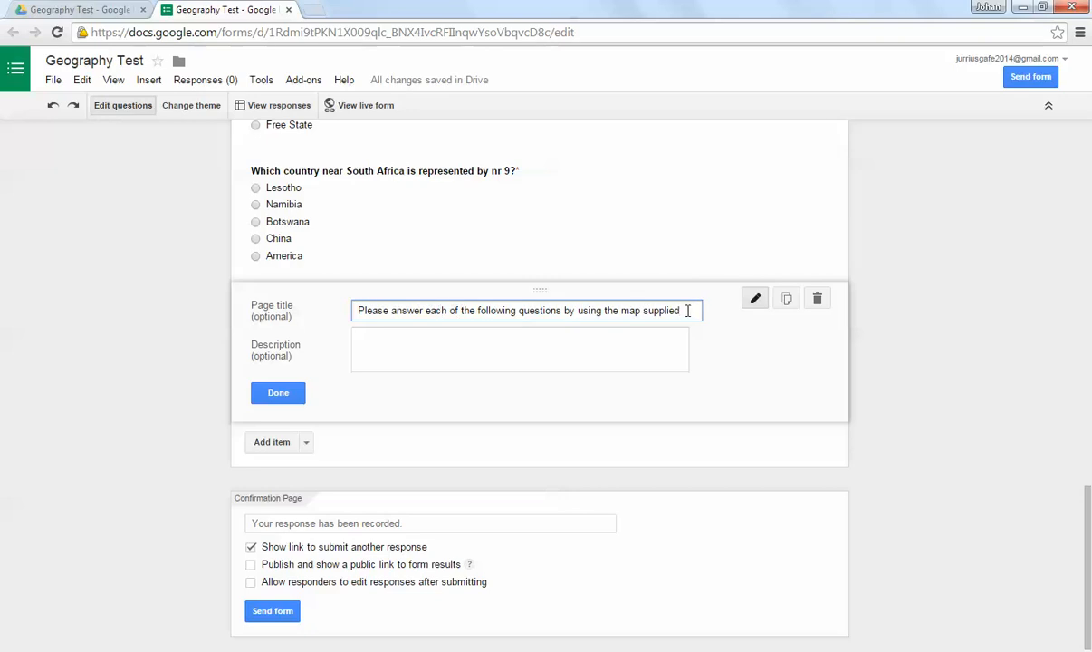
pyautogui.click(276, 387)
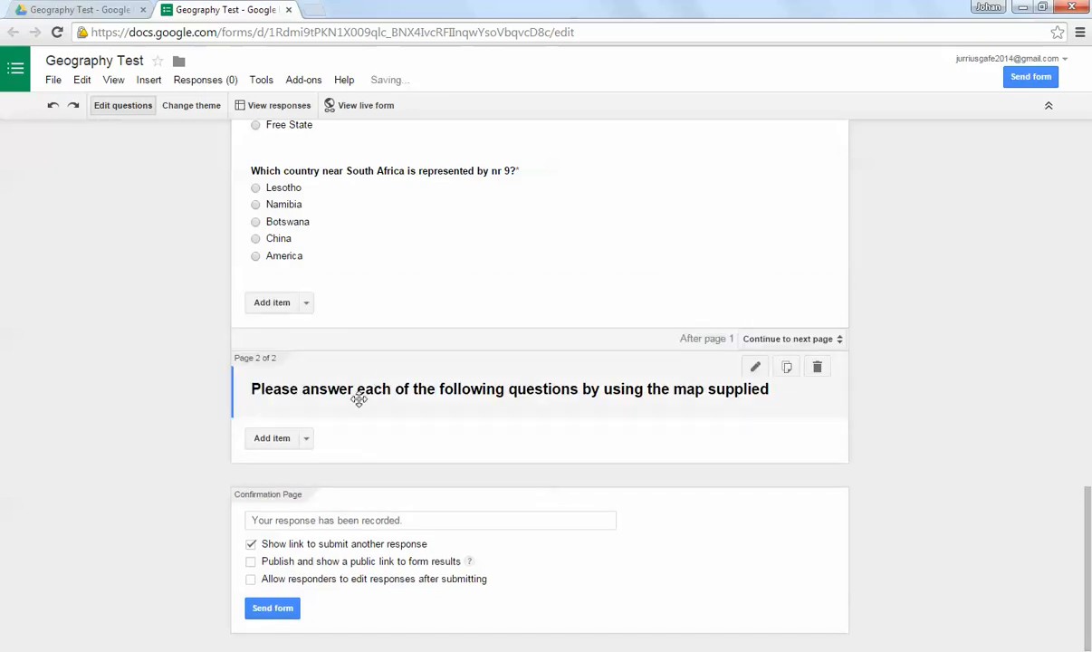
# Step: Add an image item to page 2 by uploading the "Map of South Africa" file from the Desktop
pyautogui.click(306, 436)
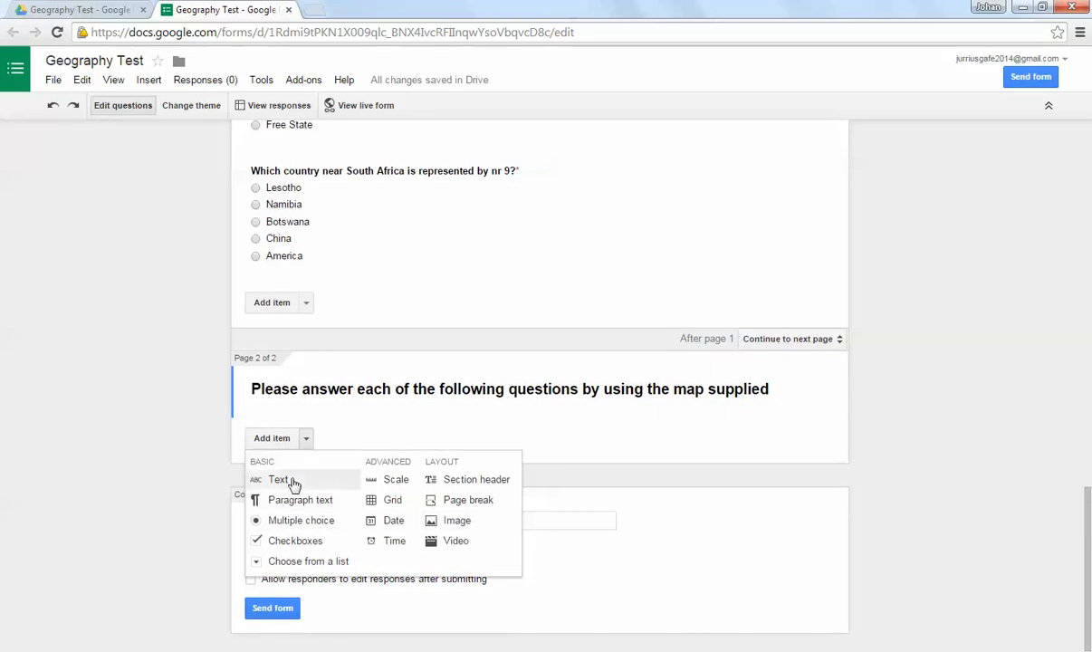
pyautogui.click(461, 516)
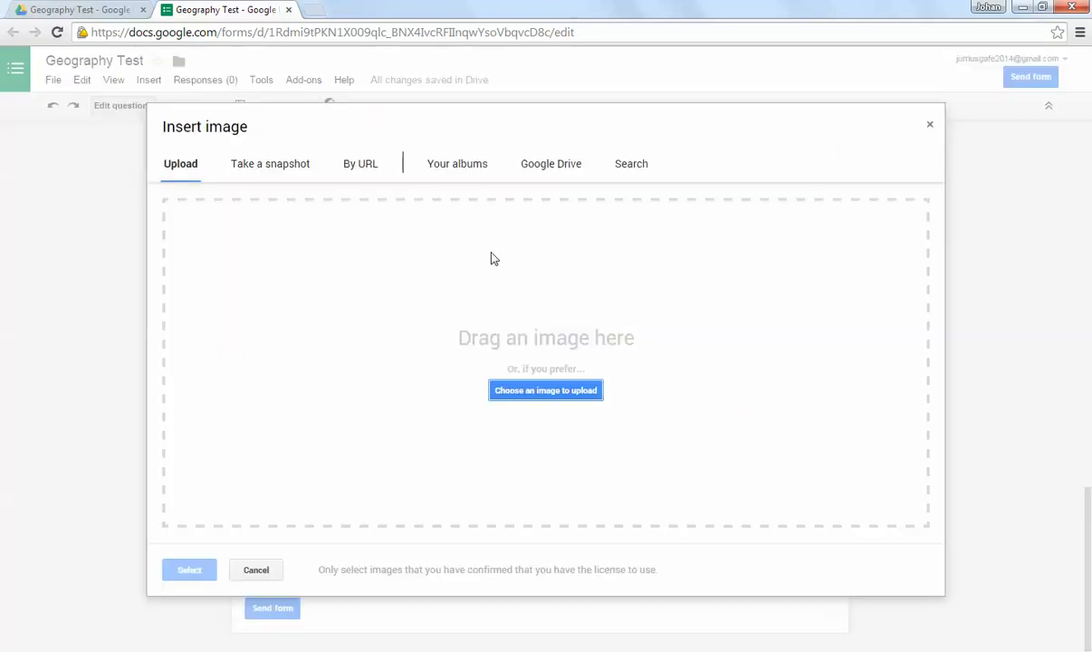
pyautogui.click(530, 396)
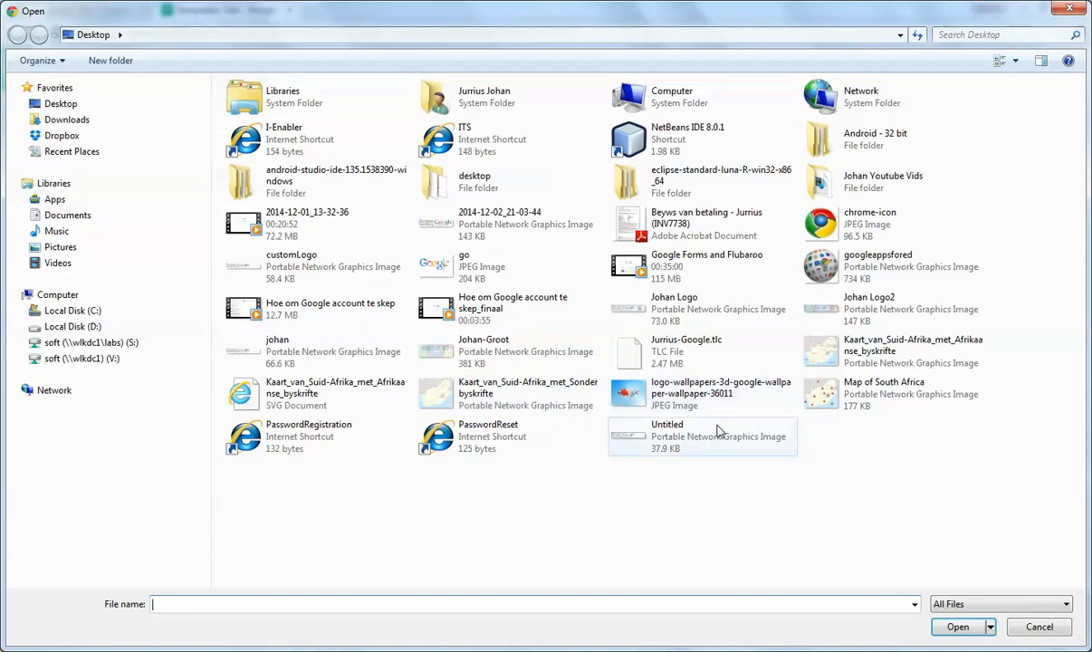
pyautogui.click(869, 393)
pyautogui.click(958, 626)
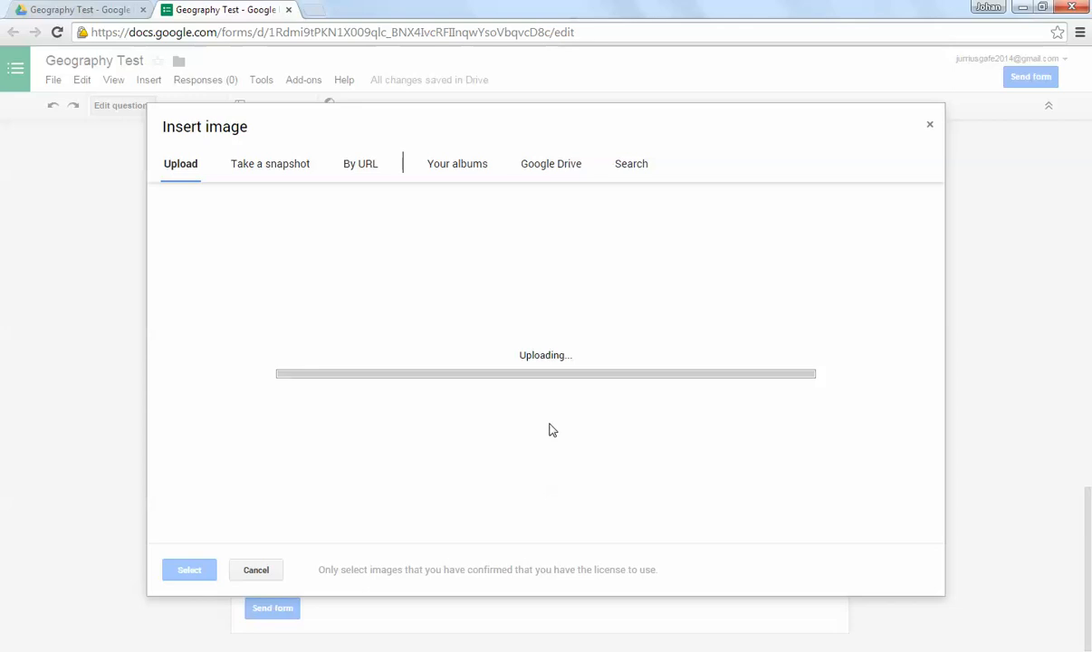
# Step: Shrink the uploaded South Africa map on page 2 slightly, keeping its proportions, and centre it
pyautogui.scroll(-3, 541, 468)
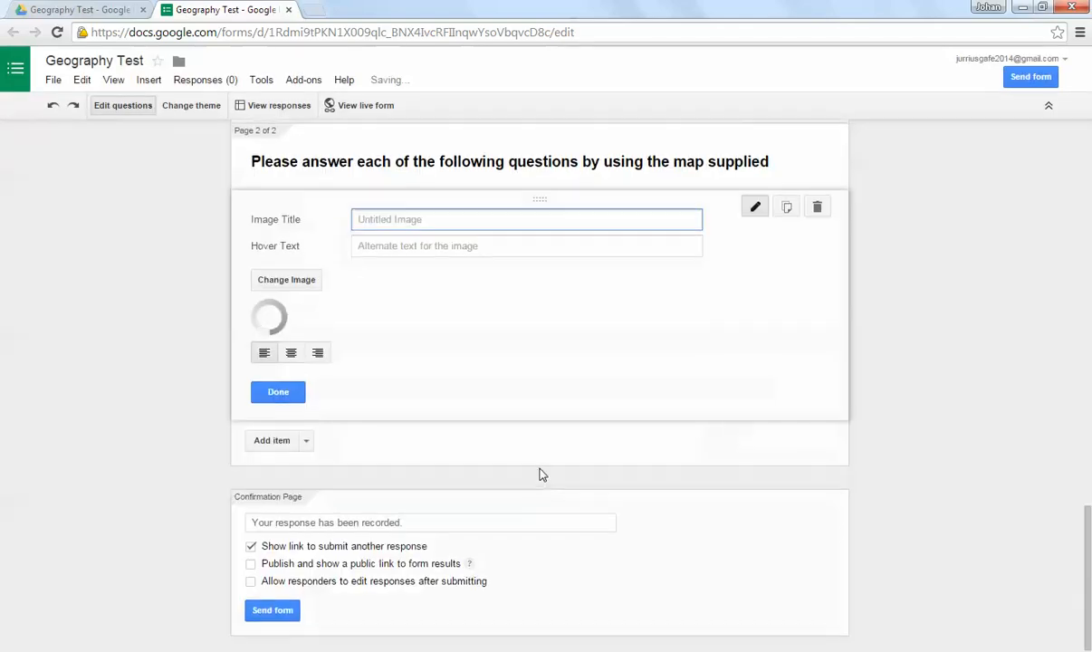
pyautogui.scroll(-2, 512, 398)
pyautogui.click(519, 385)
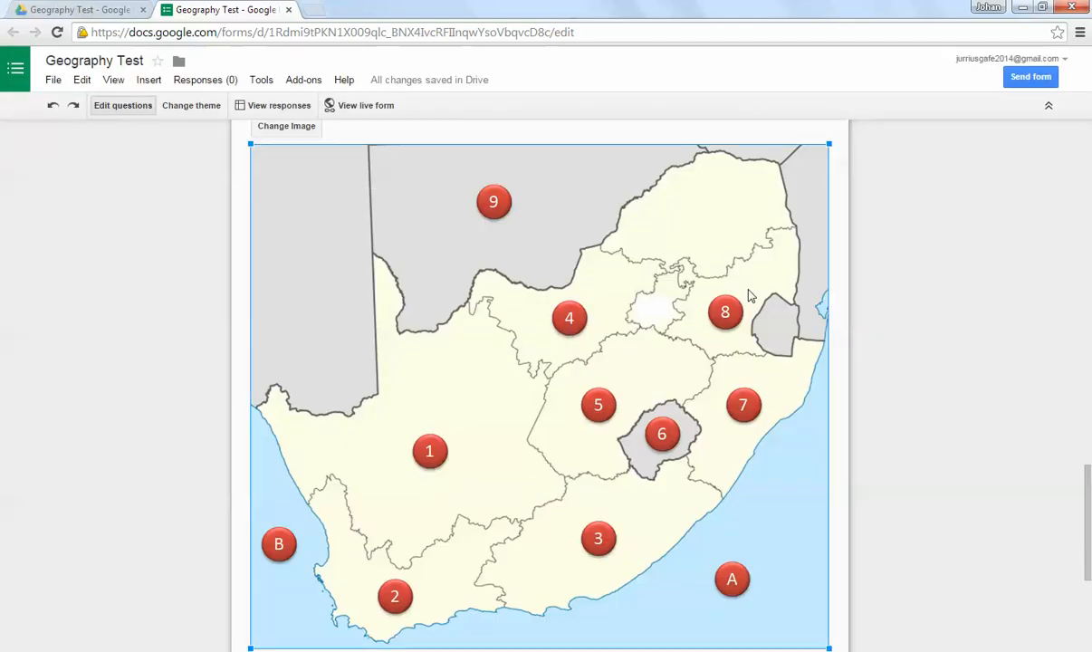
pyautogui.moveTo(828, 161); pyautogui.dragTo(766, 177)
pyautogui.scroll(-3, 544, 426)
pyautogui.click(508, 611)
pyautogui.scroll(5, 535, 381)
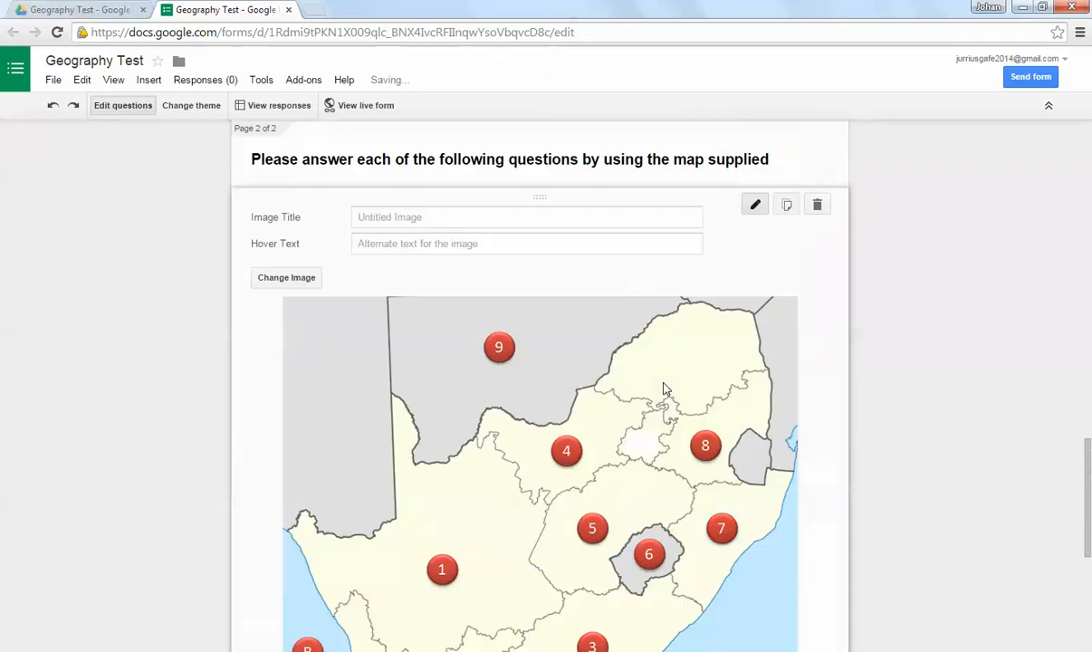
# Step: Title the page 2 image "Map of South Africa and nearby countries" and finish editing the image item
pyautogui.click(384, 293)
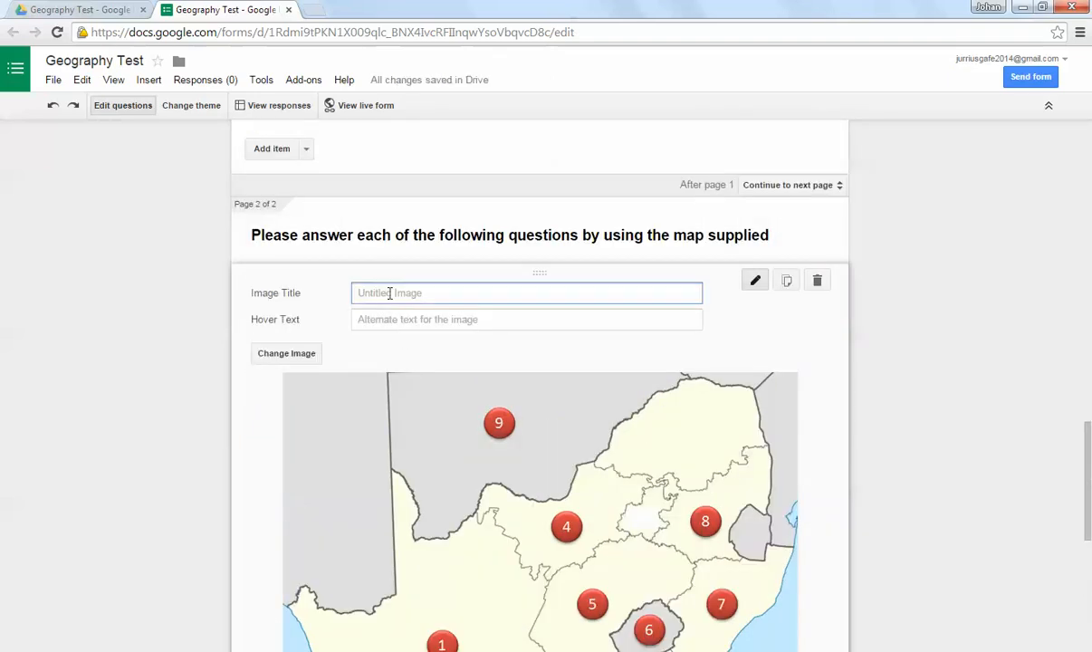
pyautogui.write('Map of South Africa and nearby countries')
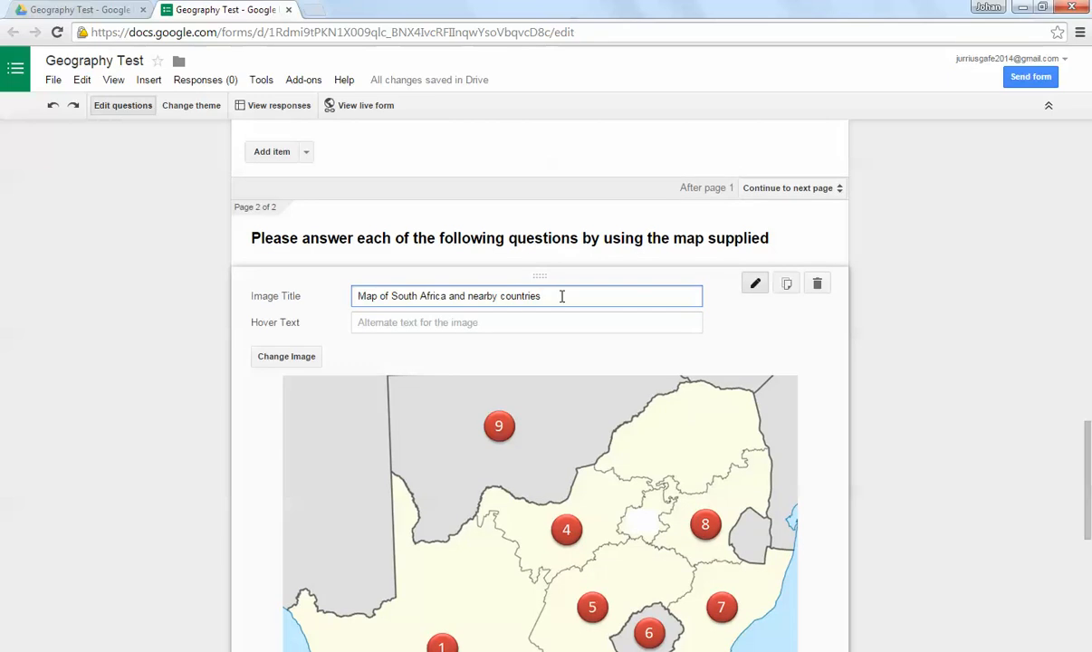
pyautogui.scroll(-4, 525, 308)
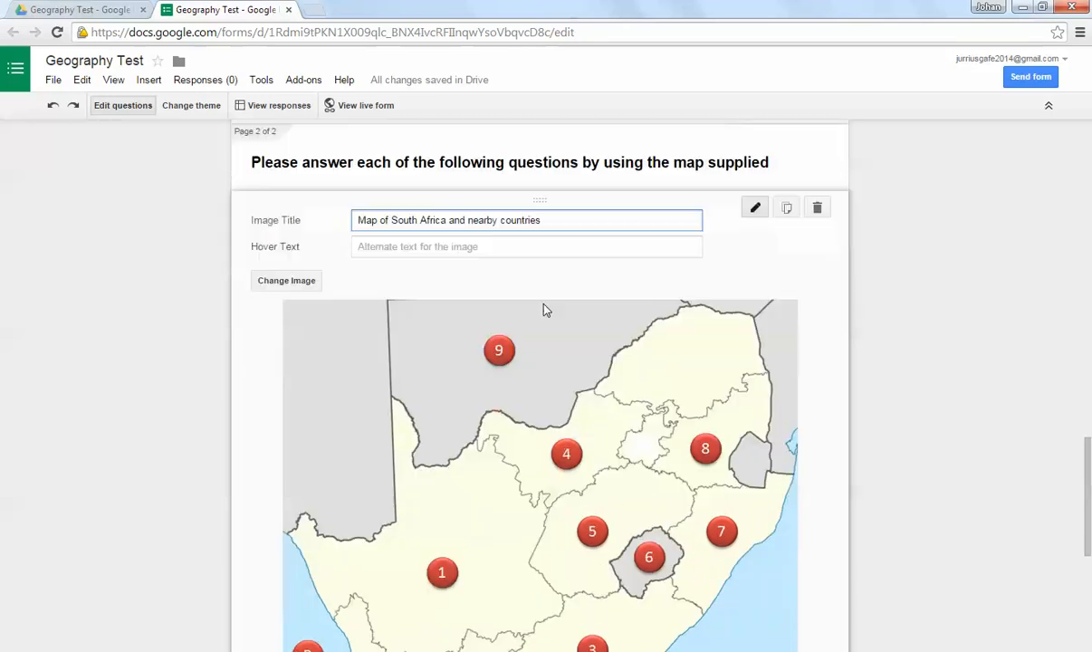
pyautogui.click(278, 501)
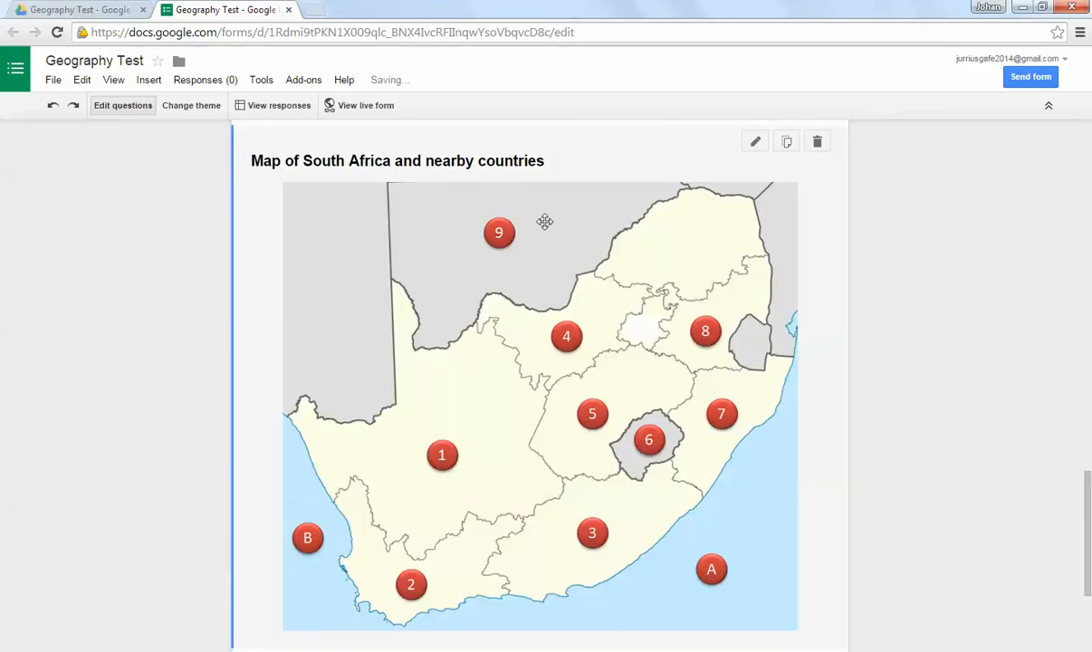
# Step: Add a multiple-choice question below the page 2 map titled "What is the name of the ocean represented by A?"
pyautogui.scroll(2, 471, 262)
pyautogui.scroll(3, 585, 358)
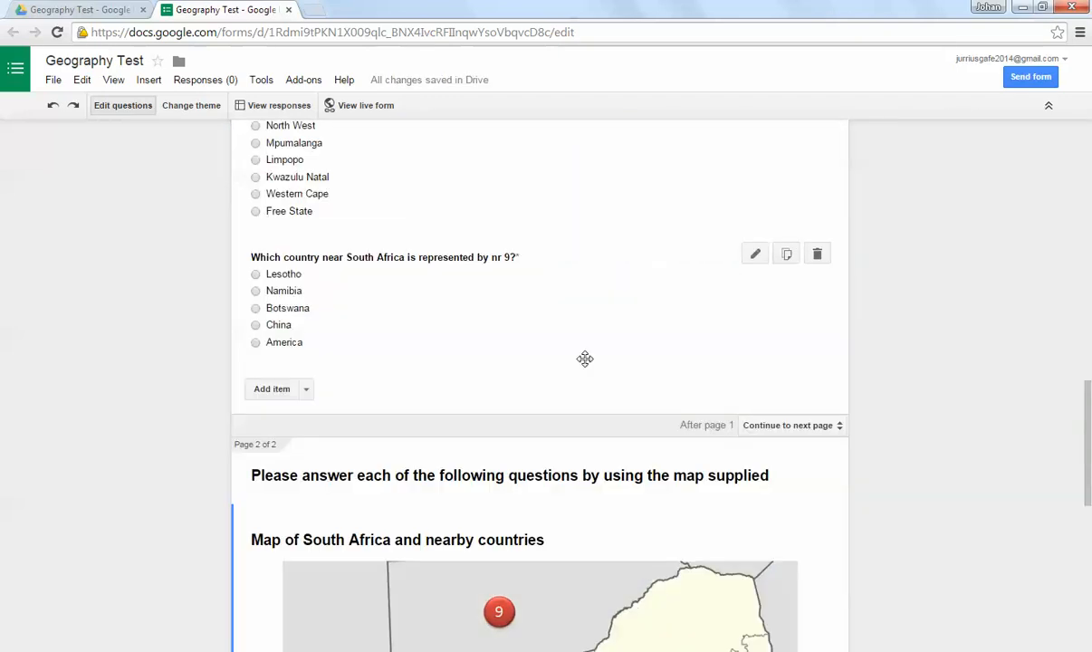
pyautogui.scroll(-6, 585, 360)
pyautogui.scroll(5, 585, 358)
pyautogui.scroll(-12, 415, 383)
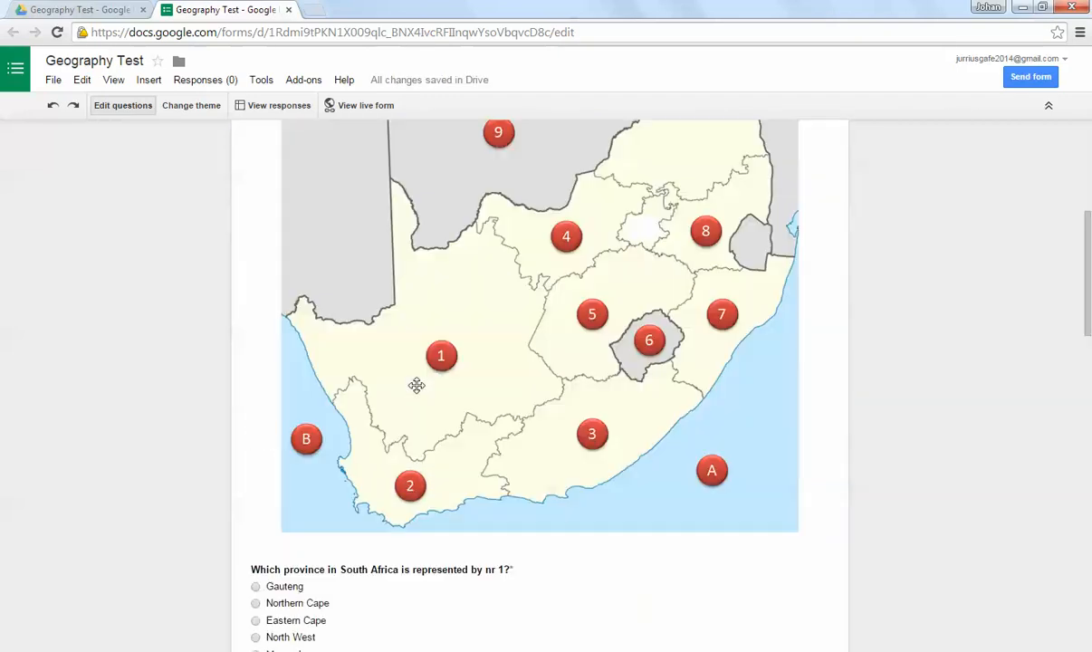
pyautogui.scroll(-7, 429, 383)
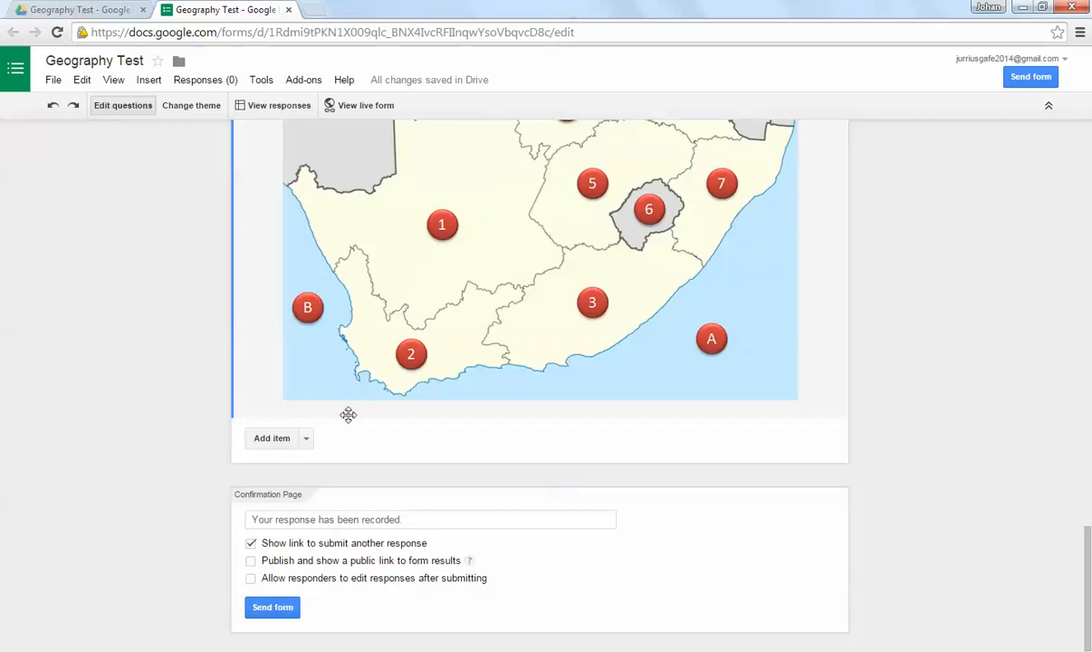
pyautogui.click(306, 441)
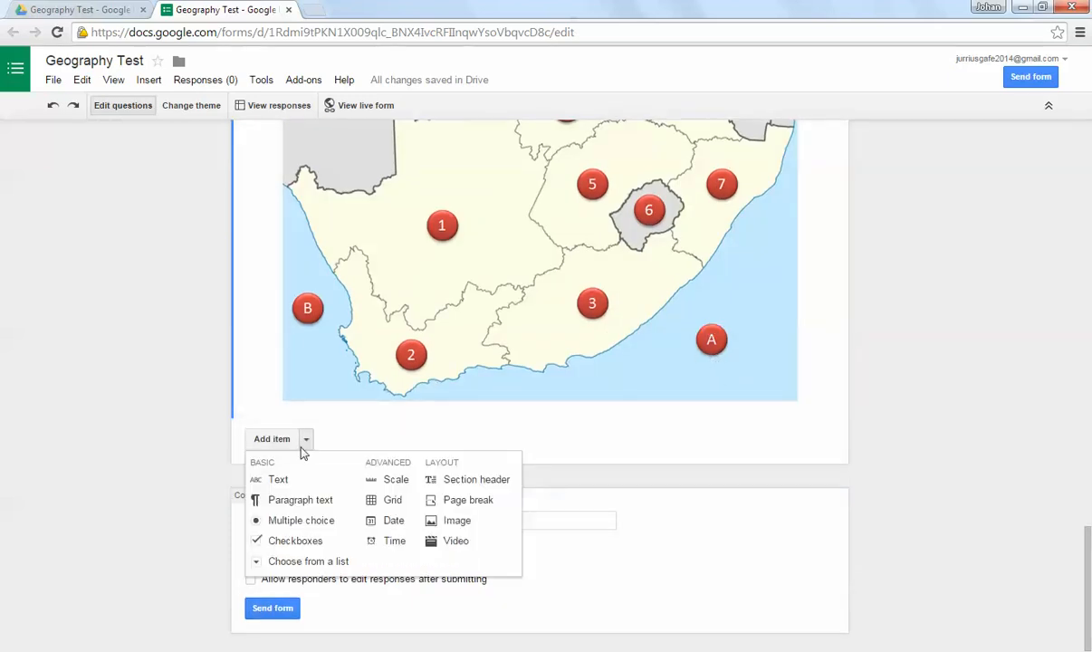
pyautogui.click(302, 521)
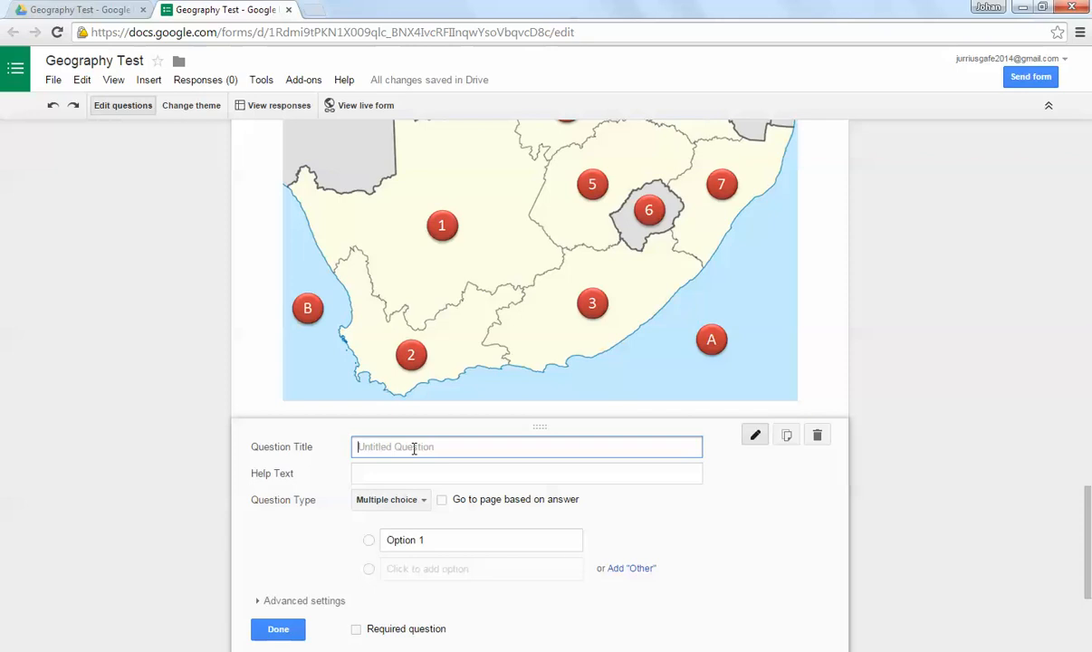
pyautogui.write('What is the name of the ocean represented by A?')
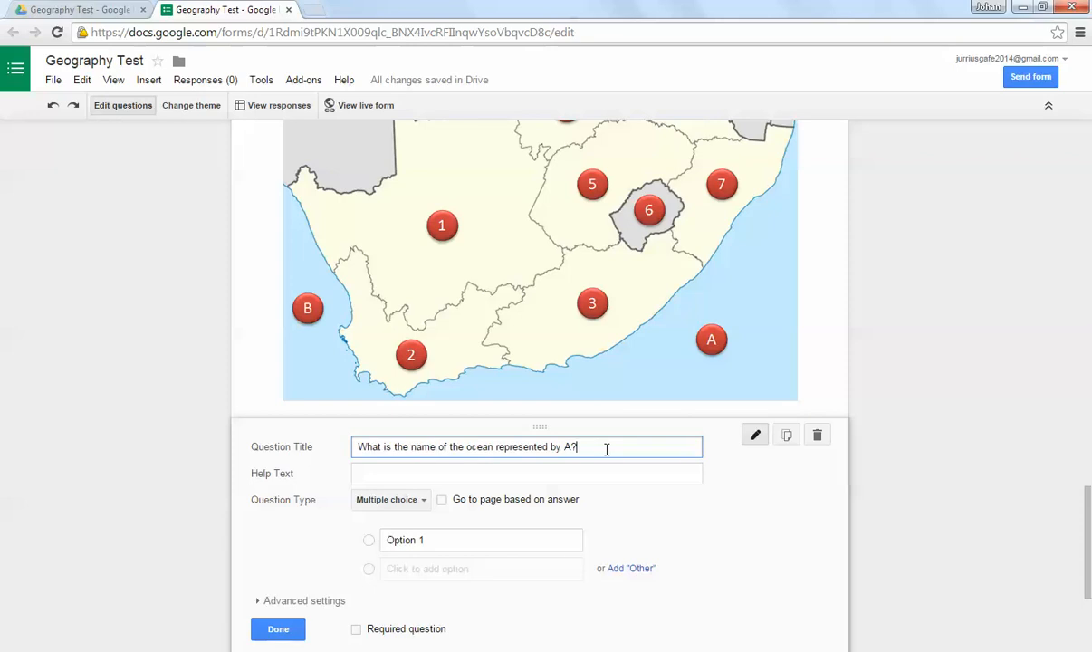
# Step: Enter the answer options Indian Ocean, Atlantic Ocean, Pacific Ocean and Arctic Ocean, then make the ocean question required and finish editing it
pyautogui.scroll(-1, 607, 449)
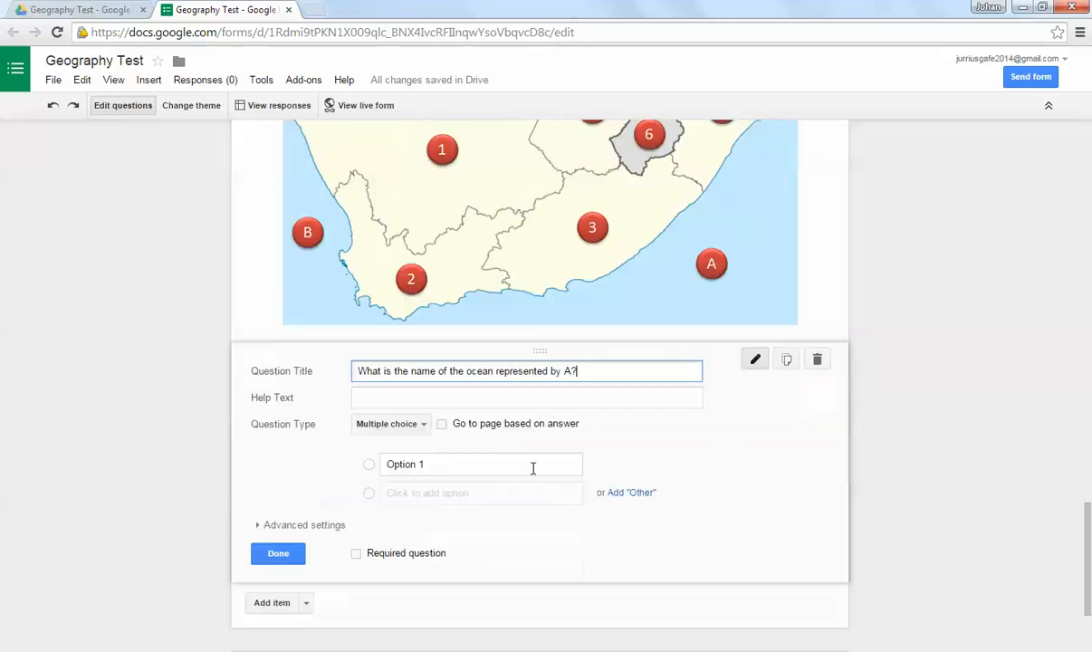
pyautogui.click(434, 460)
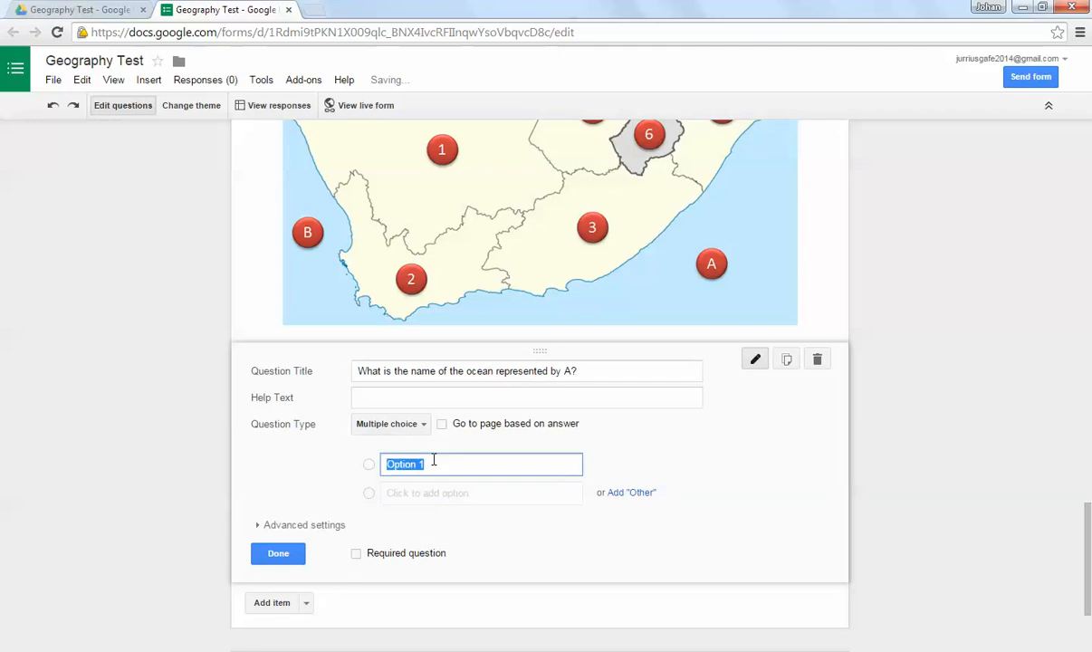
pyautogui.scroll(-1, 470, 452)
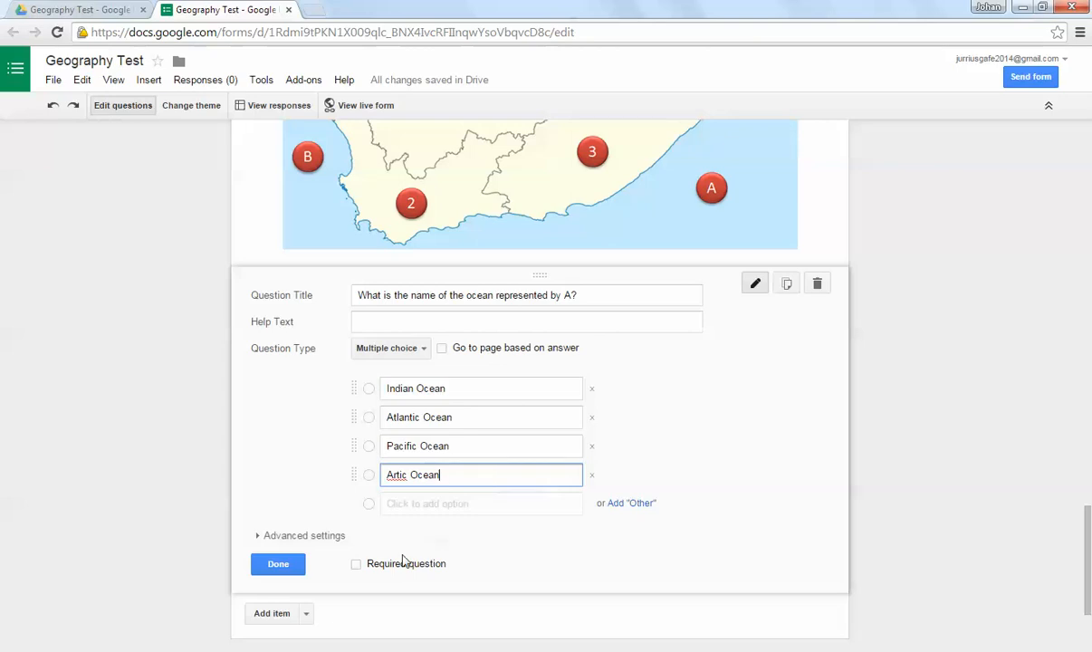
pyautogui.click(356, 564)
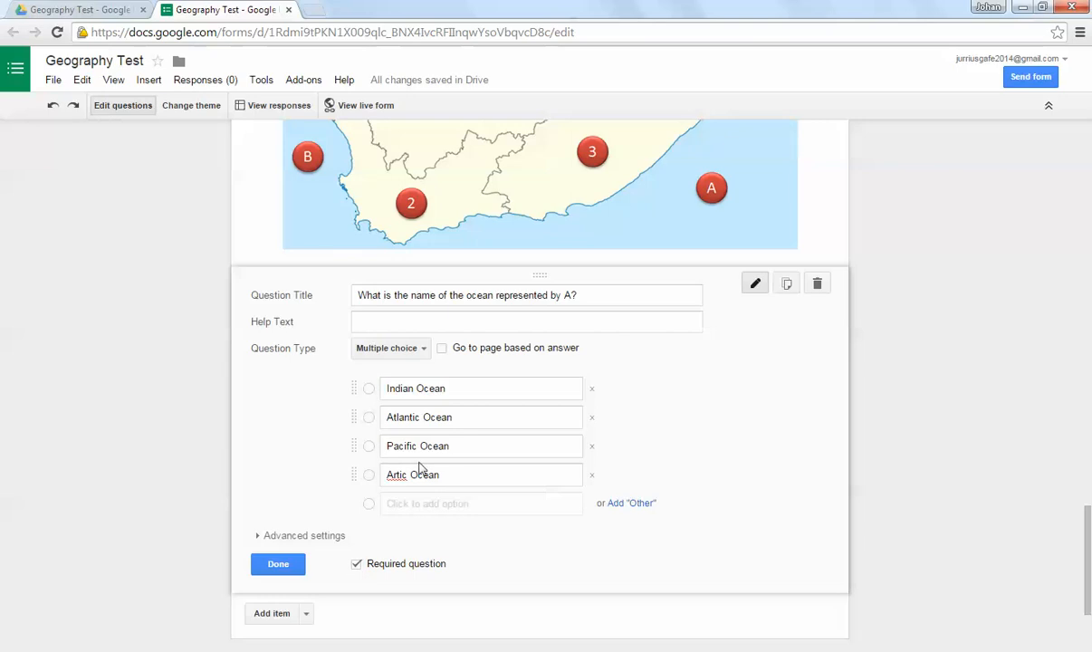
pyautogui.click(391, 475)
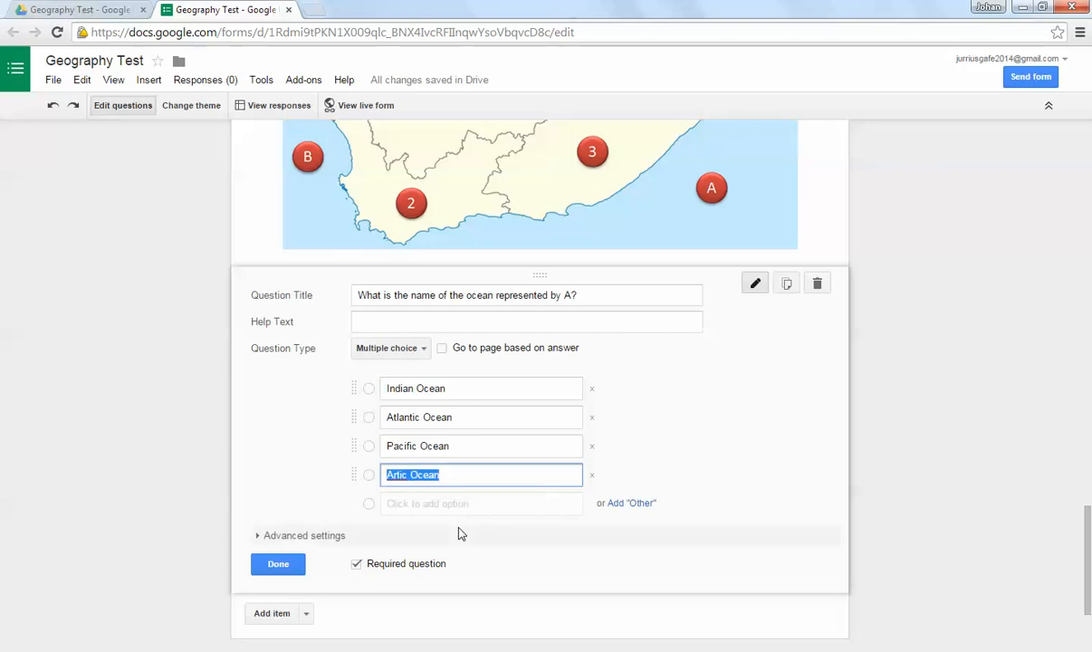
pyautogui.click(391, 475)
pyautogui.write('c')
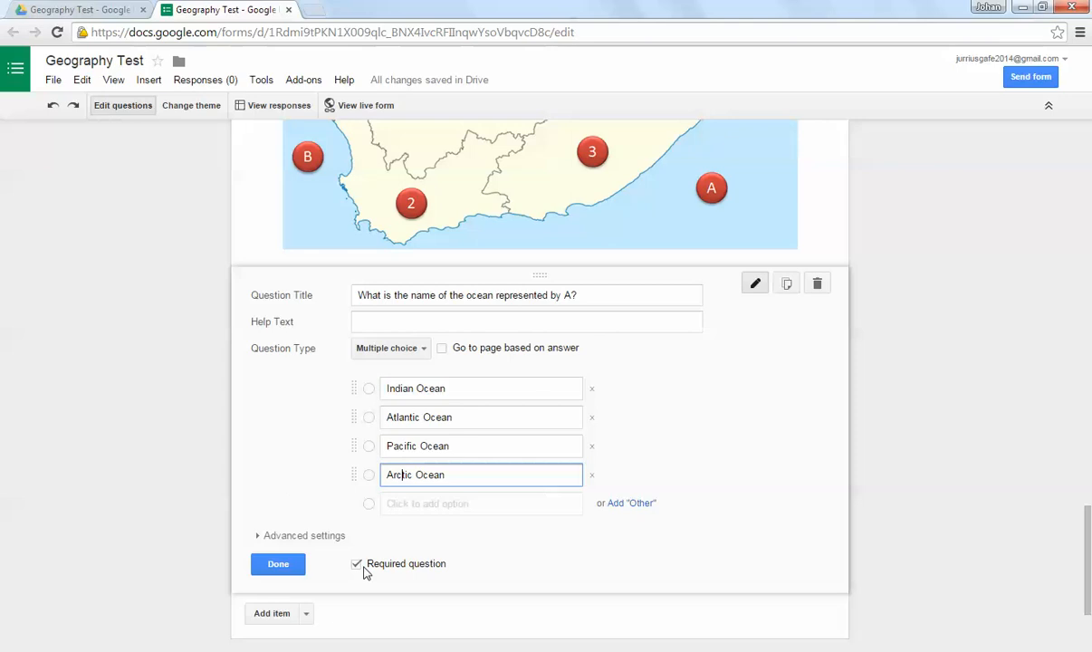
pyautogui.click(278, 565)
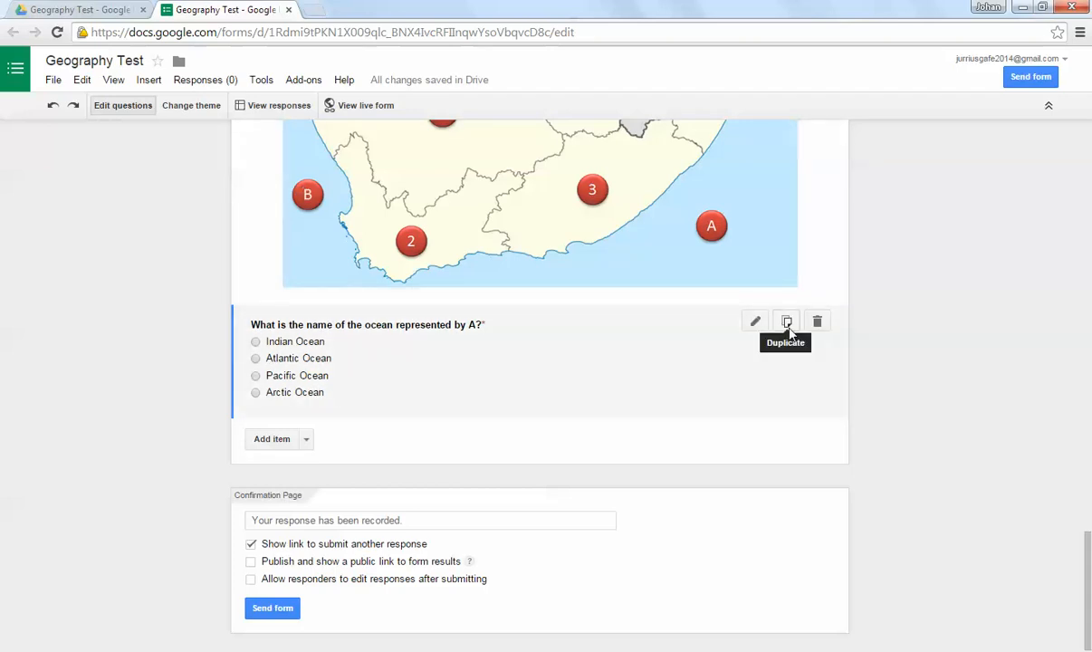
# Step: Duplicate the ocean question, retitle the copy "What is the name of the ocean represented by B?" and finish editing it
pyautogui.click(787, 323)
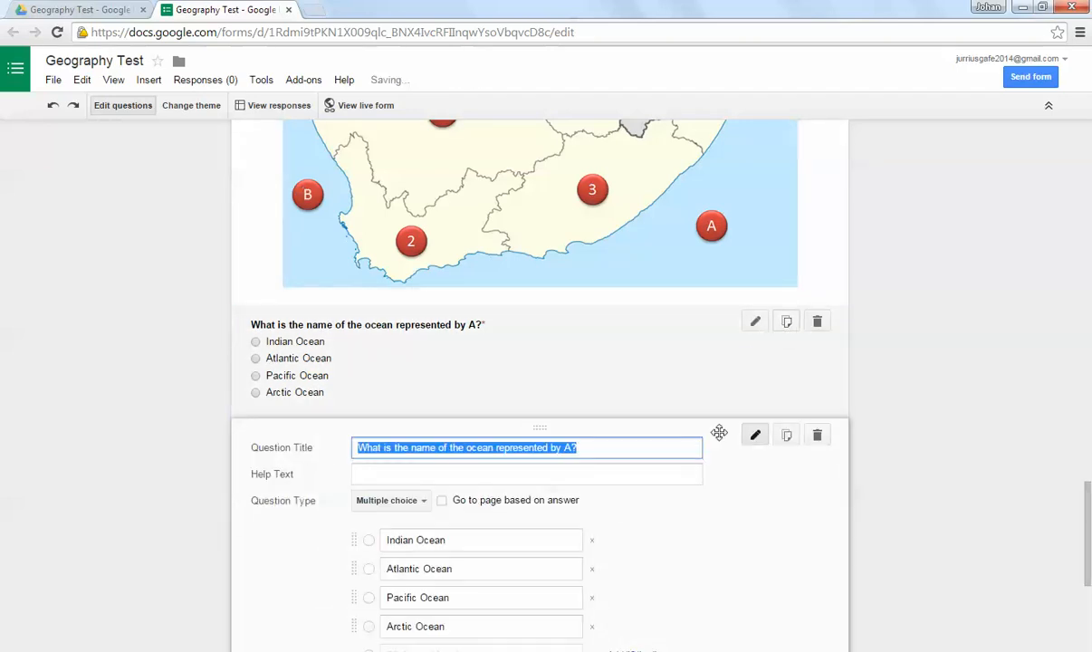
pyautogui.click(565, 373)
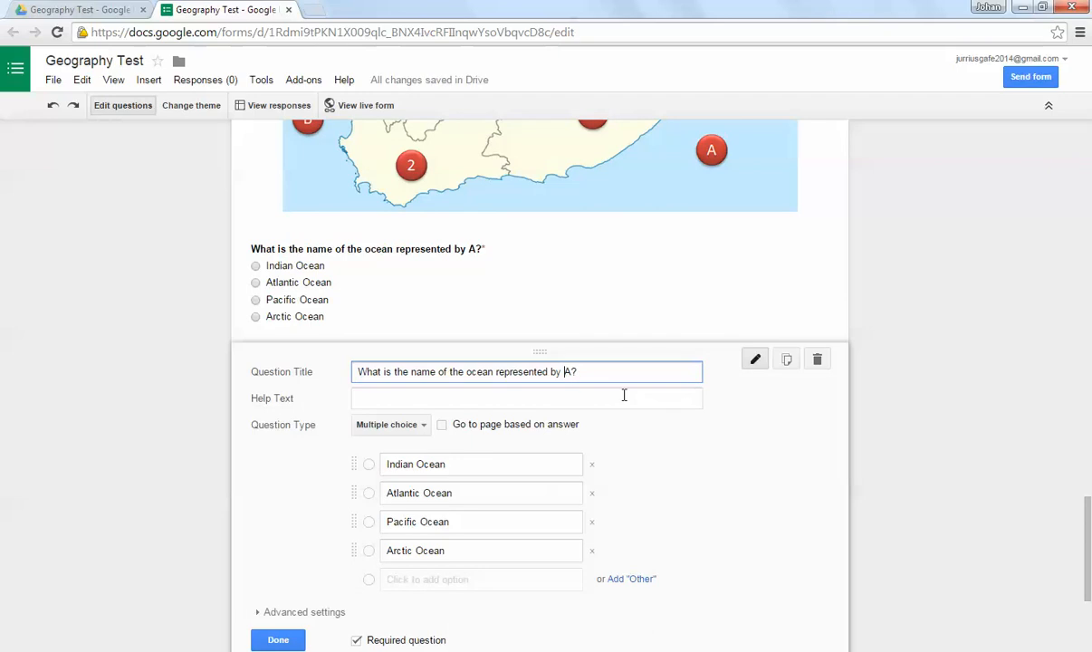
pyautogui.write('B')
pyautogui.click(280, 640)
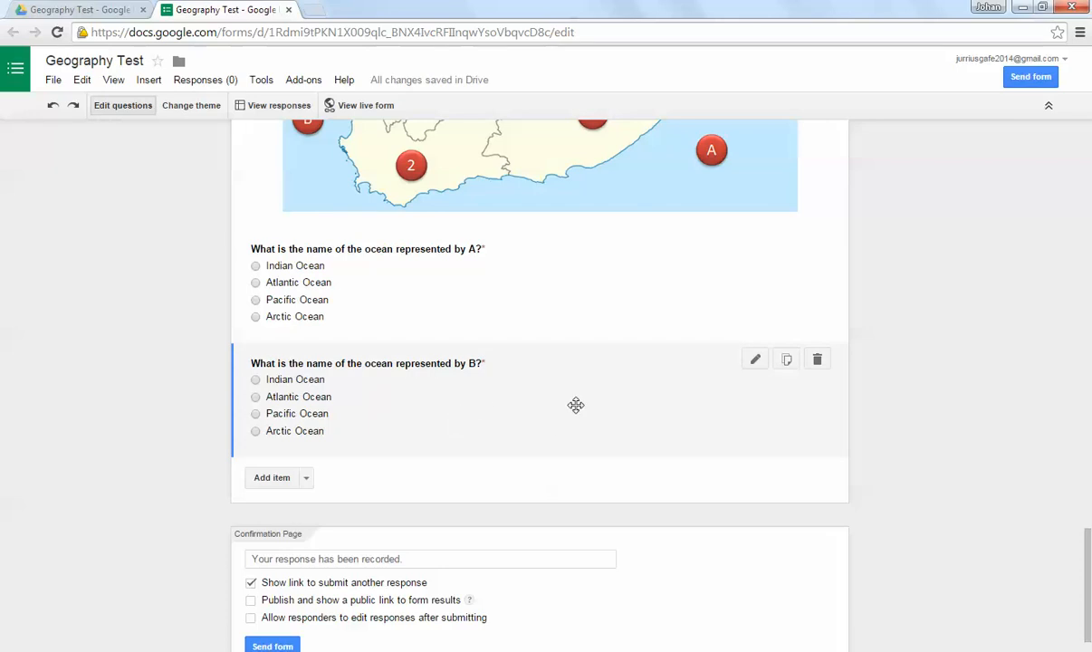
# Step: Turn on the form setting that shows a progress bar at the bottom of form pages
pyautogui.scroll(-1, 584, 407)
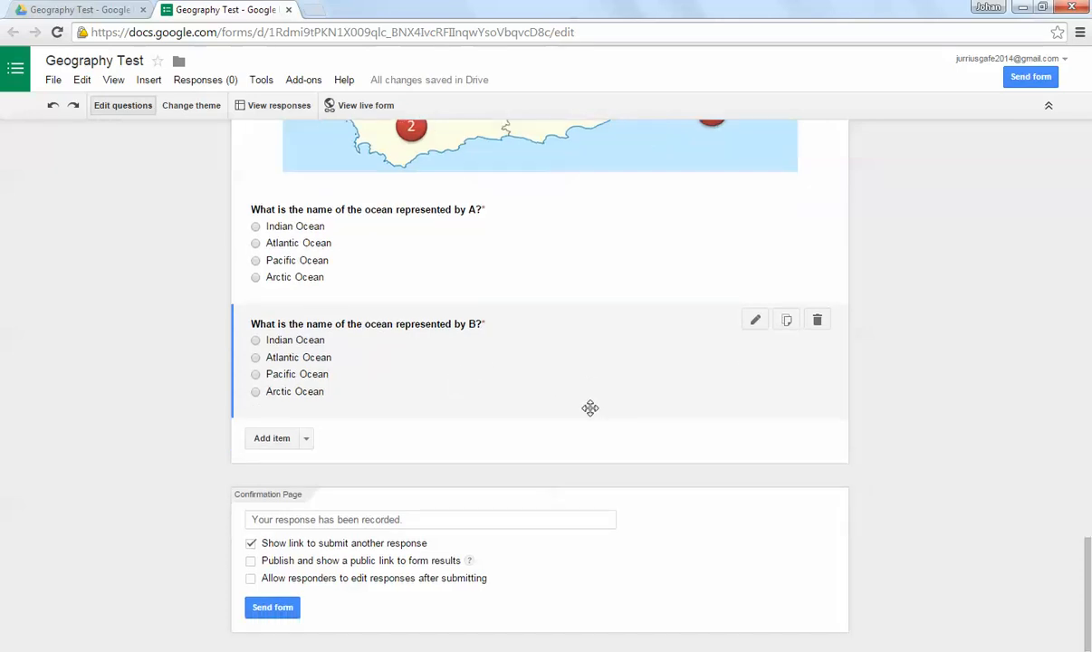
pyautogui.scroll(20, 590, 408)
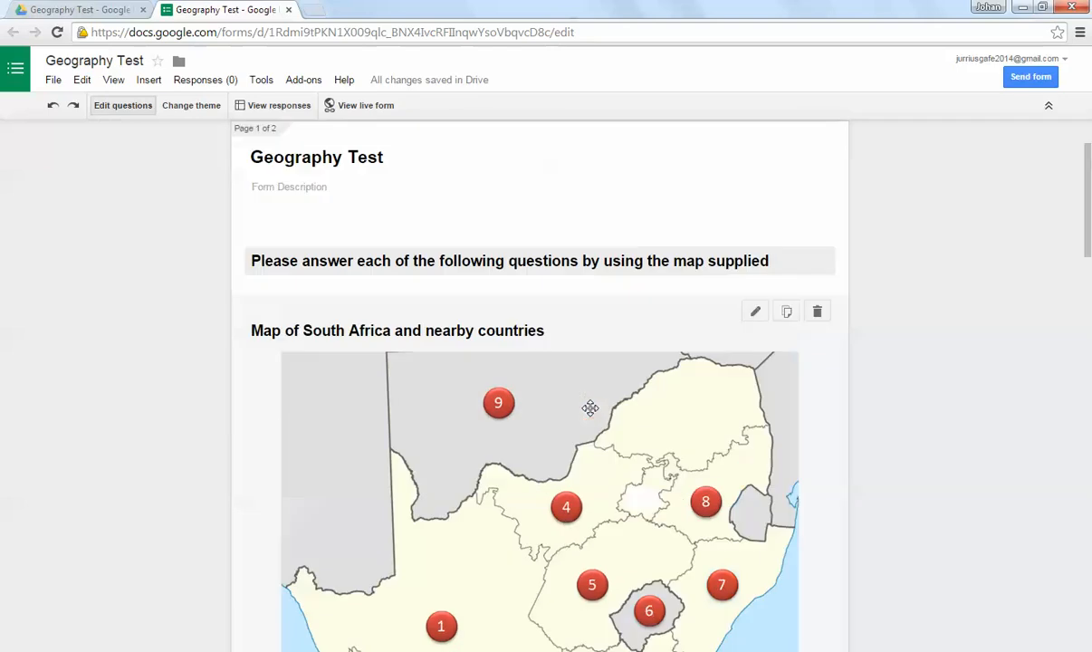
pyautogui.scroll(3, 590, 409)
pyautogui.scroll(-8, 558, 334)
pyautogui.scroll(3, 559, 334)
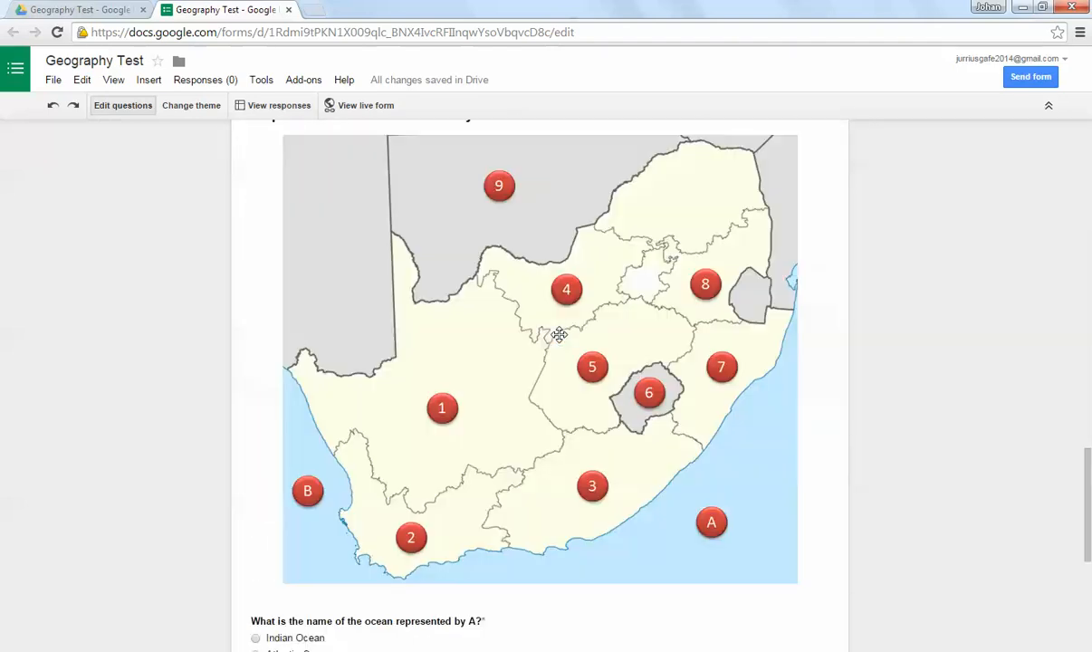
pyautogui.scroll(-5, 558, 334)
pyautogui.scroll(20, 559, 334)
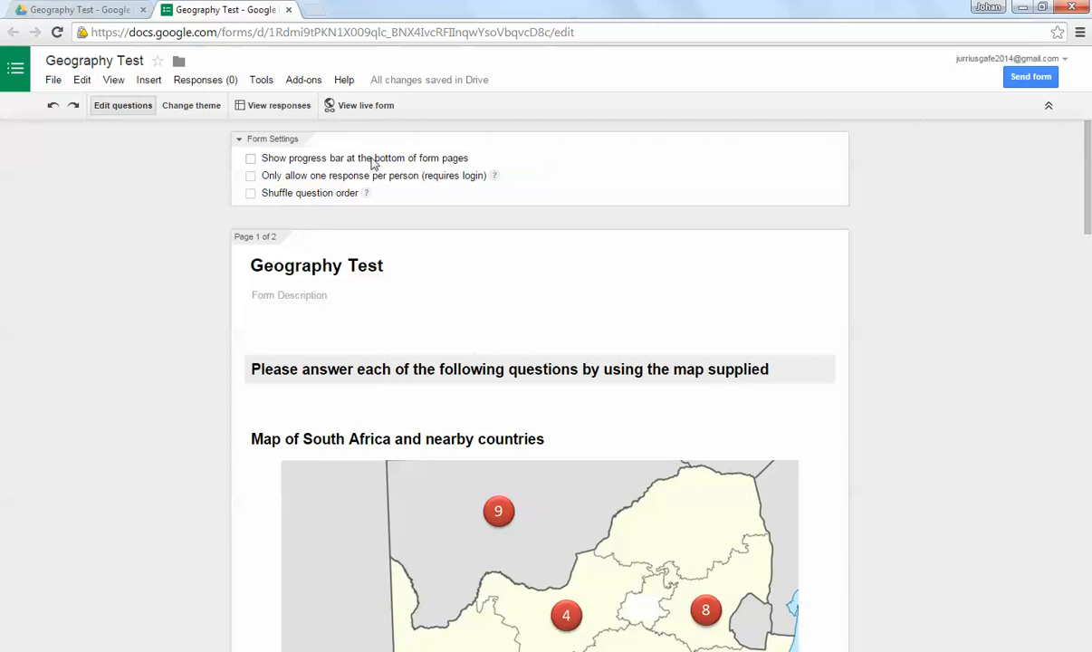
pyautogui.click(246, 159)
# Step: Append "Thank you for completing the test." to the confirmation message and turn off the link to submit another response
pyautogui.scroll(-3, 545, 329)
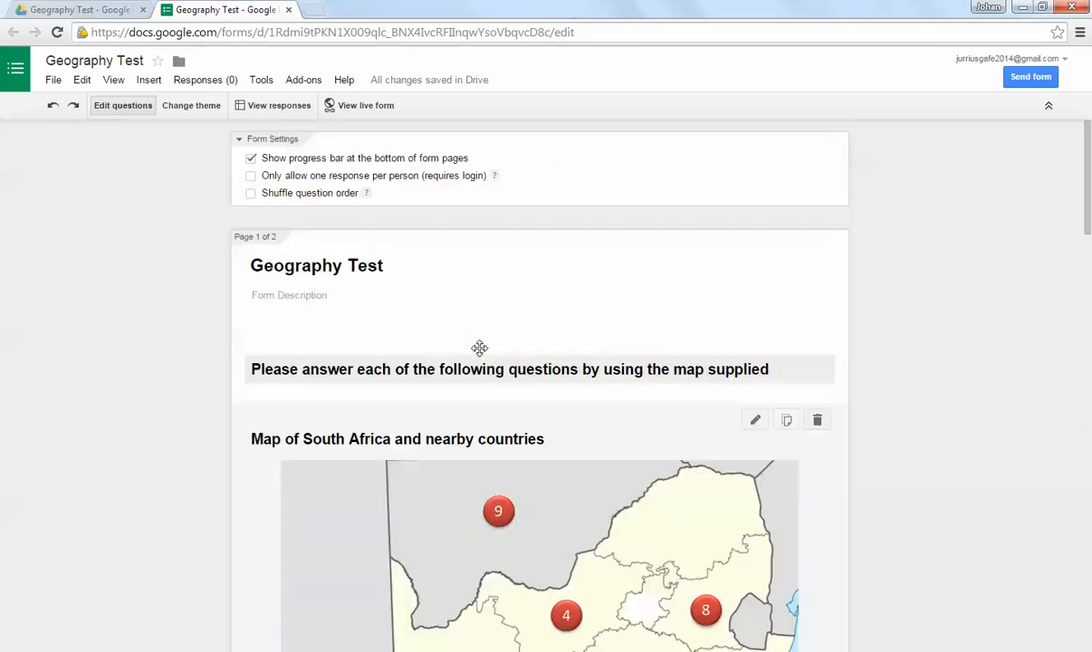
pyautogui.scroll(3, 462, 335)
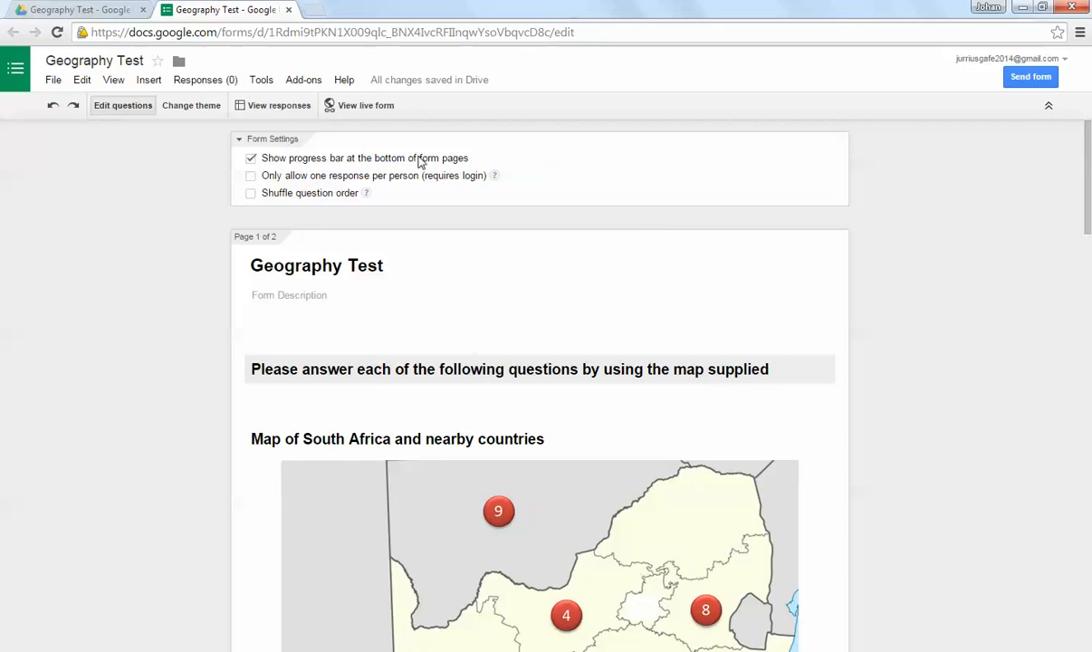
pyautogui.scroll(-9, 489, 399)
pyautogui.scroll(6, 381, 380)
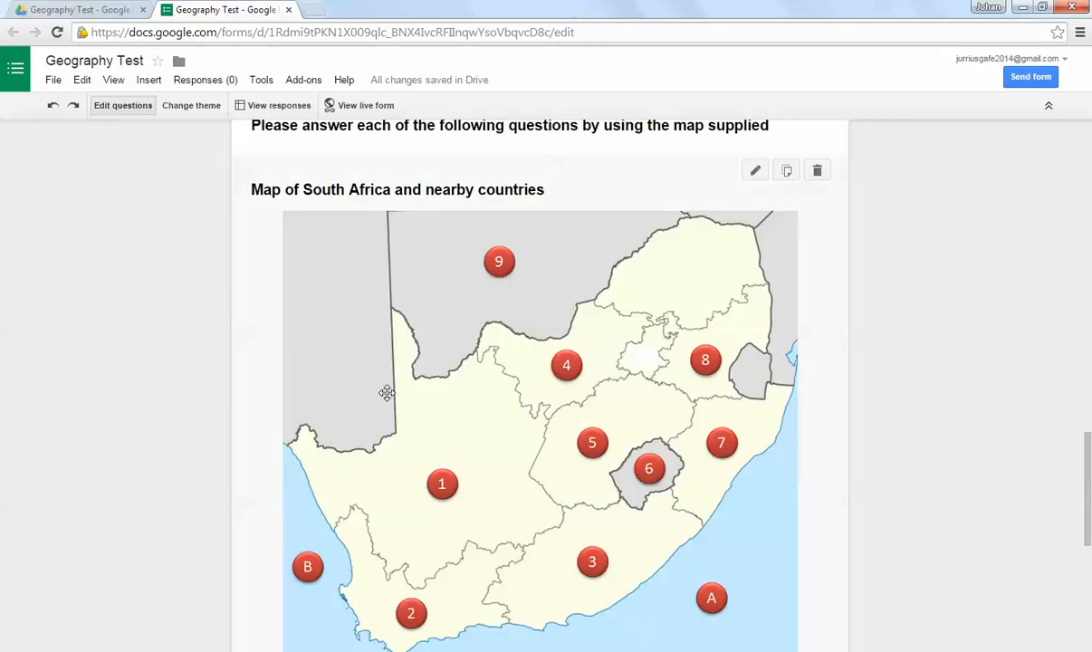
pyautogui.scroll(-5, 387, 394)
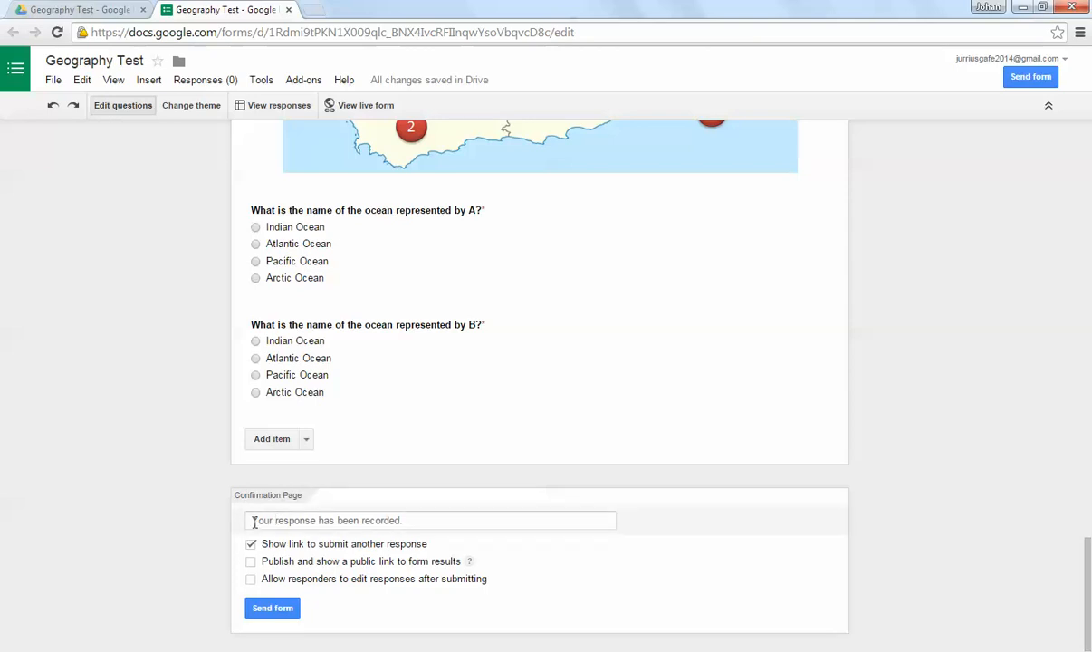
pyautogui.moveTo(251, 521); pyautogui.dragTo(436, 523)
pyautogui.click(475, 522)
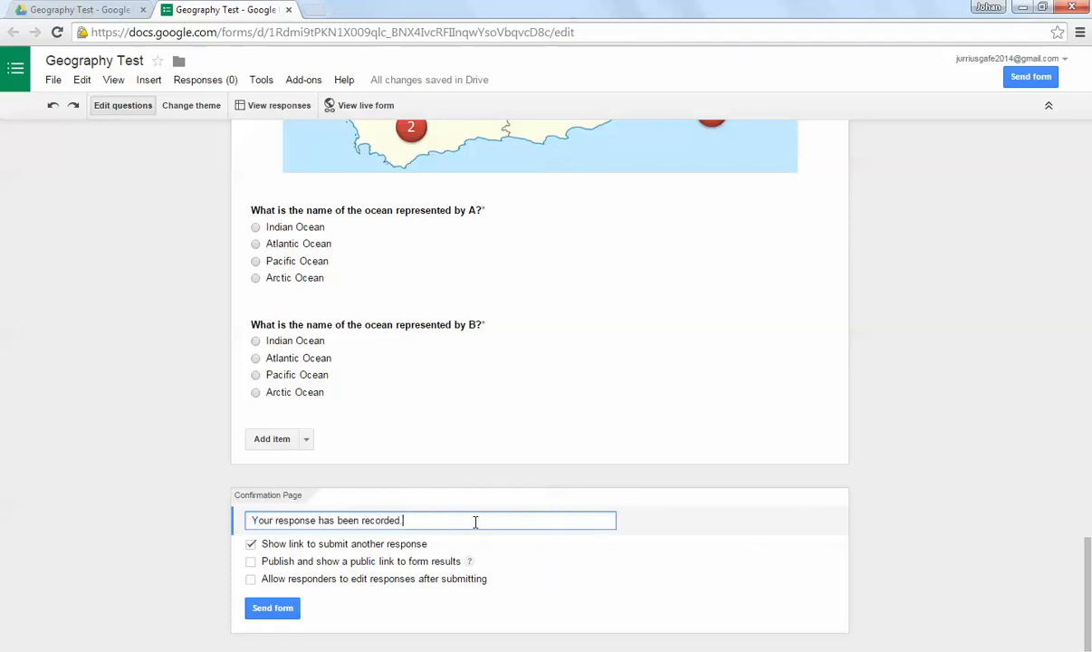
pyautogui.write('Thank you for completing the test.')
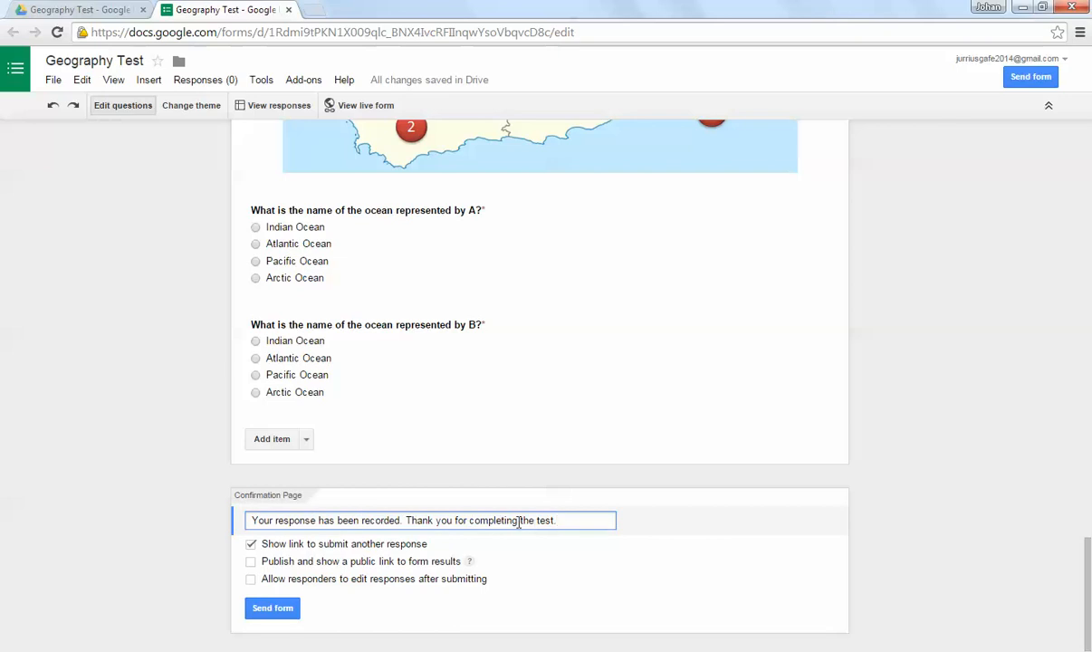
pyautogui.click(251, 545)
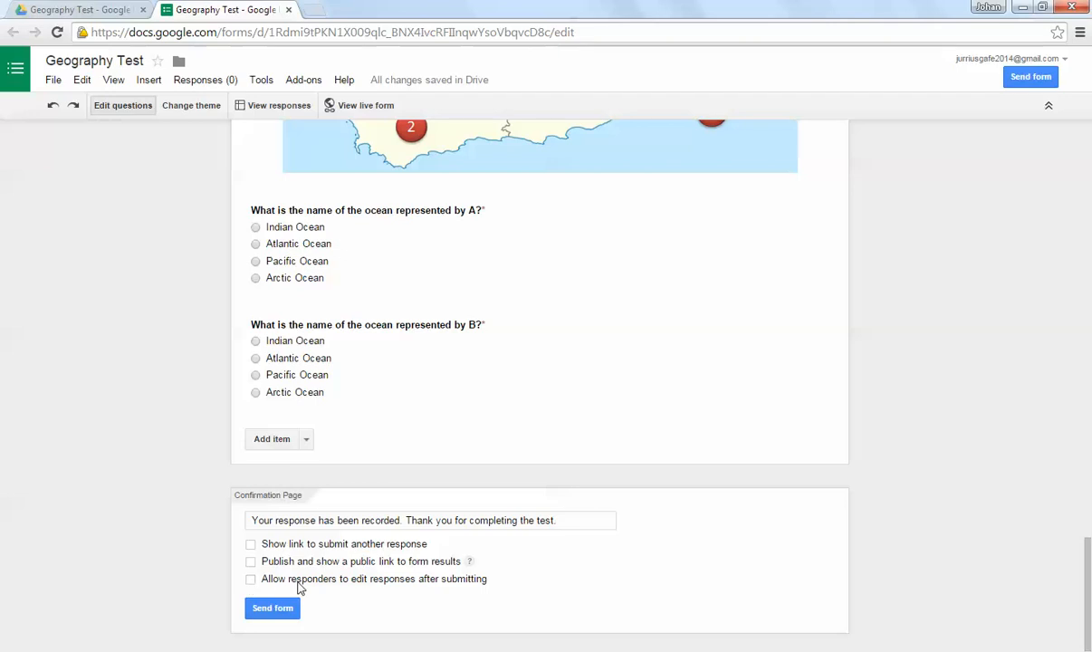
# Step: Stop the form from accepting responses, then check the response status
pyautogui.scroll(20, 481, 392)
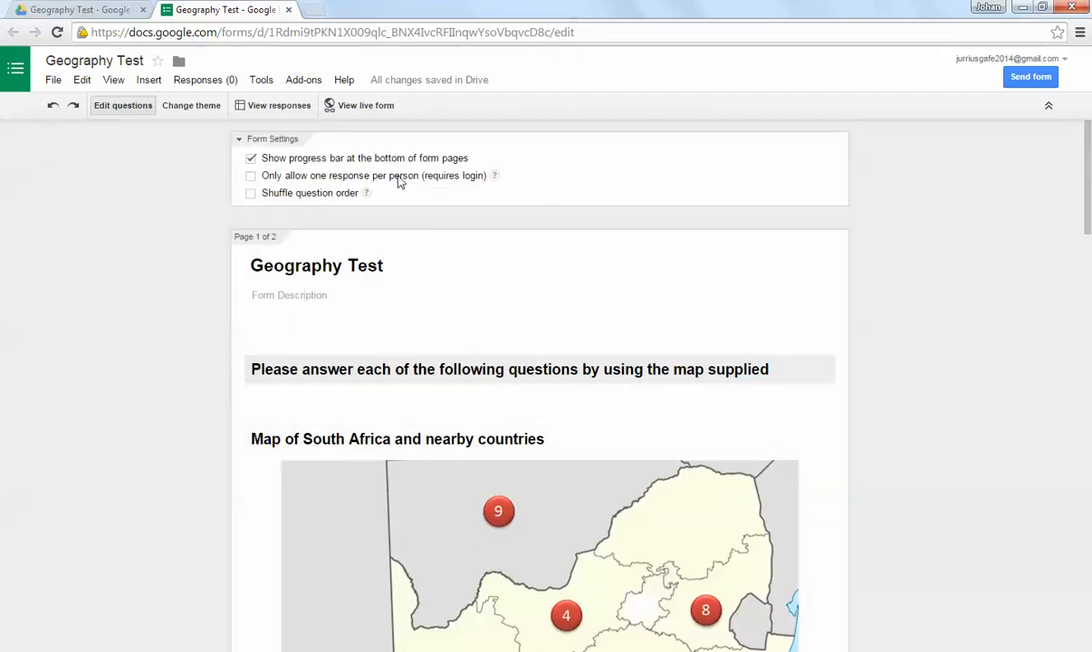
pyautogui.click(198, 82)
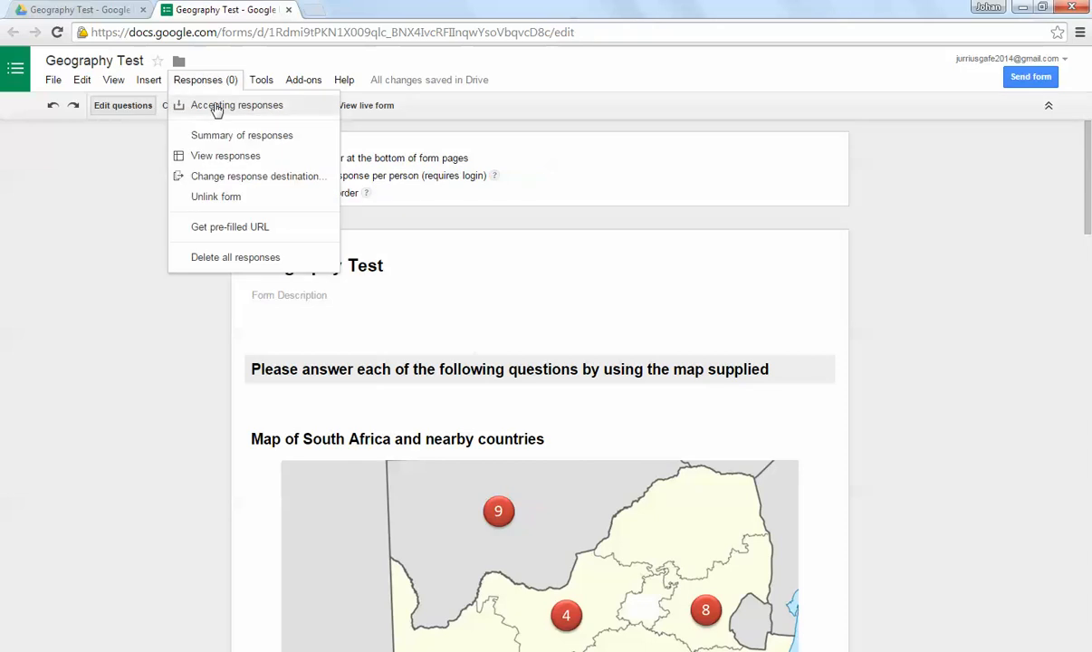
pyautogui.click(284, 110)
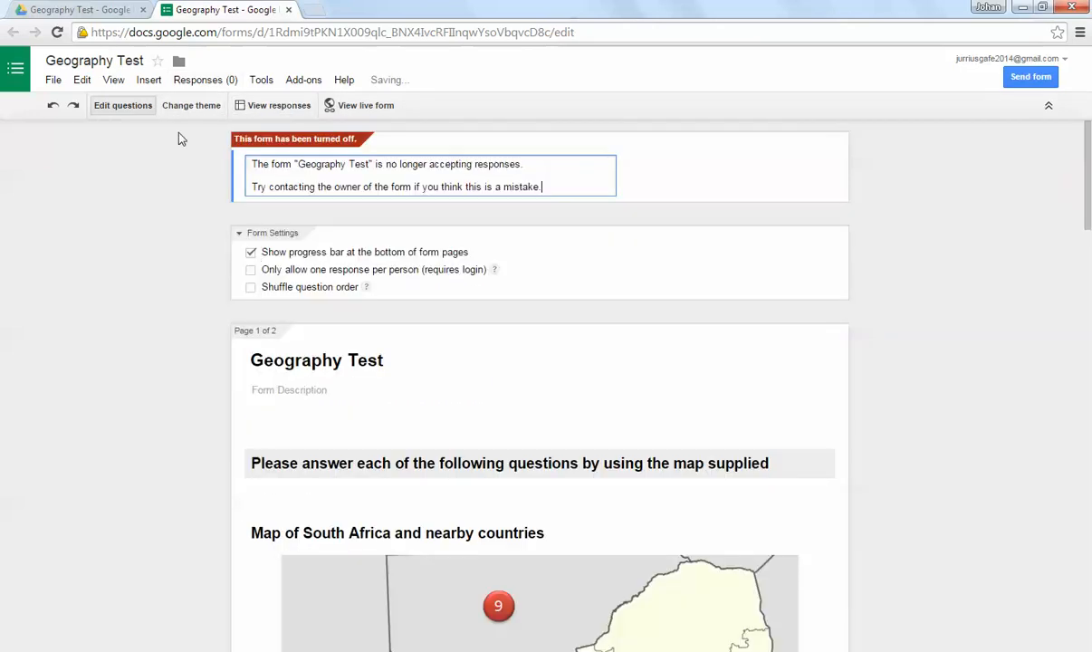
pyautogui.click(198, 80)
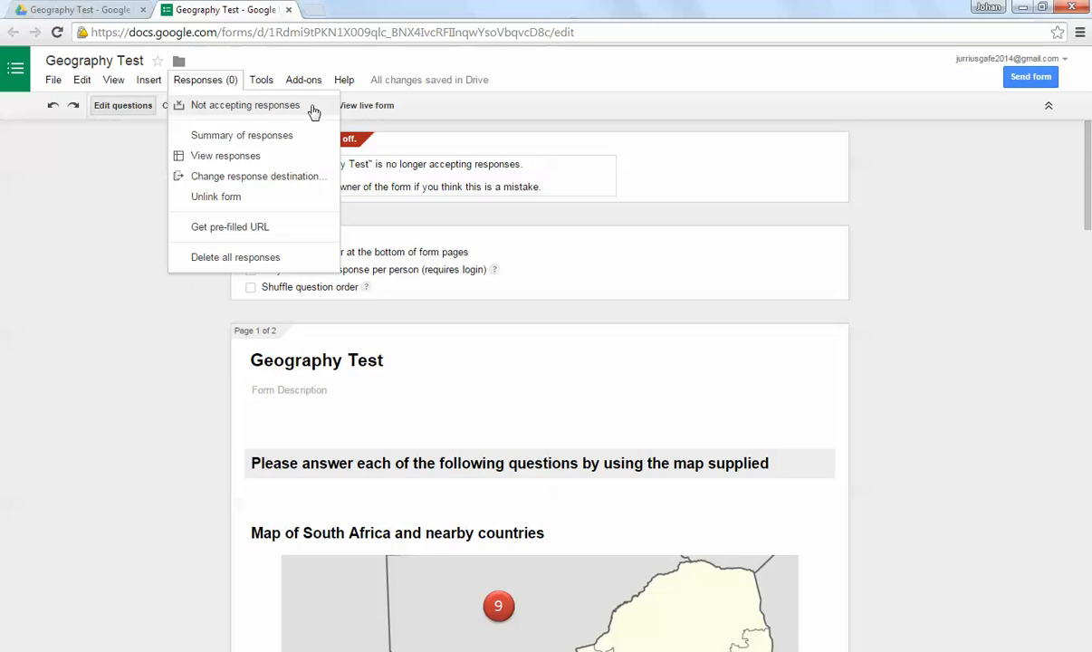
pyautogui.click(121, 210)
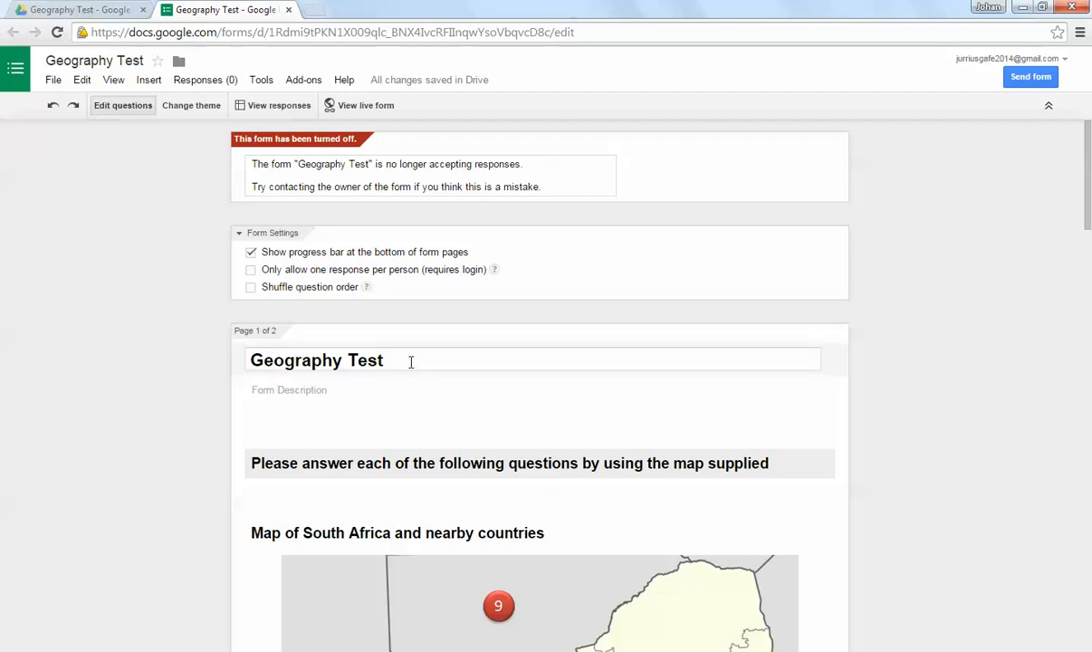
# Step: Set the form to accept responses again and check its response status
pyautogui.click(211, 80)
pyautogui.click(214, 104)
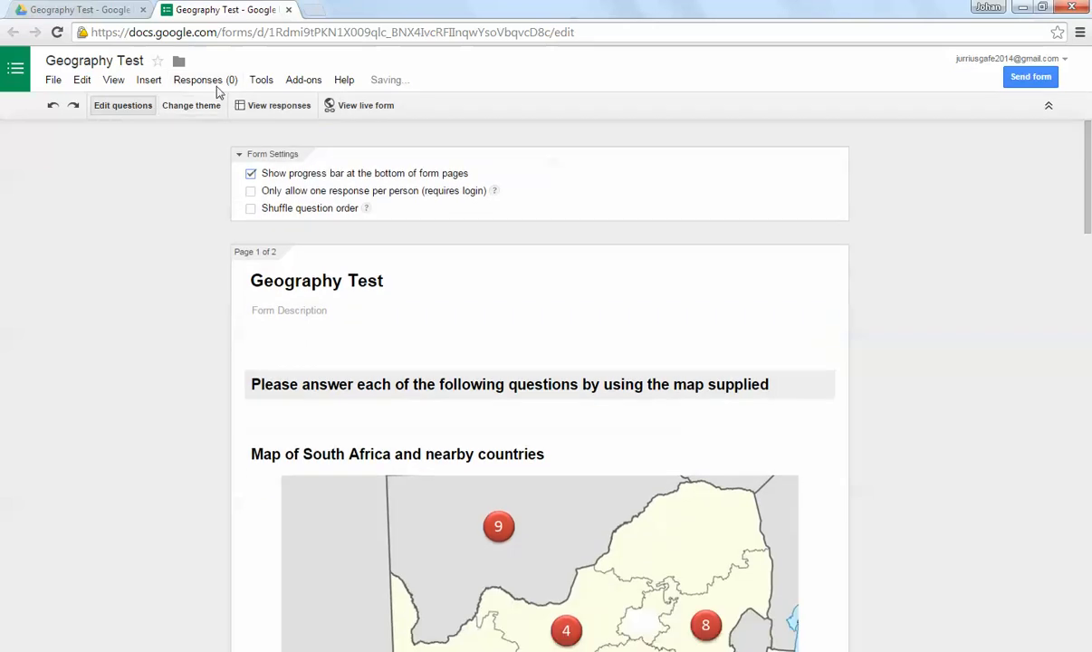
pyautogui.click(206, 83)
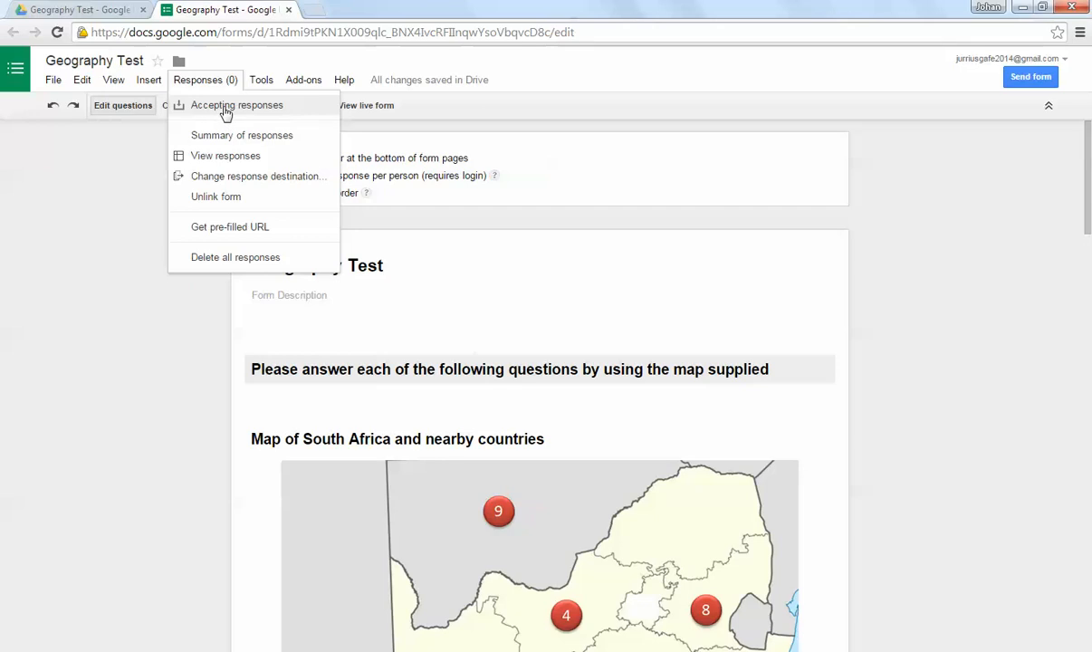
pyautogui.click(107, 193)
# Step: Open the live form, examine the first page's questions and progress bar, try to continue to the second page, and close the live form
pyautogui.scroll(-6, 233, 232)
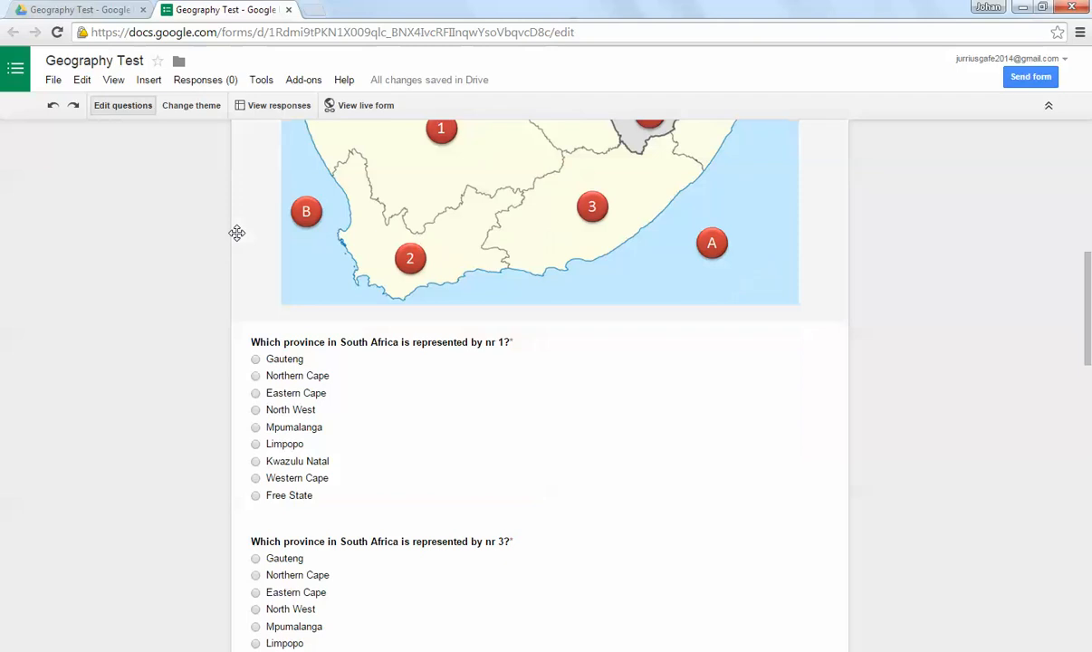
pyautogui.scroll(3, 236, 232)
pyautogui.scroll(3, 234, 226)
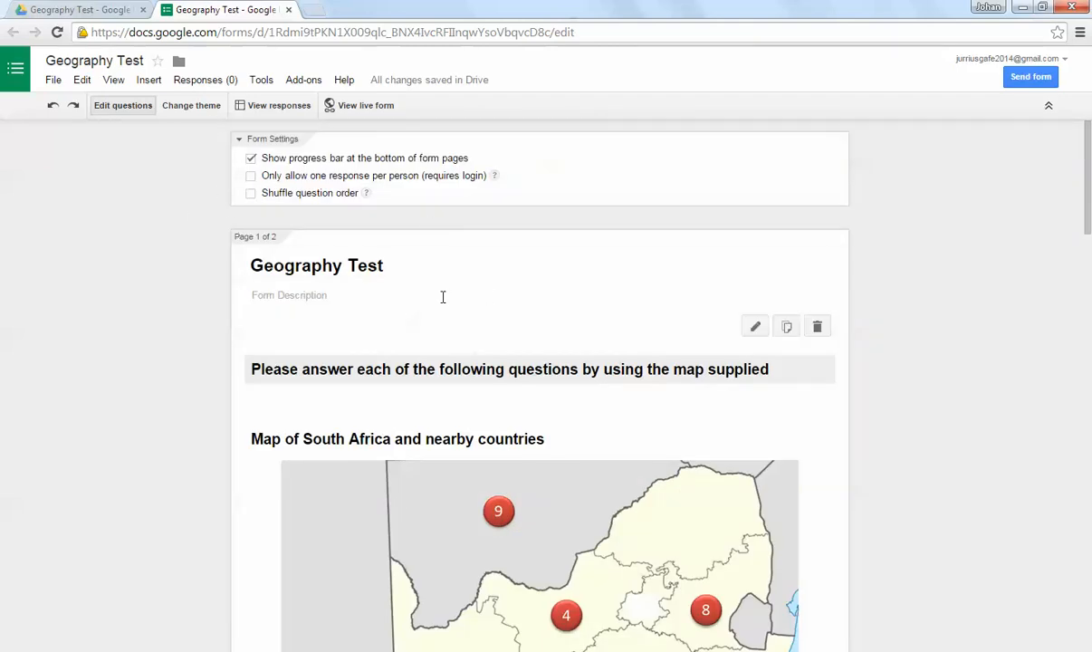
pyautogui.click(377, 110)
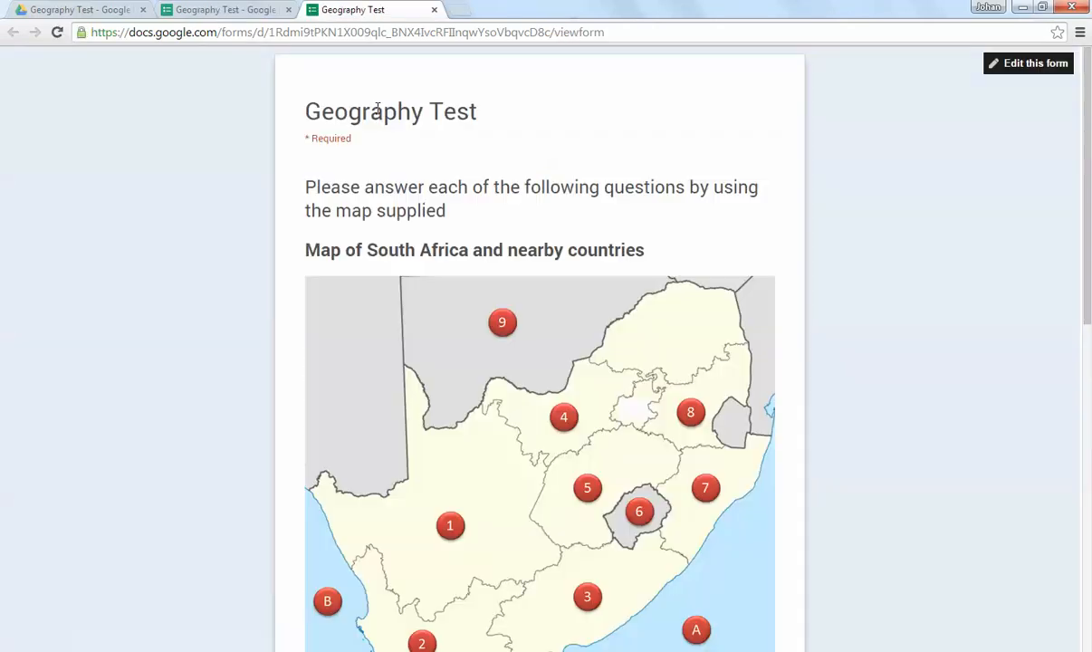
pyautogui.scroll(-7, 602, 208)
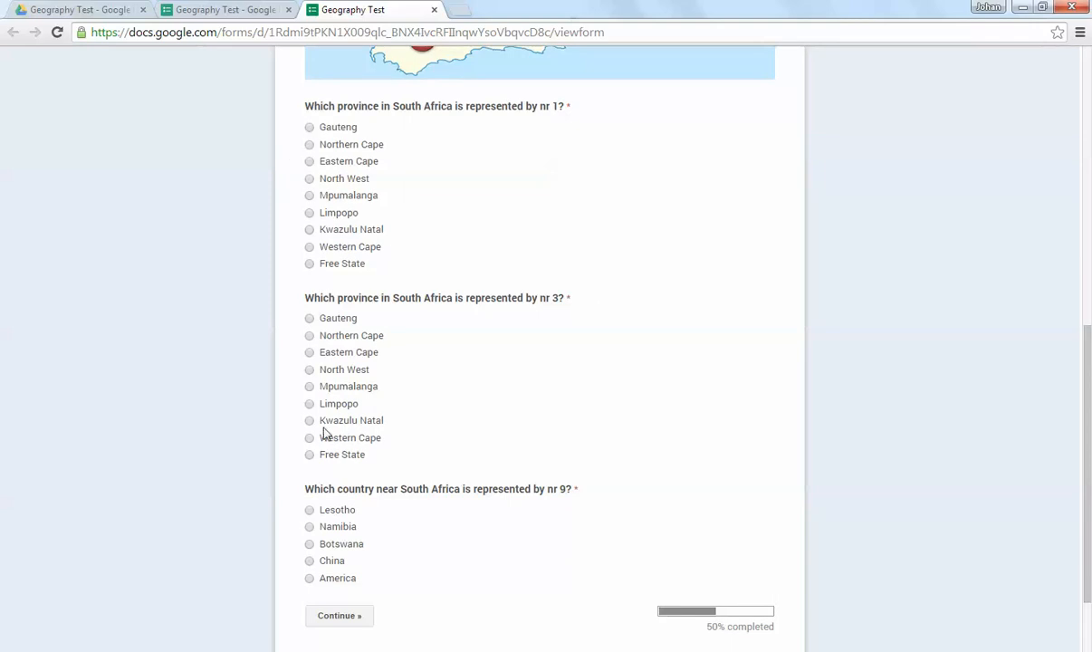
pyautogui.scroll(-2, 357, 403)
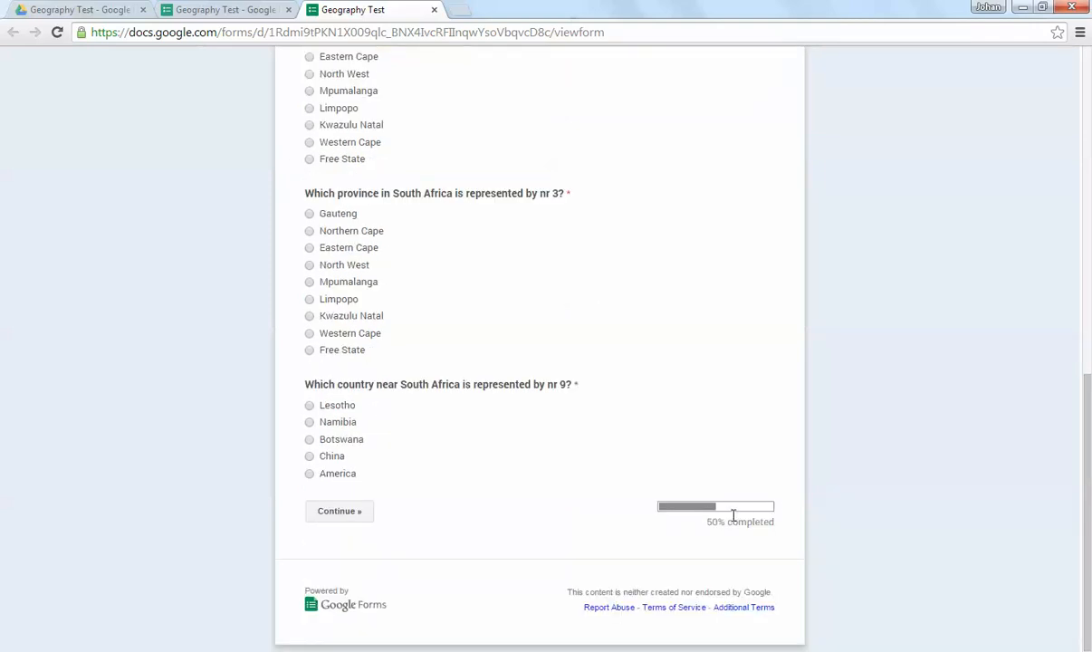
pyautogui.click(351, 515)
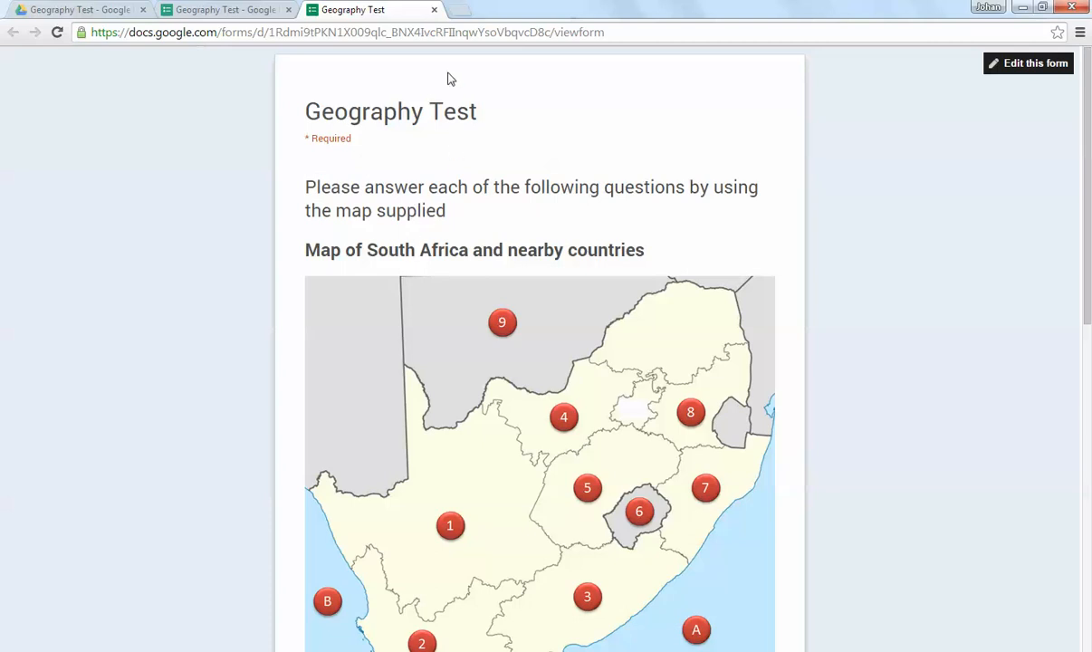
pyautogui.click(435, 10)
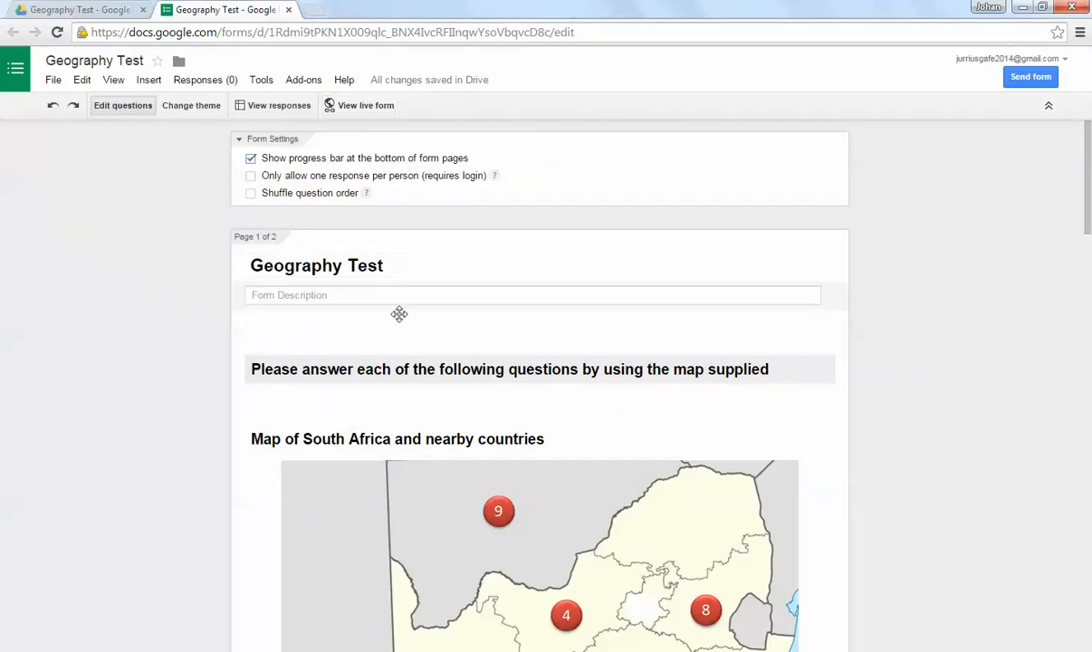
# Step: Add a required text question titled "Name?" at the end of page 1 and finish editing it
pyautogui.scroll(-20, 457, 374)
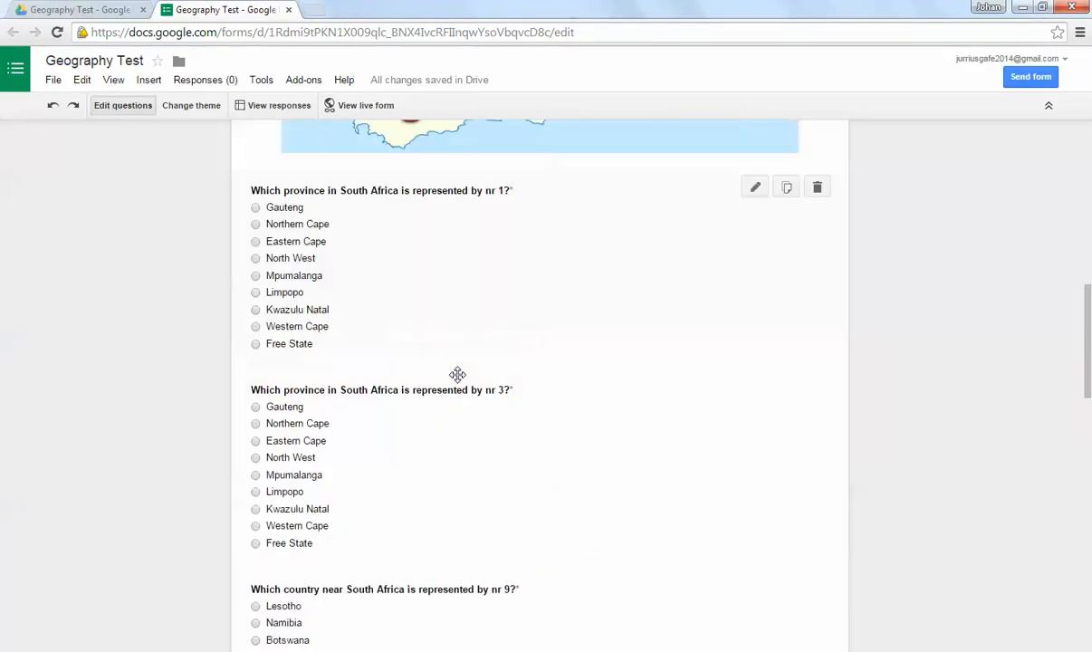
pyautogui.scroll(-3, 457, 374)
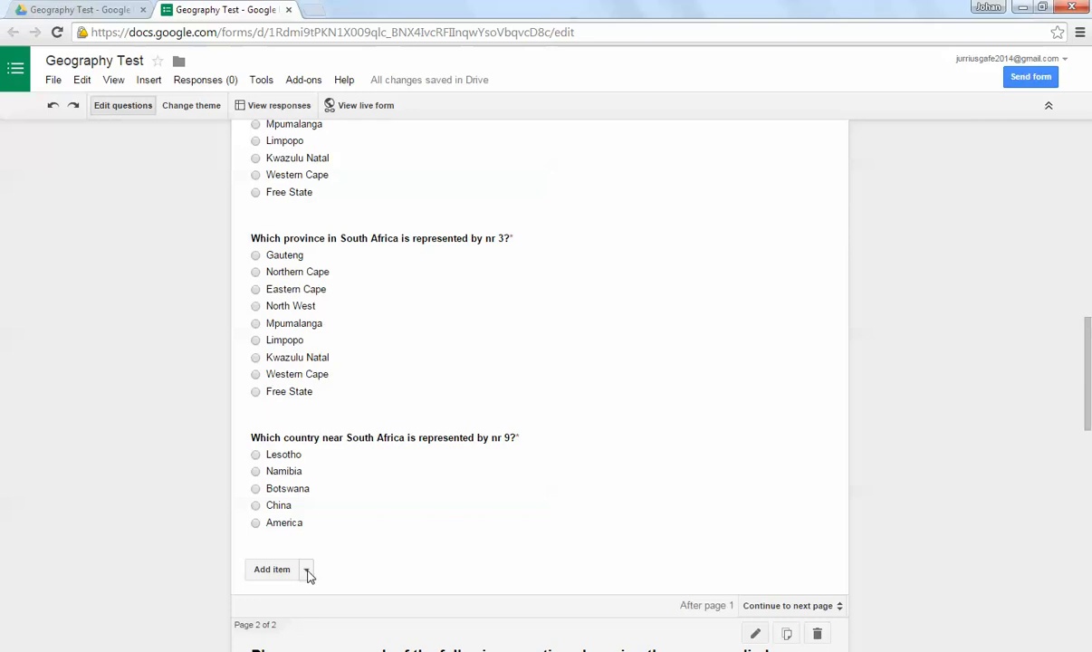
pyautogui.click(308, 573)
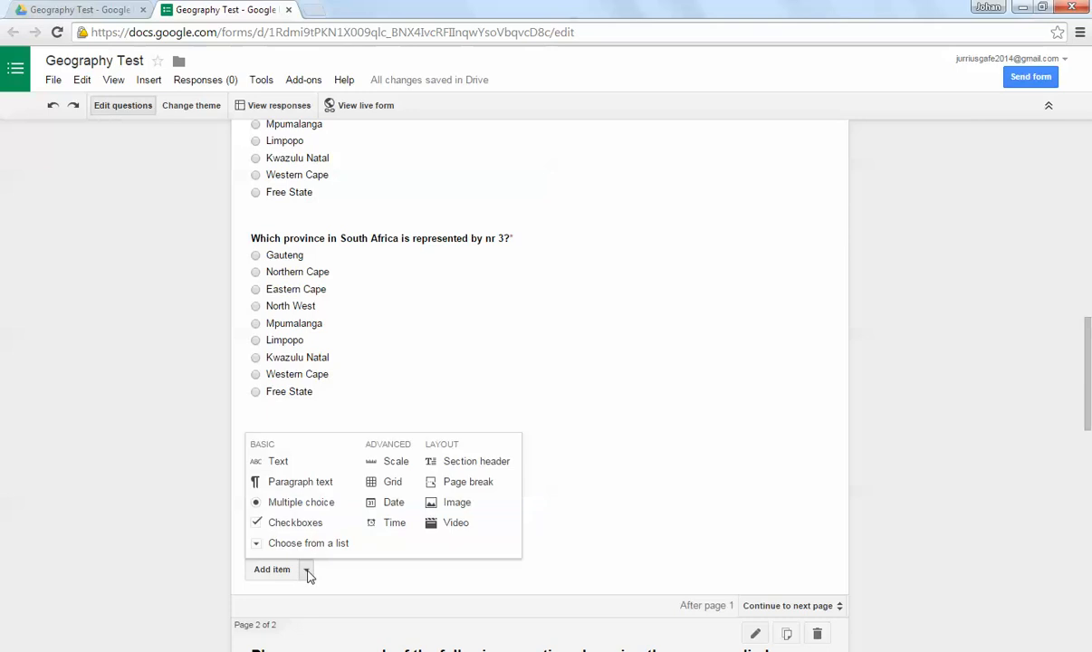
pyautogui.click(292, 462)
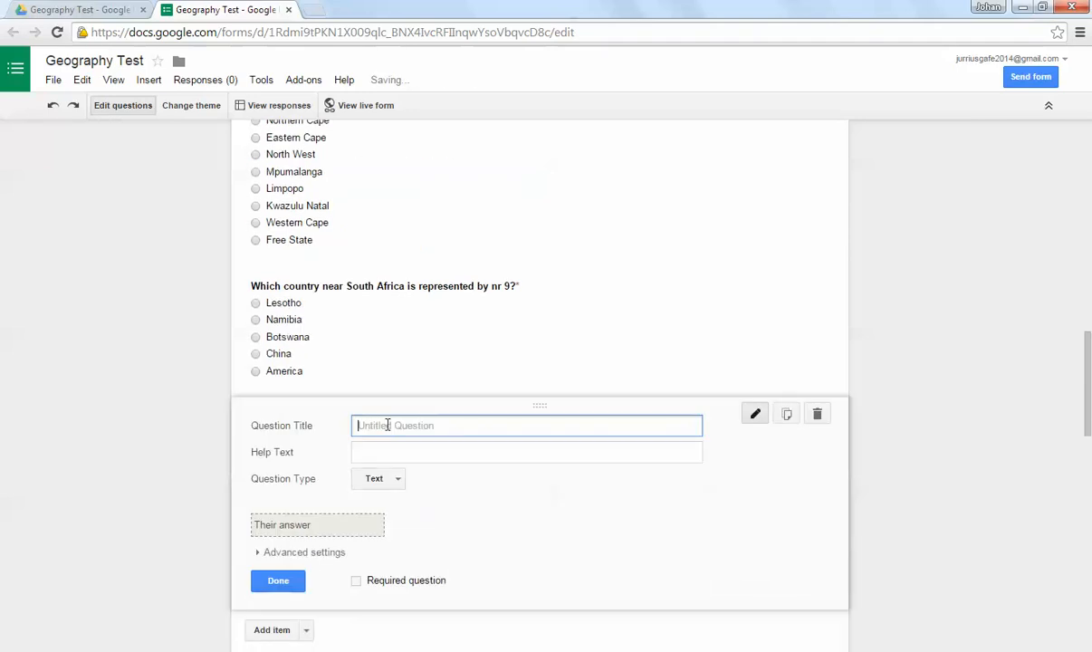
pyautogui.write('Nm')
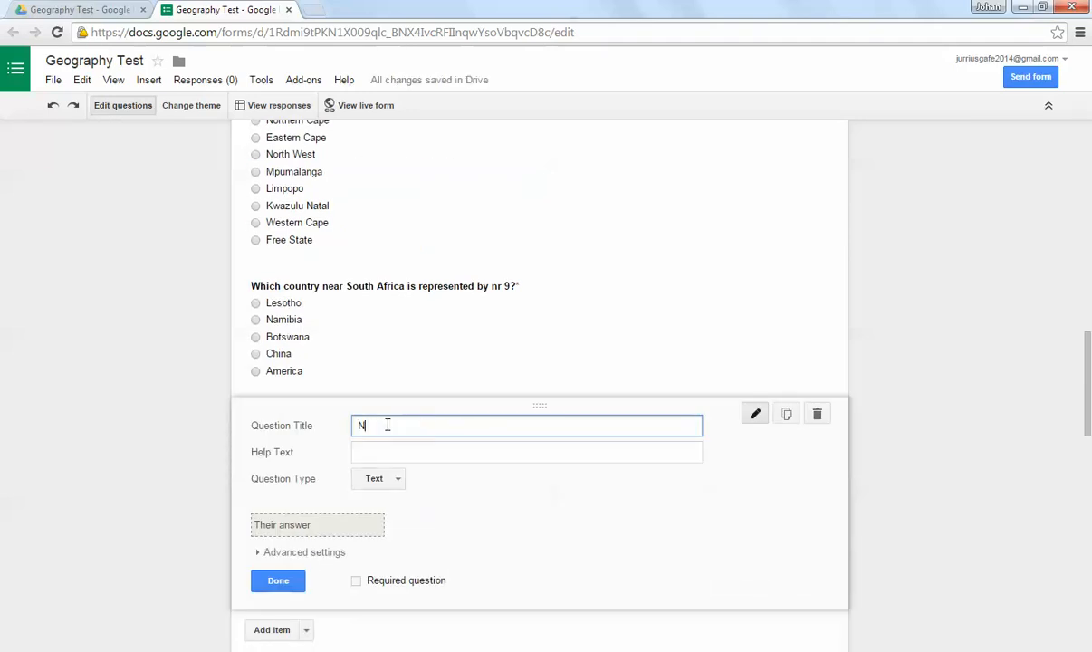
pyautogui.press('BackSpace')
pyautogui.write('nam')
pyautogui.press('BackSpace')
pyautogui.press('BackSpace')
pyautogui.press('BackSpace')
pyautogui.write('Name')
pyautogui.click(356, 580)
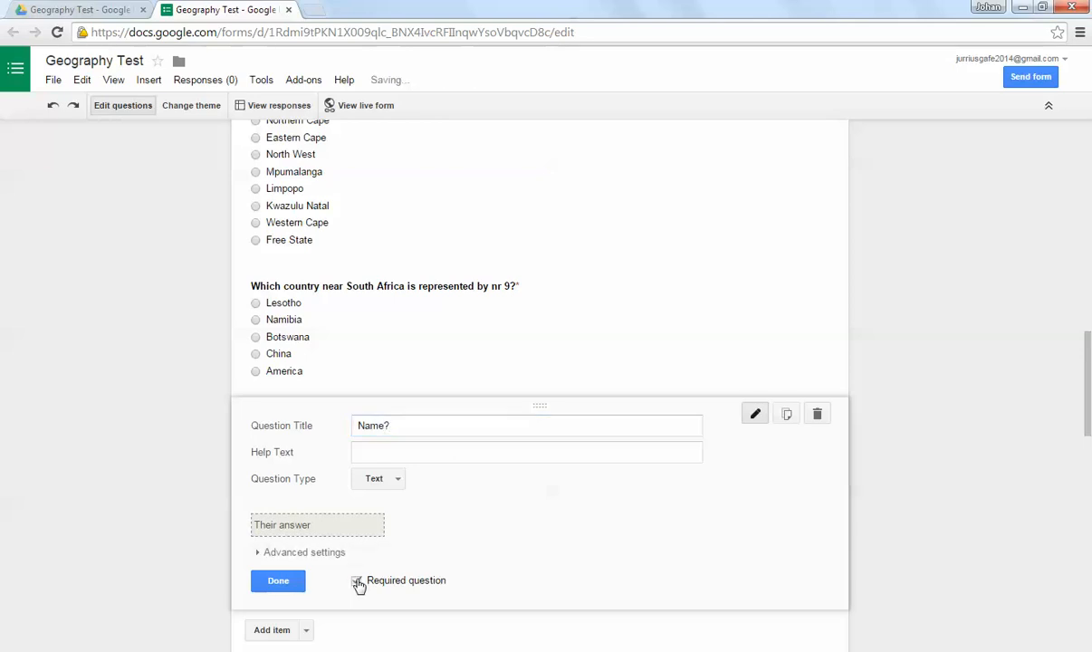
pyautogui.click(275, 581)
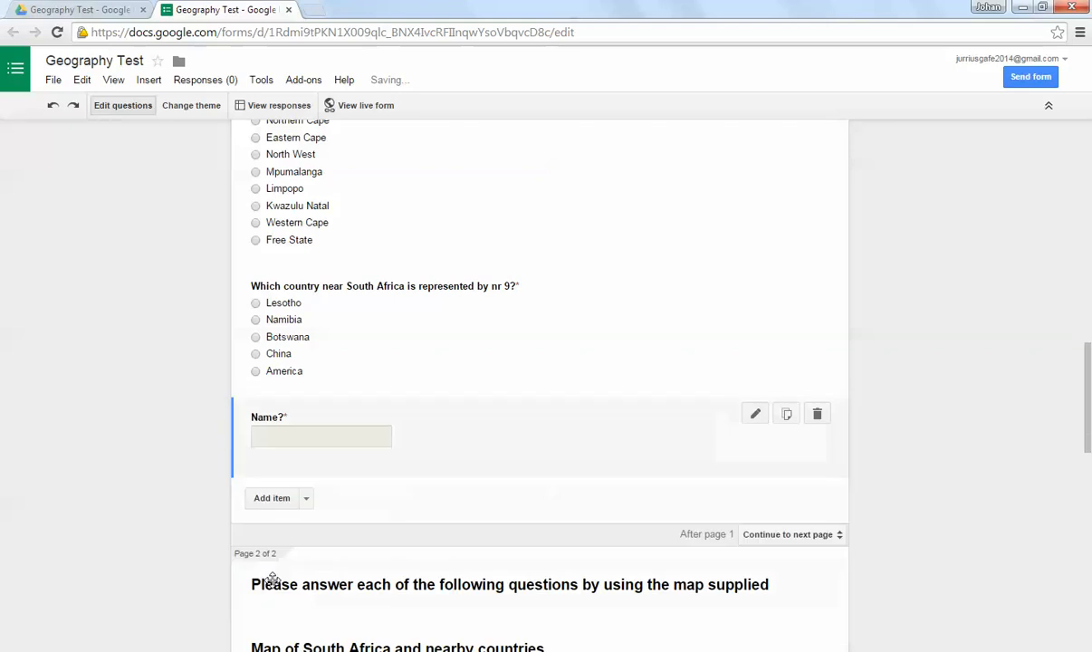
# Step: Add another text question below the "Name?" question and title it "Last Name"
pyautogui.click(305, 486)
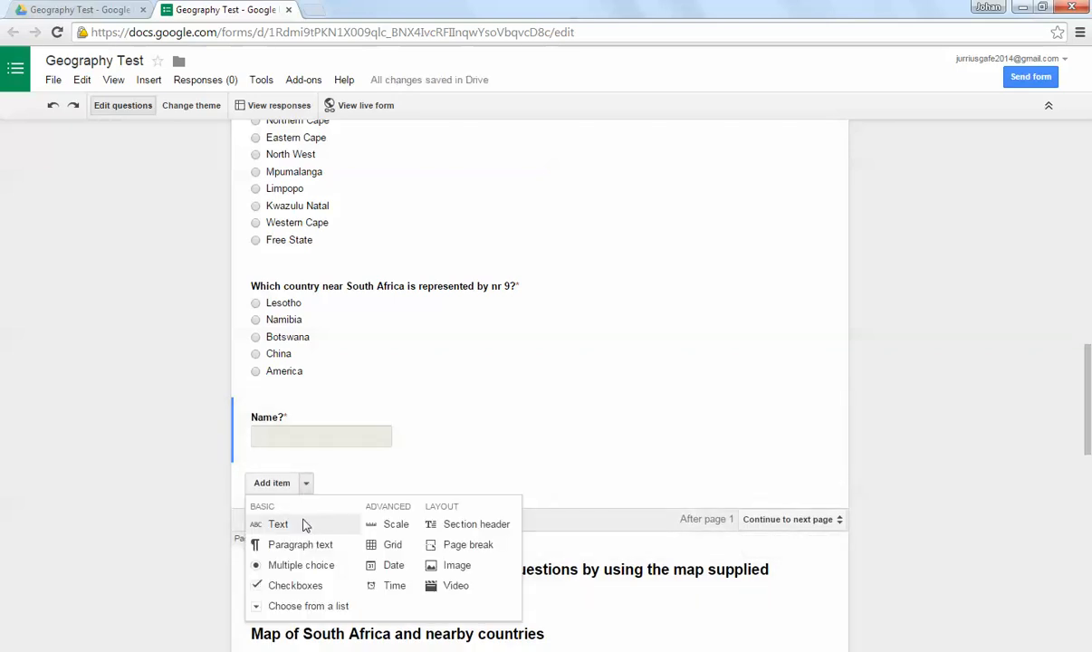
pyautogui.click(283, 454)
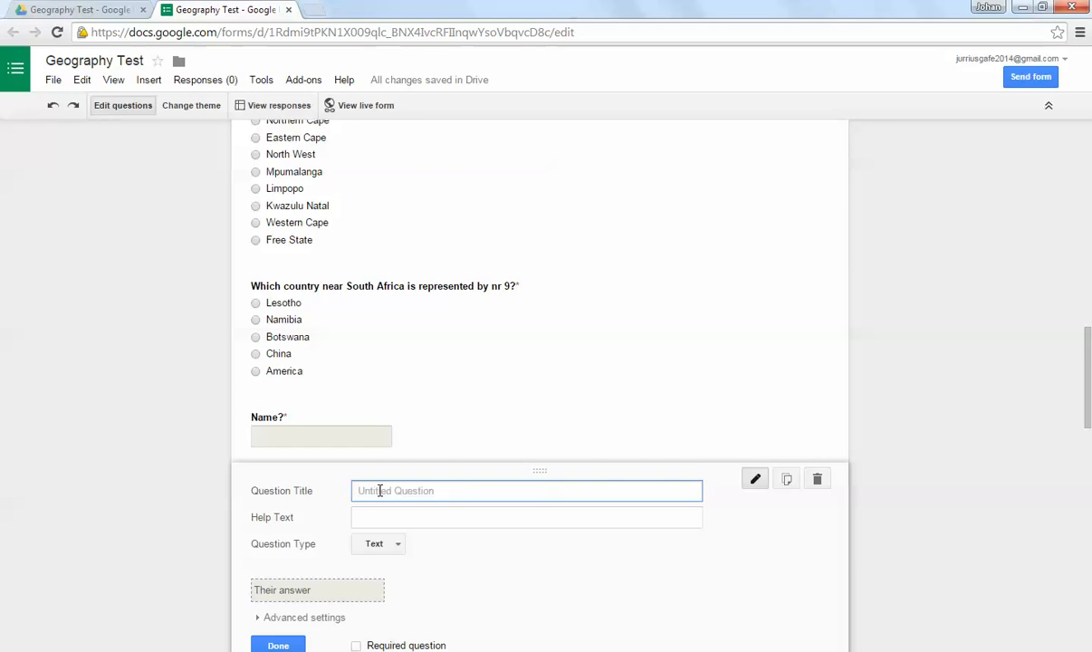
pyautogui.write('Last Name')
# Step: Retitle the "Name?" question "First Name" and finish editing it
pyautogui.click(354, 442)
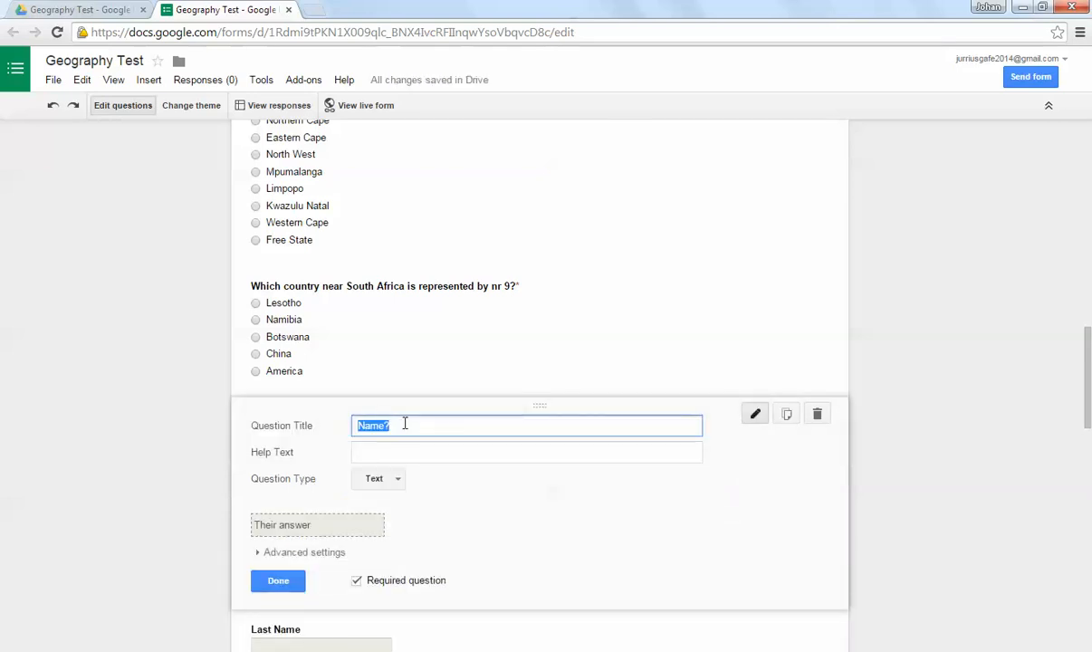
pyautogui.write('First Name')
pyautogui.click(278, 580)
# Step: Make the Last Name question required and finish editing it
pyautogui.scroll(-1, 362, 462)
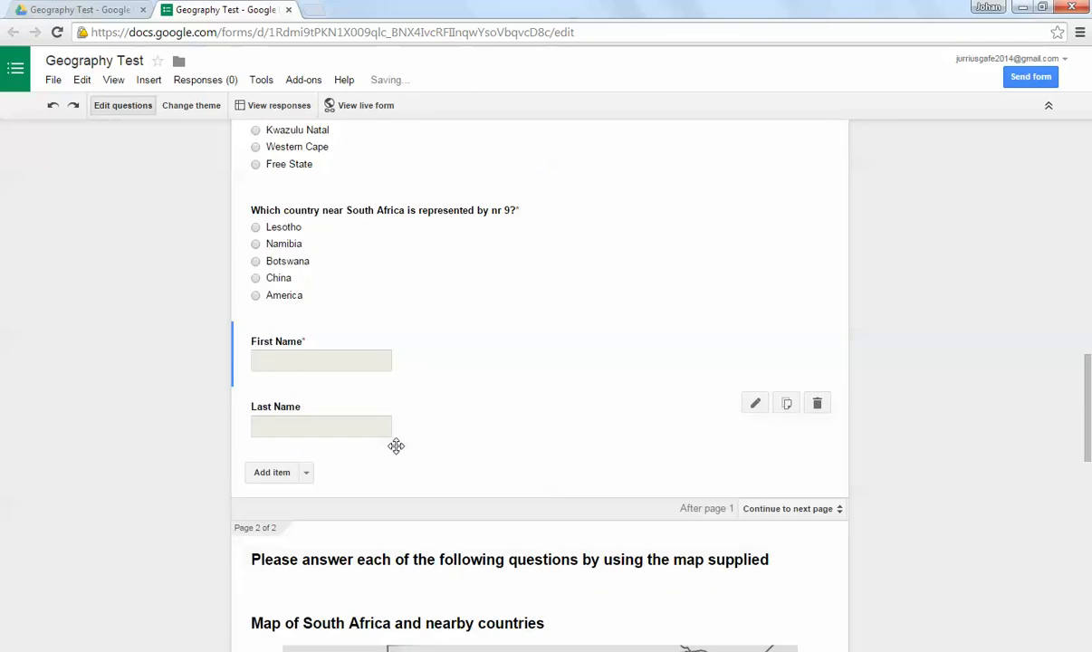
pyautogui.click(408, 446)
pyautogui.click(354, 544)
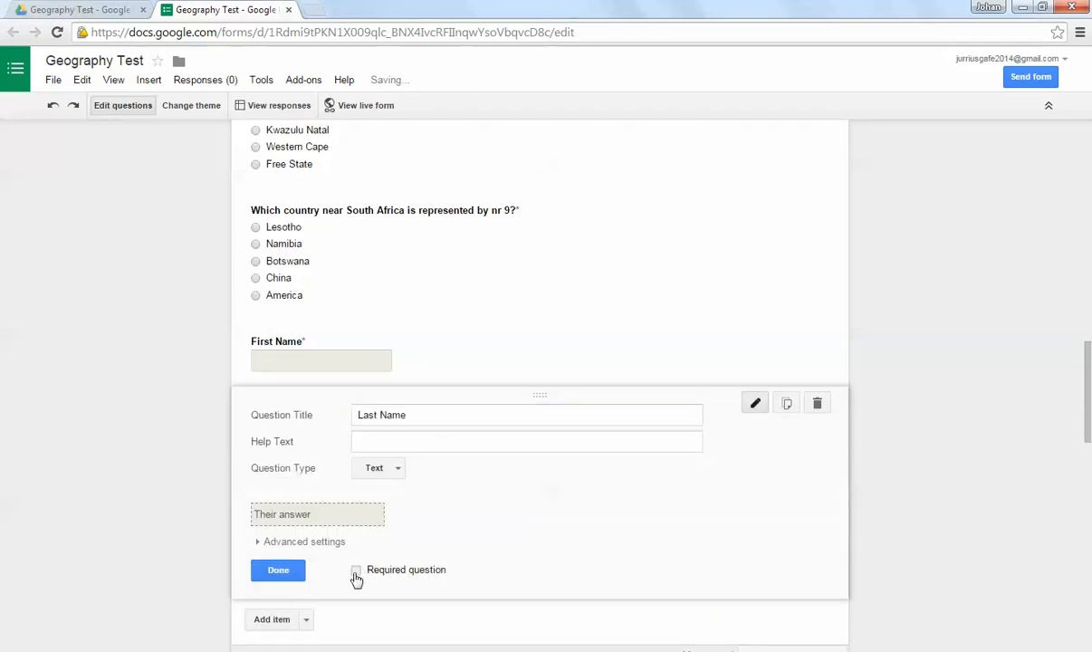
pyautogui.click(292, 547)
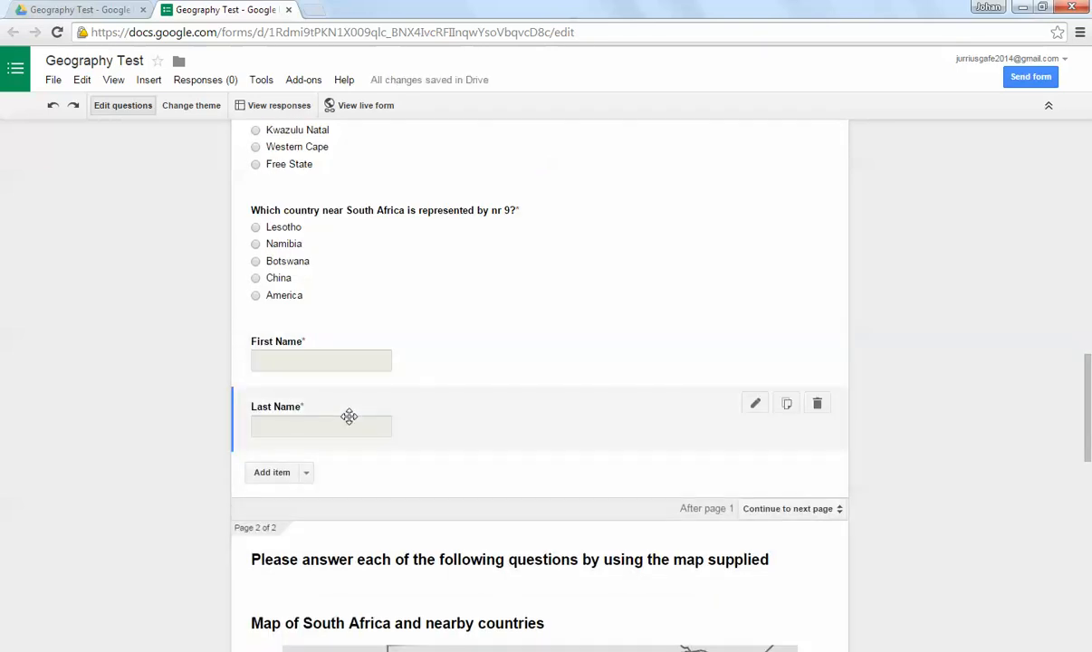
# Step: Add a required text question titled "Email Address" below the Last Name question
pyautogui.click(309, 475)
pyautogui.click(286, 496)
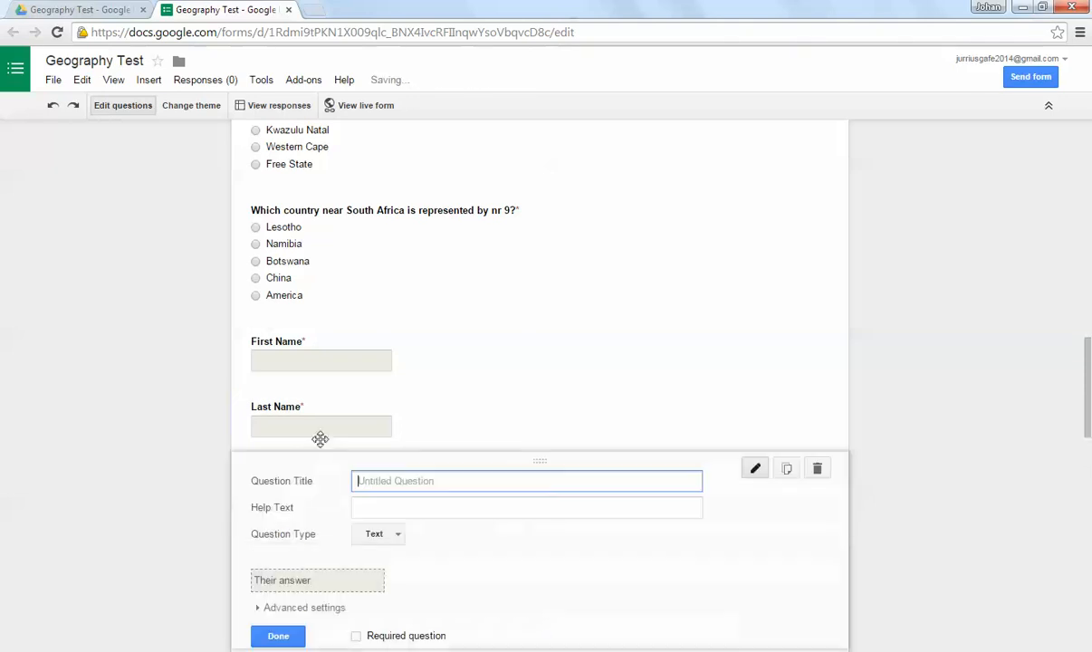
pyautogui.write('Email ')
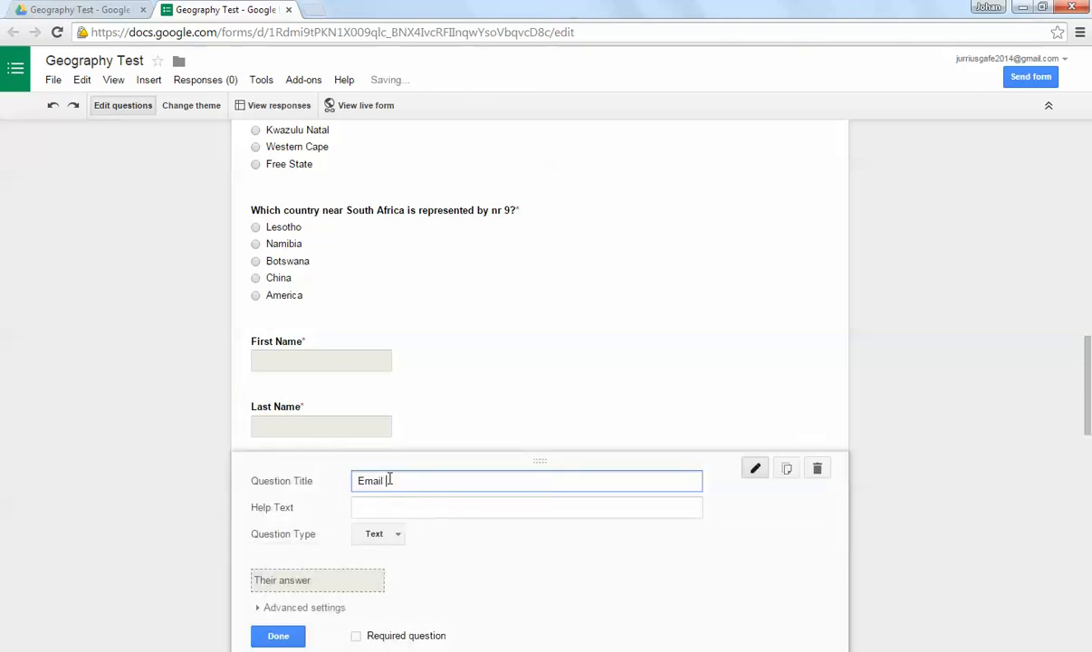
pyautogui.write('Add')
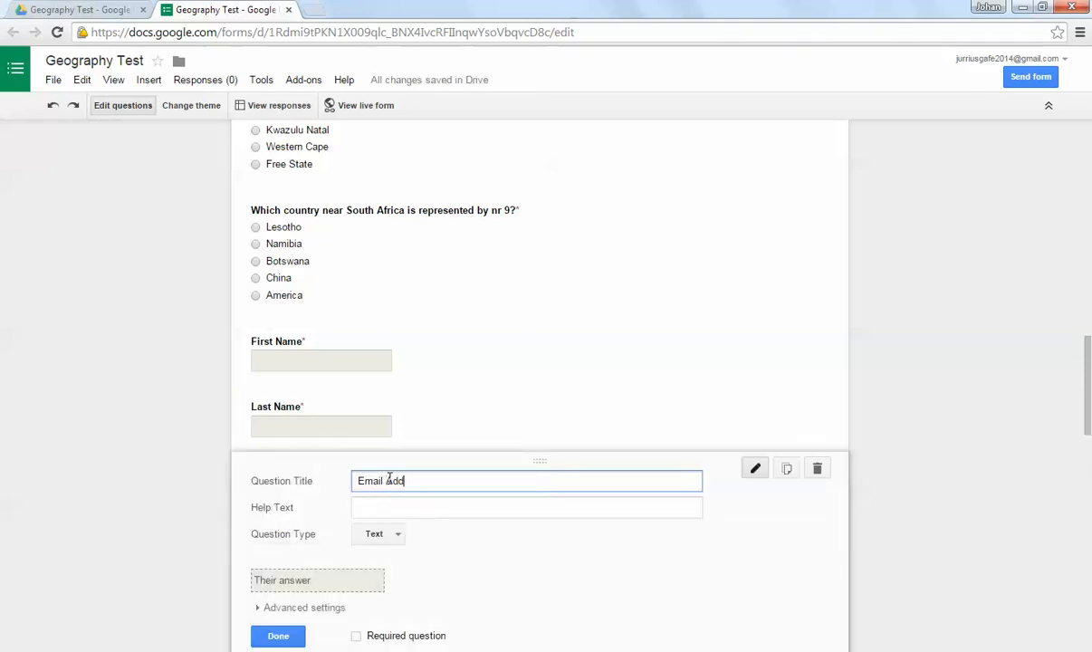
pyautogui.write('dress')
pyautogui.scroll(-1, 424, 453)
pyautogui.click(357, 562)
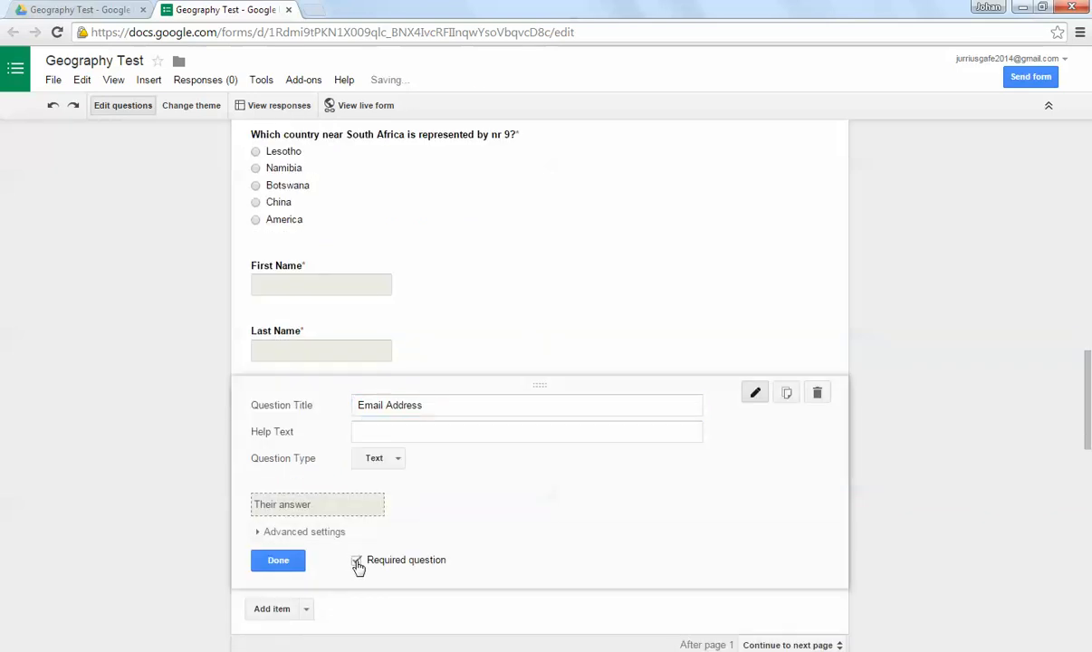
# Step: Turn on data validation for the Email Address question, requiring the answer to be text in email address format
pyautogui.click(295, 534)
pyautogui.scroll(-1, 322, 535)
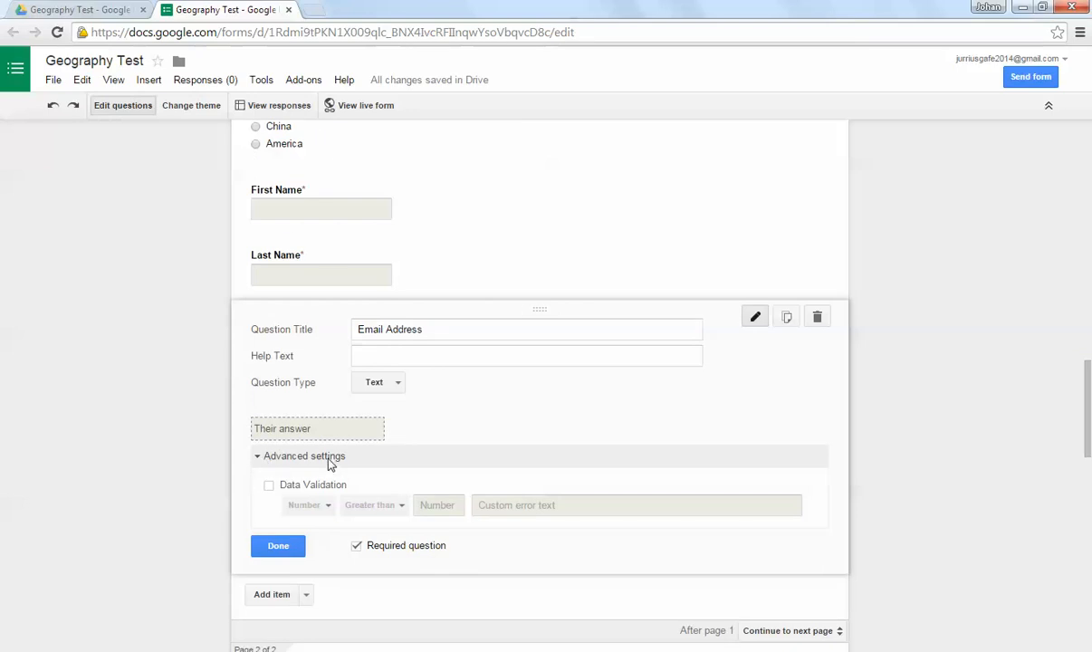
pyautogui.click(269, 485)
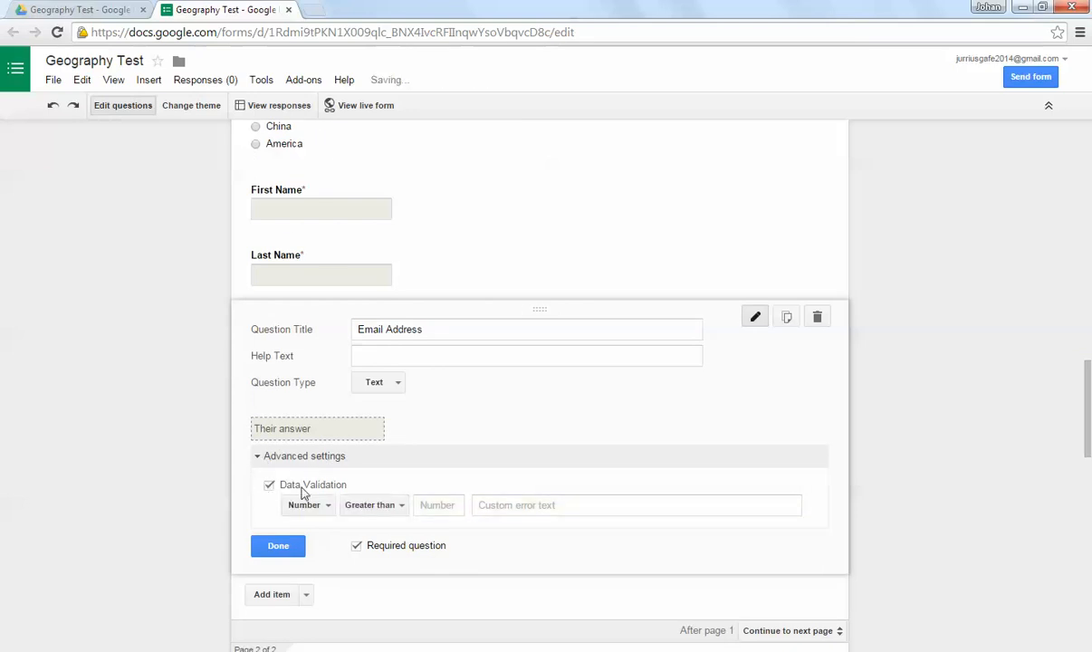
pyautogui.click(306, 504)
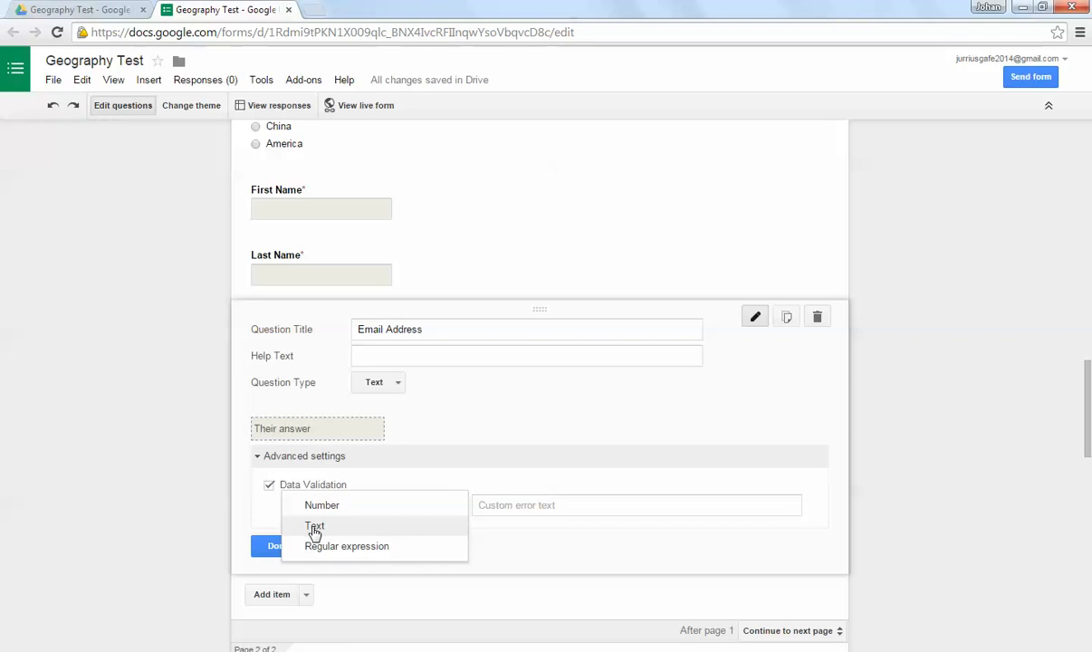
pyautogui.click(314, 528)
pyautogui.click(358, 506)
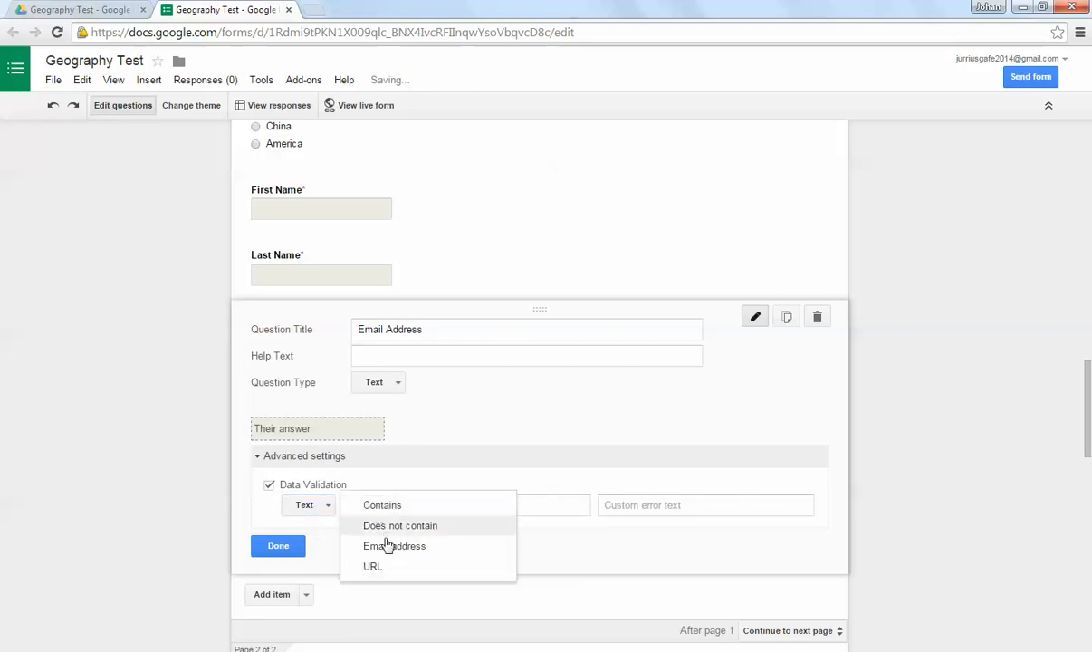
pyautogui.click(387, 547)
# Step: Set the validation's custom error text to "Please enter a correct email address" and finish editing the question
pyautogui.click(473, 506)
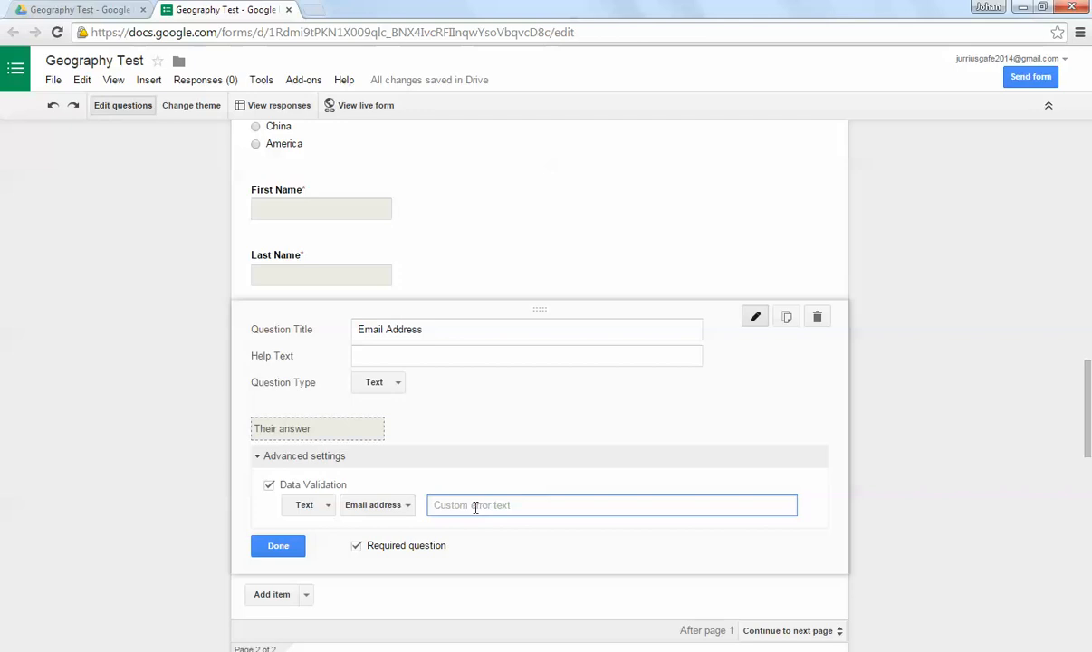
pyautogui.write('Please enter a correct email address')
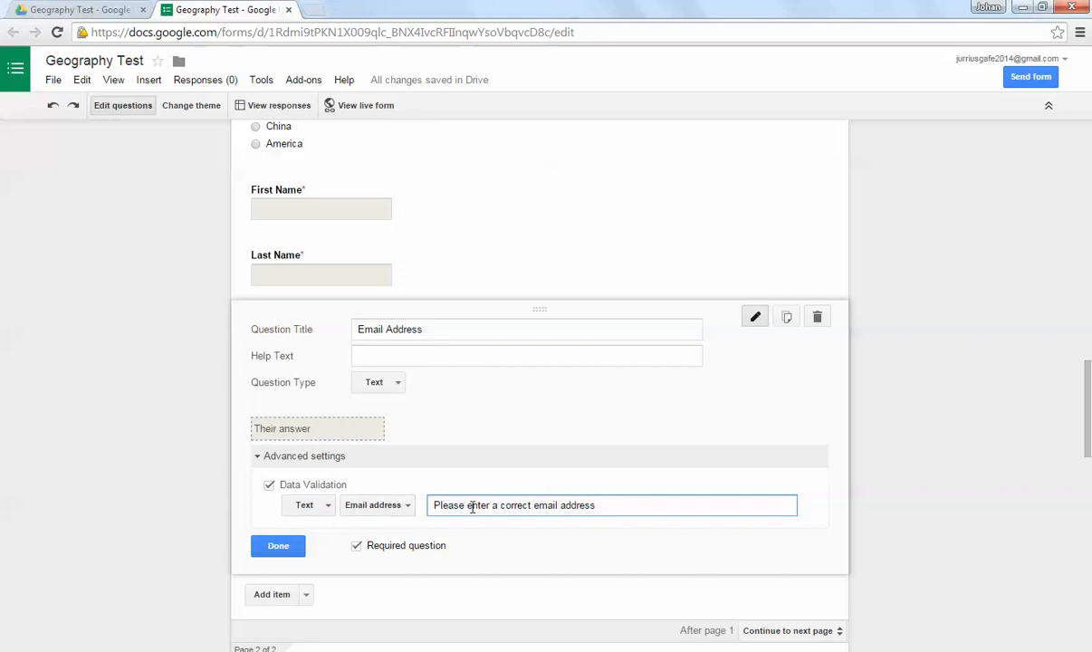
pyautogui.moveTo(598, 505); pyautogui.dragTo(431, 502)
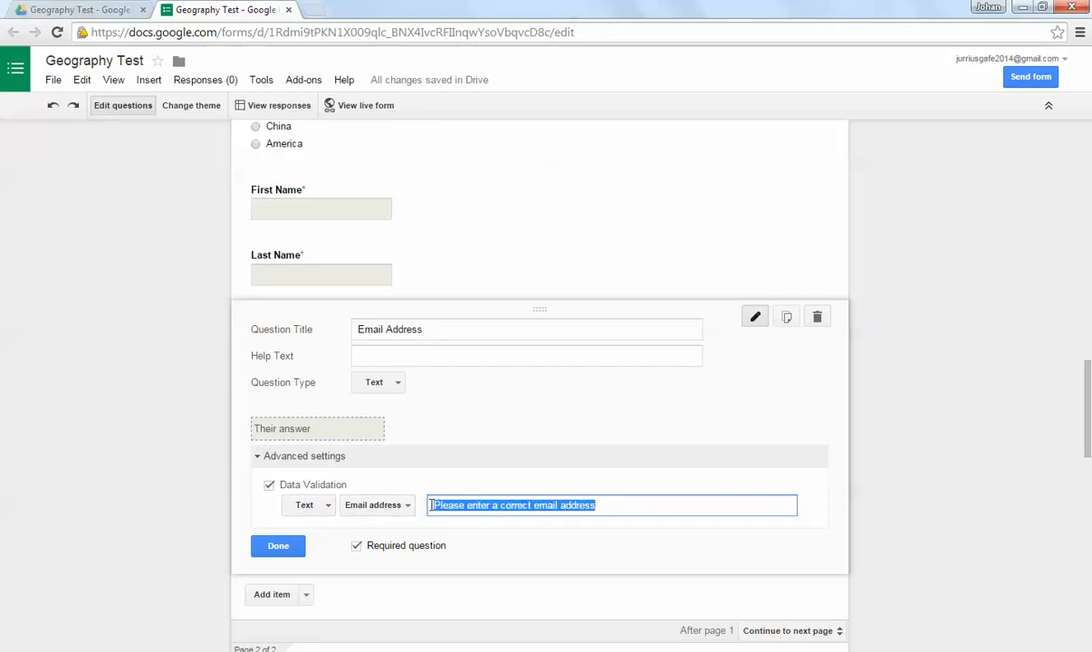
pyautogui.click(280, 546)
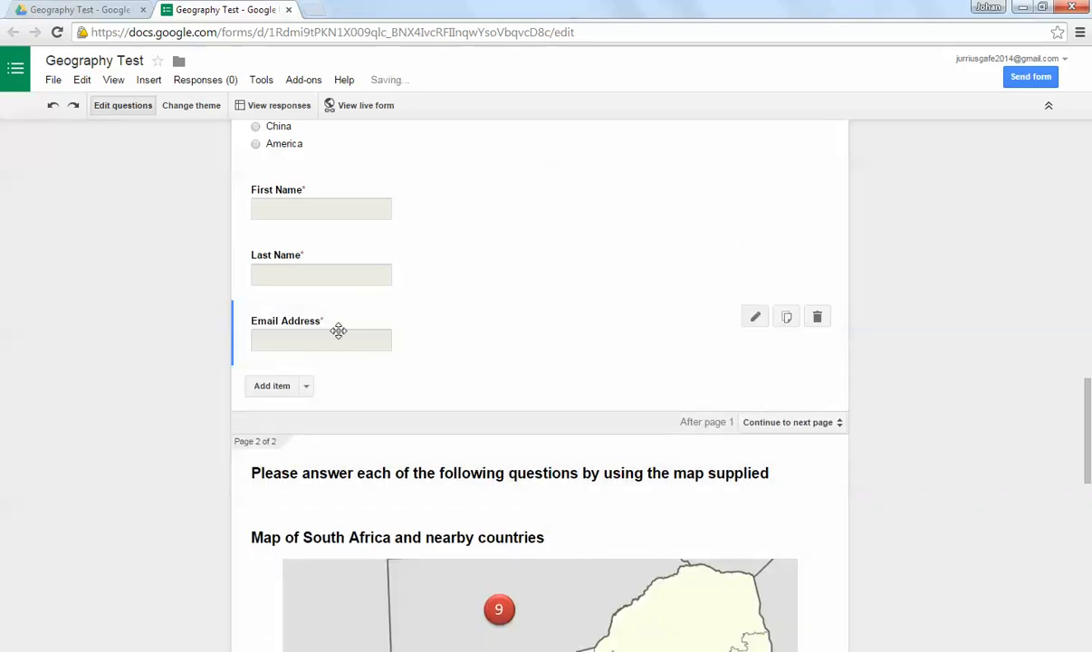
# Step: Move the First Name question to the start of page 1, directly below the form description
pyautogui.scroll(1, 381, 359)
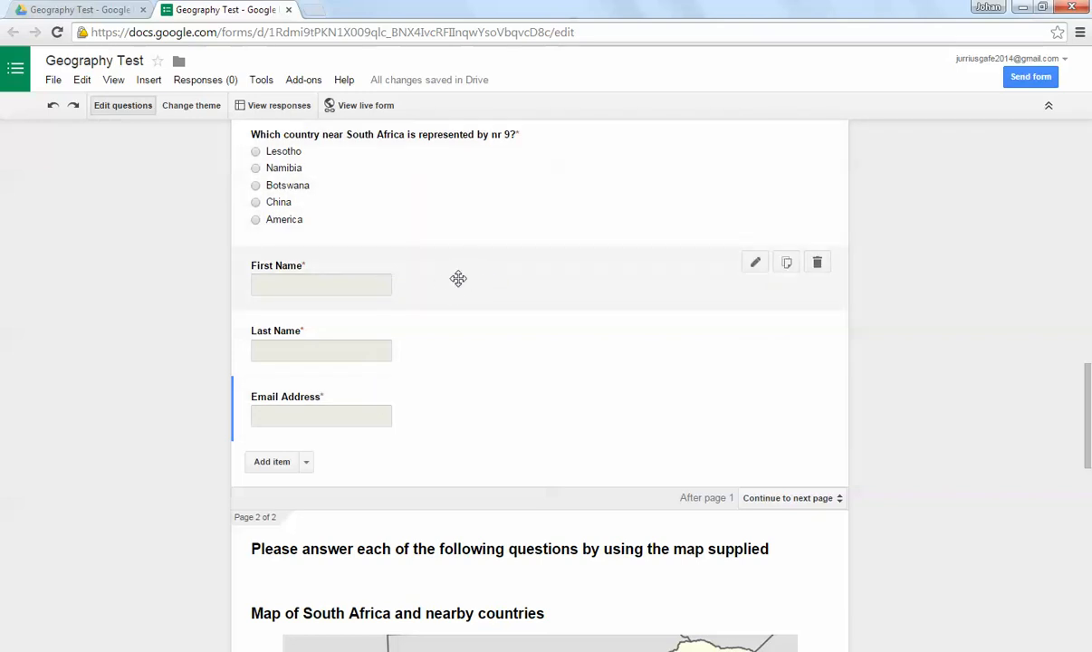
pyautogui.moveTo(459, 278); pyautogui.dragTo(464, 362)
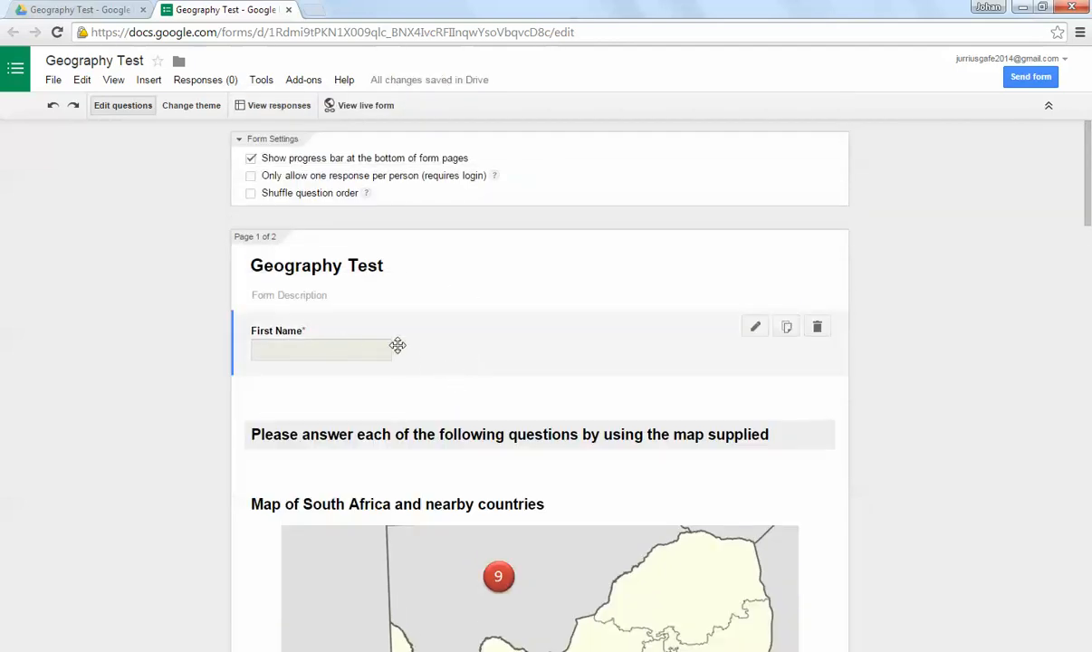
pyautogui.moveTo(397, 344); pyautogui.dragTo(463, 381)
# Step: Move the Last Name and Email Address questions up page 1 so they follow First Name in that order
pyautogui.scroll(-15, 485, 349)
pyautogui.scroll(-1, 476, 407)
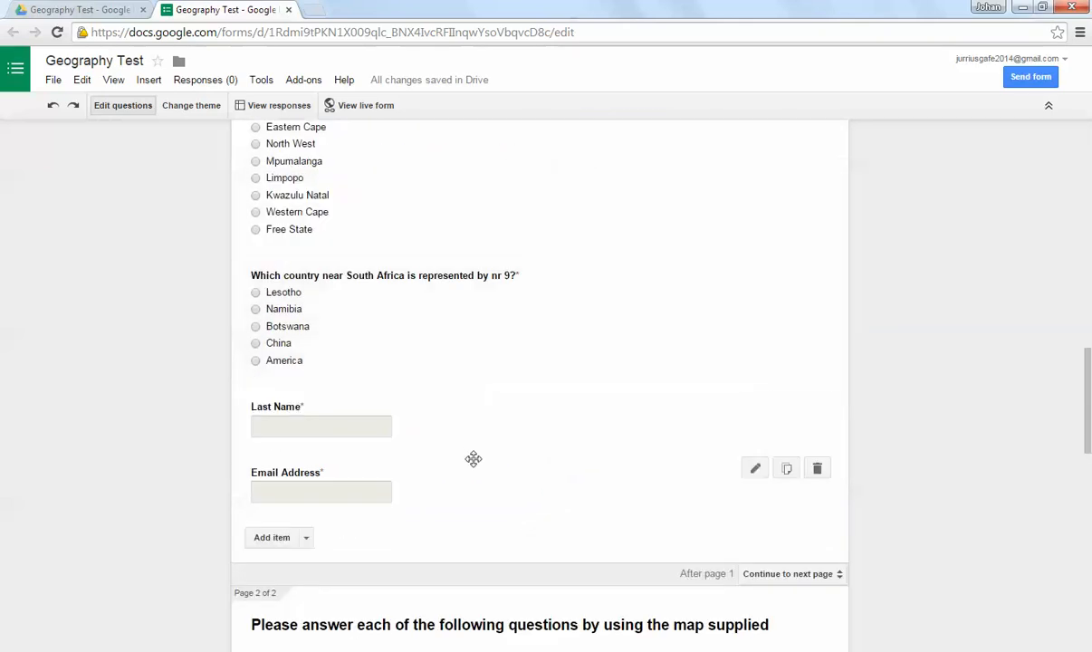
pyautogui.moveTo(480, 424); pyautogui.dragTo(482, 259)
pyautogui.scroll(-10, 441, 390)
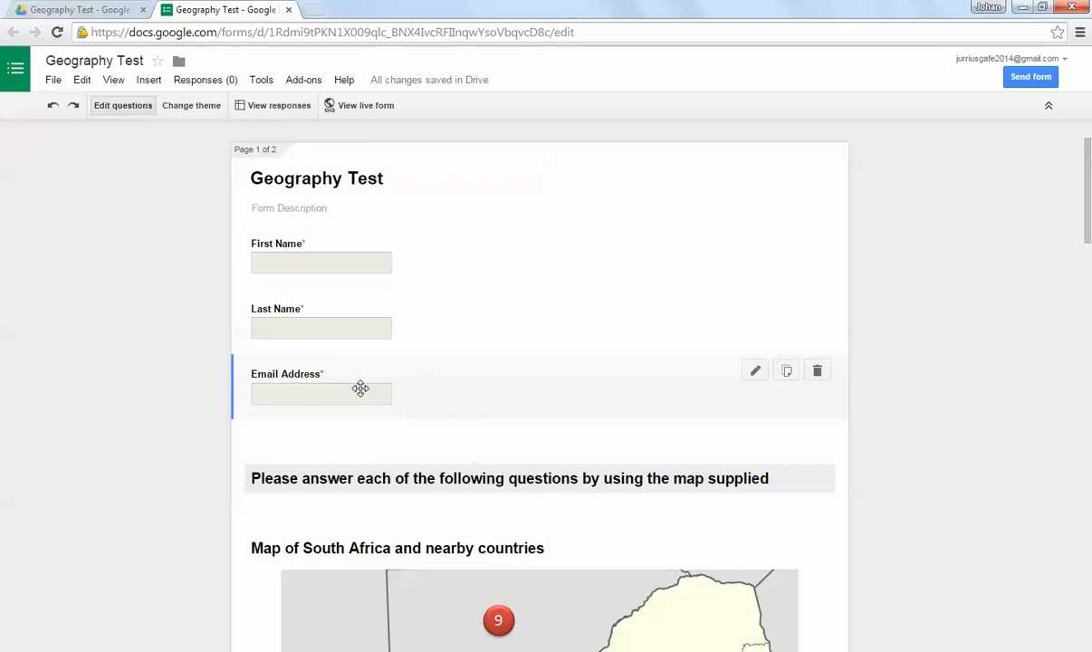
# Step: Check the question order in the editor and in the live form, then close the live form
pyautogui.scroll(-1, 473, 490)
pyautogui.scroll(-6, 634, 543)
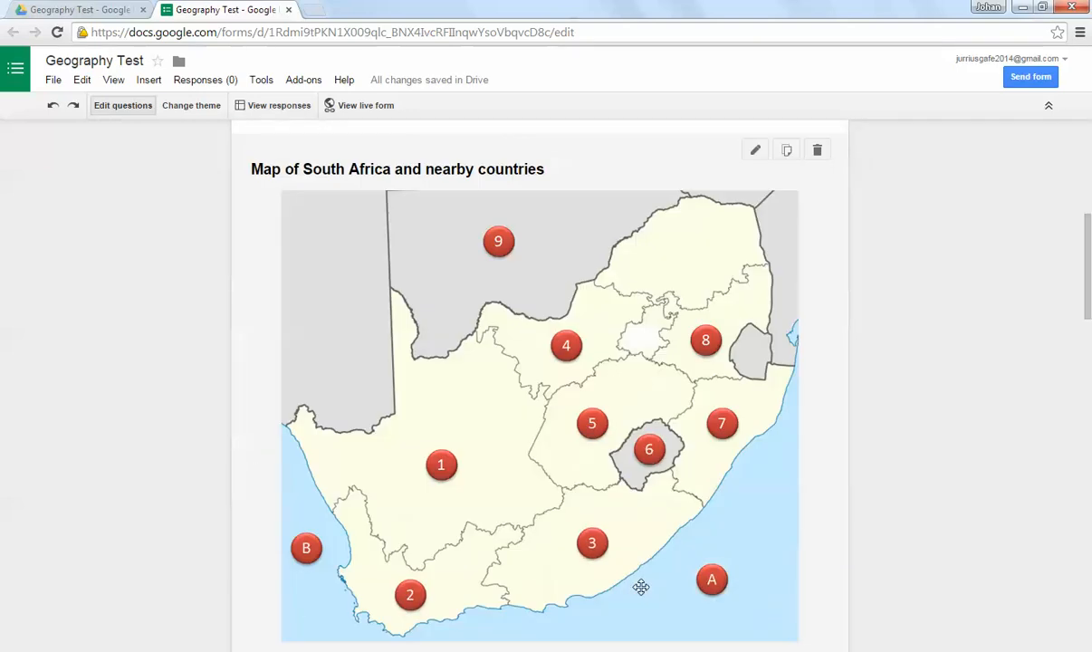
pyautogui.scroll(10, 640, 586)
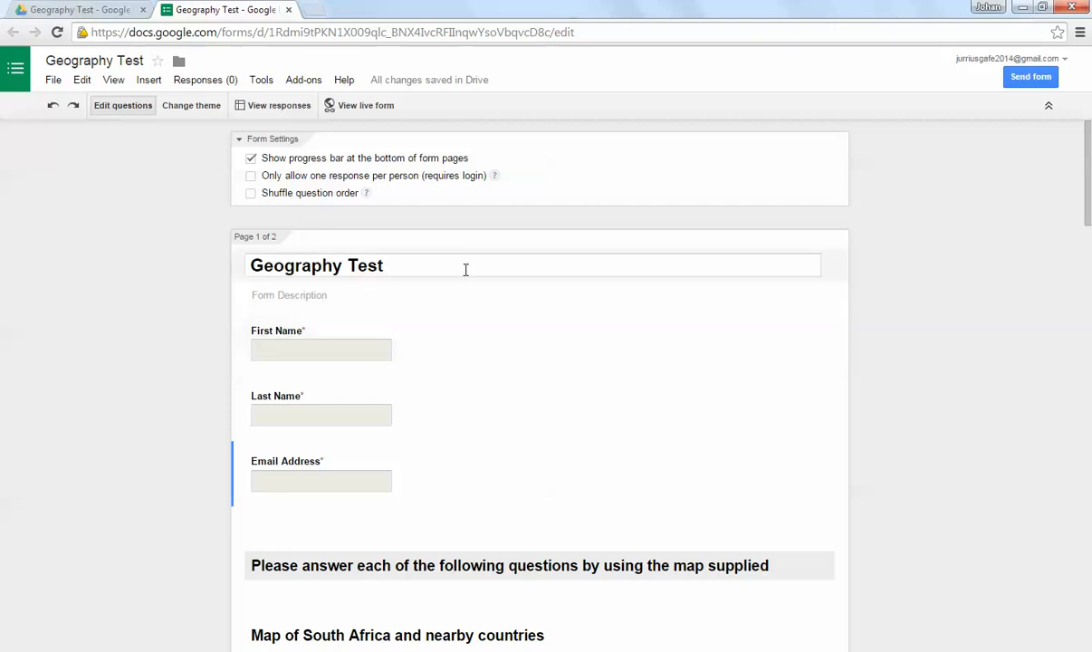
pyautogui.click(359, 106)
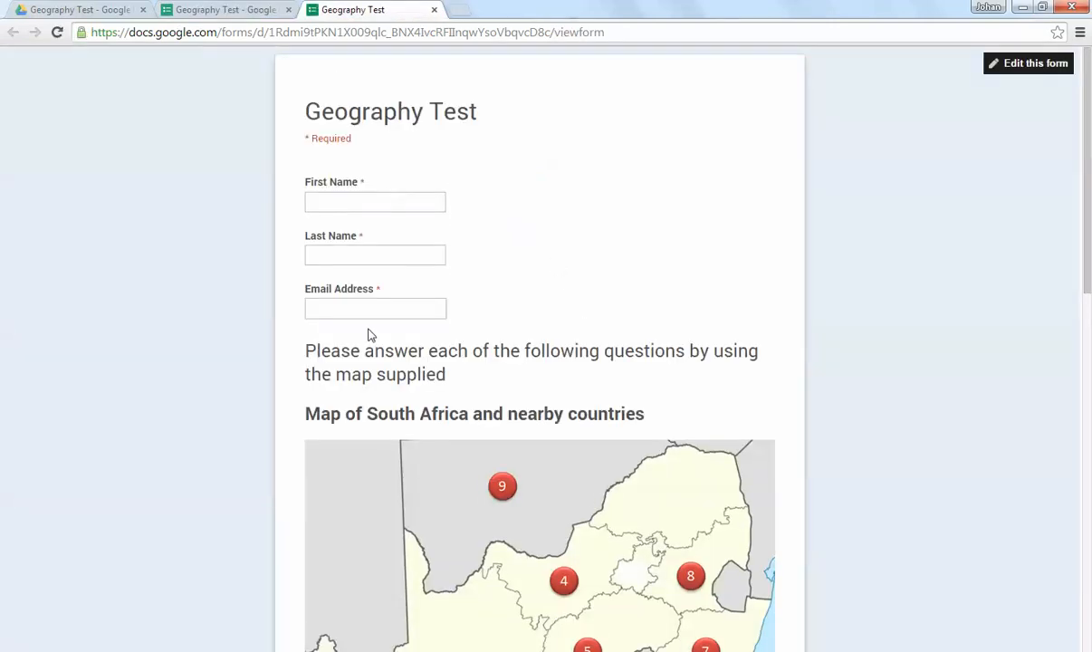
pyautogui.scroll(-10, 700, 358)
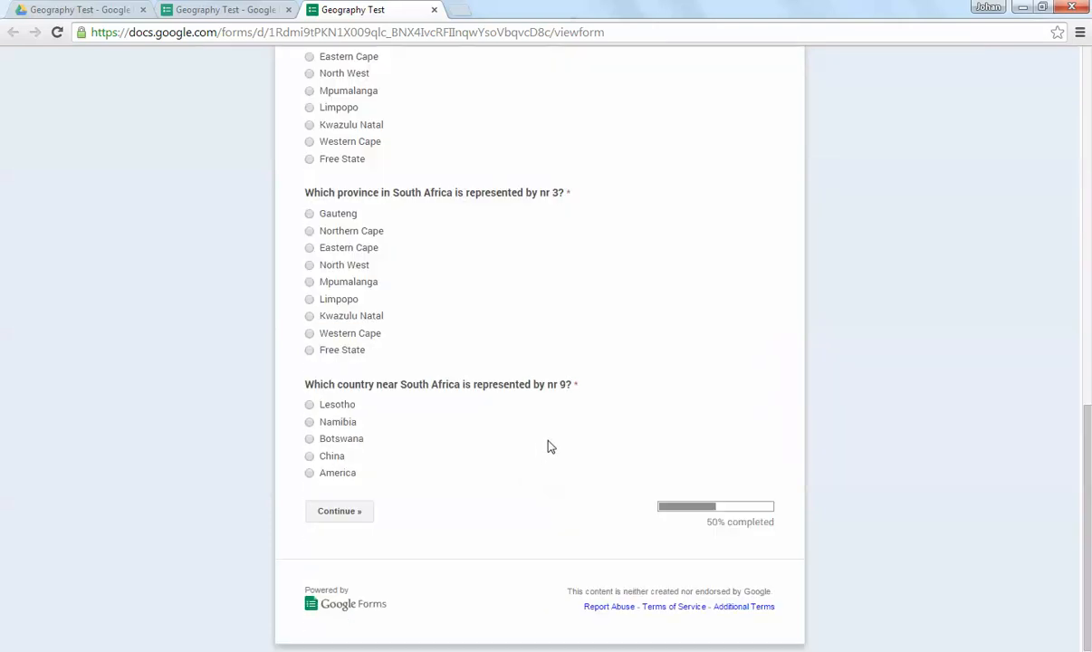
pyautogui.scroll(10, 548, 445)
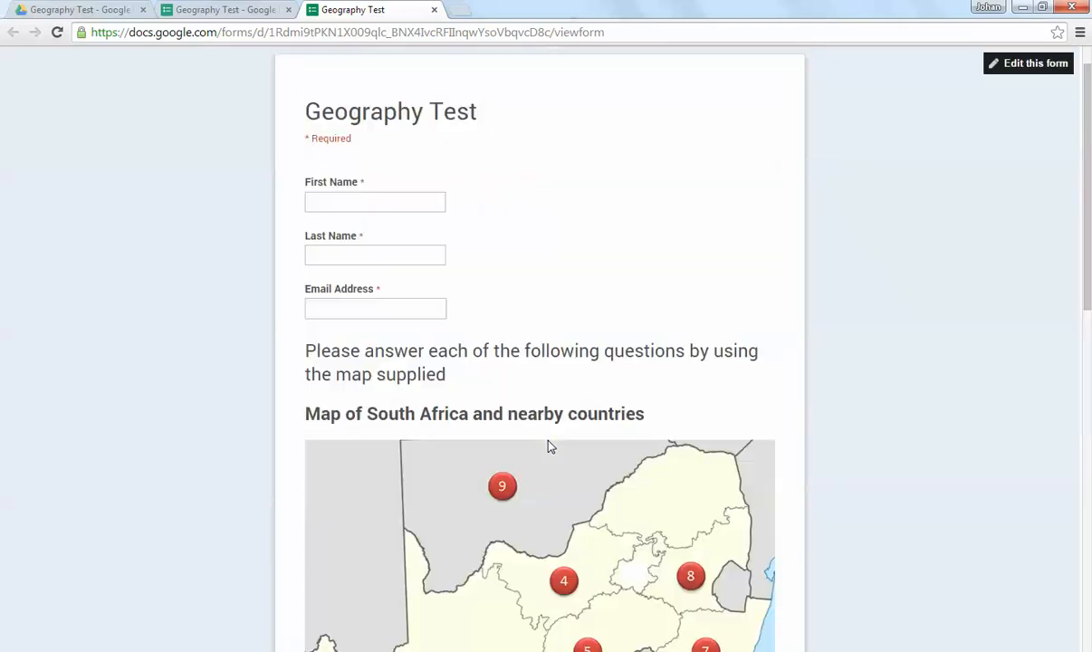
pyautogui.click(211, 9)
pyautogui.click(349, 8)
pyautogui.click(432, 10)
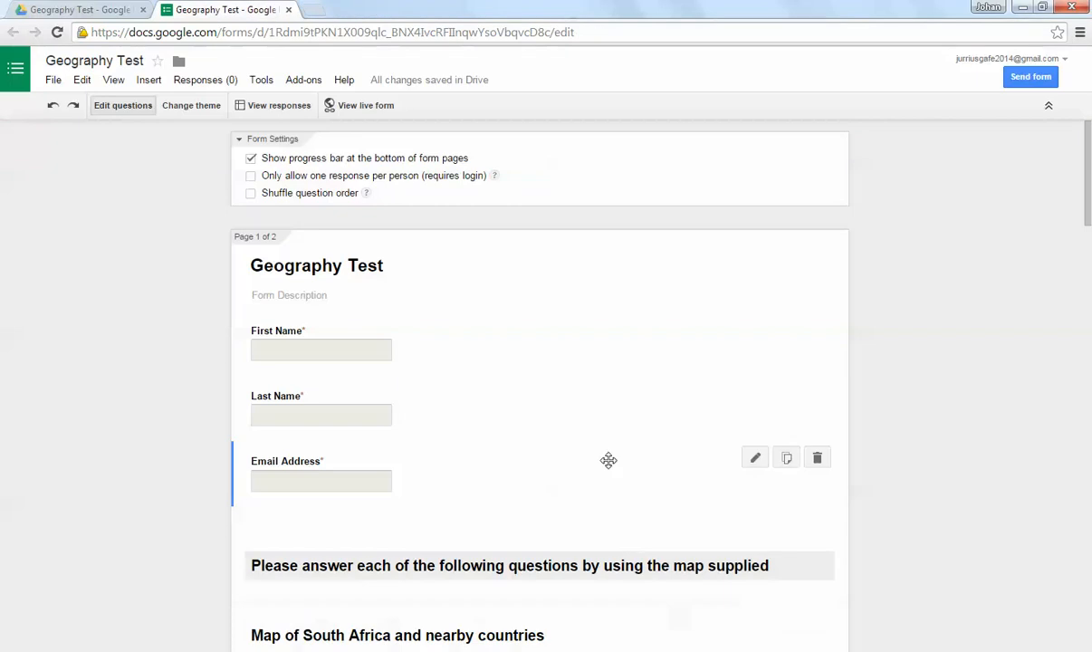
# Step: Reopen the live form and fill in the respondent's first name and last name
pyautogui.click(356, 111)
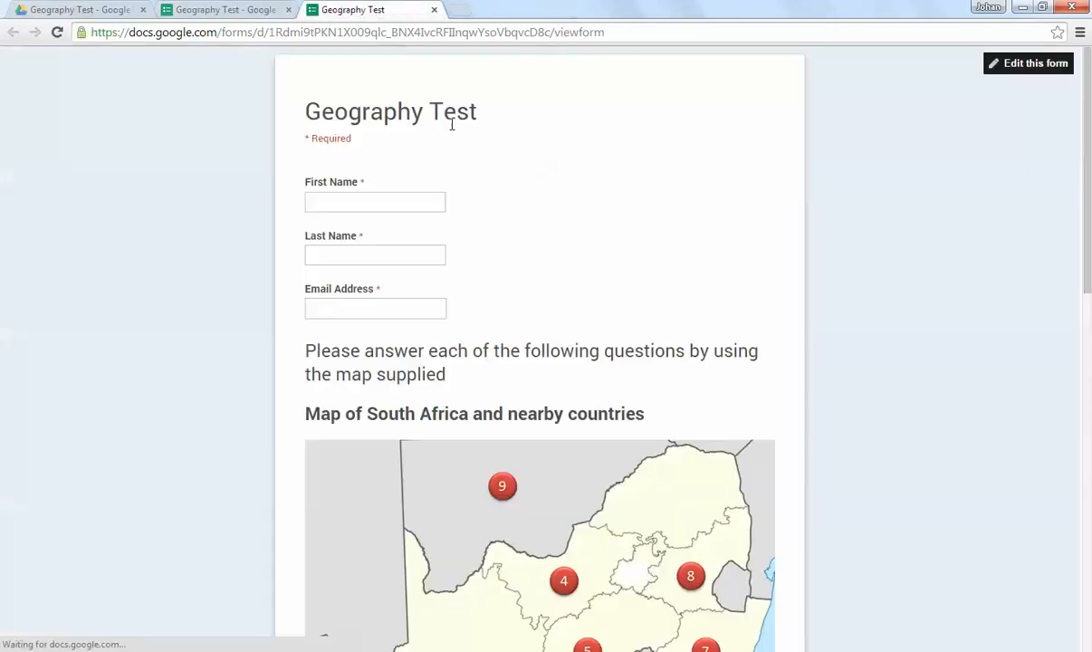
pyautogui.click(355, 196)
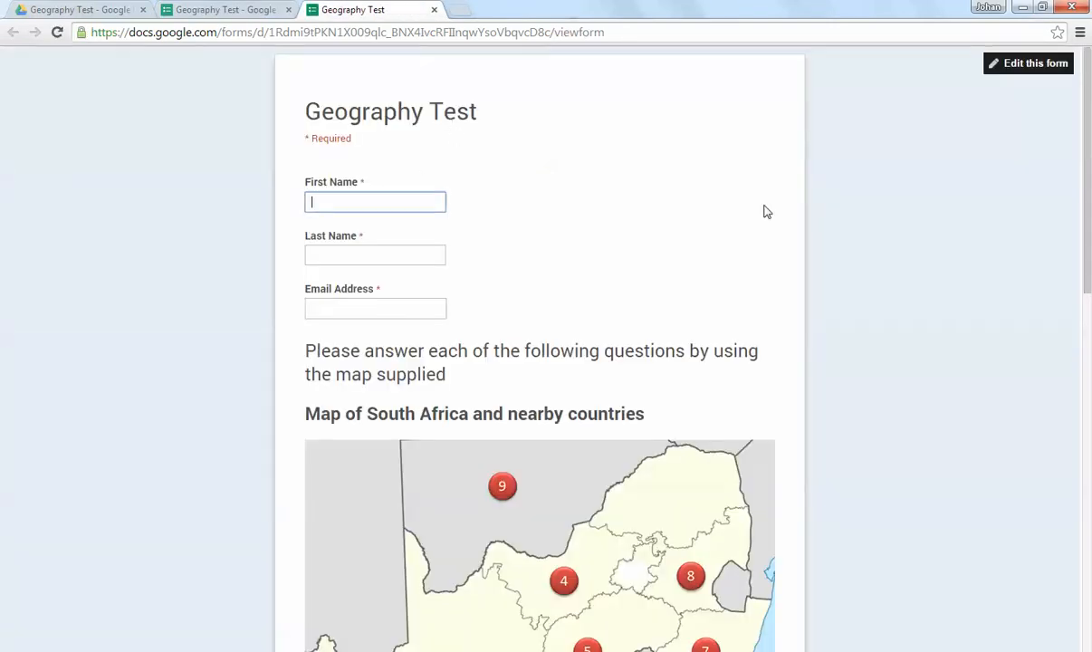
pyautogui.write('Johan')
pyautogui.press('Tab')
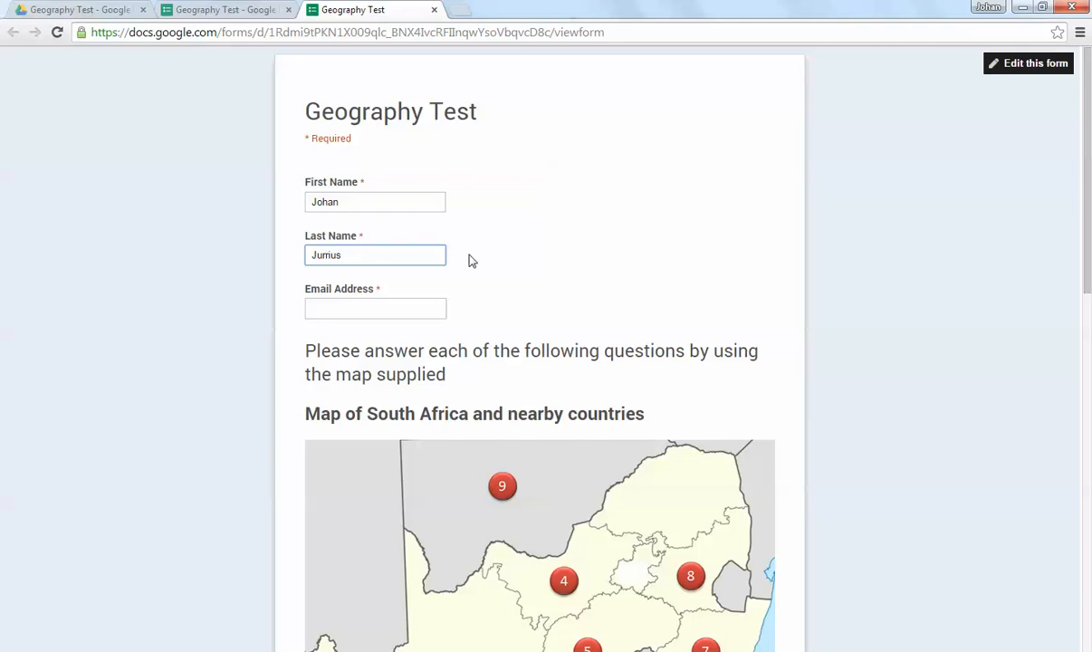
# Step: Fill in the respondent's e-mail in the Email Address field of the live form
pyautogui.click(357, 307)
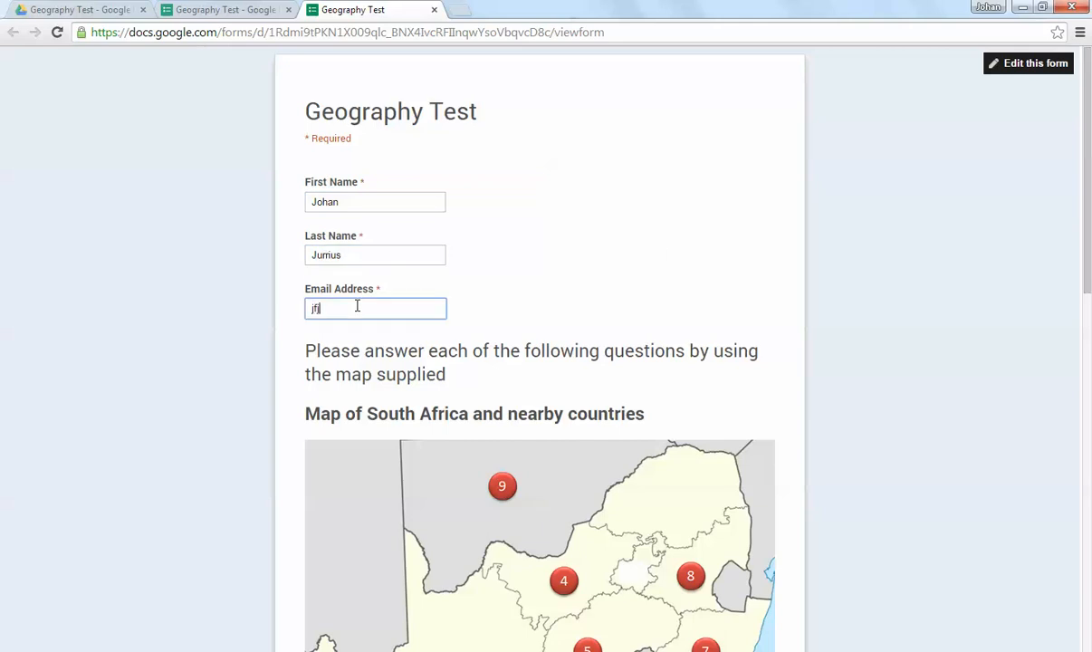
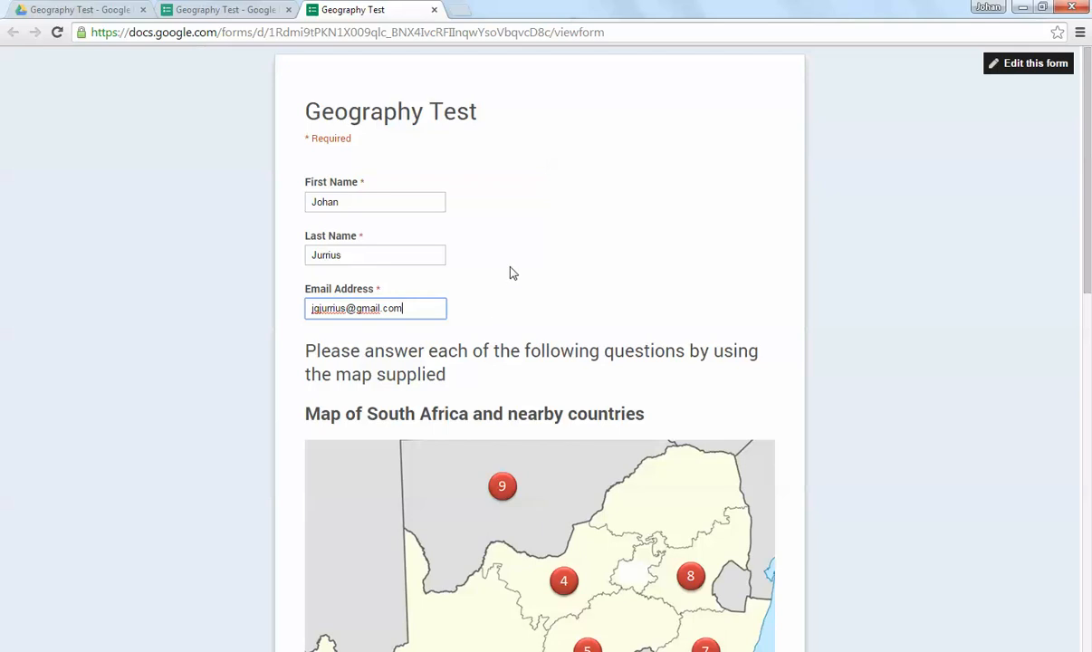
# Step: In the live form, answer Northern Cape for province nr 1 and Eastern Cape for province nr 3
pyautogui.click(336, 201)
pyautogui.click(371, 248)
pyautogui.click(434, 308)
pyautogui.scroll(-6, 571, 181)
pyautogui.scroll(-1, 525, 263)
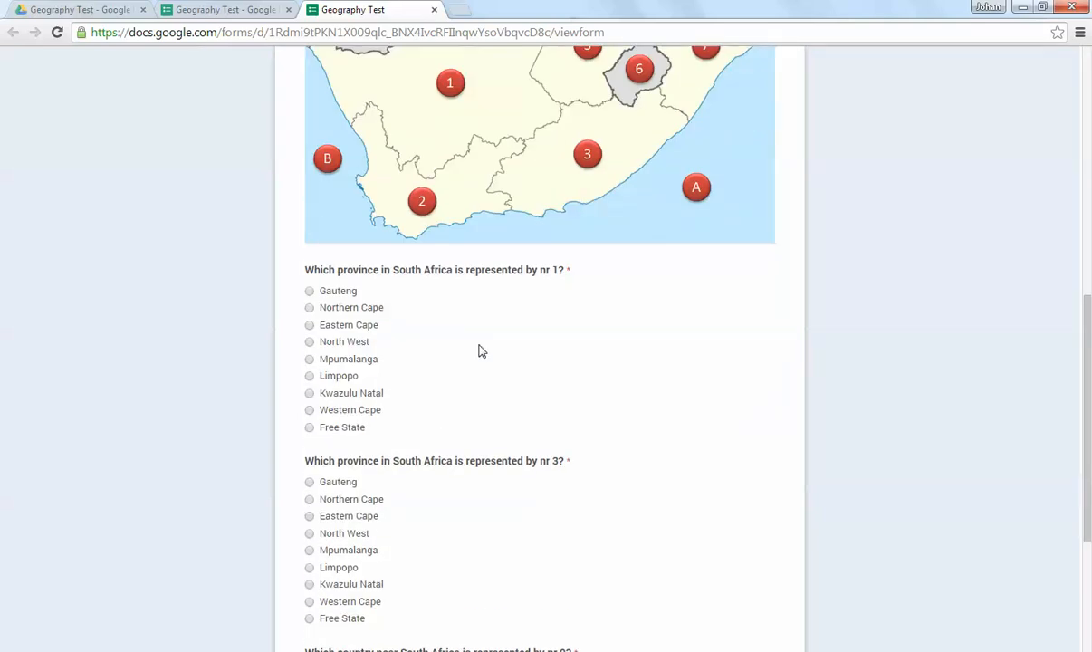
pyautogui.scroll(1, 435, 308)
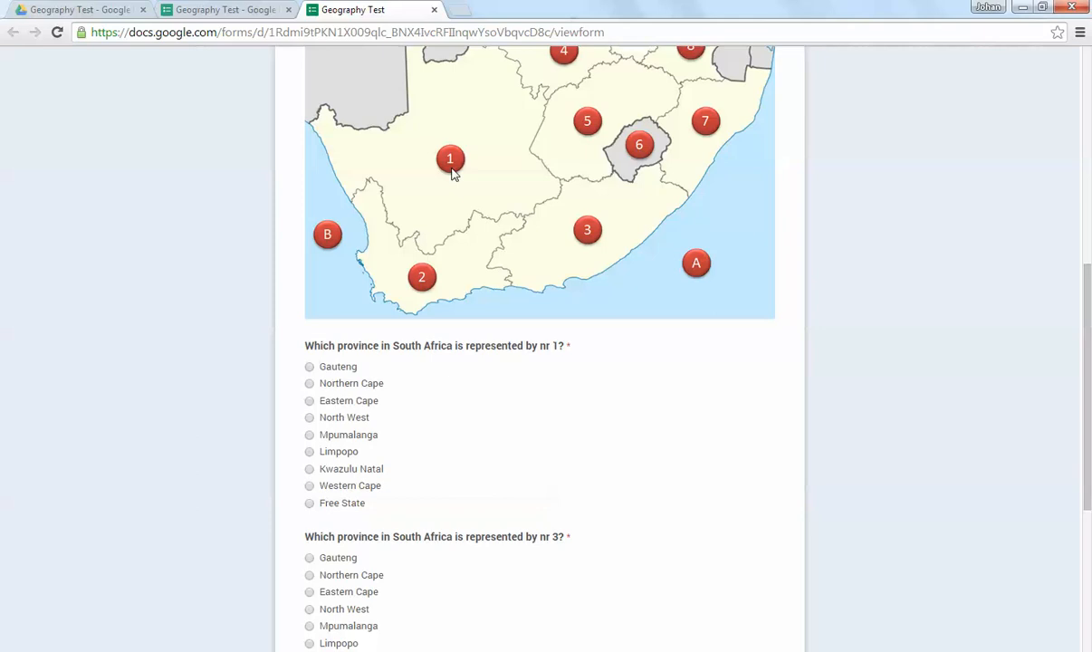
pyautogui.click(309, 383)
pyautogui.click(309, 592)
# Step: Answer Botswana for the country represented by nr 9 and continue to the form's second page
pyautogui.scroll(-3, 543, 424)
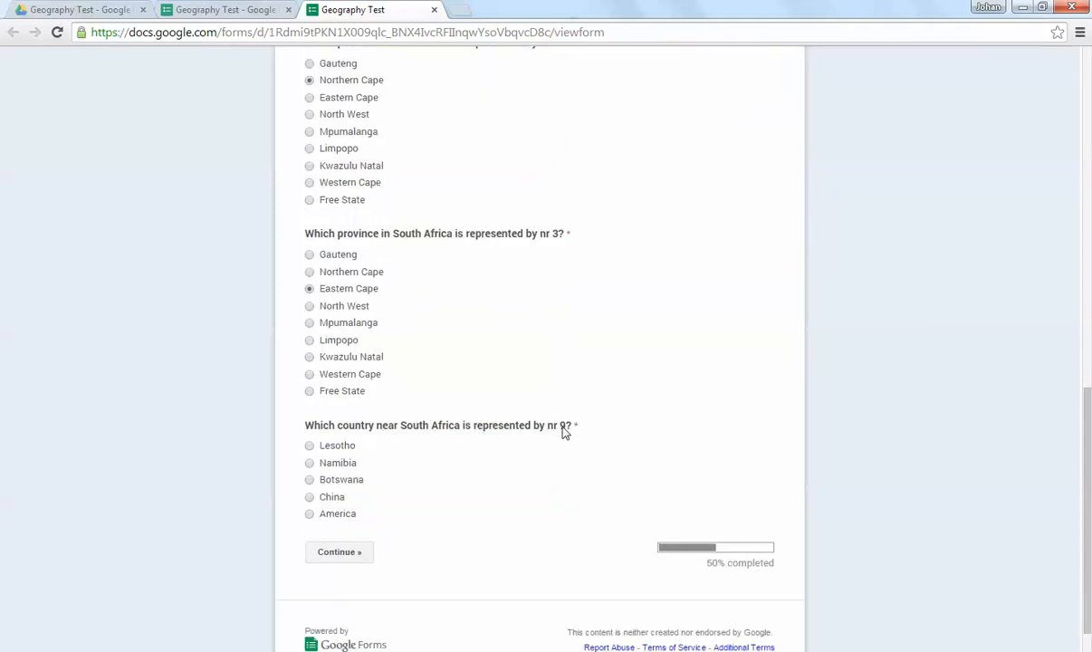
pyautogui.scroll(5, 561, 426)
pyautogui.scroll(-5, 533, 408)
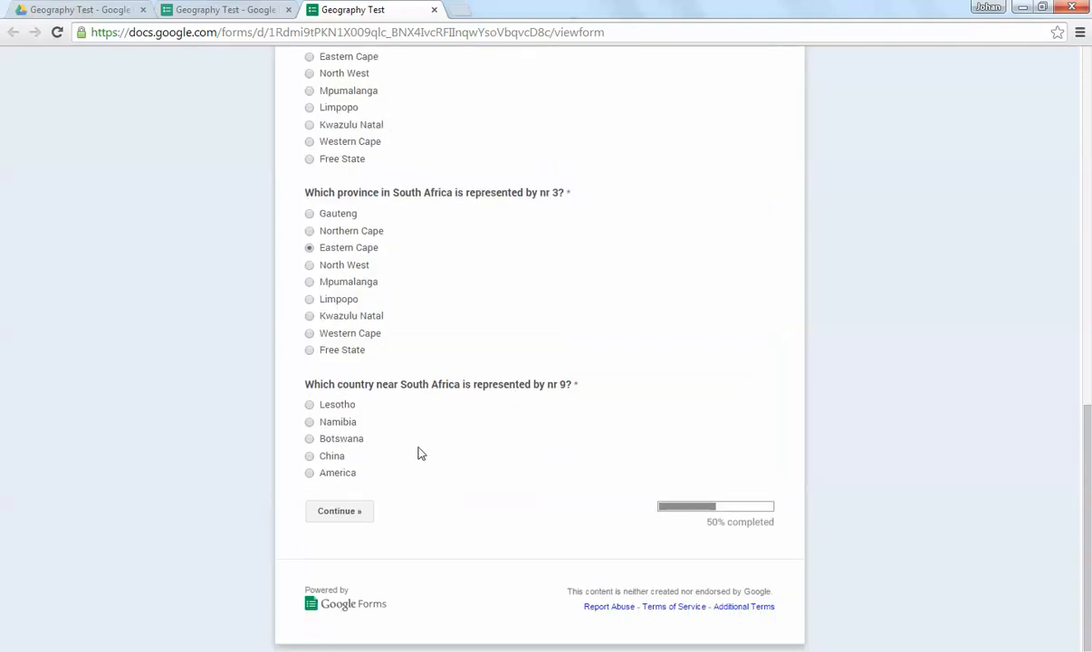
pyautogui.click(309, 438)
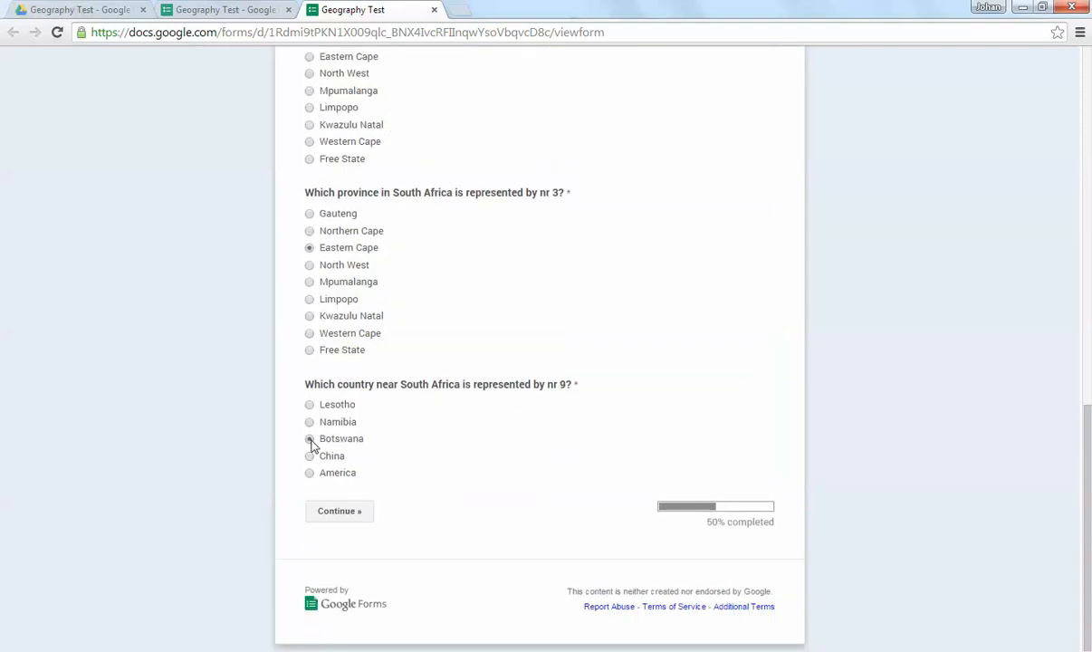
pyautogui.click(339, 512)
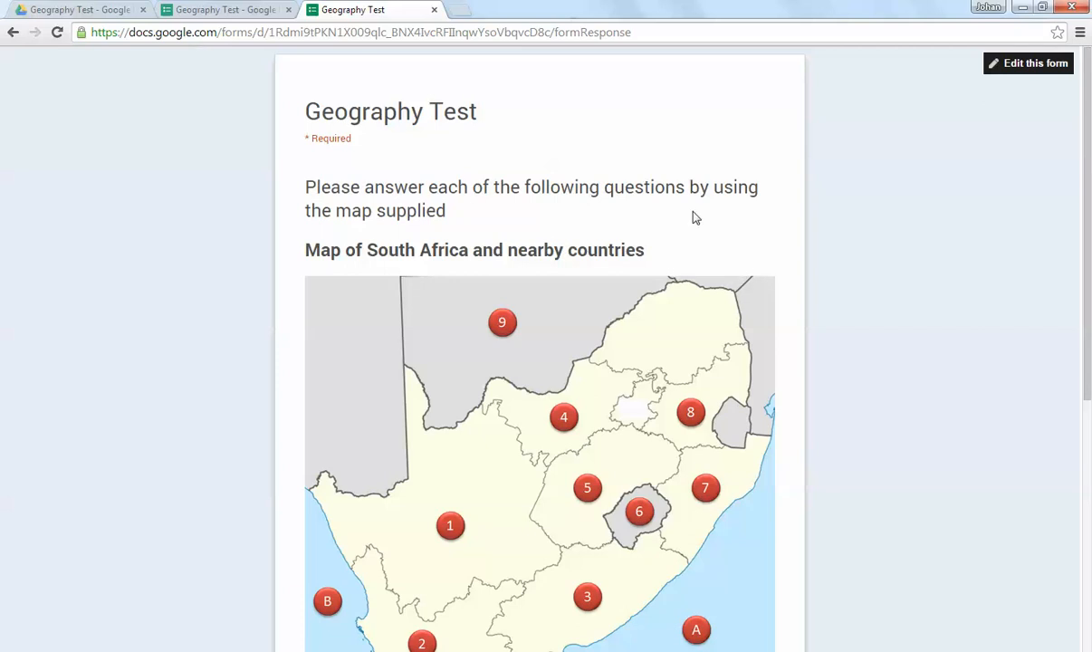
# Step: Answer Indian Ocean for A and Atlantic Ocean for B, and submit the test response
pyautogui.scroll(-4, 326, 272)
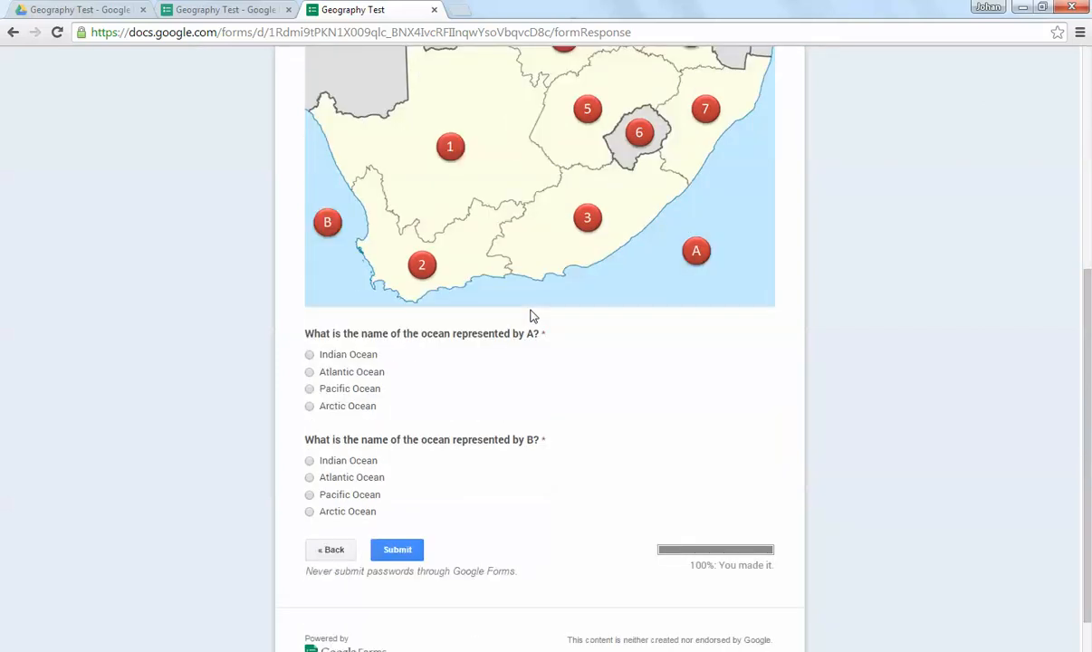
pyautogui.click(309, 355)
pyautogui.click(309, 479)
pyautogui.click(404, 553)
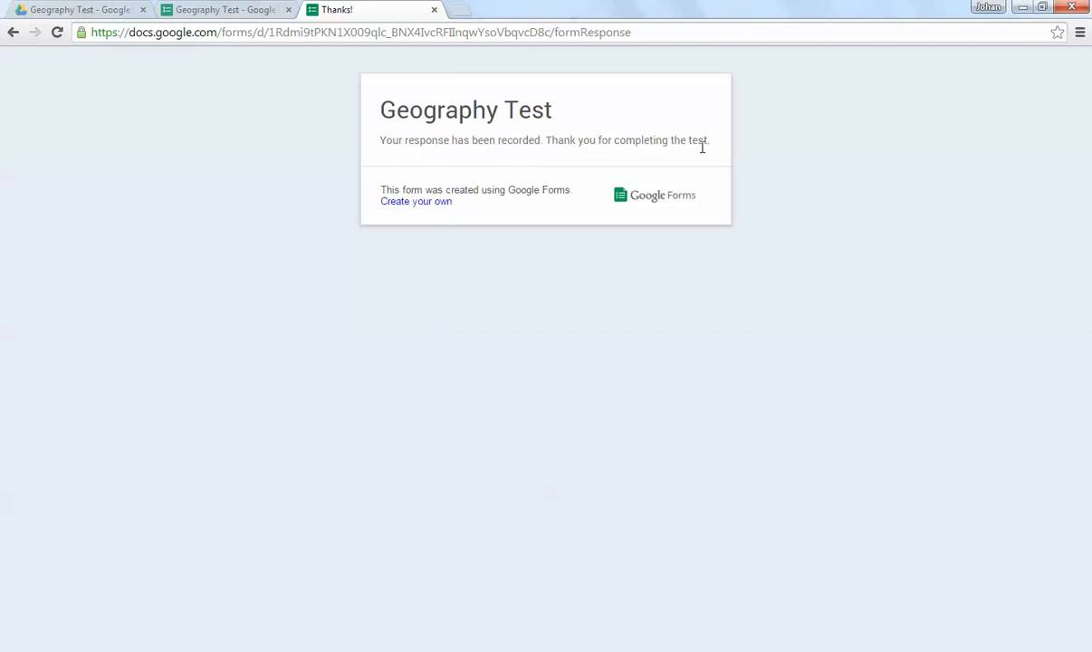
# Step: Compare the submitted form's confirmation message with the Confirmation Page text in the editor, and close the live form
pyautogui.moveTo(710, 142); pyautogui.dragTo(362, 141)
pyautogui.click(225, 10)
pyautogui.scroll(-20, 366, 442)
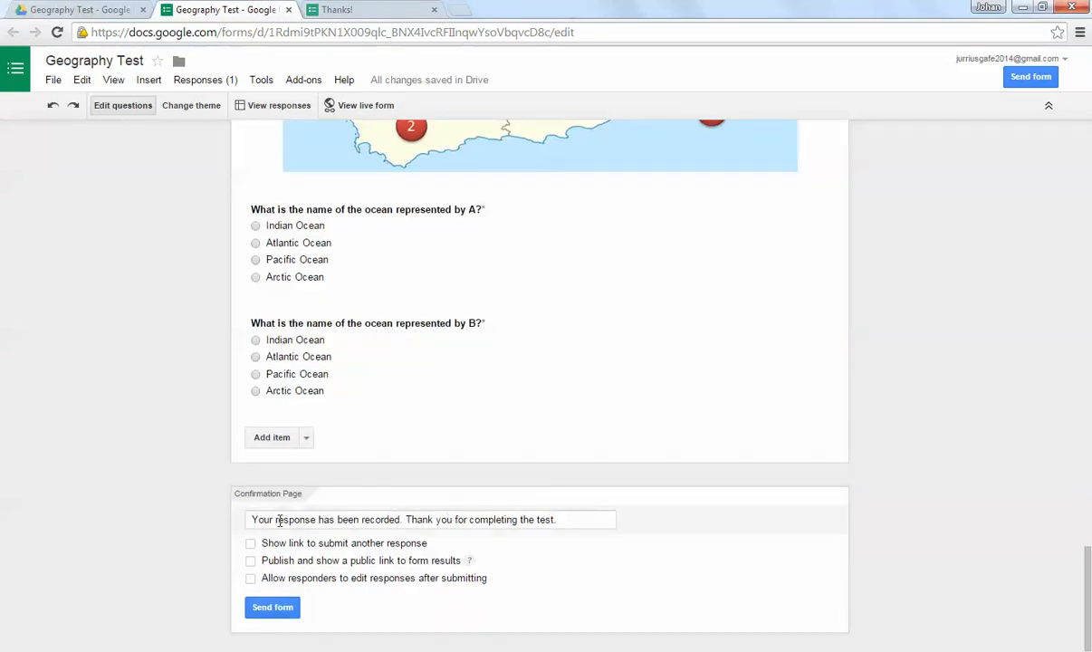
pyautogui.moveTo(248, 521); pyautogui.dragTo(569, 519)
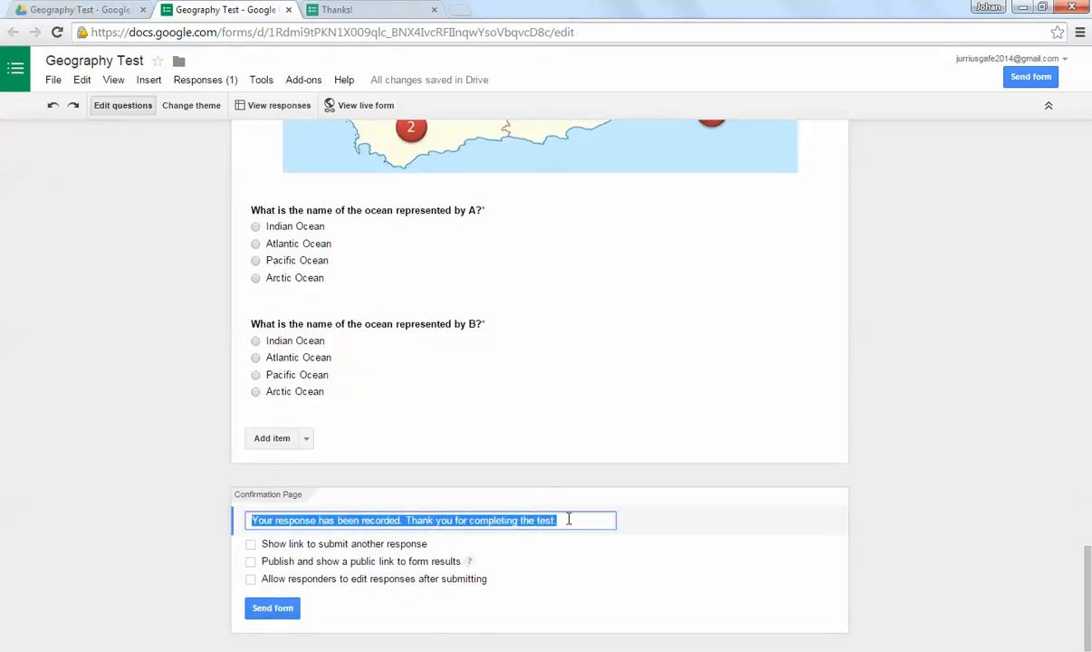
pyautogui.click(333, 11)
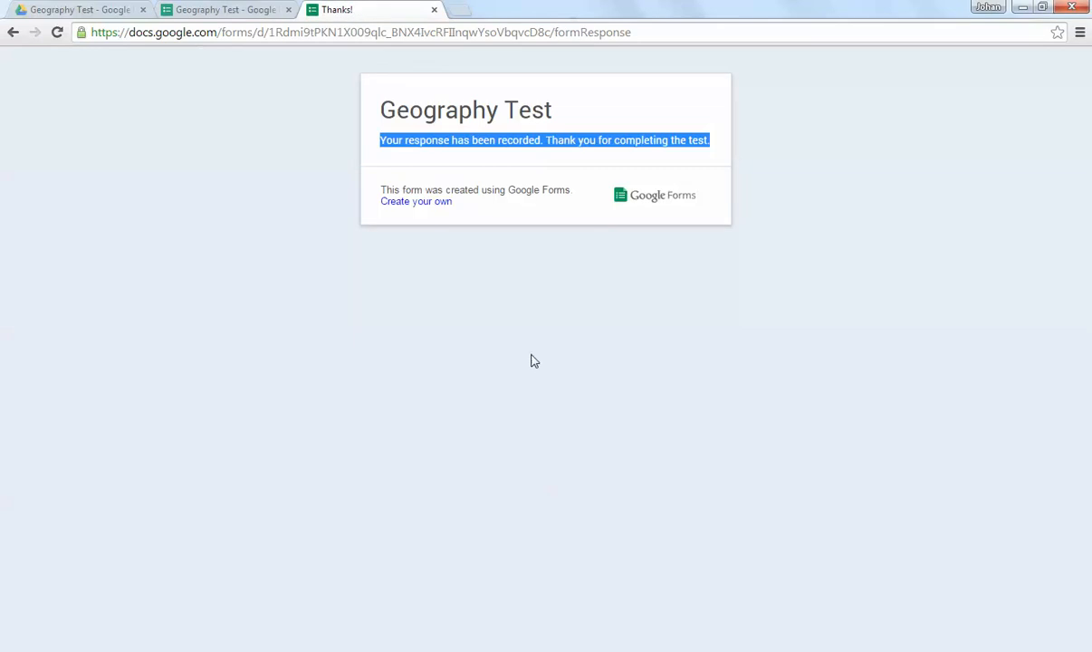
pyautogui.click(513, 232)
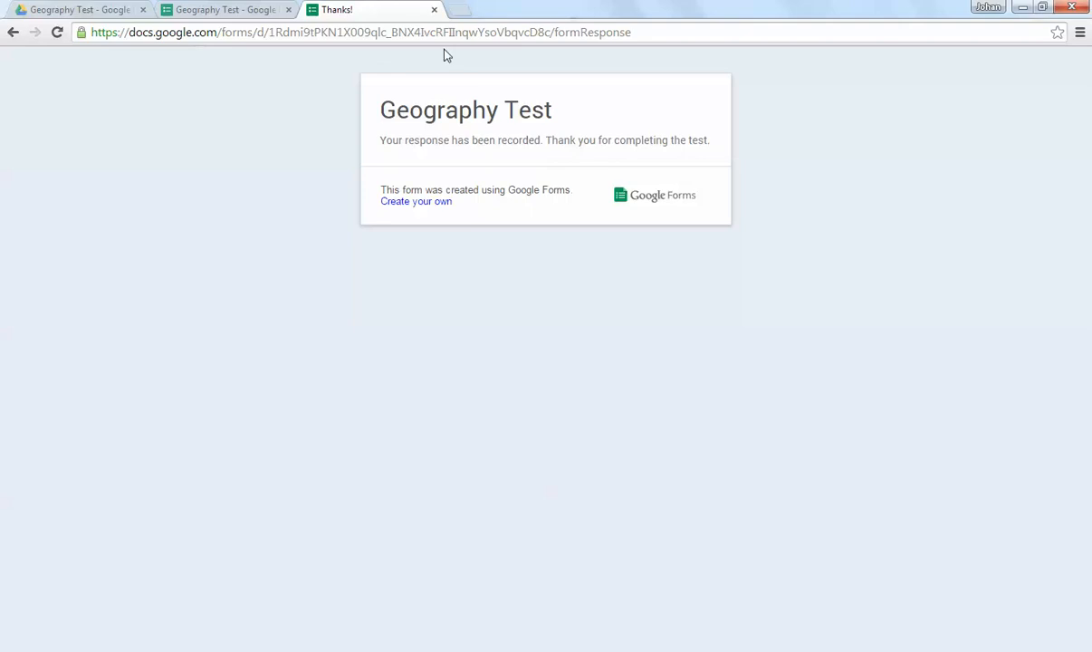
pyautogui.click(436, 10)
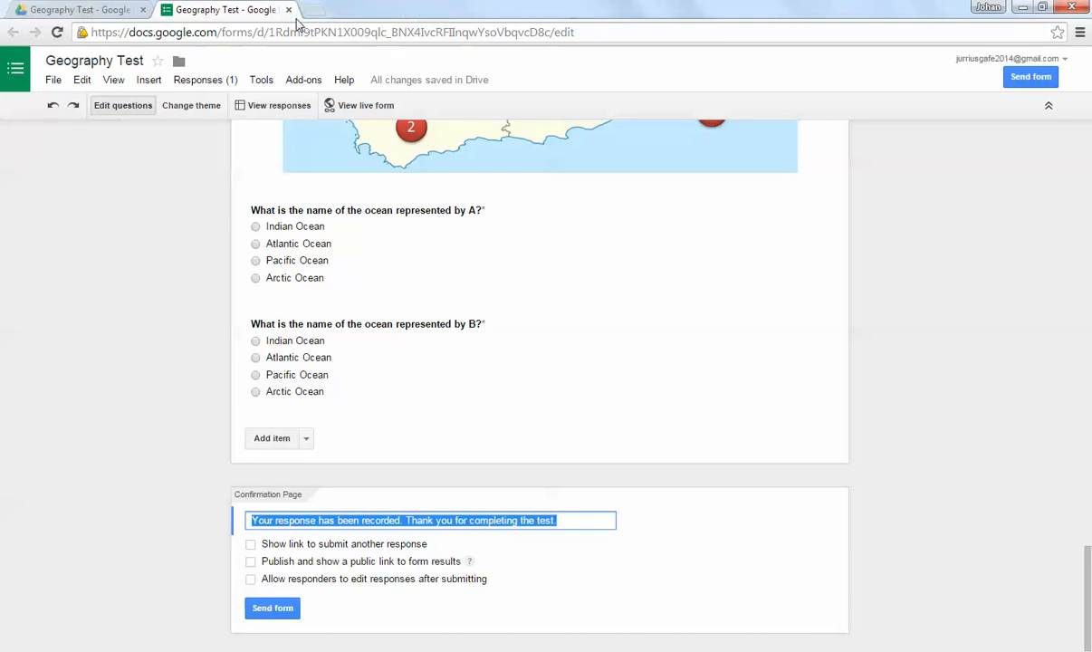
# Step: Open the form's response spreadsheet and examine the recorded timestamp and province answers
pyautogui.scroll(3, 476, 409)
pyautogui.scroll(15, 475, 409)
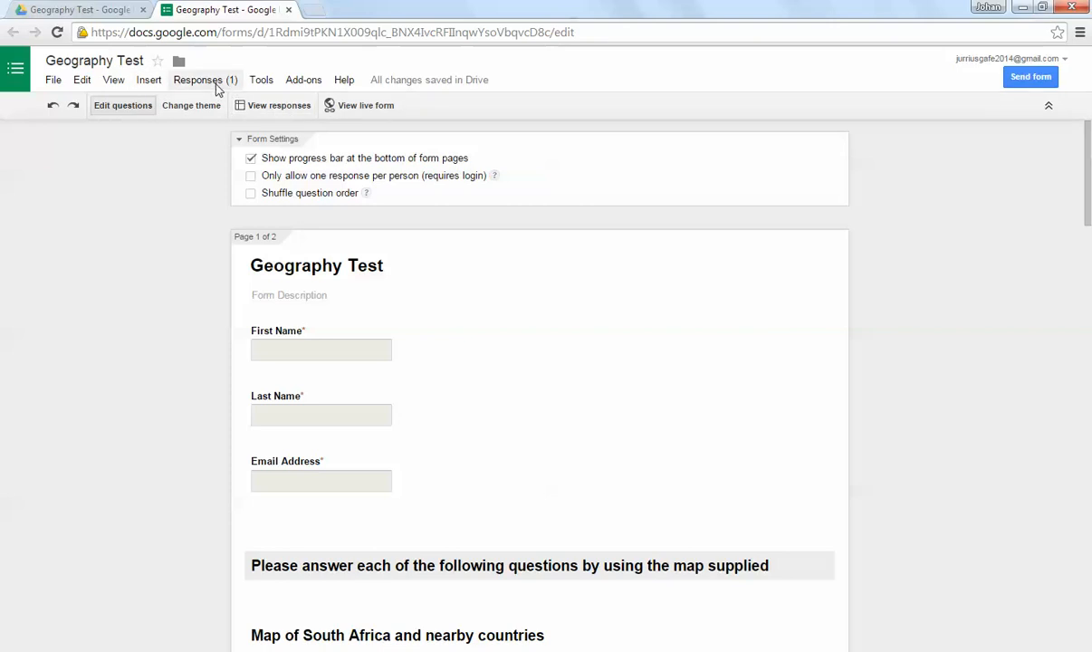
pyautogui.click(281, 108)
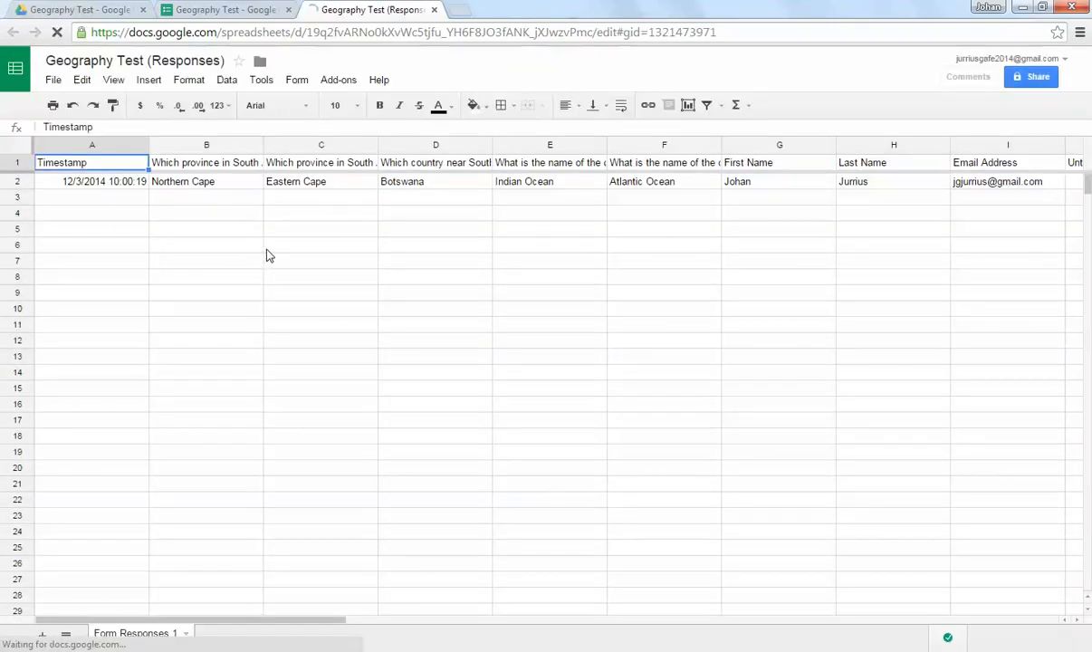
pyautogui.click(100, 186)
pyautogui.click(179, 181)
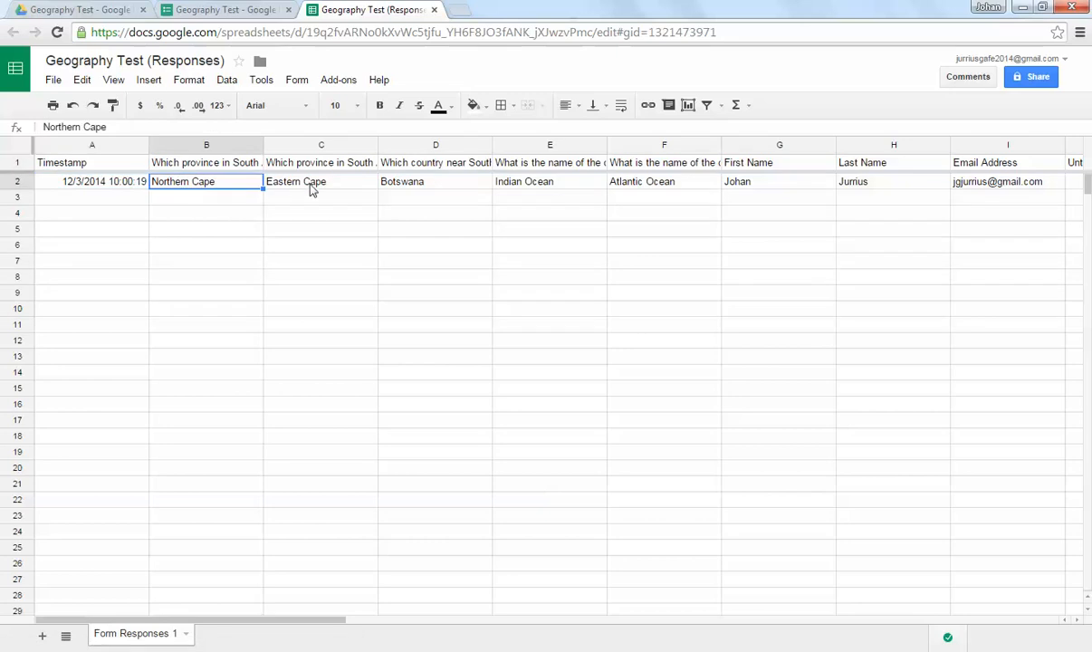
pyautogui.click(297, 181)
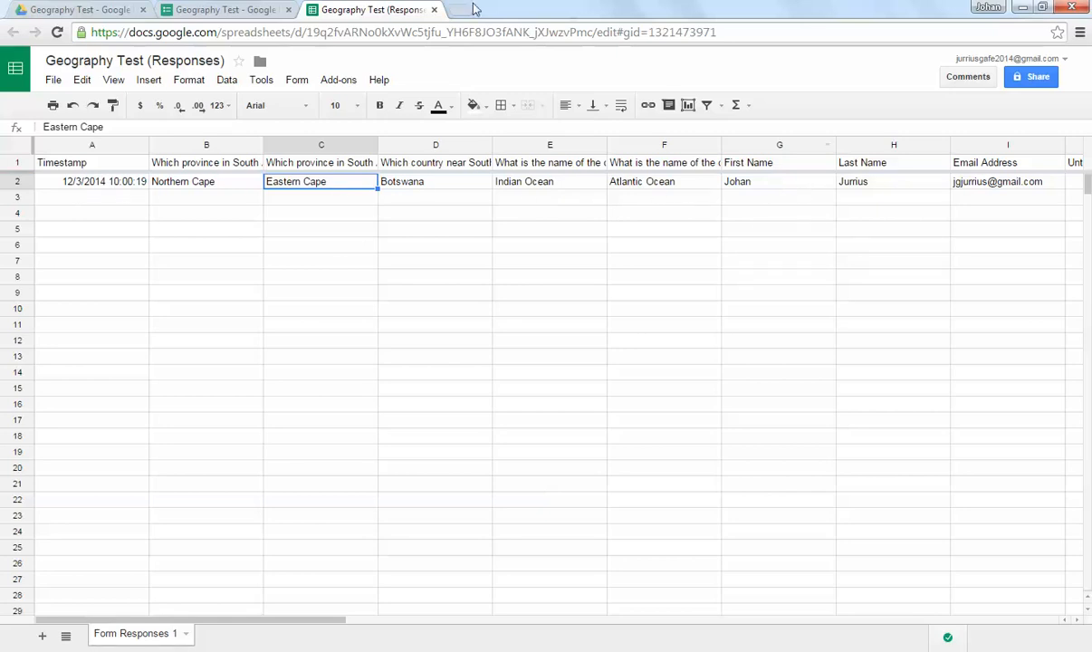
# Step: Return to the form editor, reopen the live form and enter a second respondent's first name
pyautogui.click(247, 12)
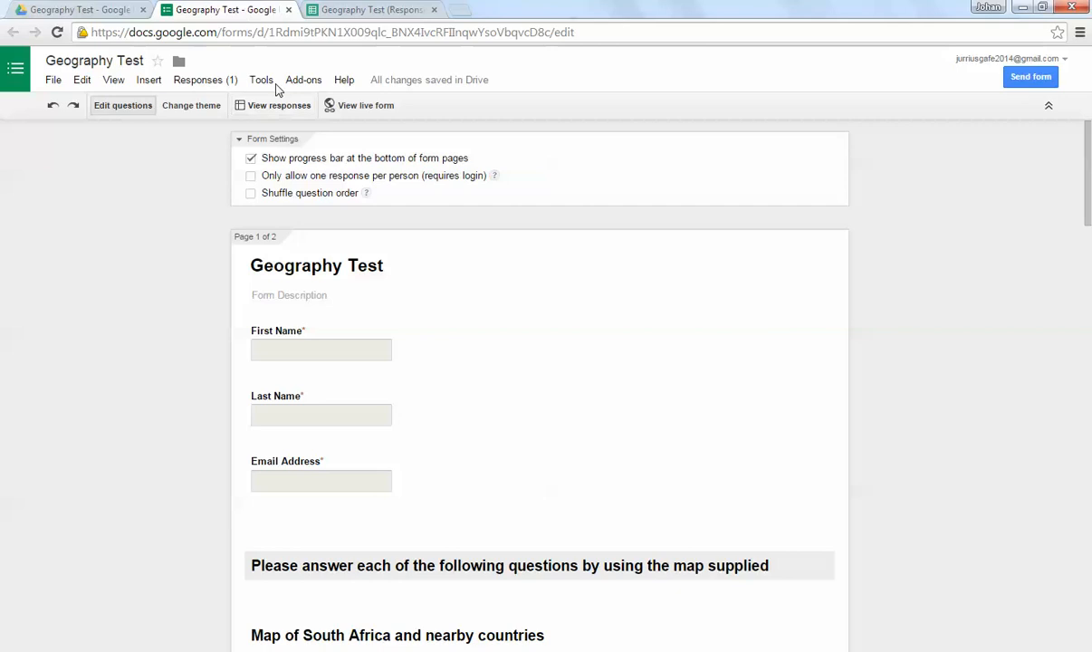
pyautogui.click(367, 106)
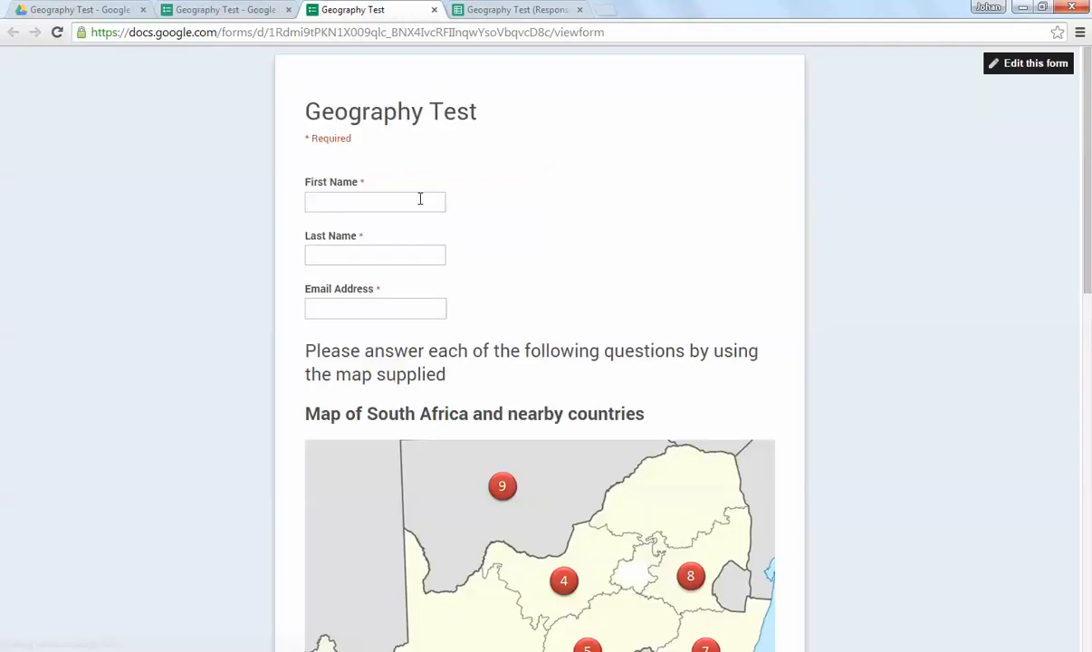
pyautogui.click(414, 203)
pyautogui.write('Joh')
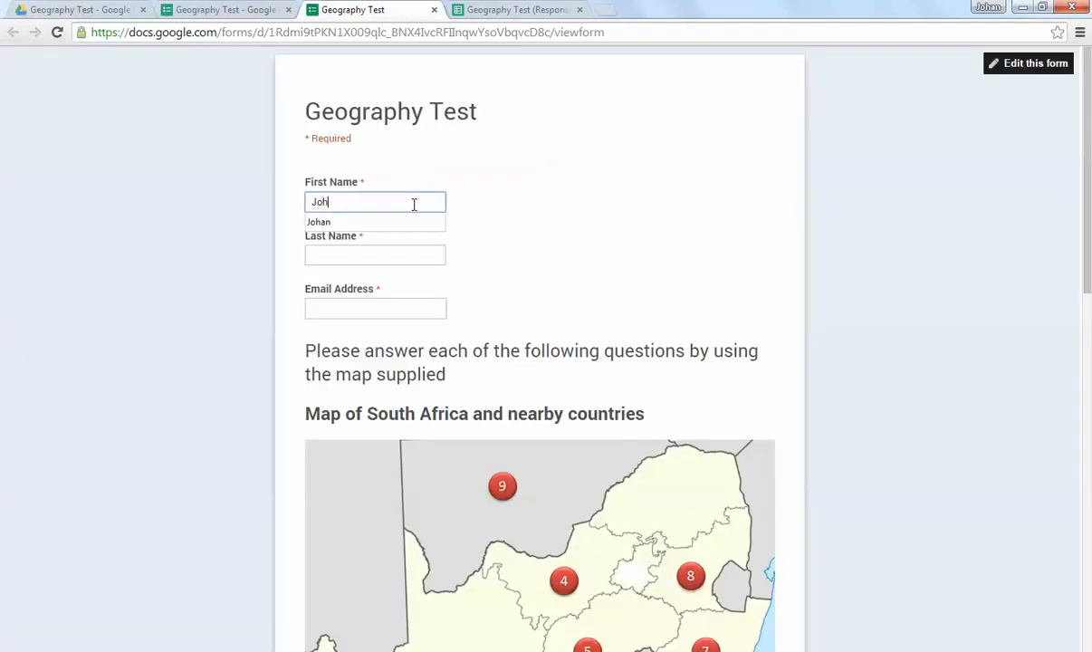
pyautogui.write('n')
pyautogui.press('Tab')
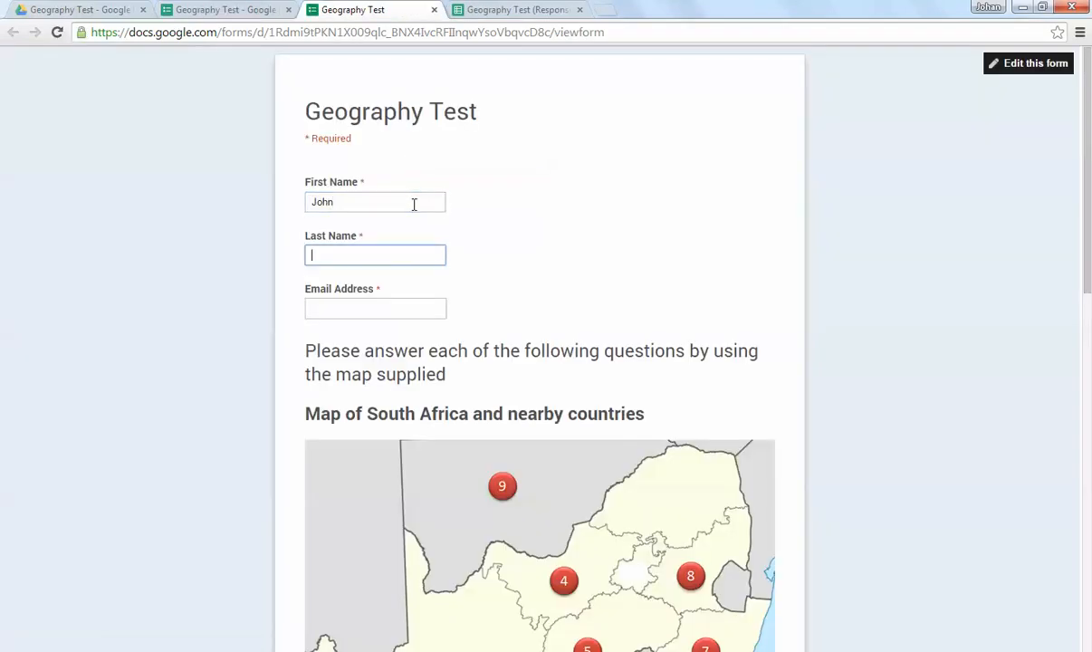
# Step: Complete the second respondent's last name and e-mail address, and check the filled-in details
pyautogui.click(376, 307)
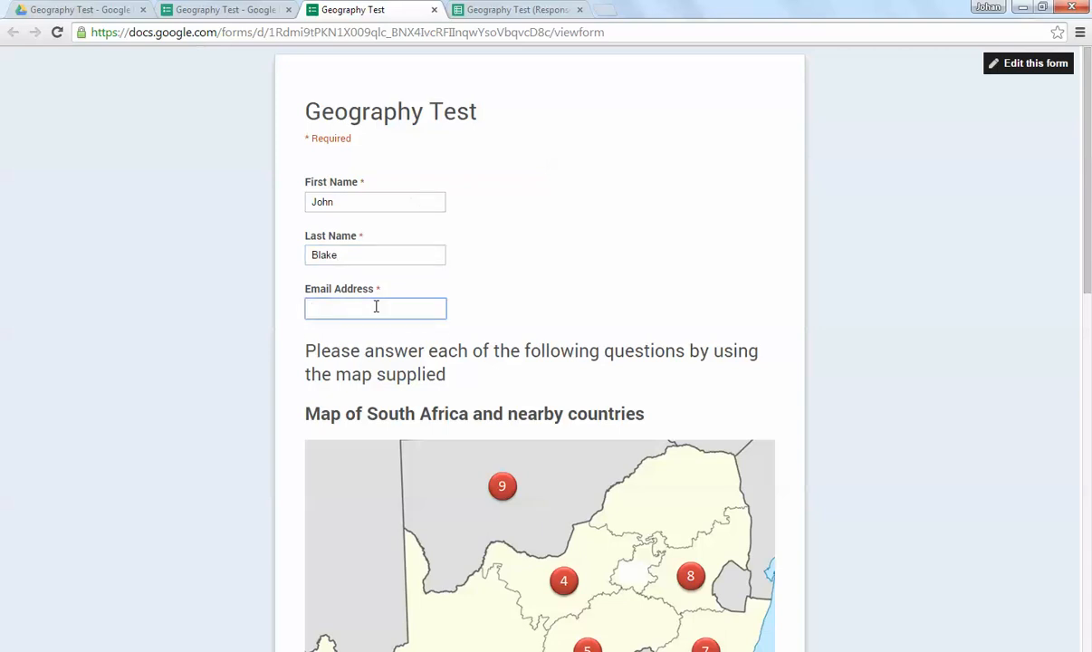
pyautogui.write('jgju')
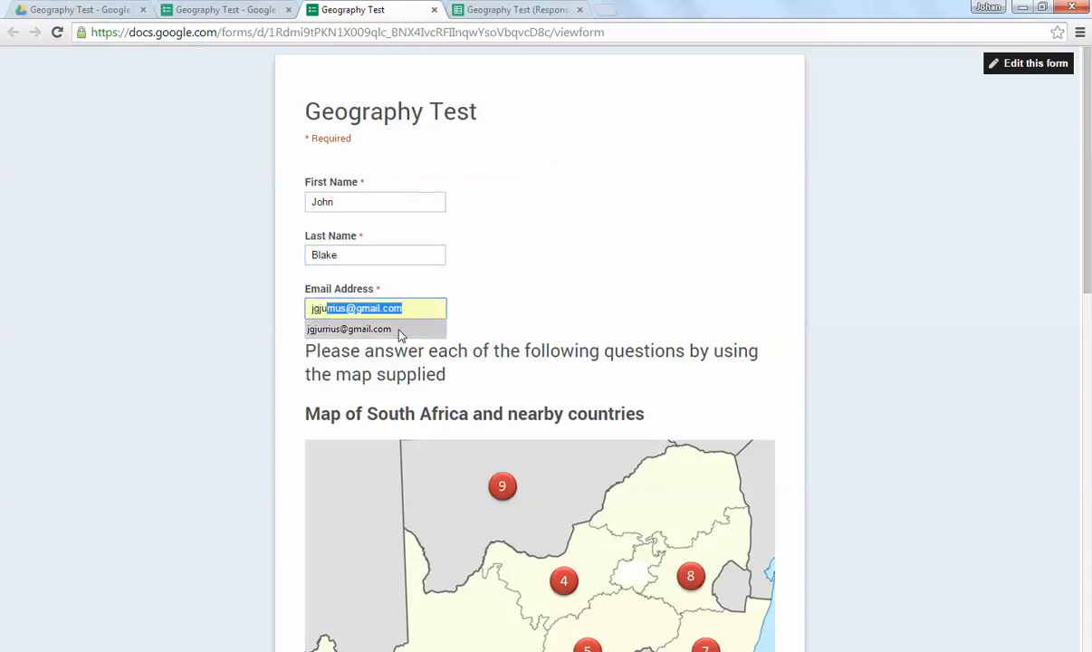
pyautogui.click(402, 330)
pyautogui.scroll(-1, 507, 272)
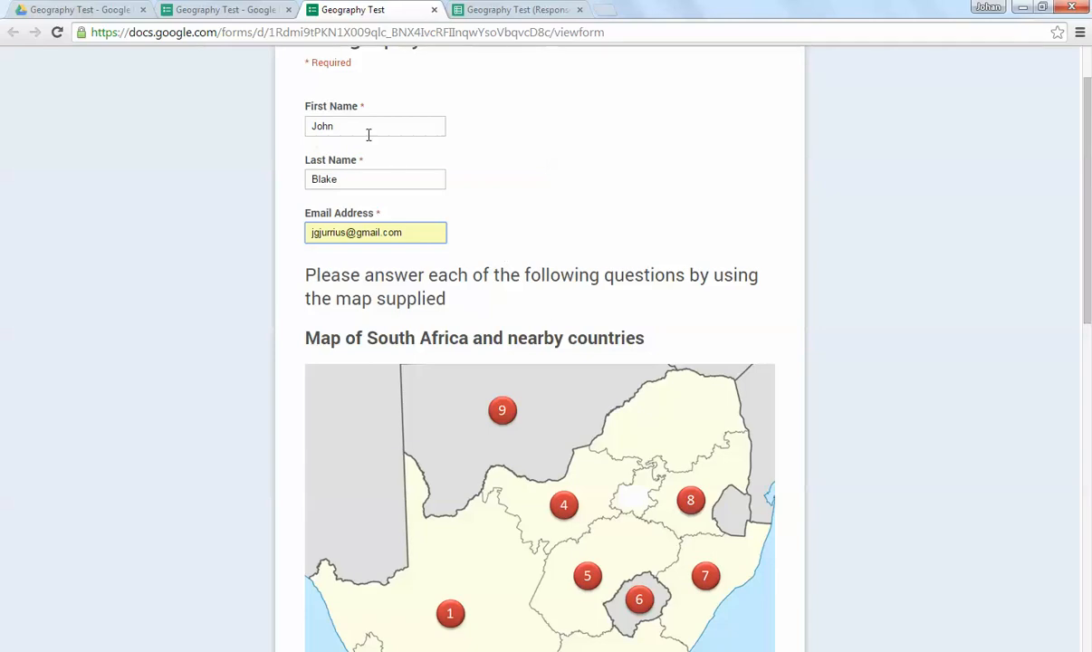
pyautogui.click(335, 120)
pyautogui.click(337, 172)
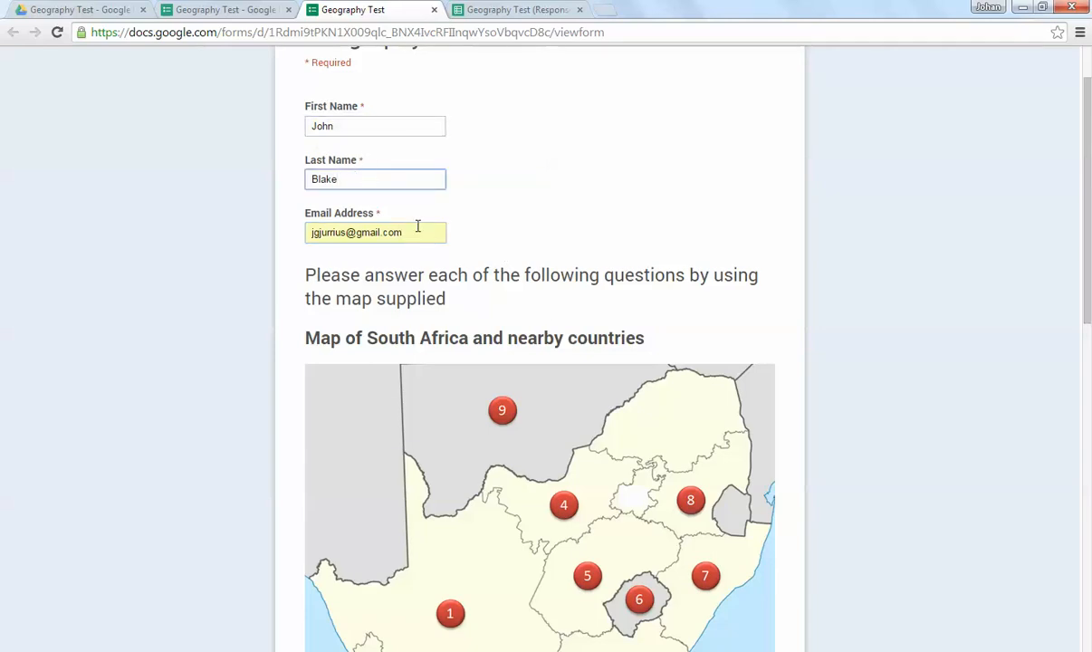
# Step: Answer Northern Cape for nr 1, North West for nr 3 and Botswana for nr 9, and continue to the second page
pyautogui.scroll(-7, 498, 282)
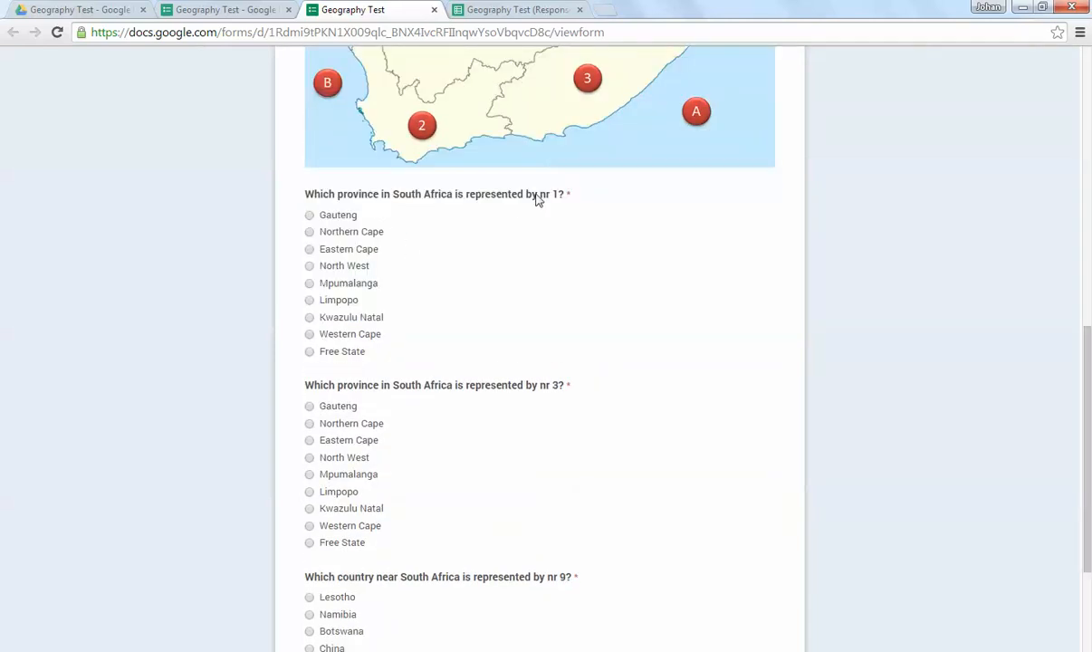
pyautogui.scroll(3, 461, 223)
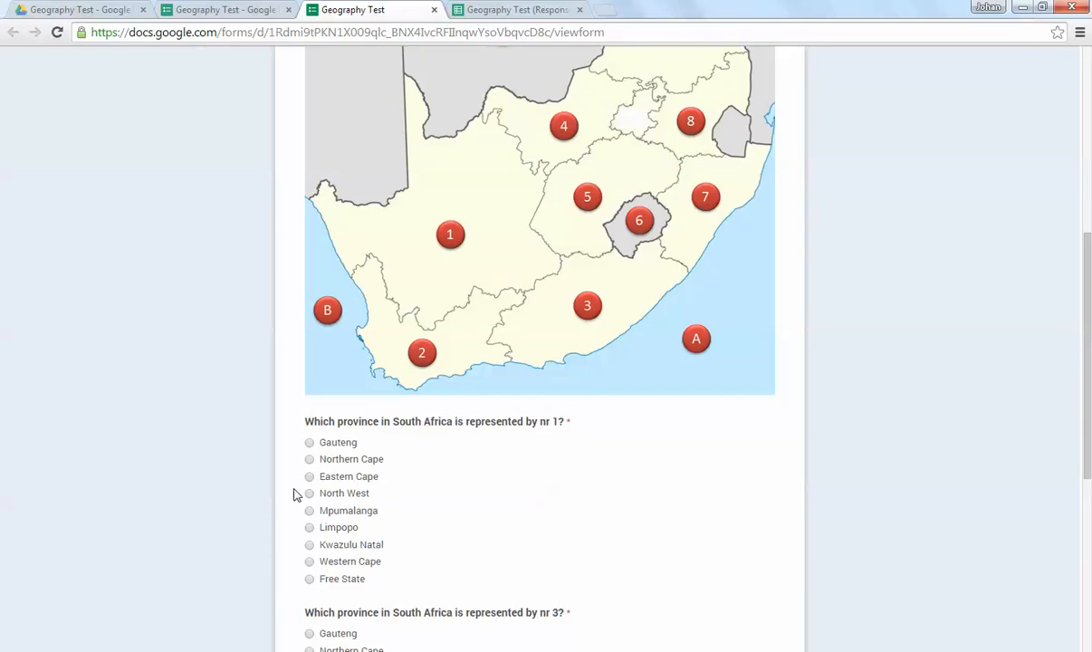
pyautogui.click(309, 460)
pyautogui.scroll(-3, 451, 439)
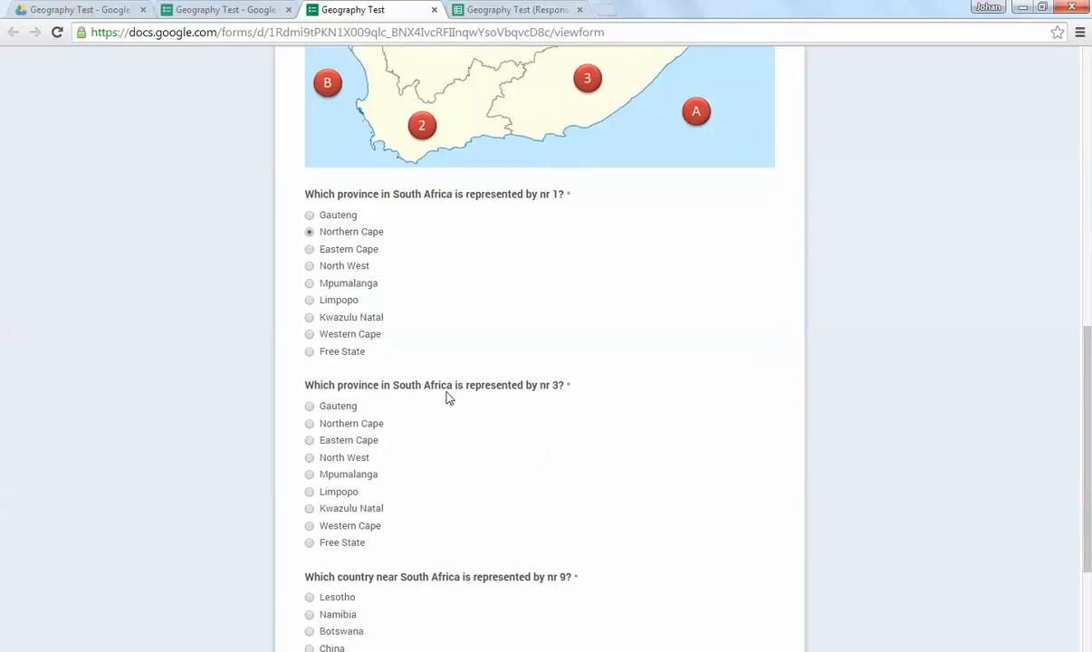
pyautogui.click(309, 457)
pyautogui.scroll(-1, 507, 345)
pyautogui.scroll(-2, 496, 317)
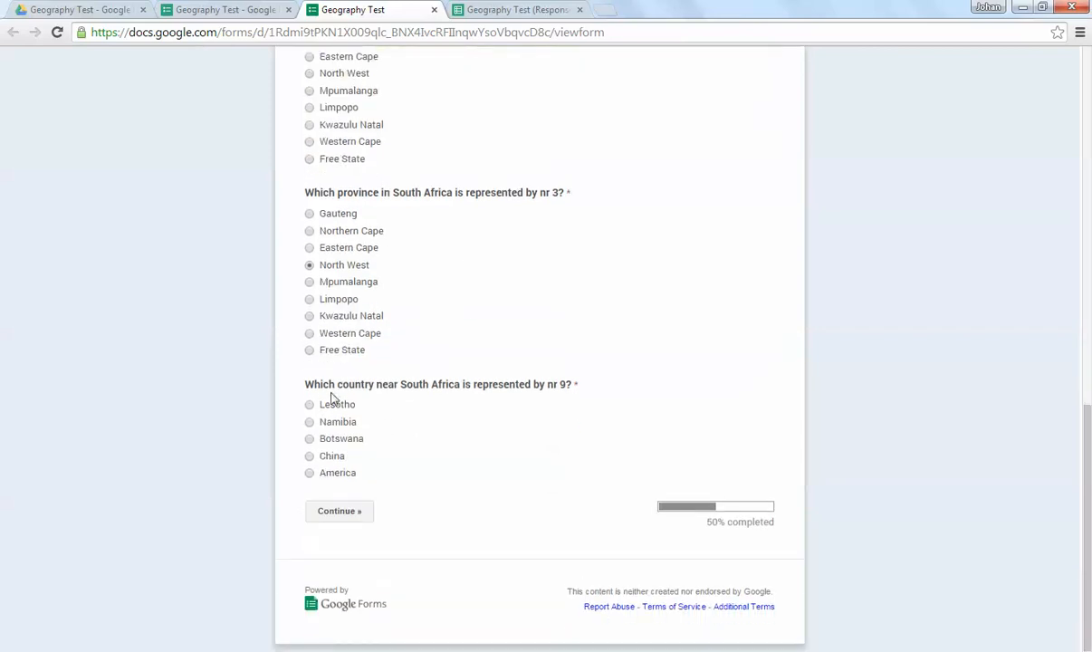
pyautogui.click(308, 438)
pyautogui.click(343, 511)
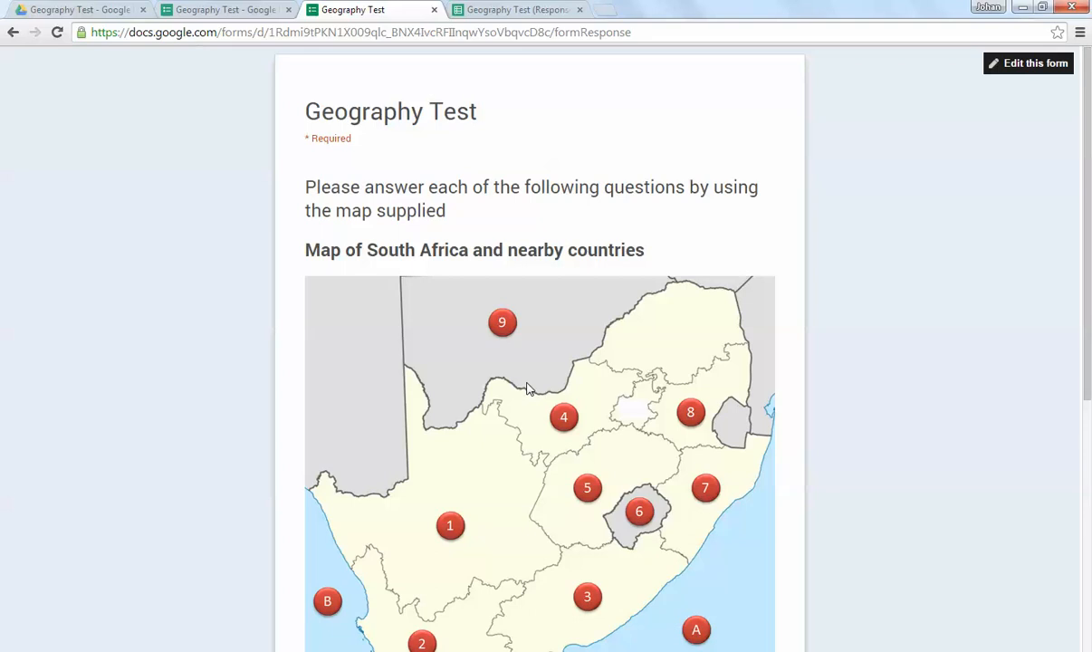
# Step: Answer Indian Ocean for A and Arctic Ocean for B, submit the second response and close the live form
pyautogui.scroll(-5, 594, 340)
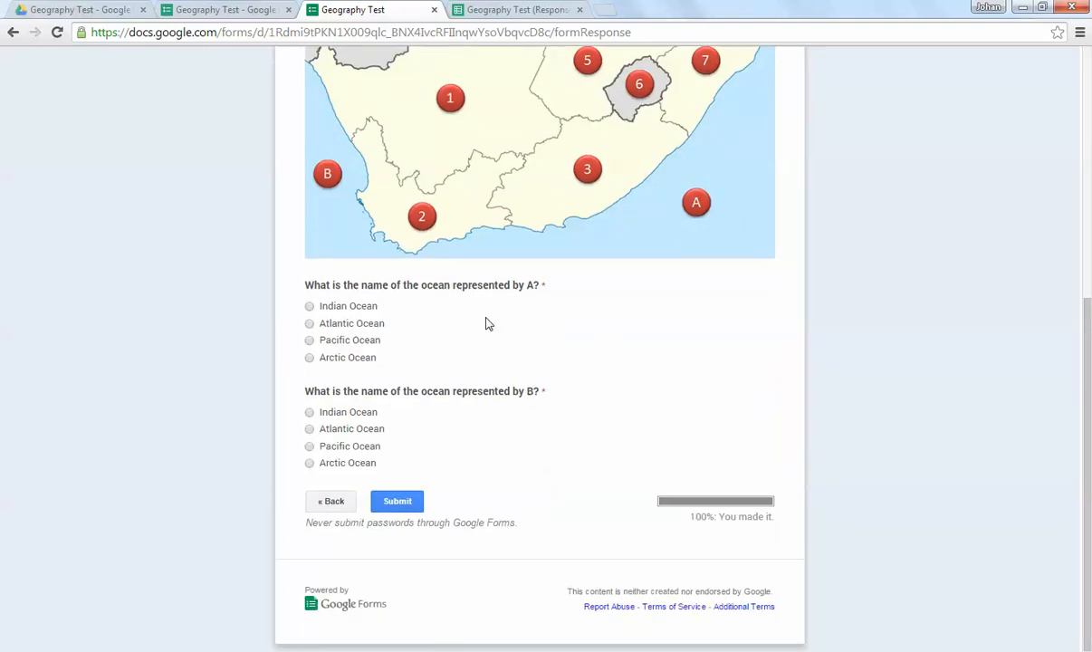
pyautogui.click(309, 307)
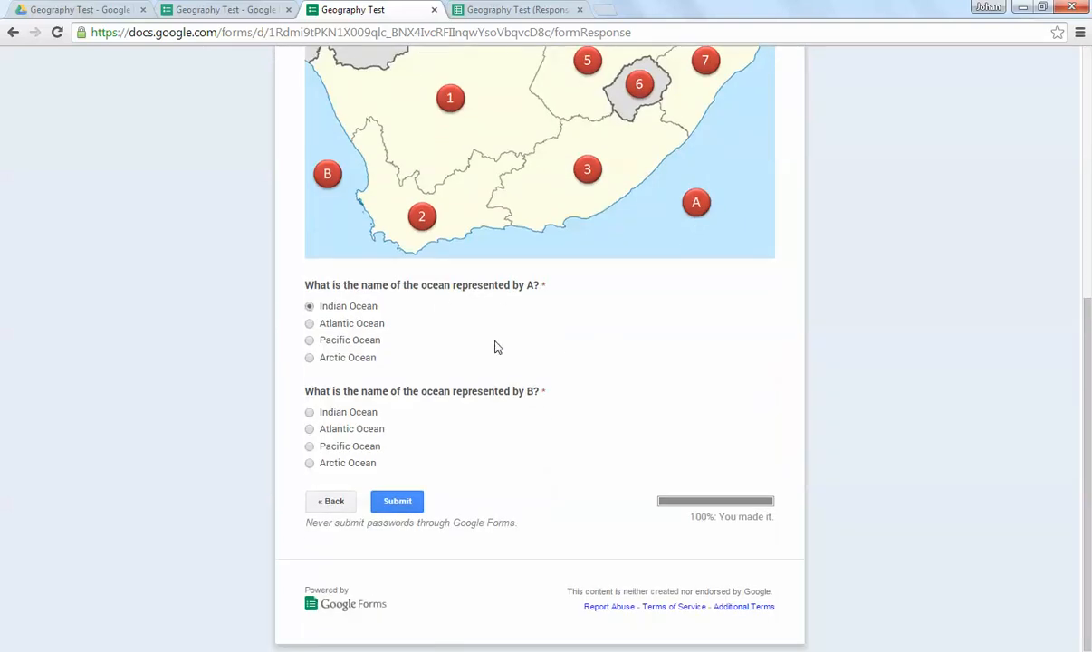
pyautogui.click(308, 465)
pyautogui.click(389, 501)
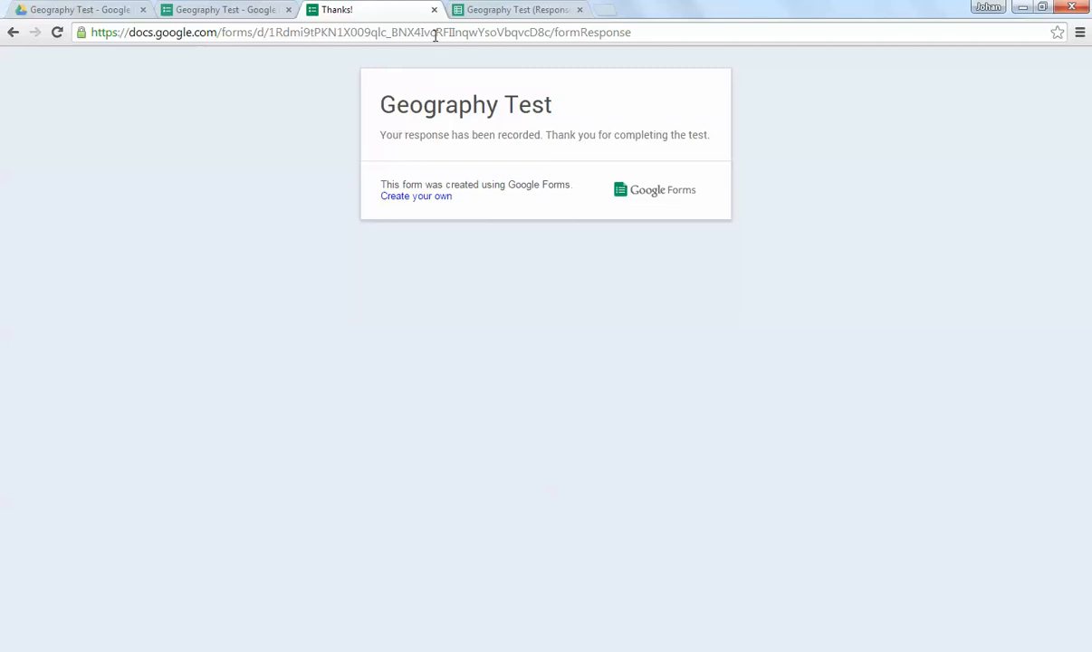
pyautogui.click(434, 9)
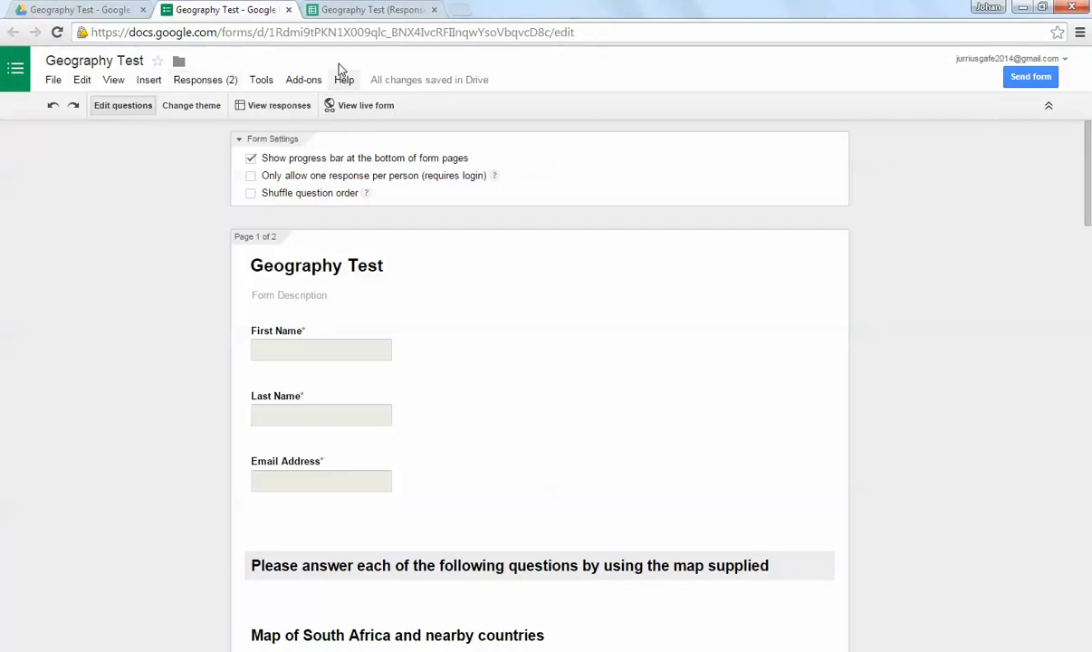
# Step: Check the second response in the Geography Test (Responses) spreadsheet and return to the form editor
pyautogui.click(380, 9)
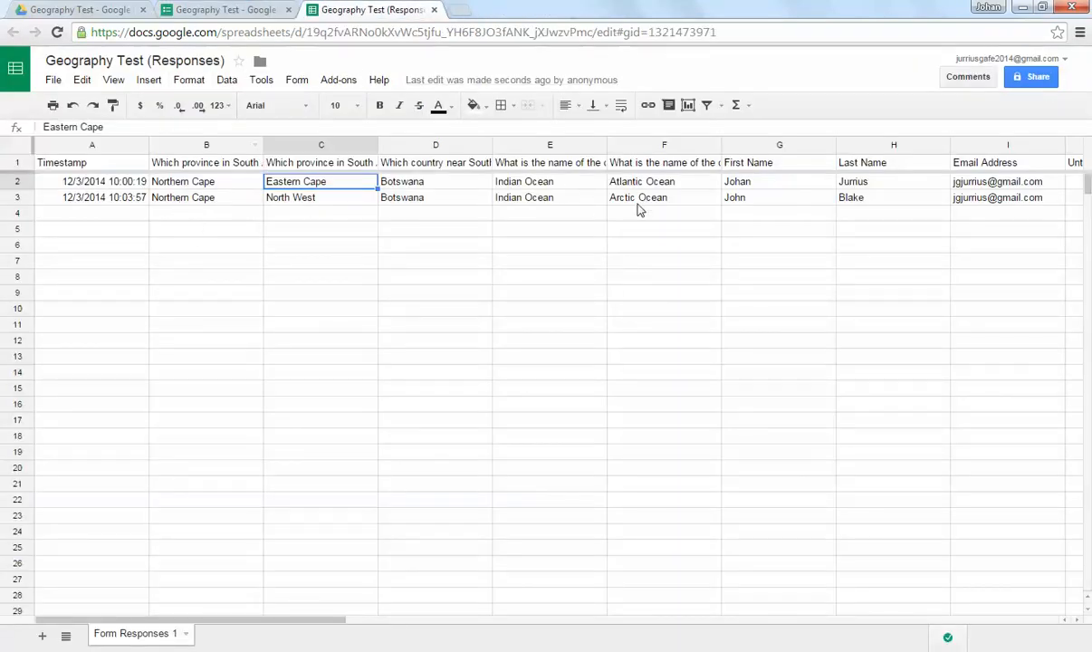
pyautogui.click(281, 260)
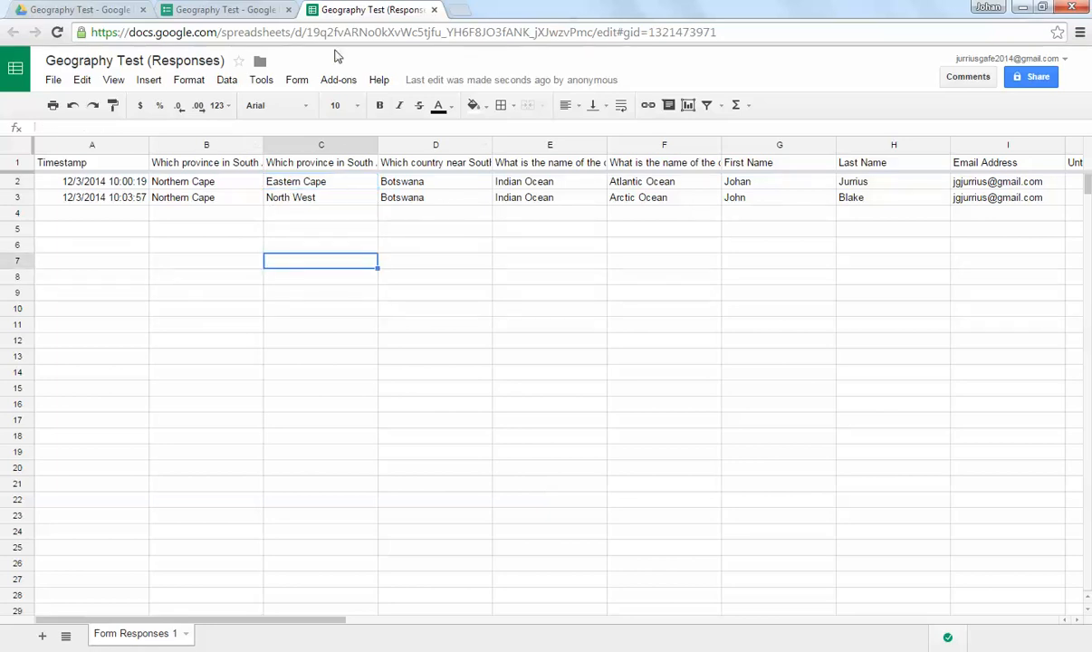
pyautogui.click(201, 9)
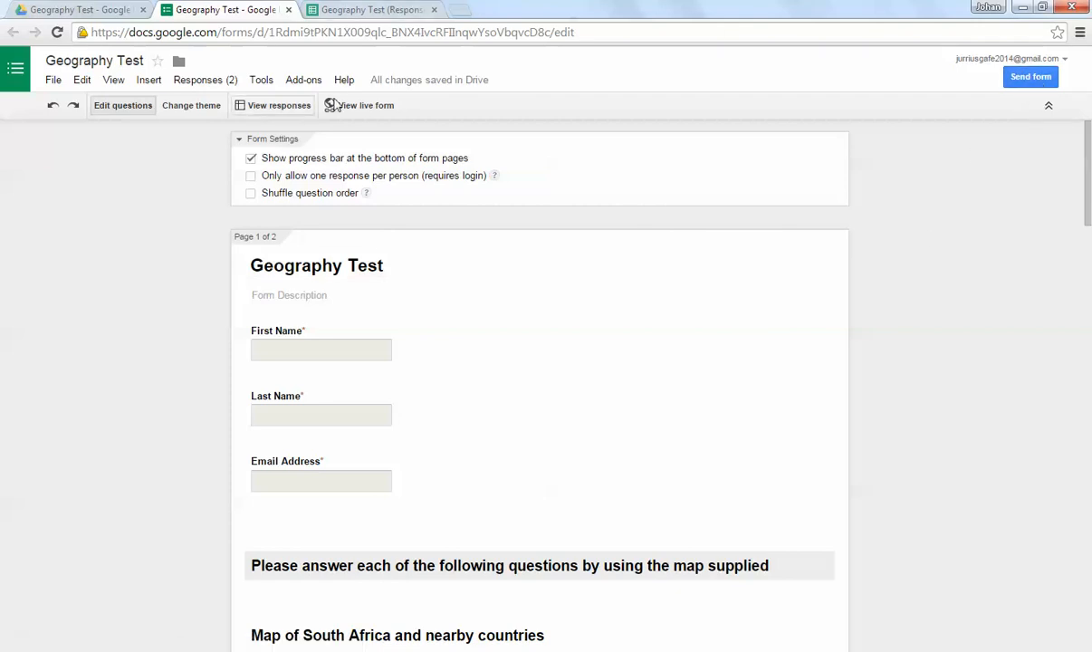
# Step: View the live Geography Test form, highlight its web address, and close it to return to the form editor
pyautogui.click(354, 108)
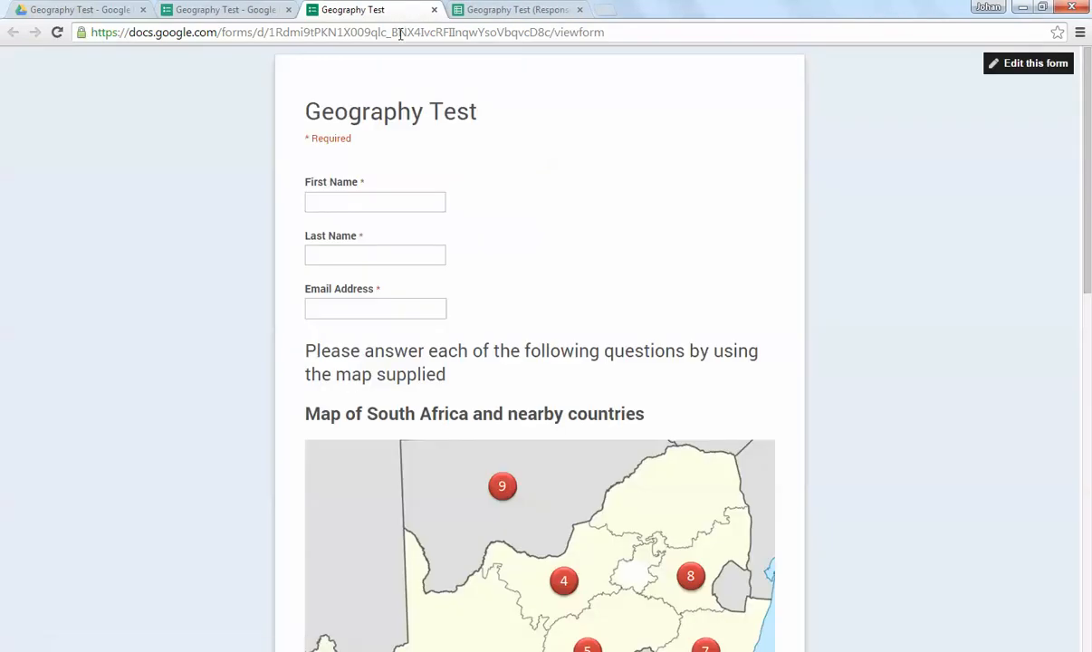
pyautogui.click(395, 32)
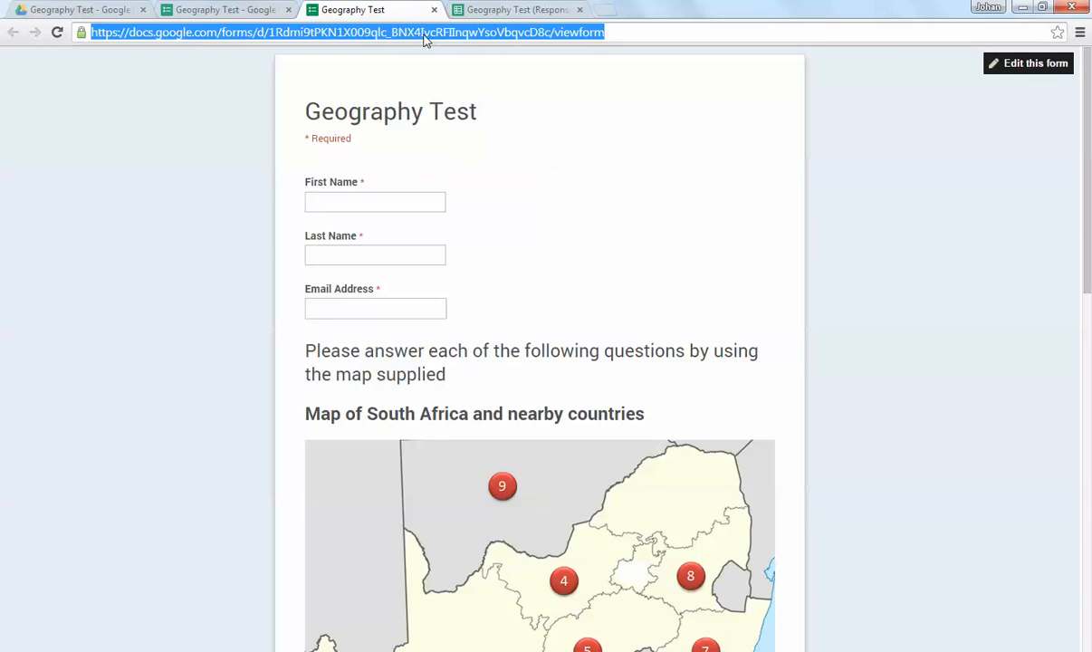
pyautogui.click(434, 9)
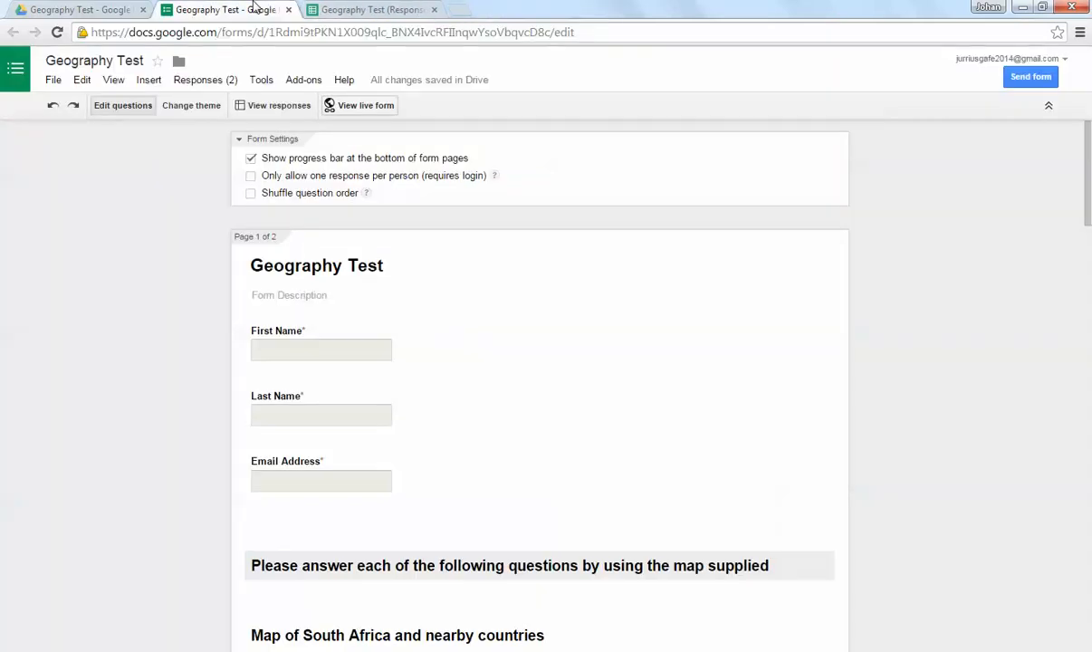
# Step: Examine the form's sending options, including the full link, the short URL and the HTML embed code, and close them
pyautogui.click(1038, 79)
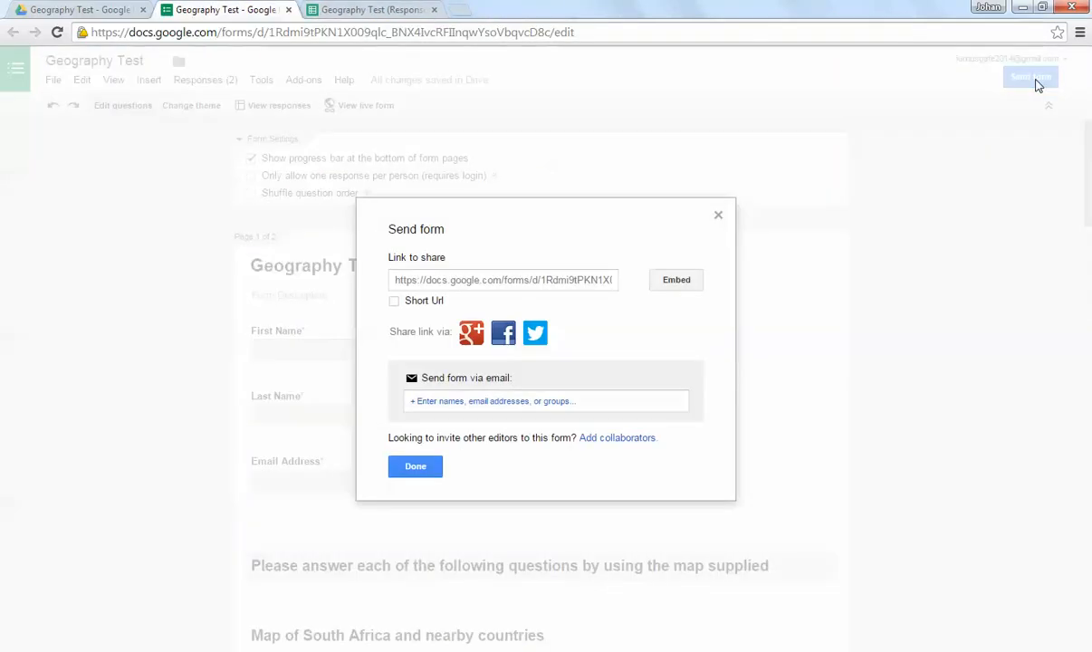
pyautogui.click(583, 281)
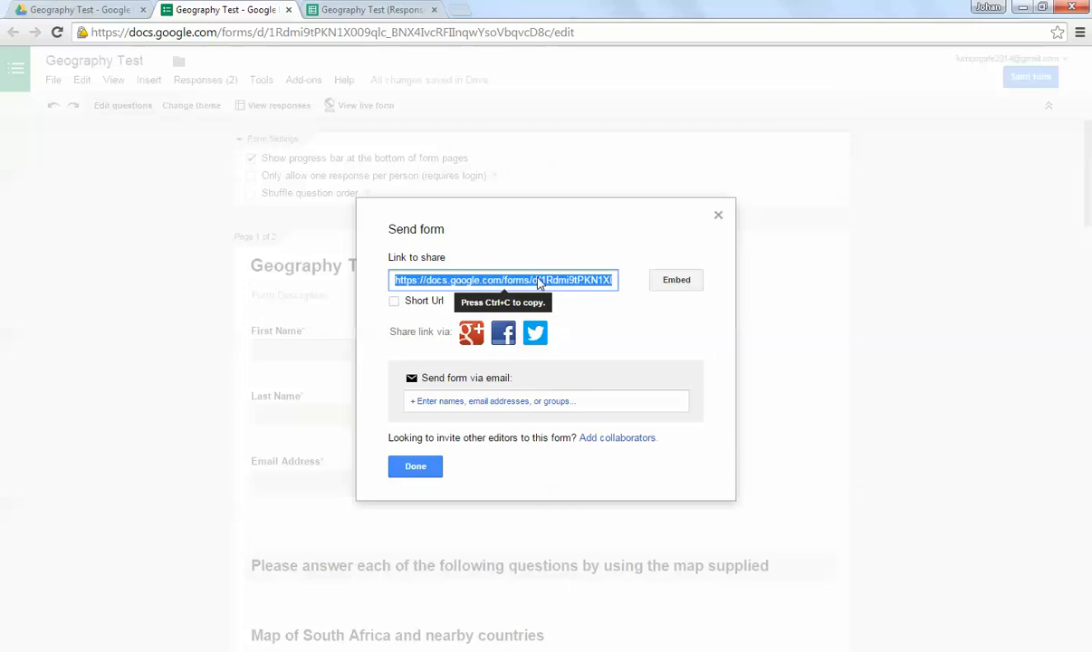
pyautogui.click(395, 302)
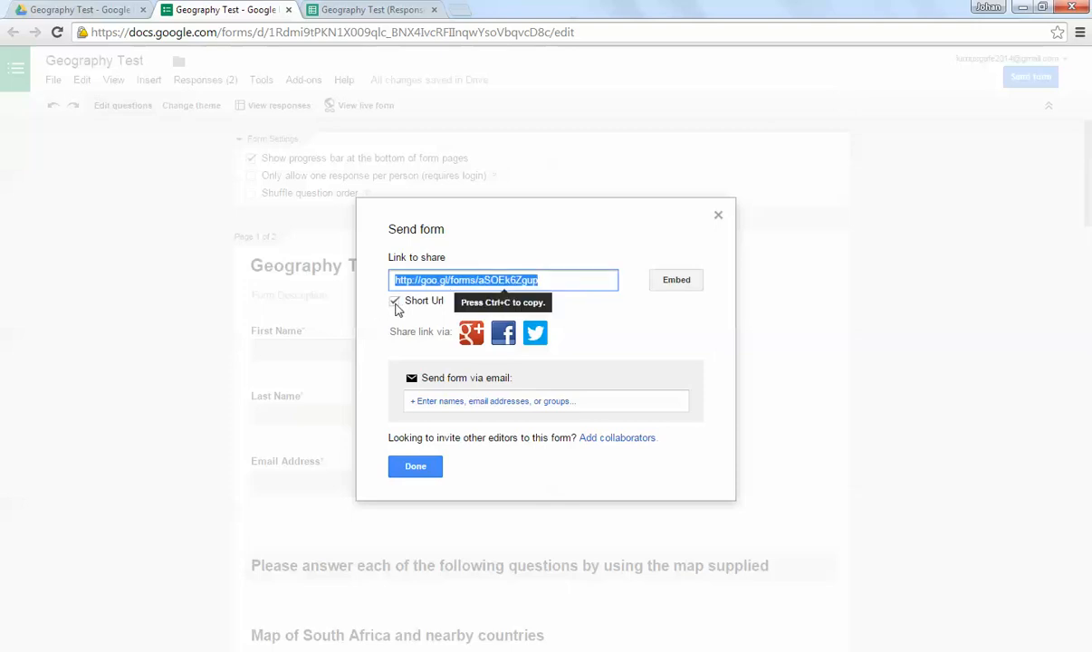
pyautogui.click(395, 302)
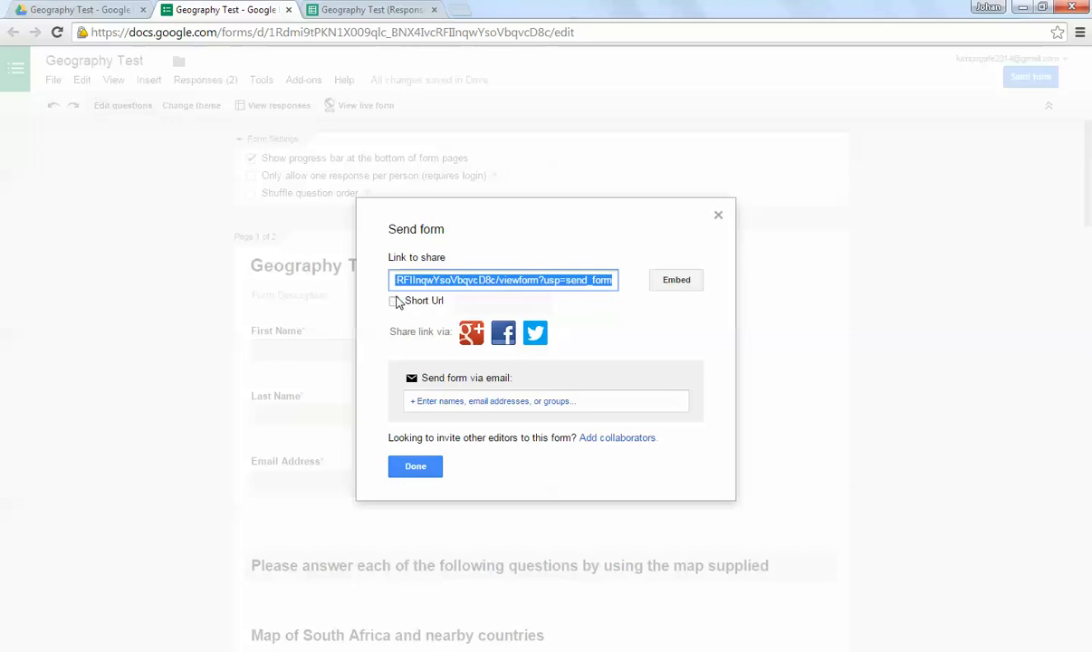
pyautogui.click(676, 280)
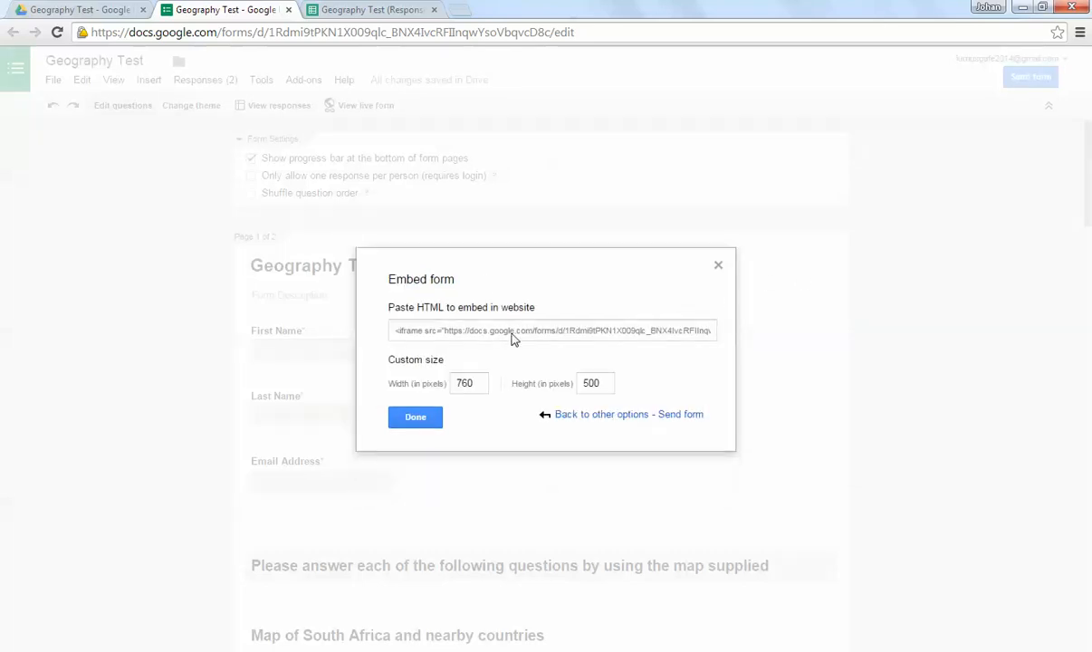
pyautogui.click(718, 266)
# Step: Look at the form's e-mail sending options, copy the full link to share, and close the sending dialog
pyautogui.click(1029, 77)
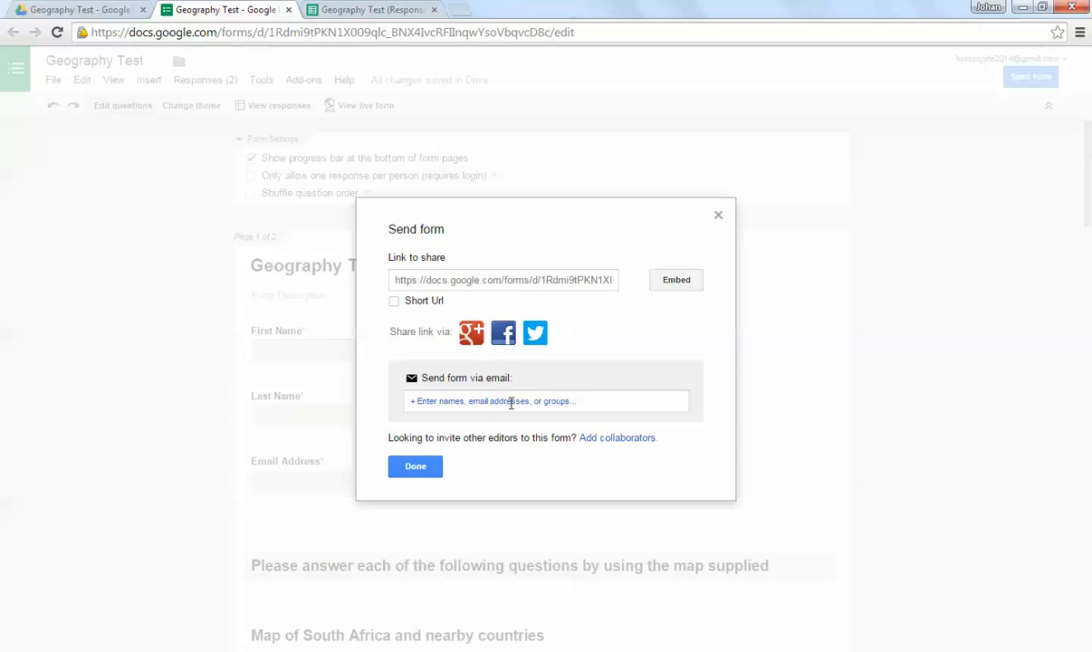
pyautogui.click(513, 403)
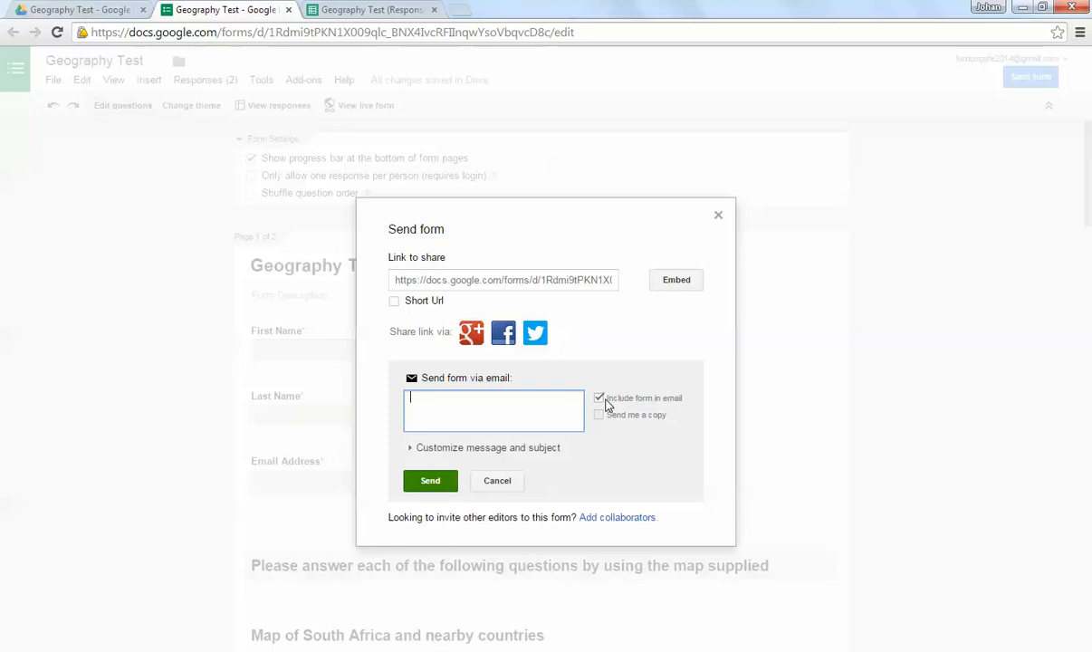
pyautogui.click(500, 270)
pyautogui.rightClick(533, 284)
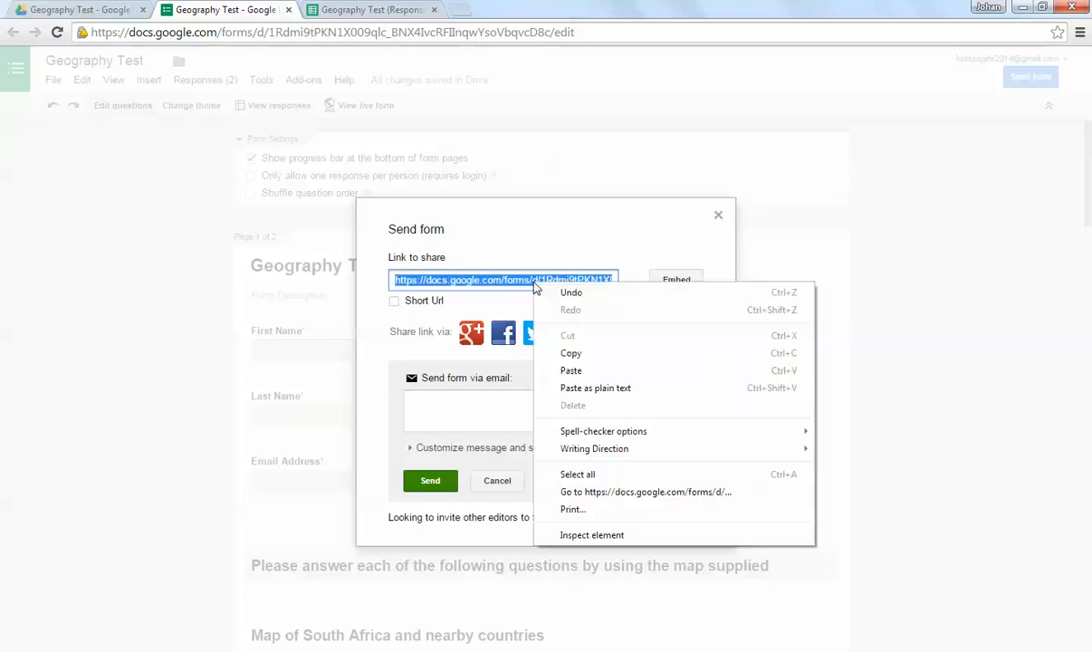
pyautogui.click(581, 358)
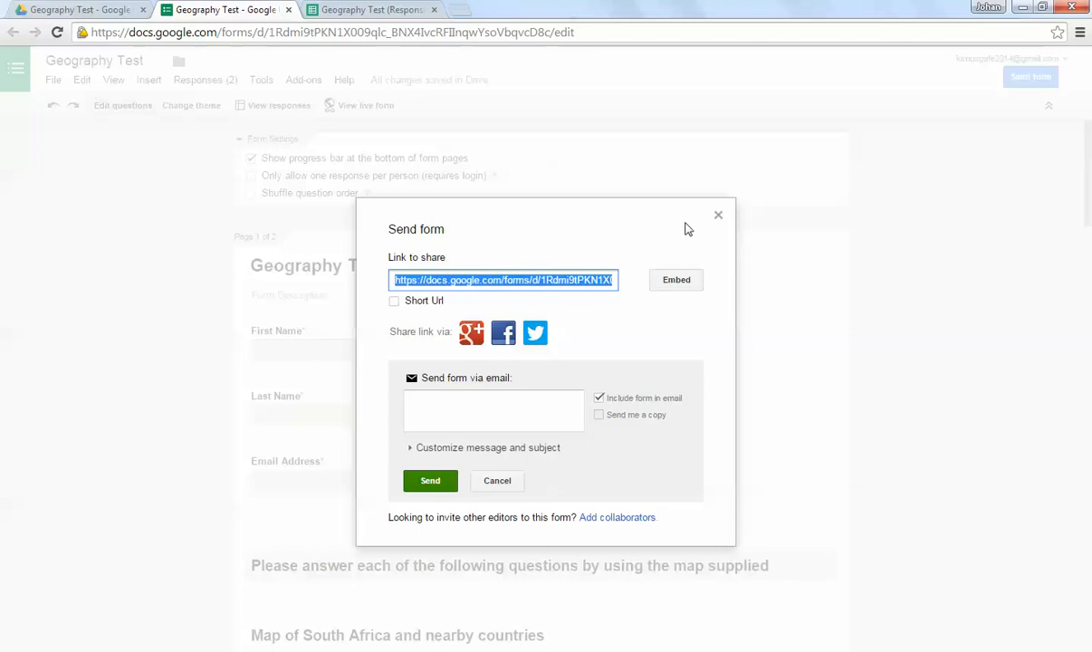
pyautogui.click(718, 215)
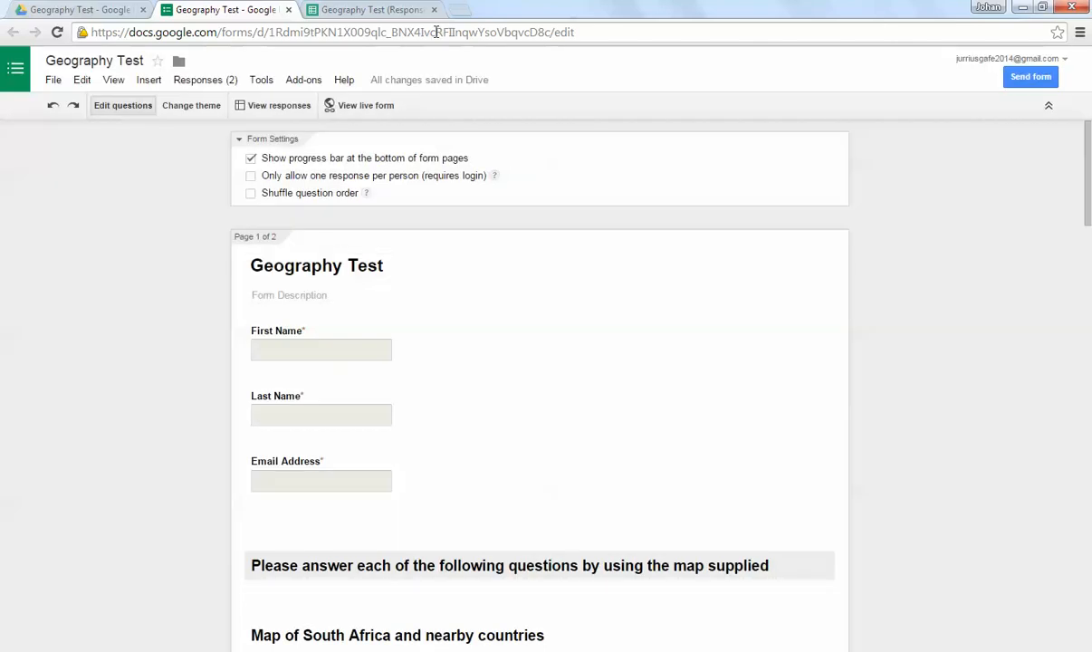
# Step: Check the copied form link by loading it in a new browser tab, and close that tab
pyautogui.click(460, 9)
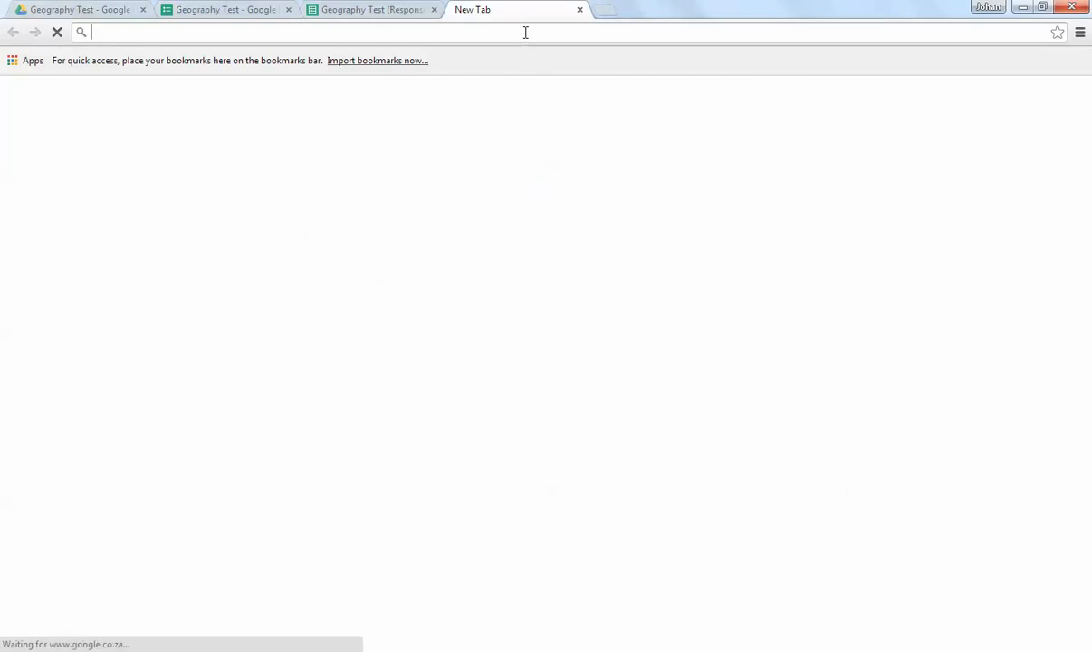
pyautogui.rightClick(525, 32)
pyautogui.click(554, 100)
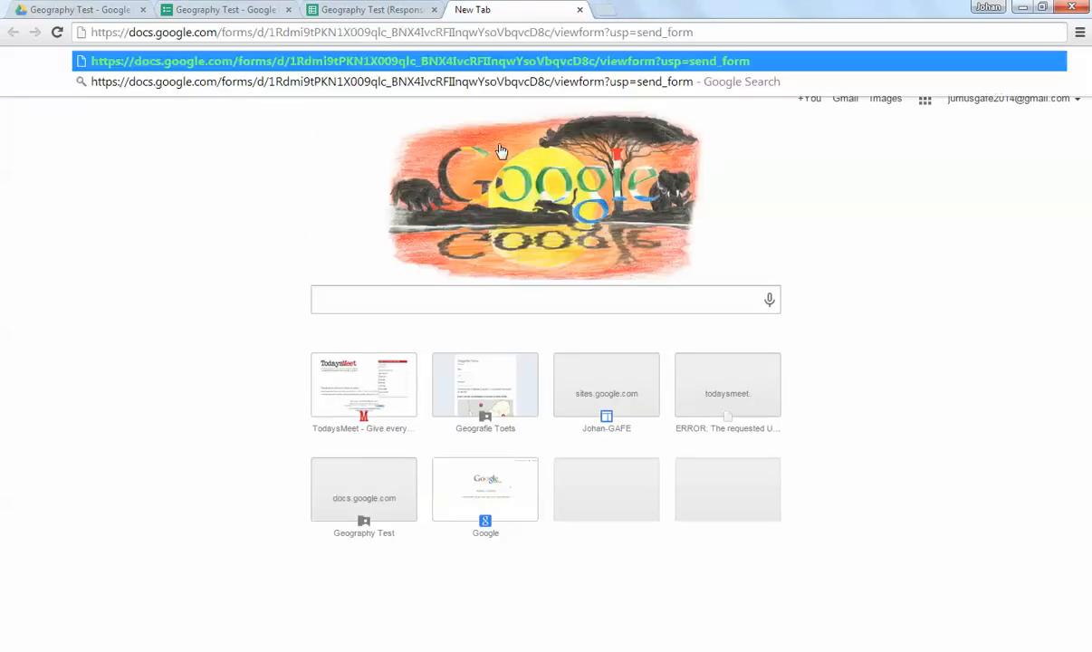
pyautogui.press('Return')
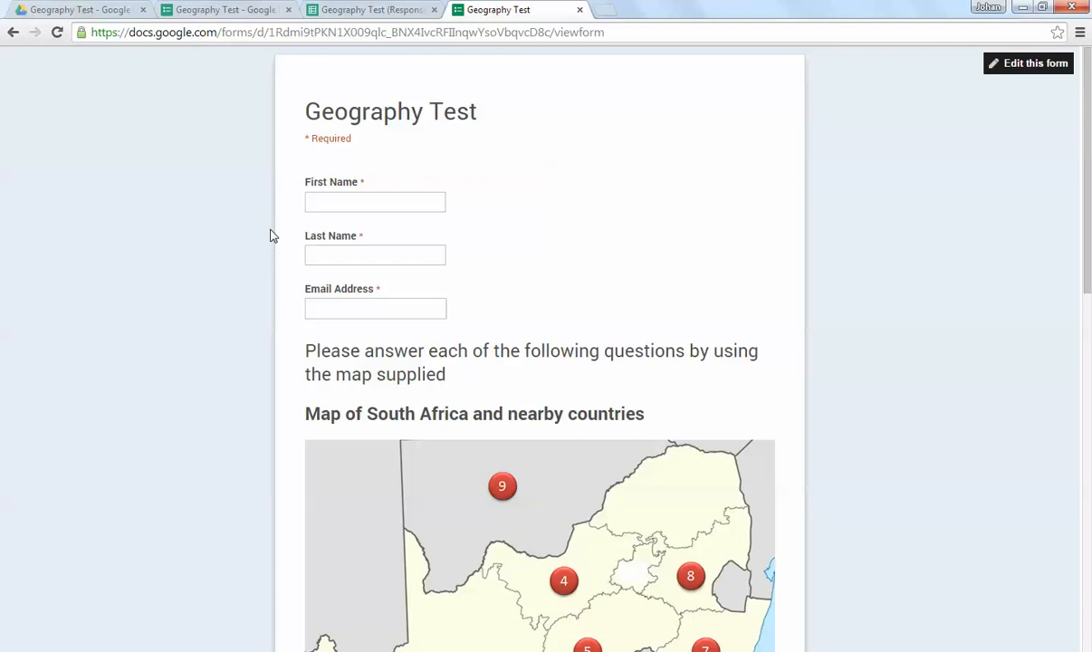
pyautogui.click(579, 11)
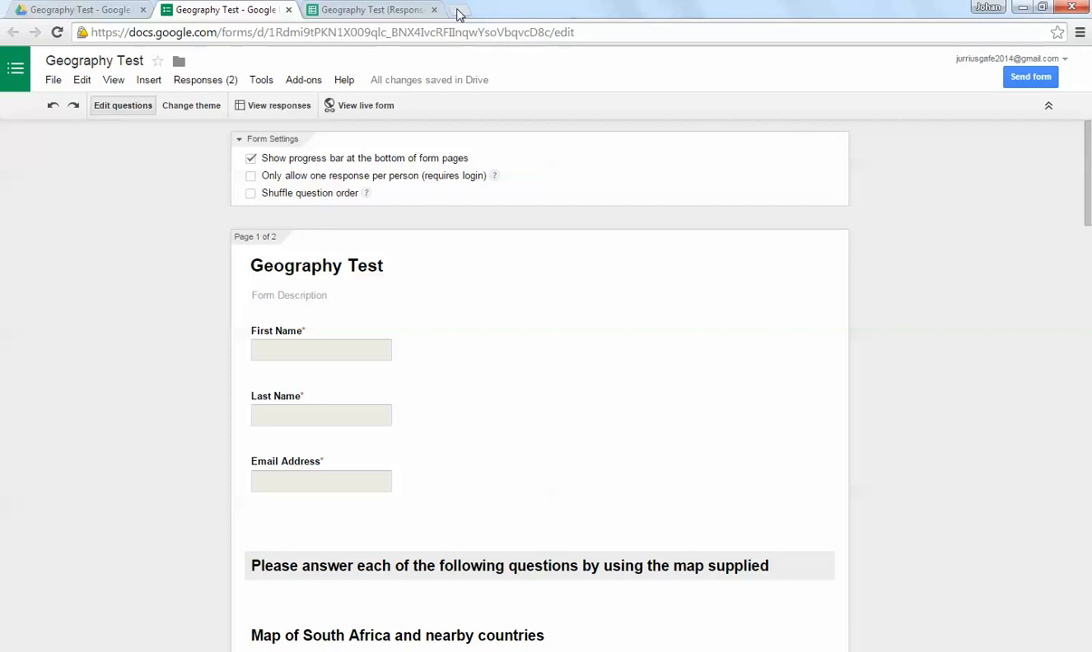
# Step: Open the Geography Test response spreadsheet from the form editor and close the duplicate spreadsheet tab
pyautogui.click(279, 107)
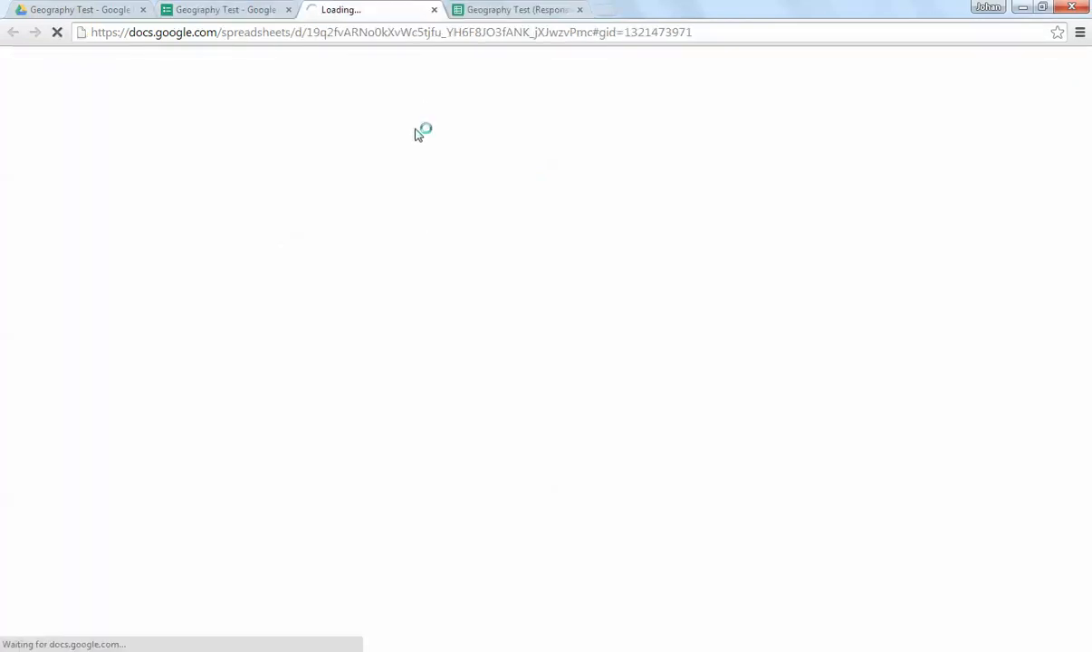
pyautogui.click(521, 9)
pyautogui.click(580, 10)
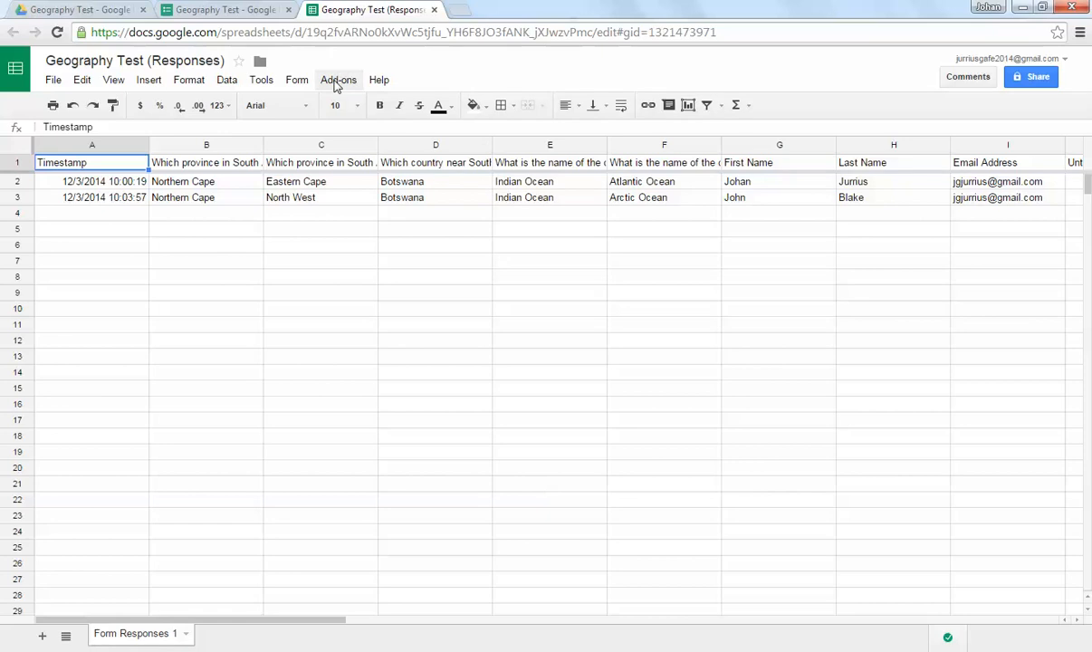
# Step: Search the spreadsheet's add-on gallery for flubaroo
pyautogui.click(336, 82)
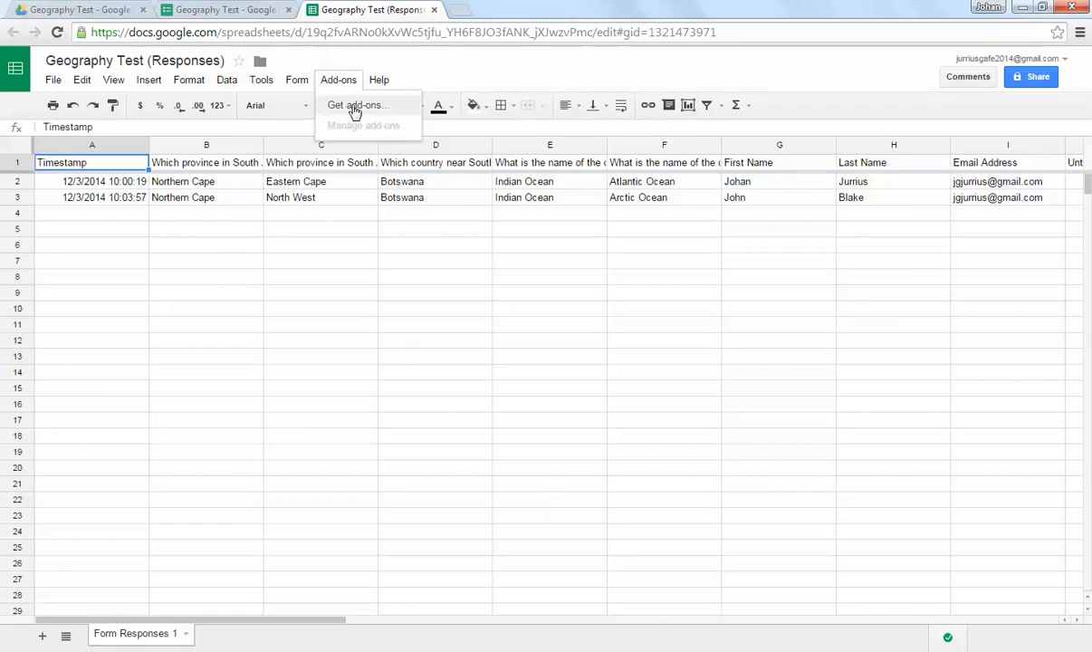
pyautogui.click(353, 107)
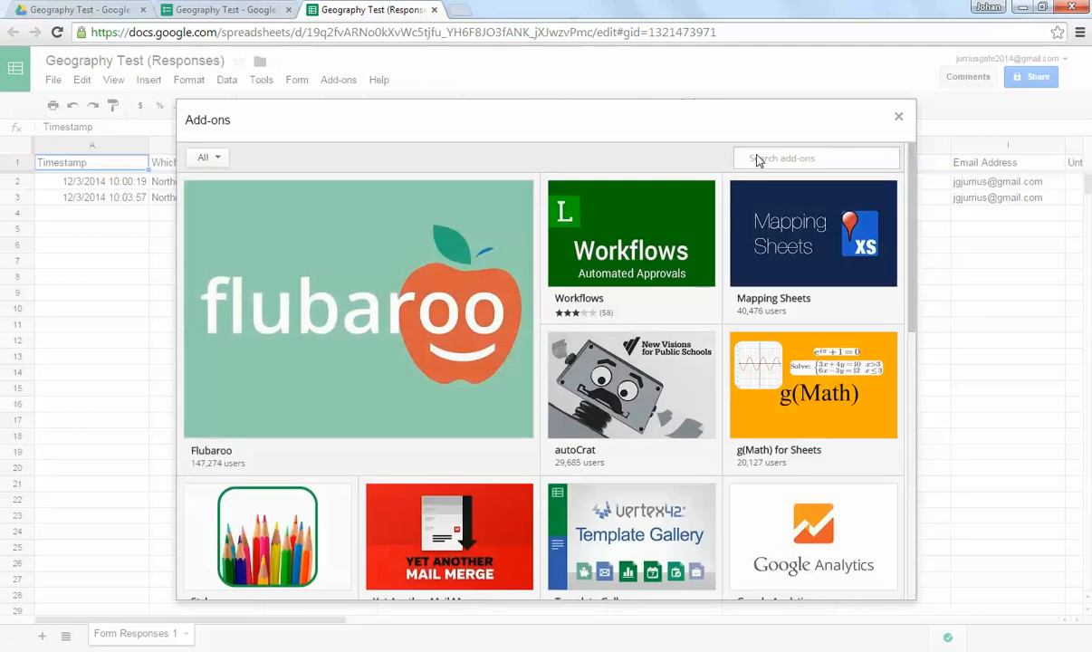
pyautogui.click(758, 158)
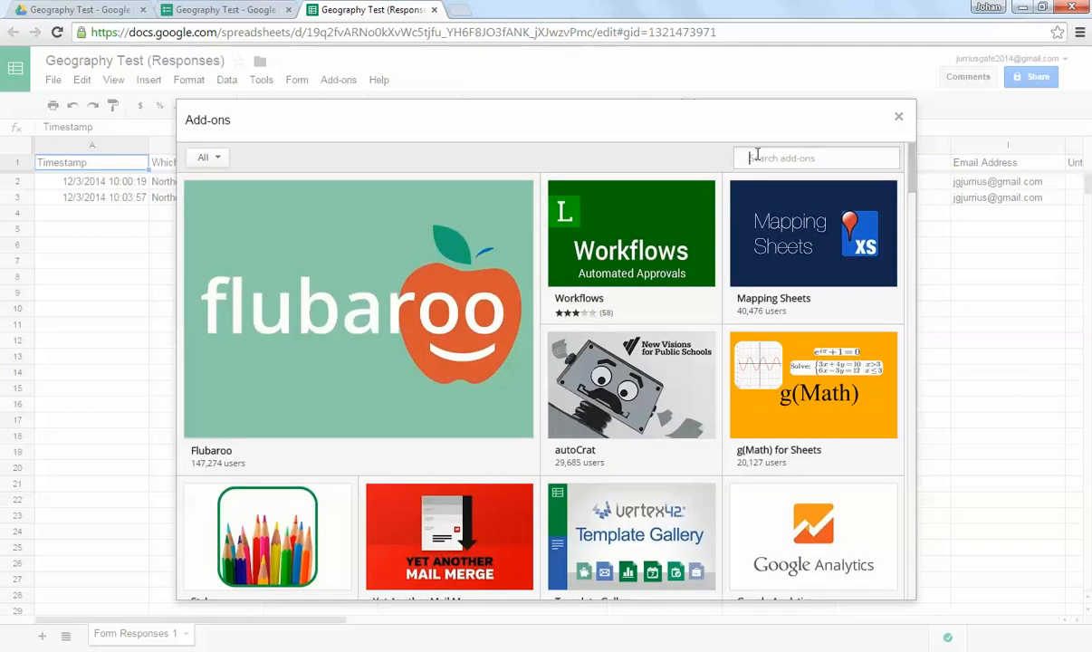
pyautogui.write('flubaroo')
pyautogui.press('Return')
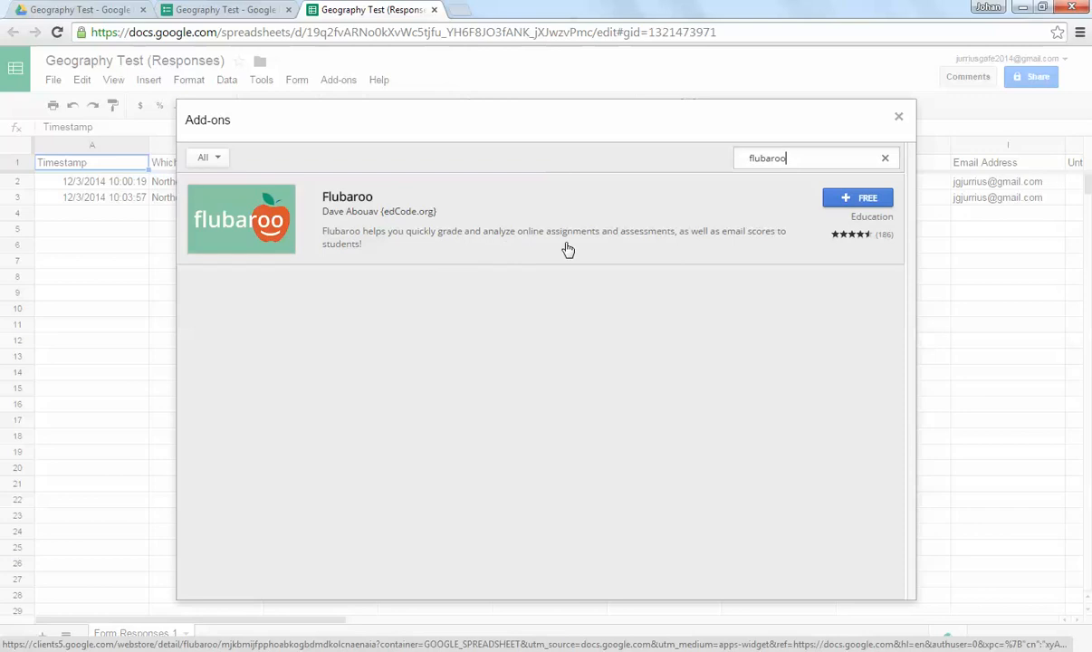
# Step: Install the free Flubaroo add-on, accept its requested permissions, and dismiss its introductory message
pyautogui.click(851, 200)
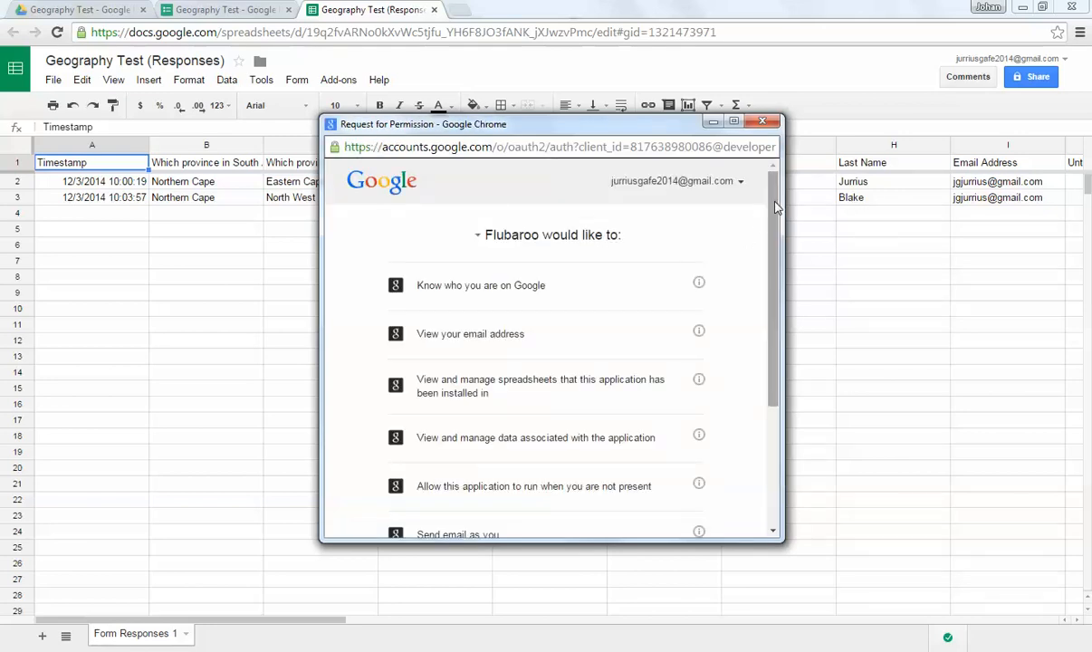
pyautogui.moveTo(776, 201); pyautogui.dragTo(776, 196)
pyautogui.moveTo(775, 211); pyautogui.dragTo(775, 330)
pyautogui.click(680, 503)
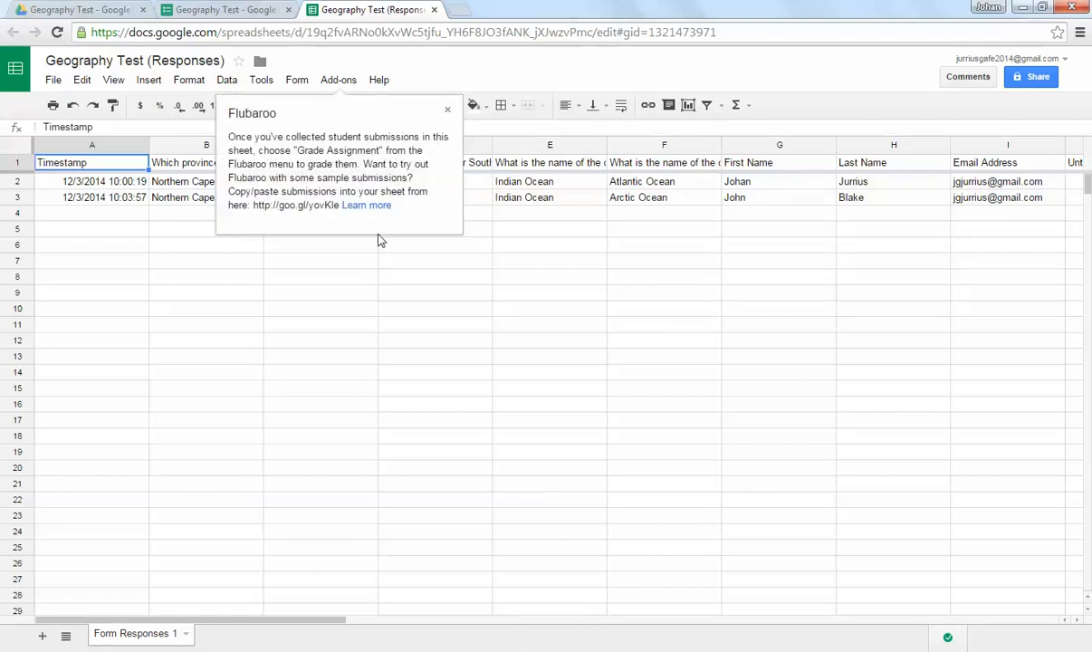
pyautogui.click(447, 109)
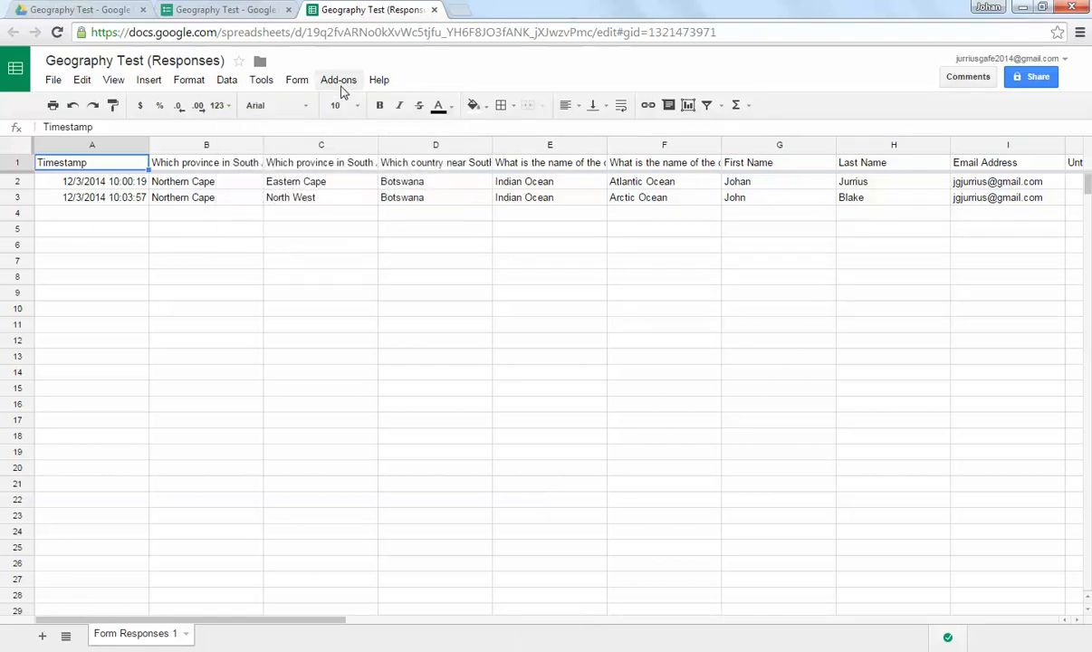
# Step: Start Flubaroo's Grade Assignment for the collected form responses
pyautogui.click(339, 80)
pyautogui.moveTo(347, 112)
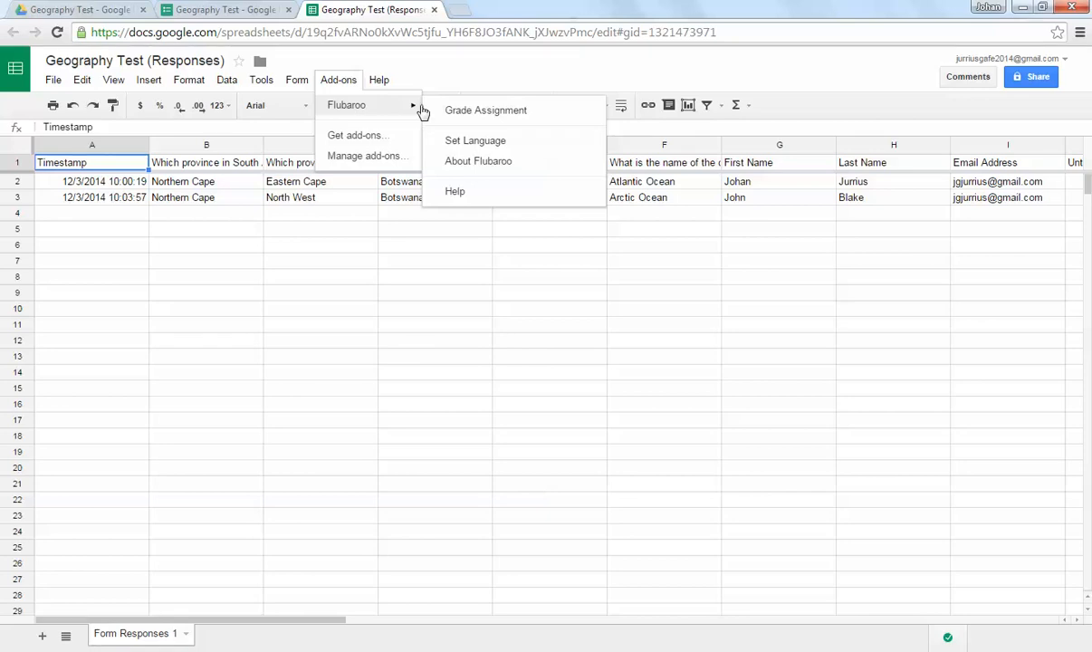
pyautogui.click(538, 112)
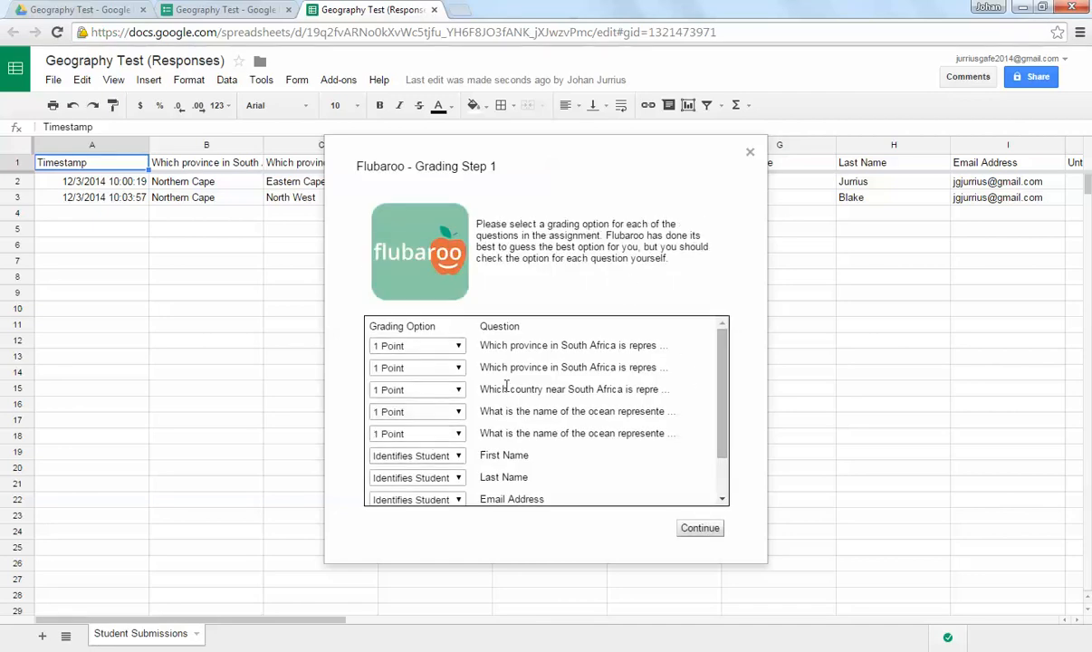
# Step: Set the grading option of both ocean-name questions to 2 Points
pyautogui.moveTo(724, 410)
pyautogui.mouseDown()
pyautogui.moveTo(725, 445)
pyautogui.moveTo(725, 424)
pyautogui.mouseUp()
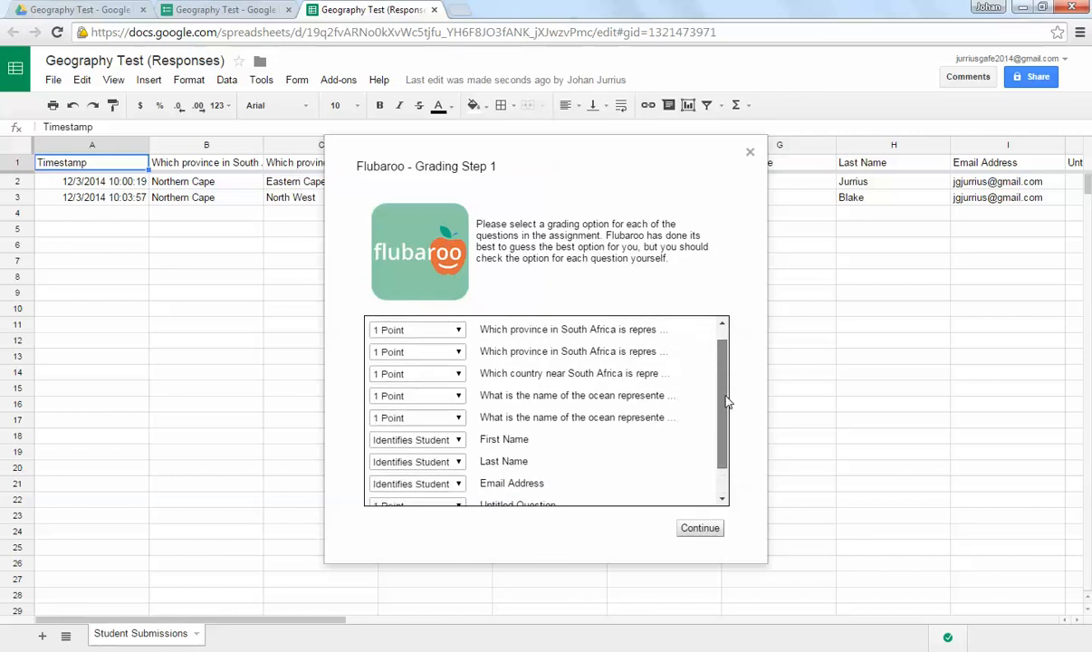
pyautogui.click(416, 395)
pyautogui.click(402, 428)
pyautogui.click(415, 420)
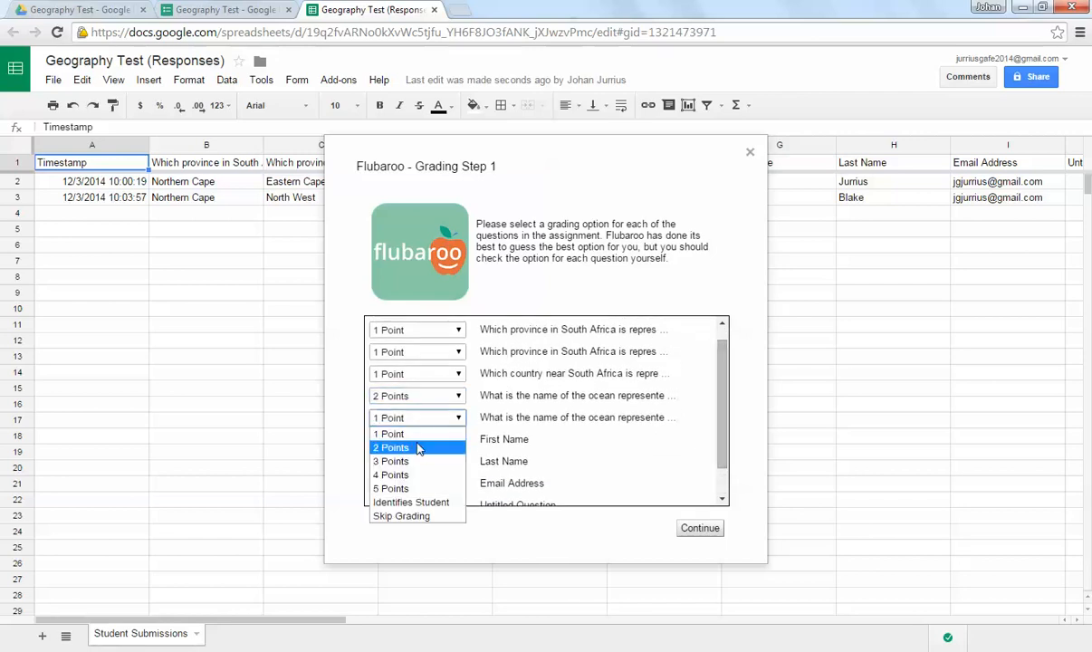
pyautogui.click(420, 448)
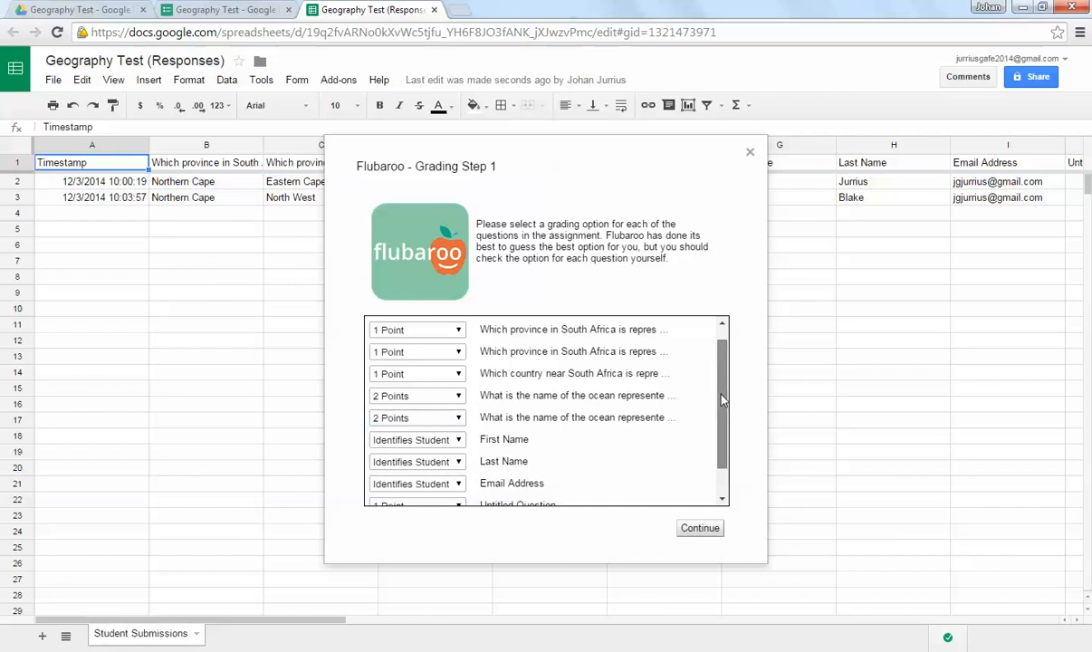
# Step: Set the grading option of First Name and Untitled Question to Identifies Student, and proceed to the answer key selection
pyautogui.scroll(-1, 555, 462)
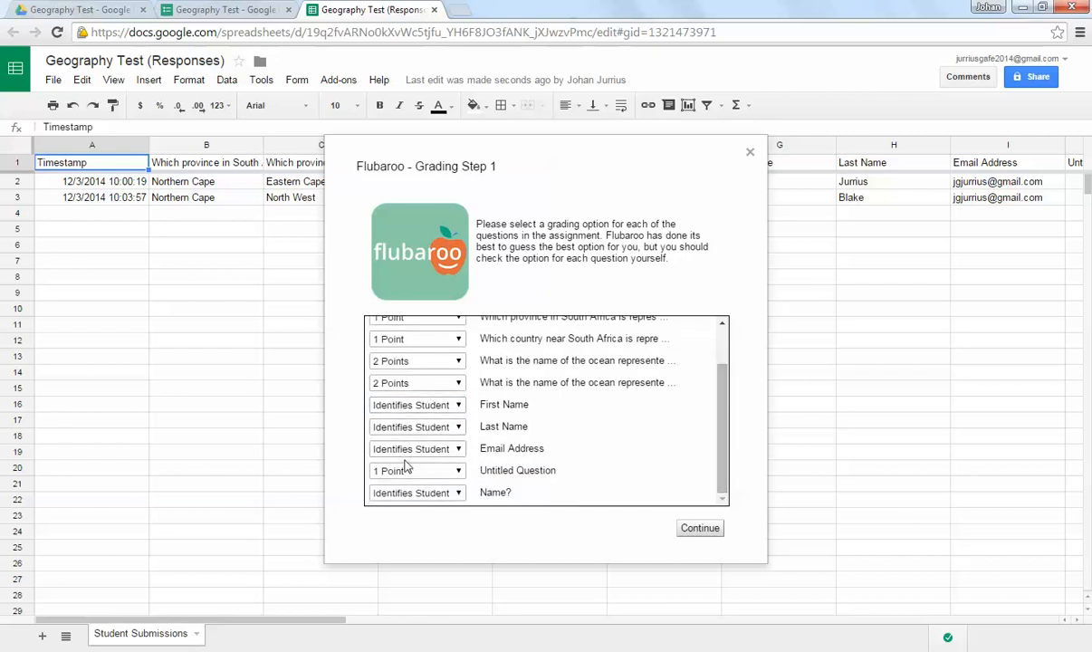
pyautogui.click(417, 405)
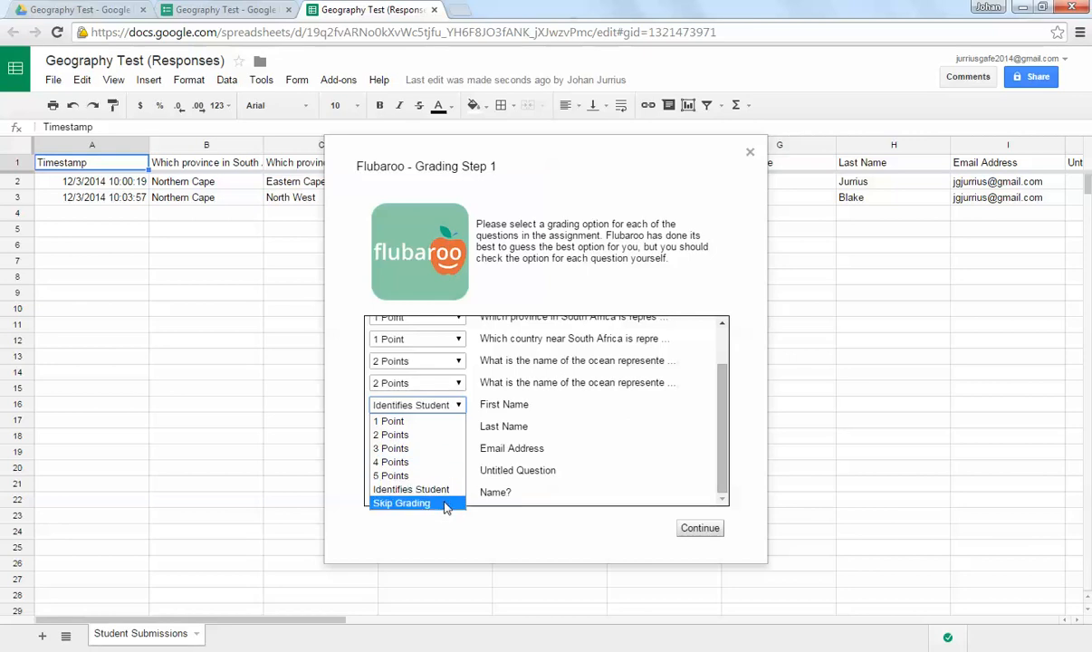
pyautogui.click(412, 489)
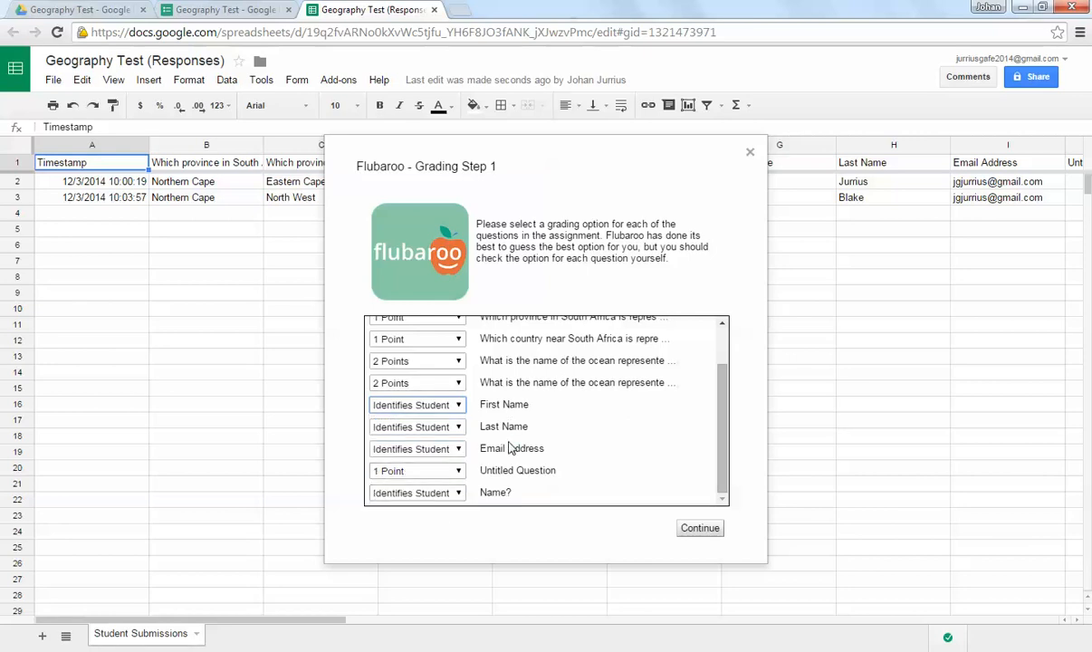
pyautogui.click(460, 471)
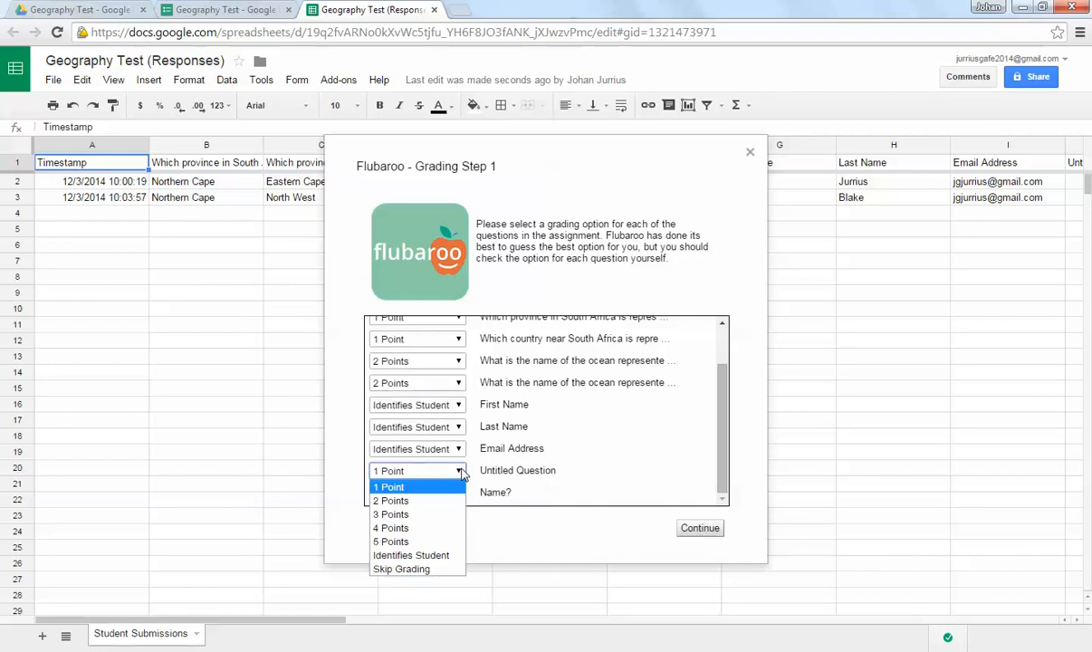
pyautogui.click(449, 555)
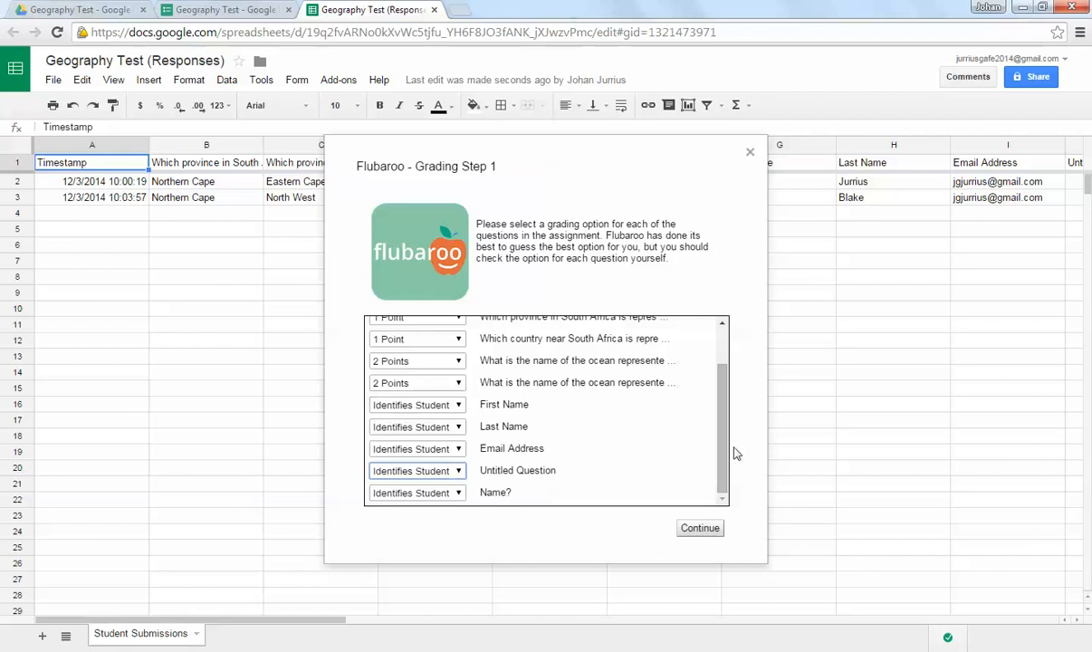
pyautogui.moveTo(722, 441); pyautogui.dragTo(686, 364)
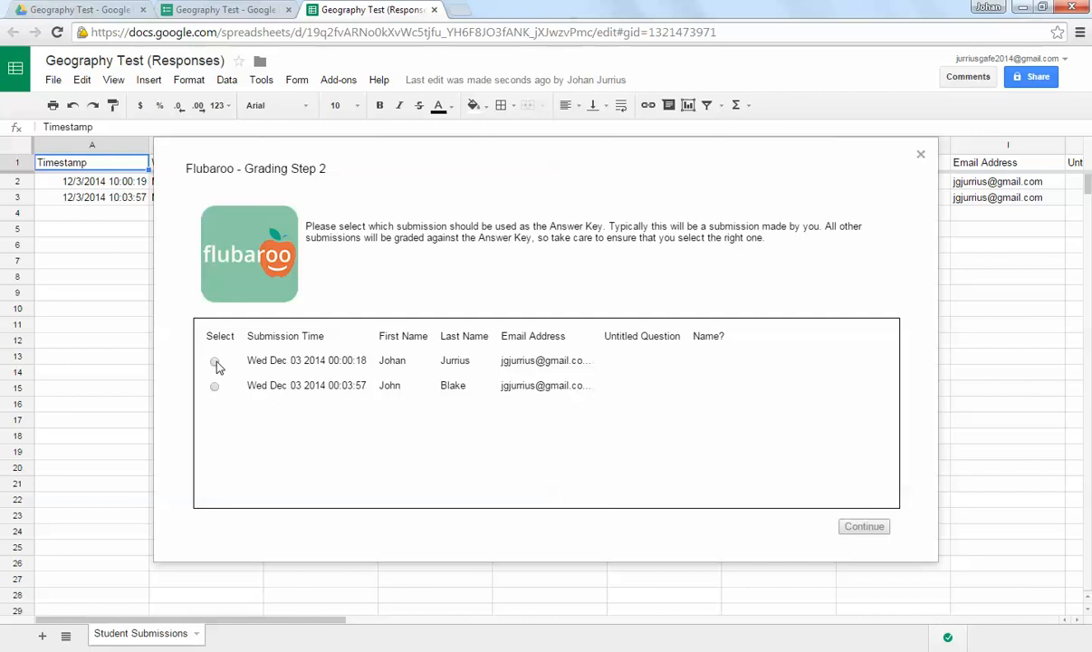
# Step: Use the earliest submission as the Answer Key, run the grading, and view the resulting grades
pyautogui.moveTo(551, 225); pyautogui.dragTo(603, 224)
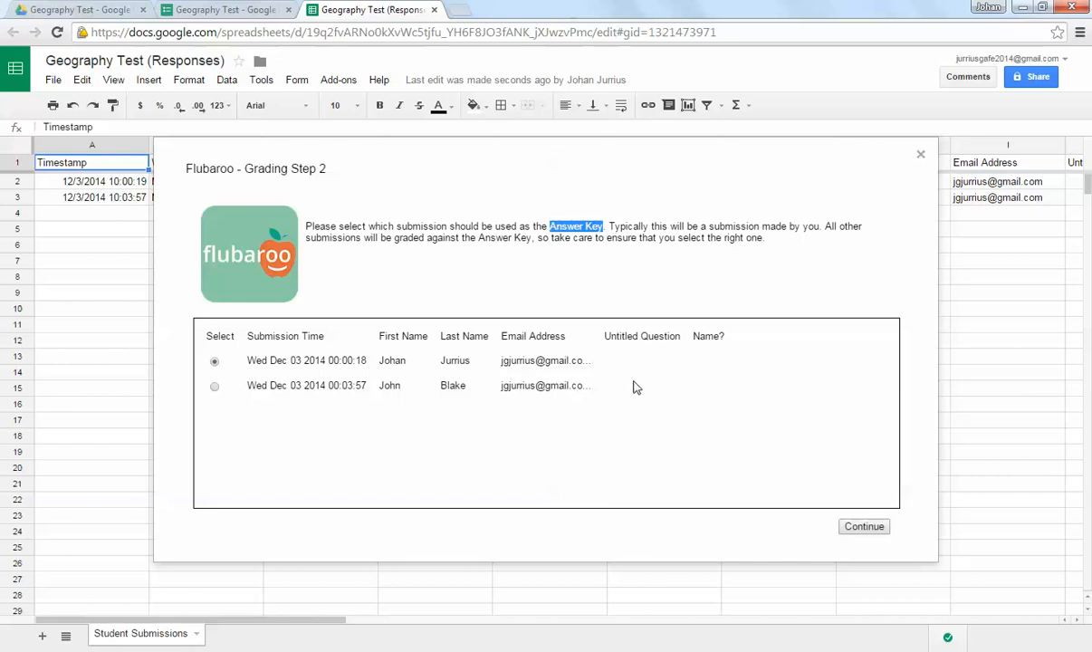
pyautogui.click(862, 529)
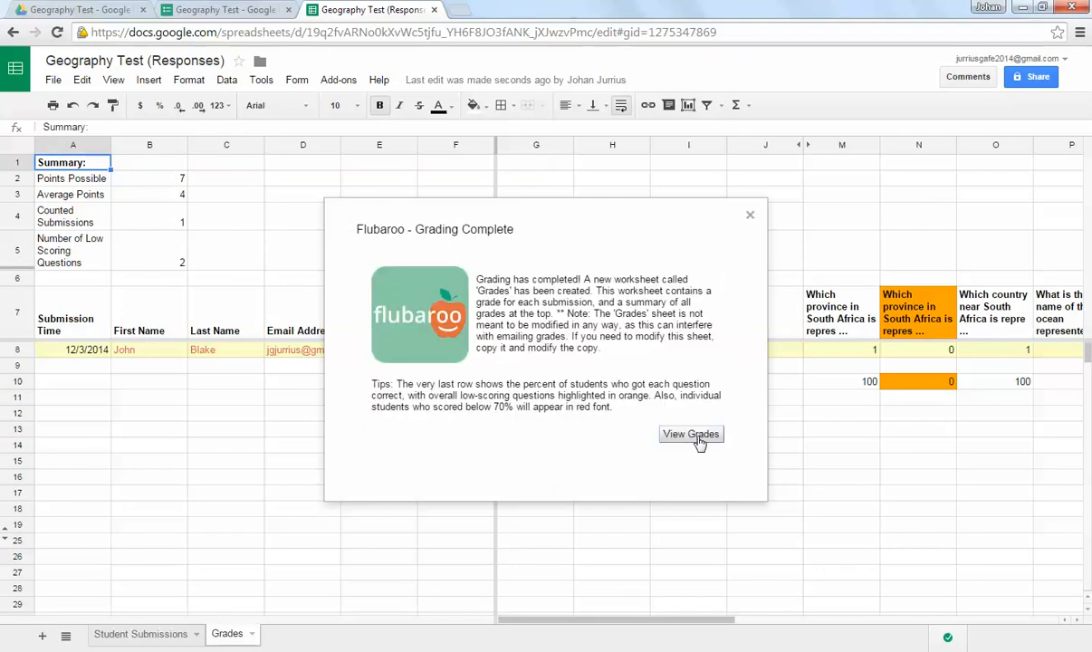
pyautogui.click(700, 443)
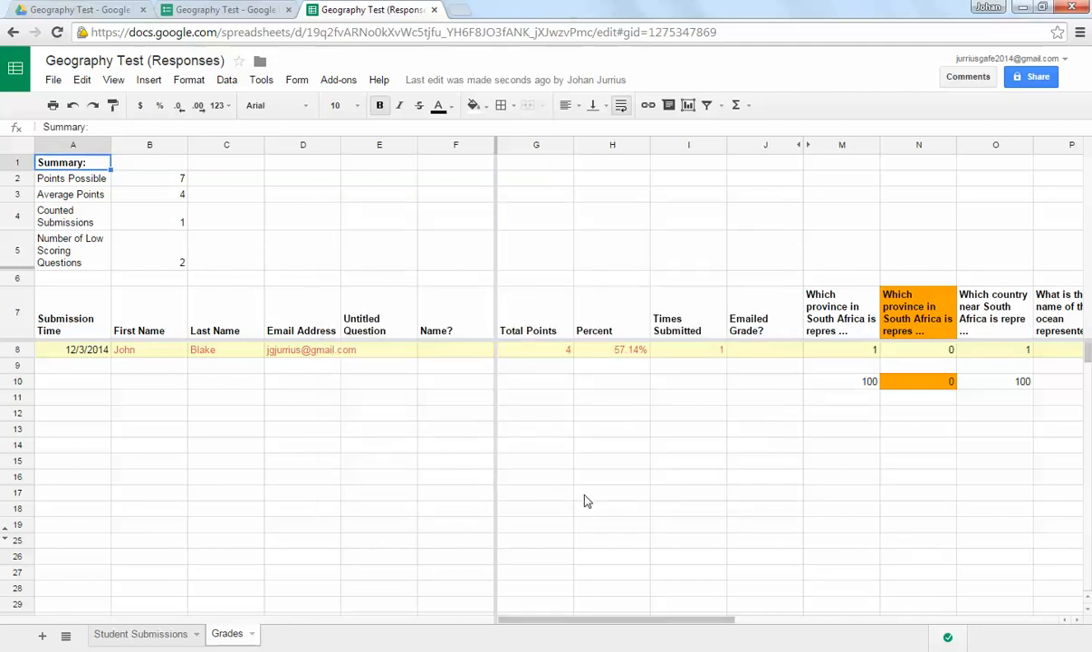
# Step: Examine the student's percent and total points and the summary block on the Grades sheet
pyautogui.click(585, 497)
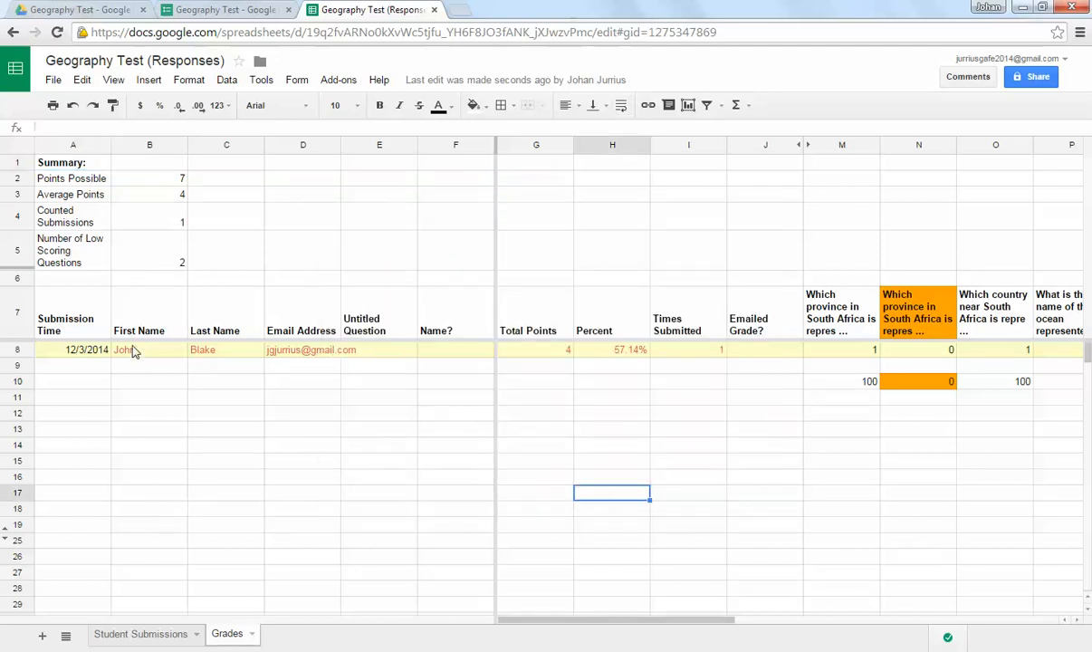
pyautogui.click(633, 355)
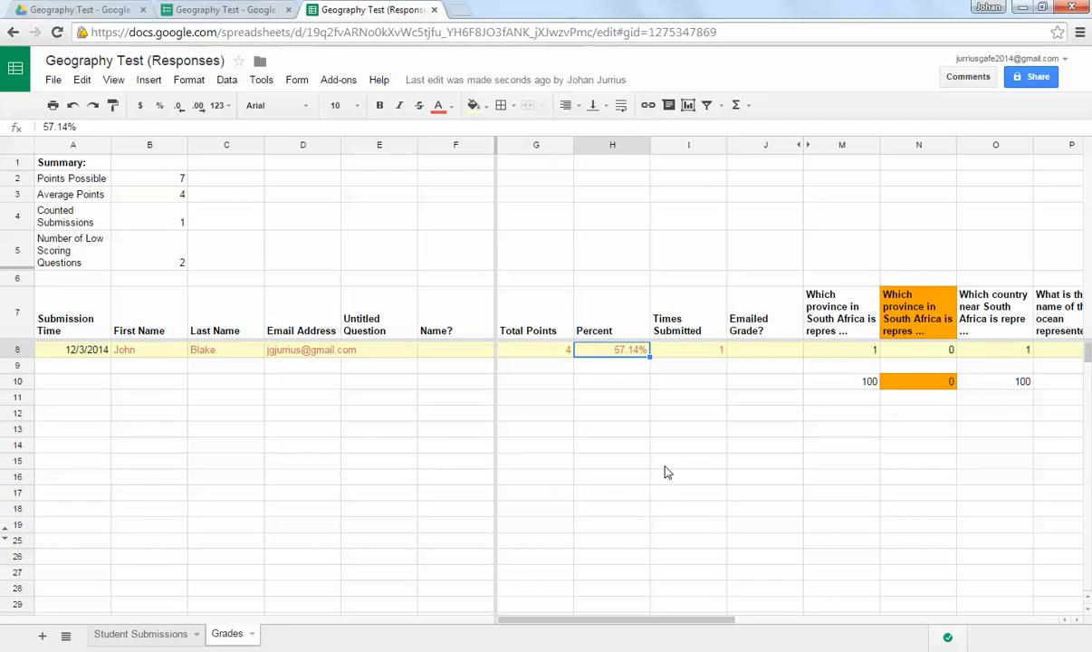
pyautogui.click(561, 353)
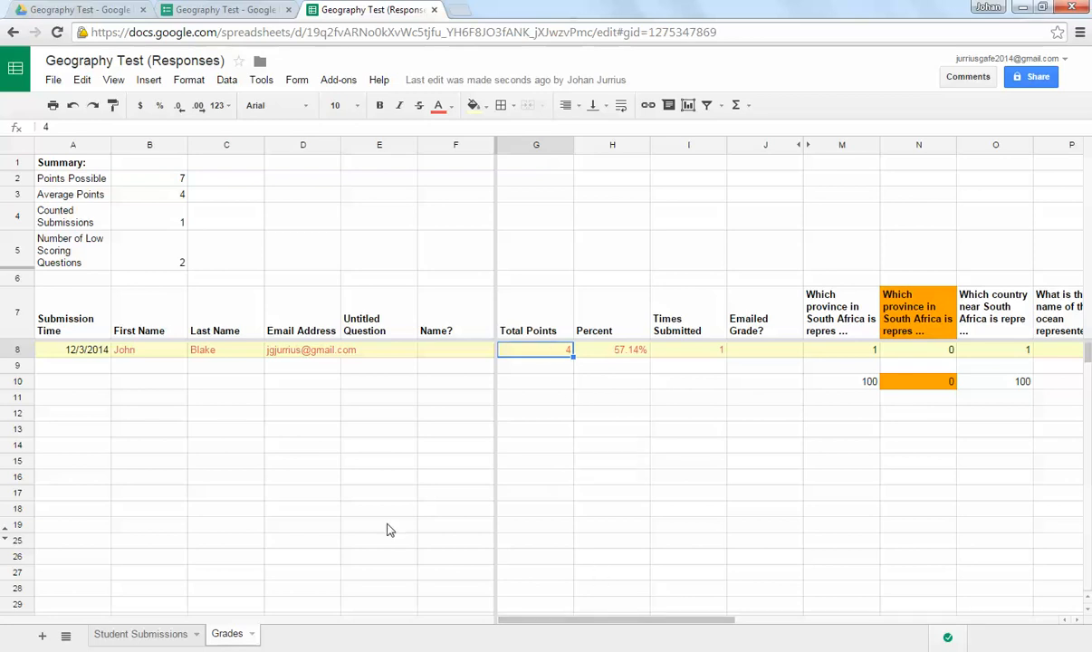
pyautogui.click(62, 176)
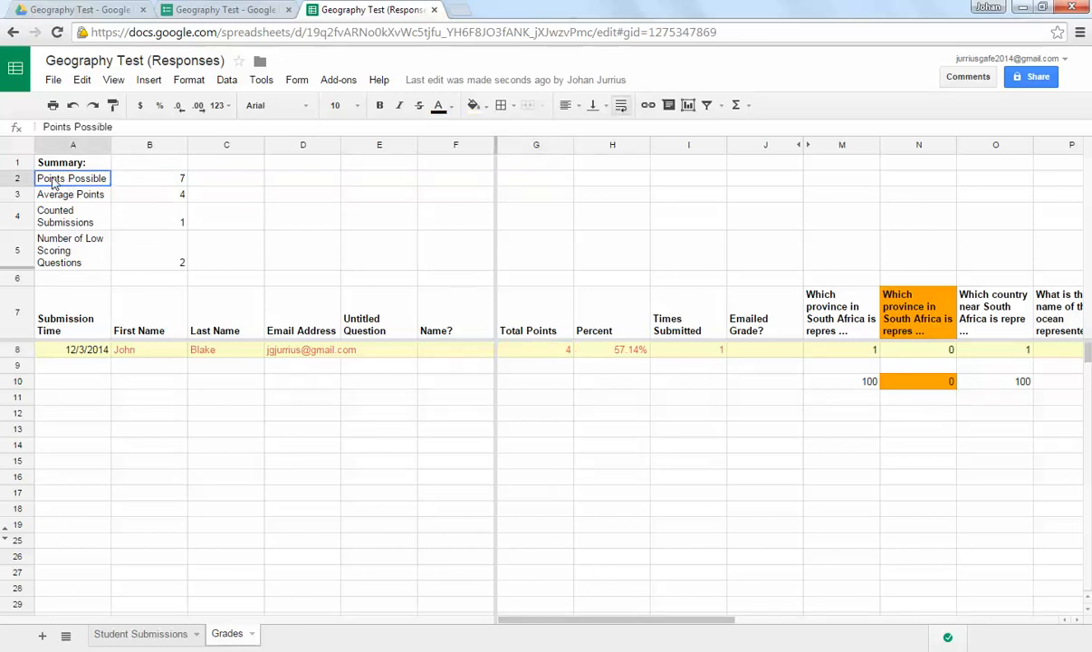
pyautogui.moveTo(52, 183); pyautogui.dragTo(165, 263)
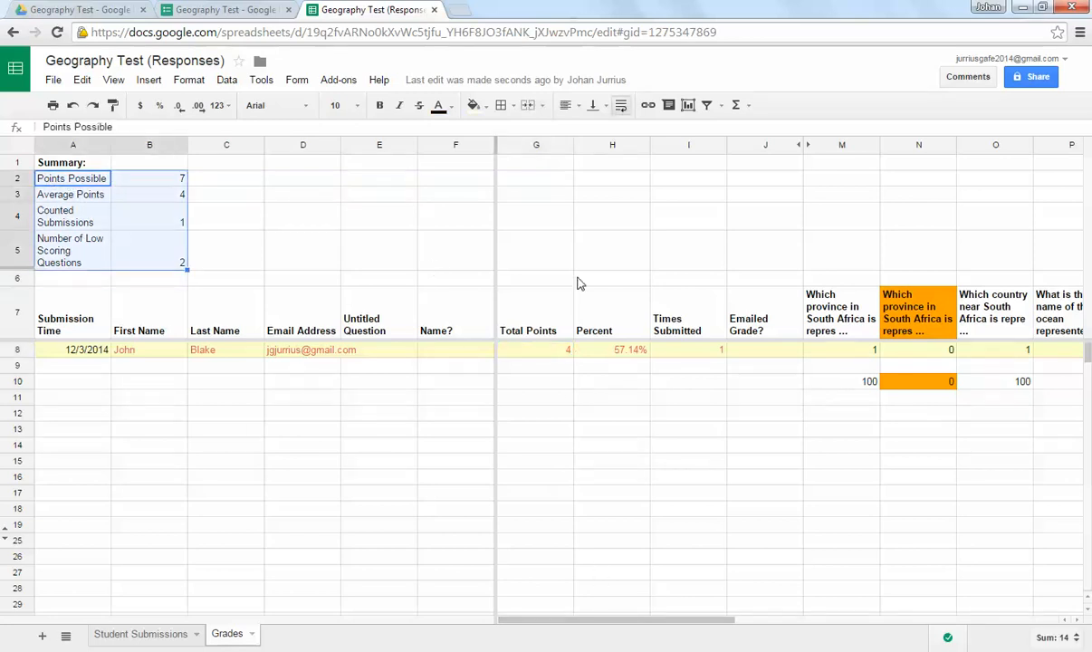
pyautogui.click(661, 495)
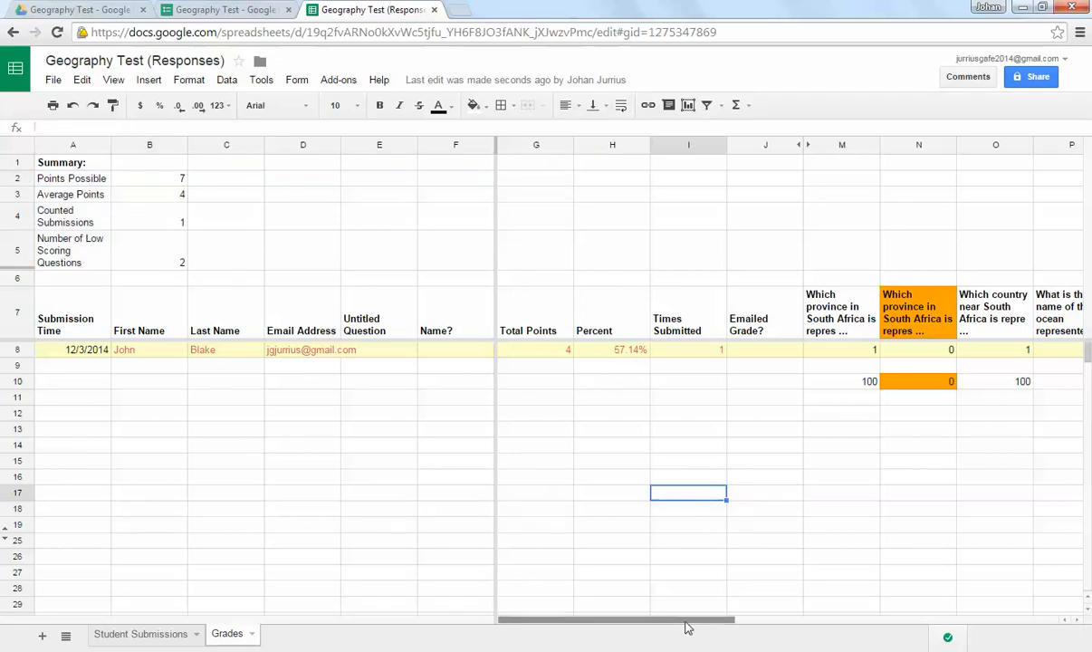
# Step: Examine the orange-highlighted question columns and the Emailed Grade column on the Grades sheet
pyautogui.moveTo(685, 625); pyautogui.dragTo(806, 625)
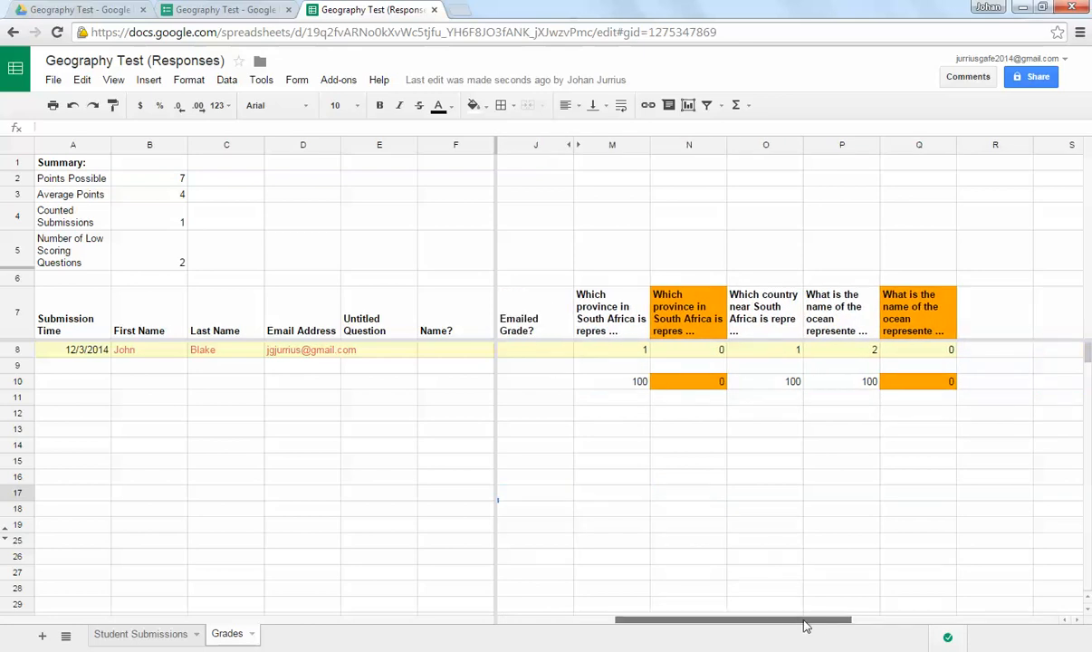
pyautogui.moveTo(688, 193); pyautogui.dragTo(698, 506)
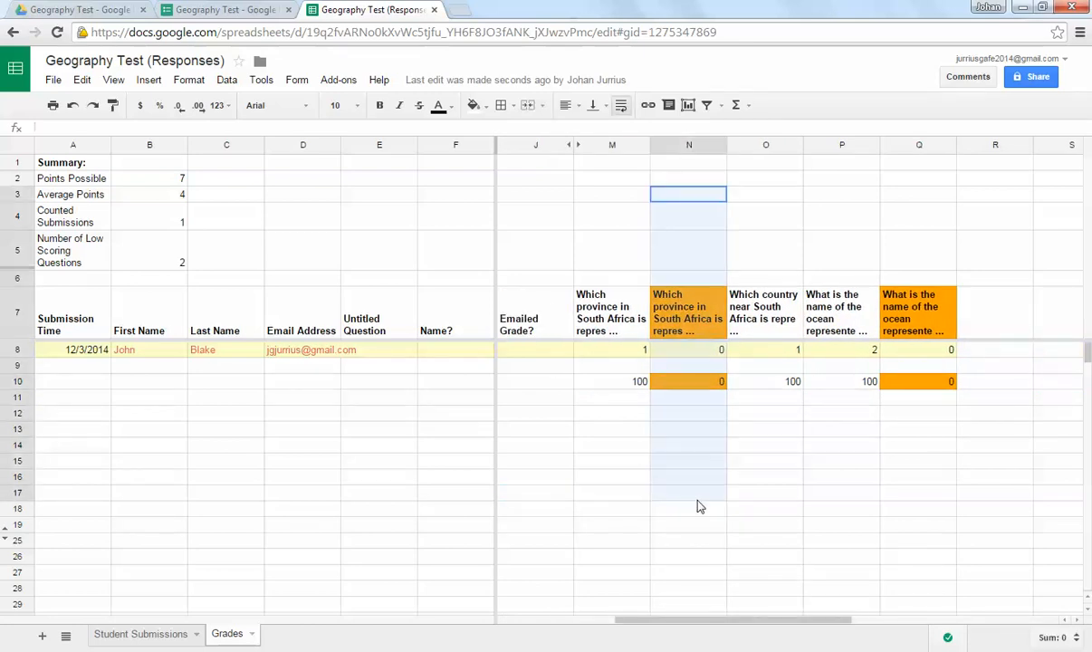
pyautogui.moveTo(892, 162)
pyautogui.mouseDown()
pyautogui.moveTo(931, 334)
pyautogui.moveTo(934, 511)
pyautogui.mouseUp()
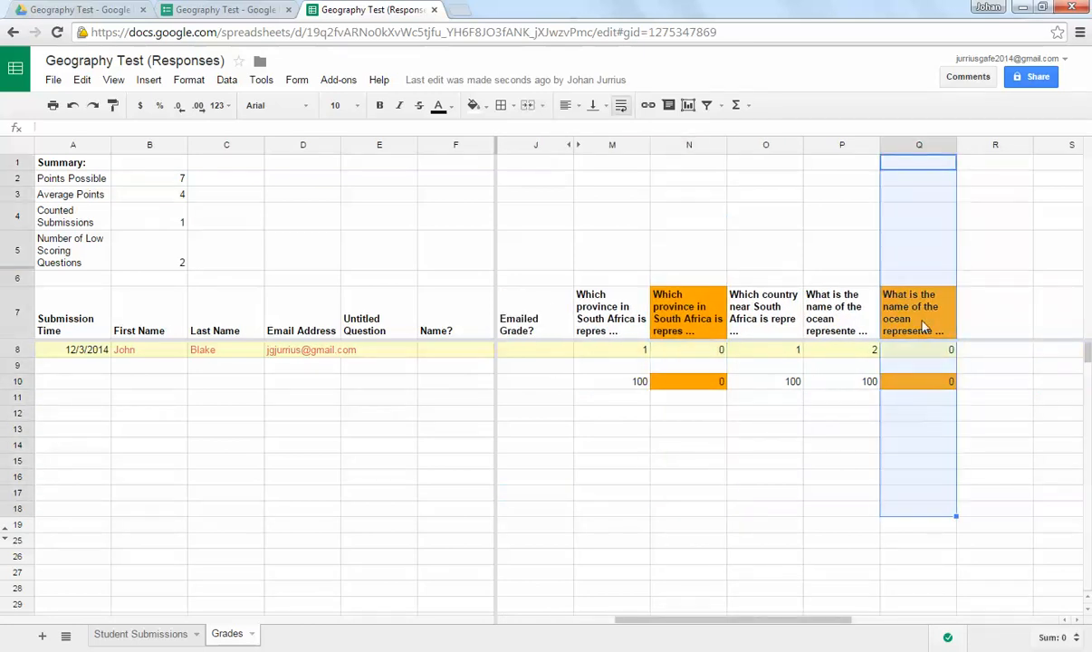
pyautogui.click(676, 431)
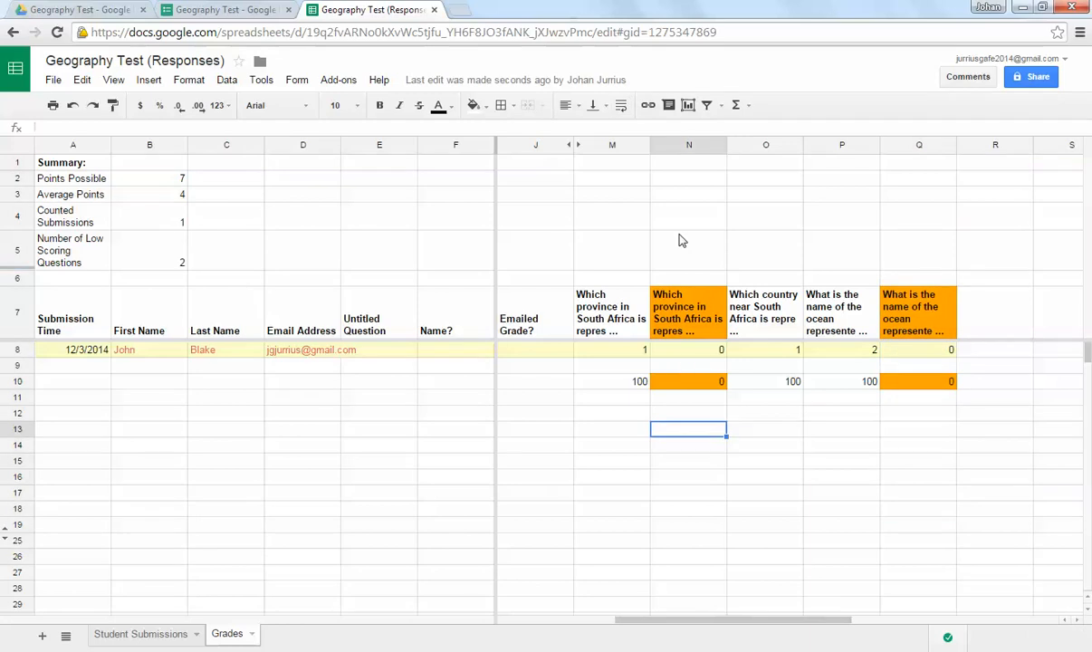
pyautogui.moveTo(681, 243); pyautogui.dragTo(704, 492)
pyautogui.click(699, 461)
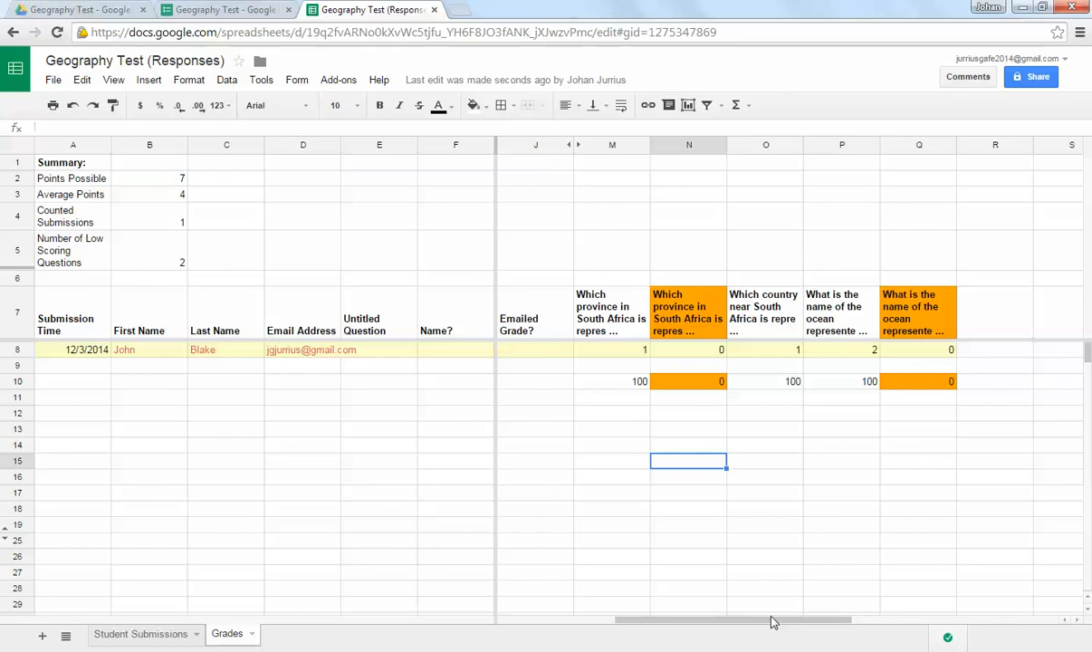
pyautogui.moveTo(772, 619); pyautogui.dragTo(623, 623)
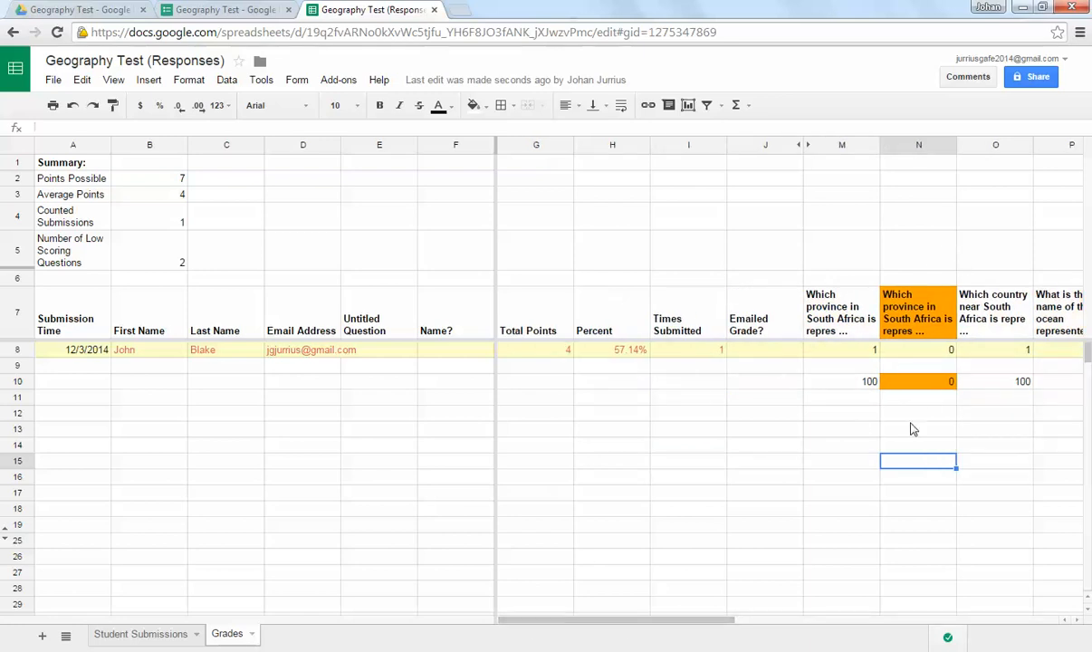
pyautogui.click(751, 431)
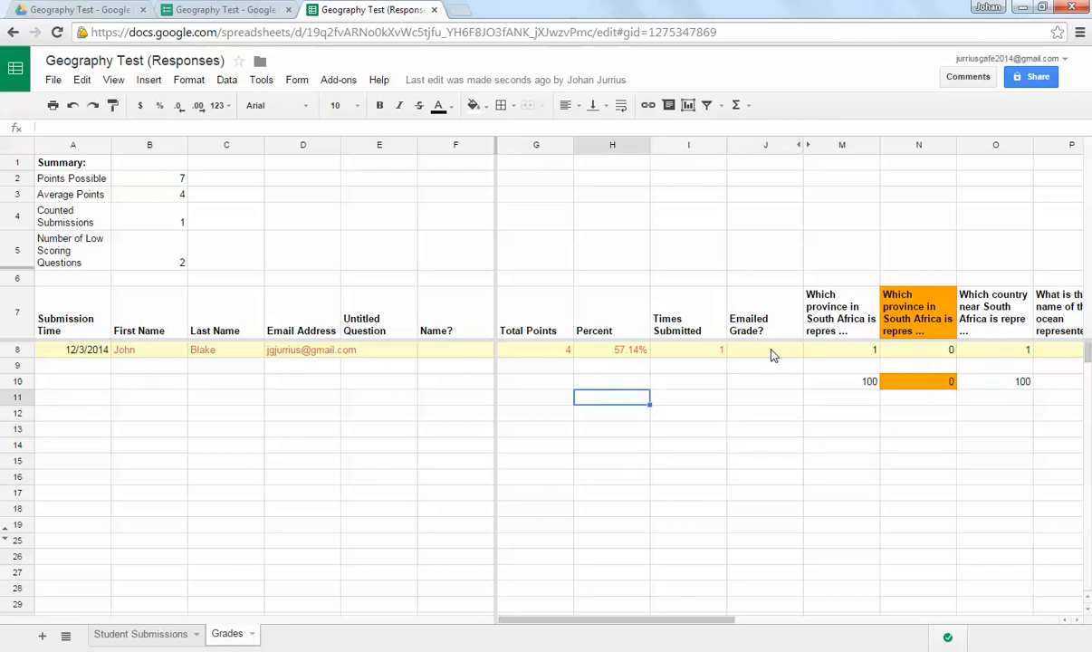
pyautogui.click(740, 353)
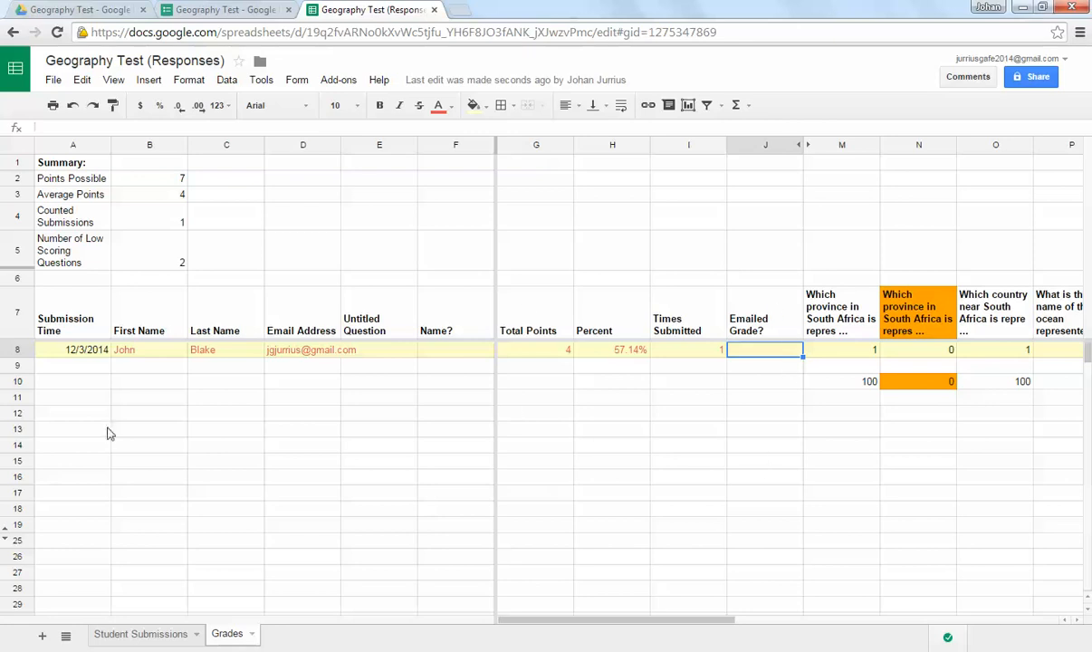
# Step: Start Flubaroo's Email Grades and choose Email Address as the question that holds the students' addresses
pyautogui.click(343, 83)
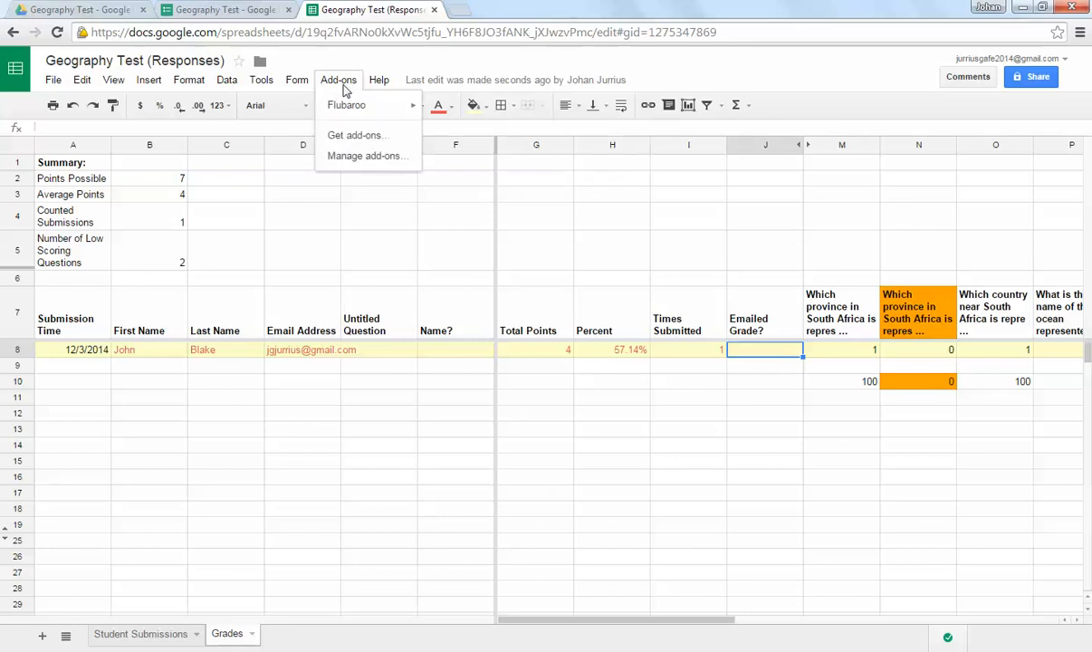
pyautogui.moveTo(348, 111)
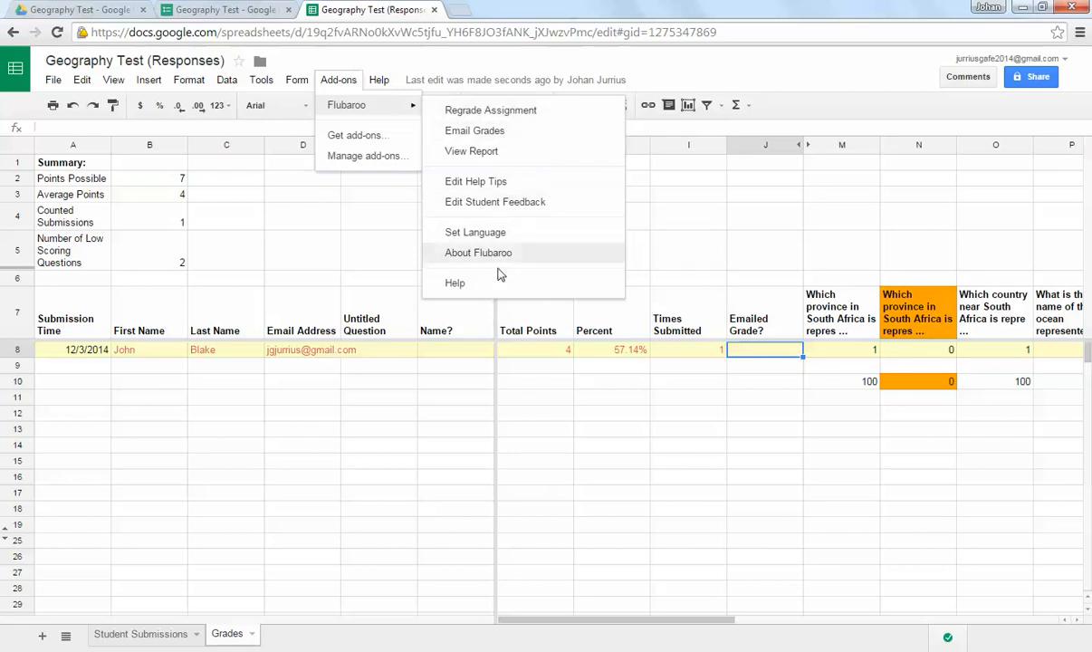
pyautogui.click(513, 131)
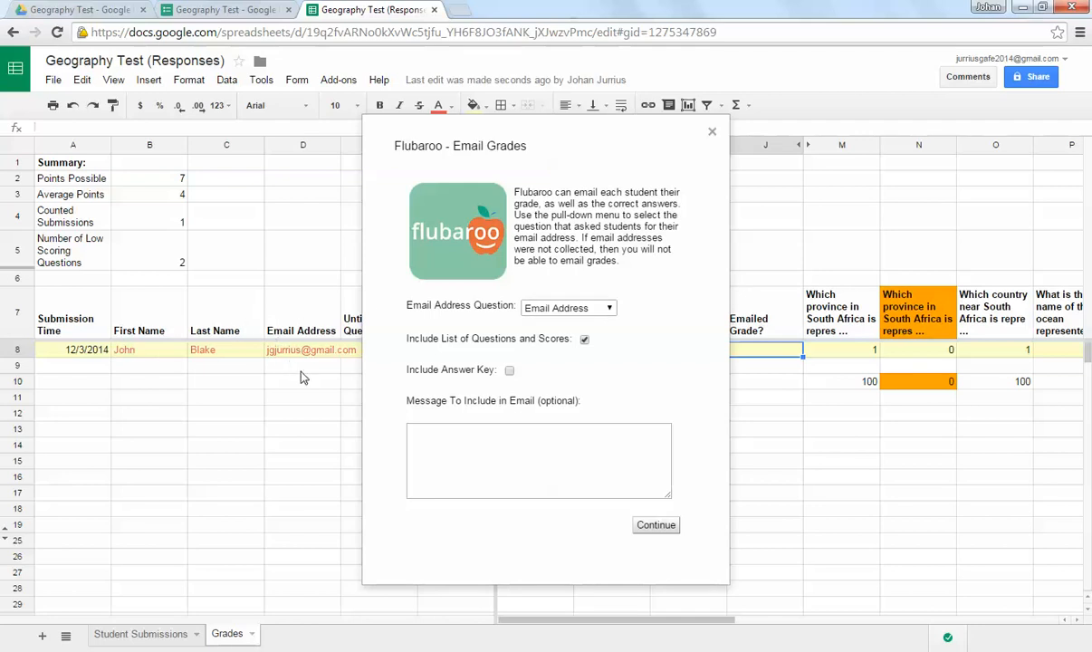
pyautogui.click(593, 308)
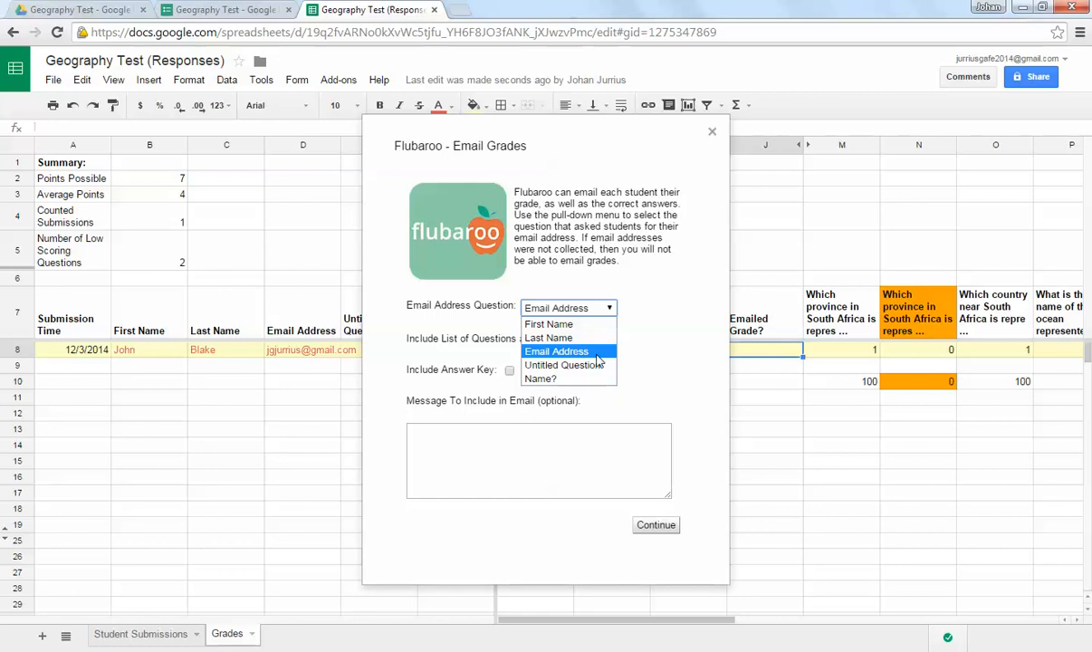
pyautogui.click(597, 355)
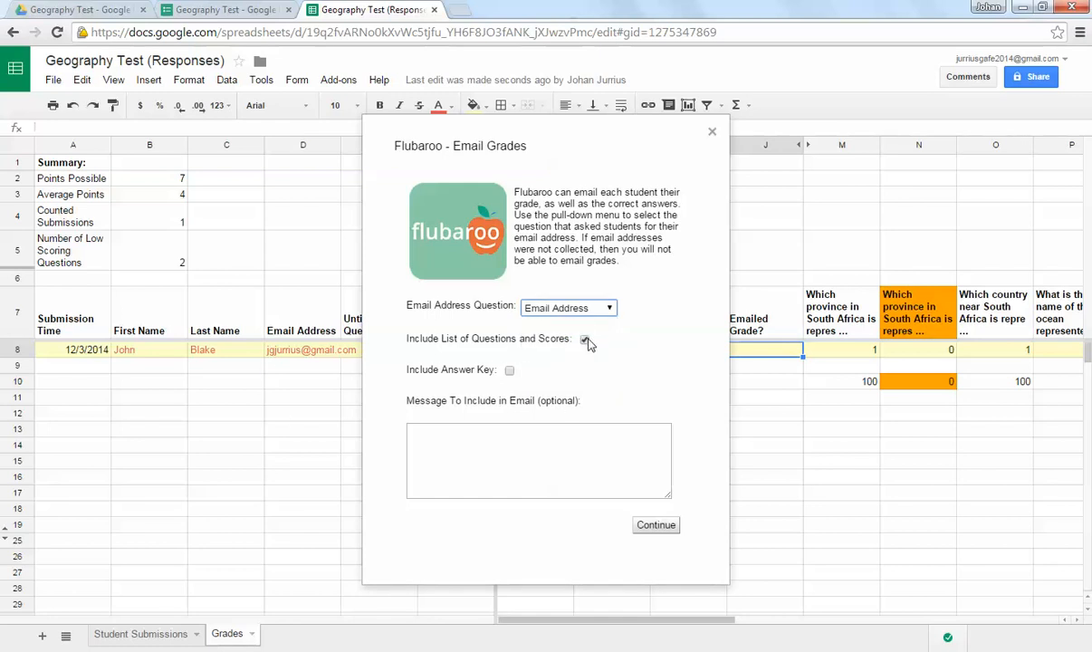
# Step: Include the answer key and the message "Please have a look at your test scores", email the grades, and dismiss the notification
pyautogui.click(509, 372)
pyautogui.click(539, 442)
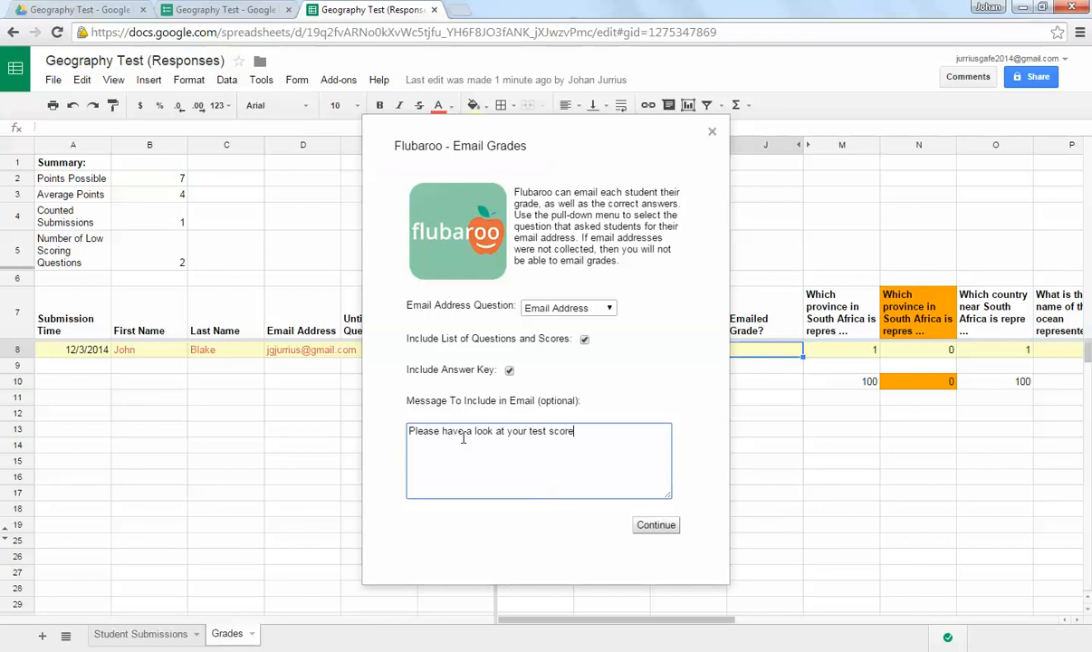
pyautogui.click(664, 529)
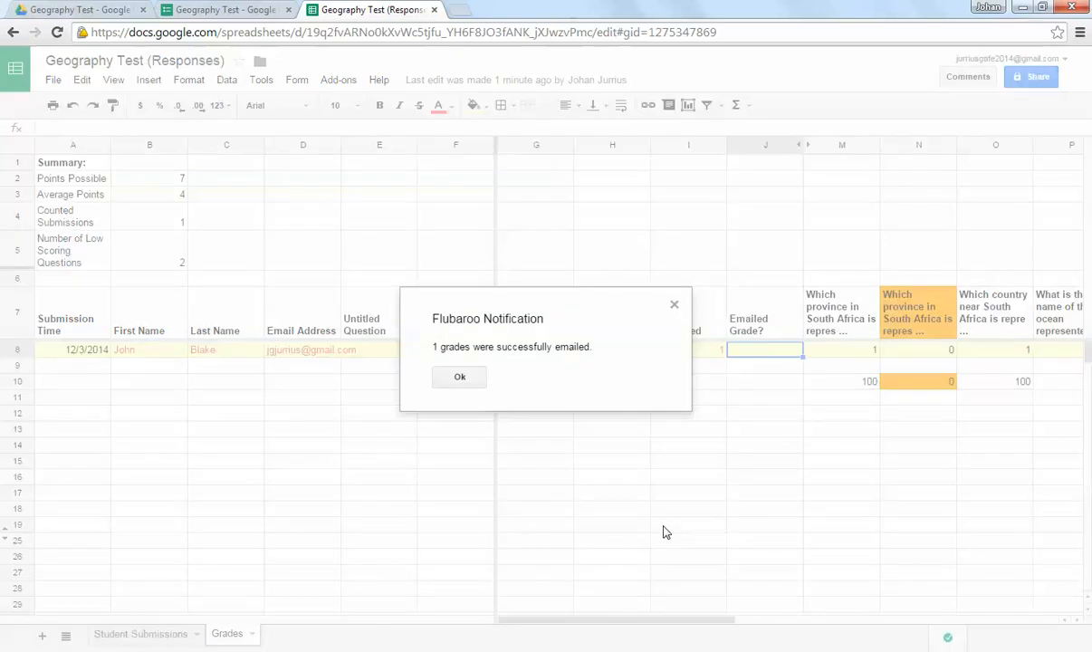
pyautogui.click(461, 376)
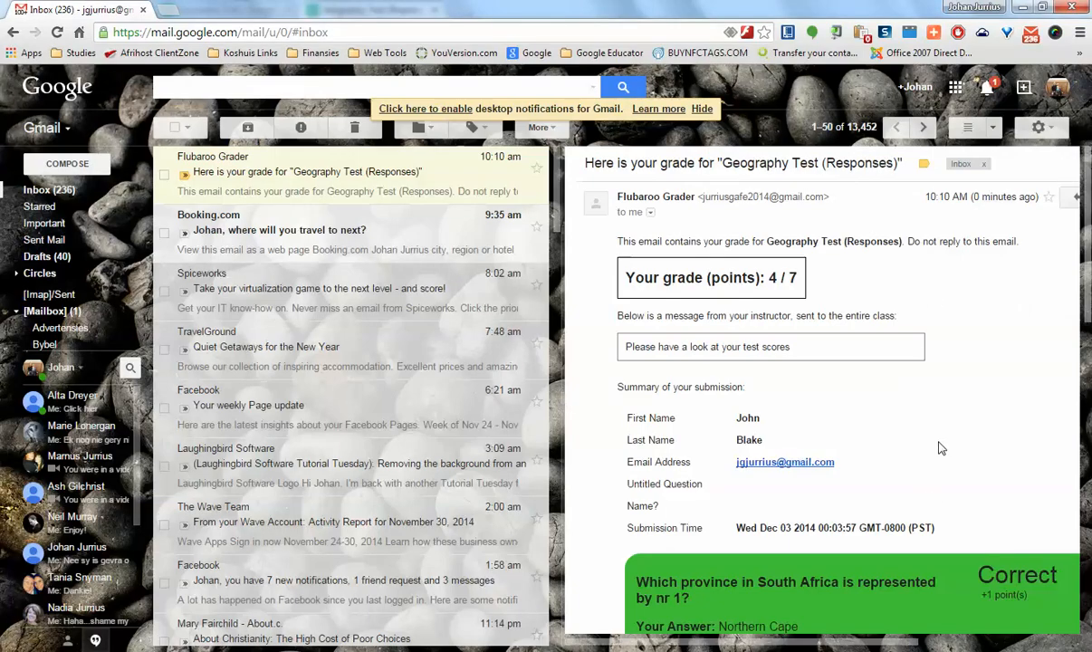
# Step: Review the Flubaroo Grader email in the Gmail inbox, checking the grade, instructor message and per-question results
pyautogui.scroll(-1, 749, 274)
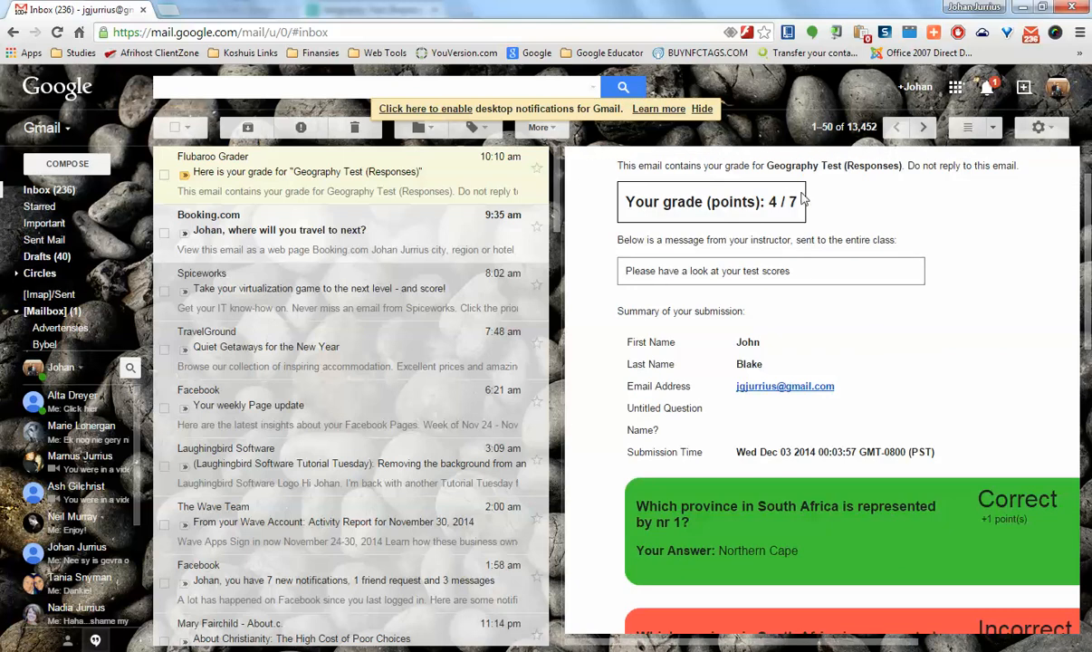
pyautogui.doubleClick(773, 202)
pyautogui.moveTo(793, 202); pyautogui.dragTo(800, 203)
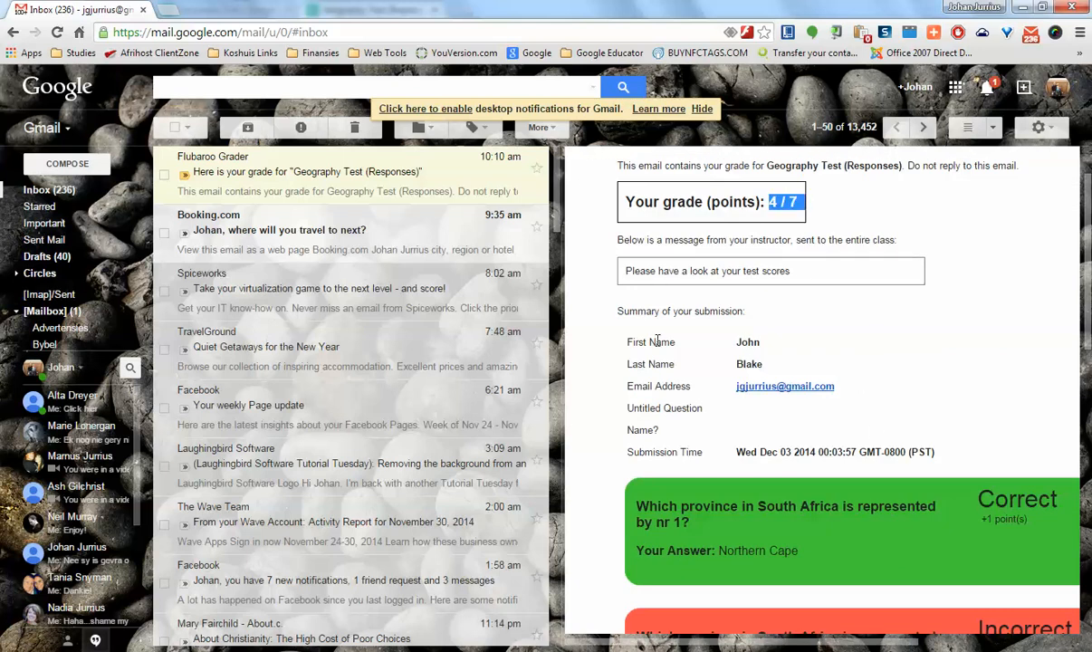
pyautogui.scroll(-4, 791, 362)
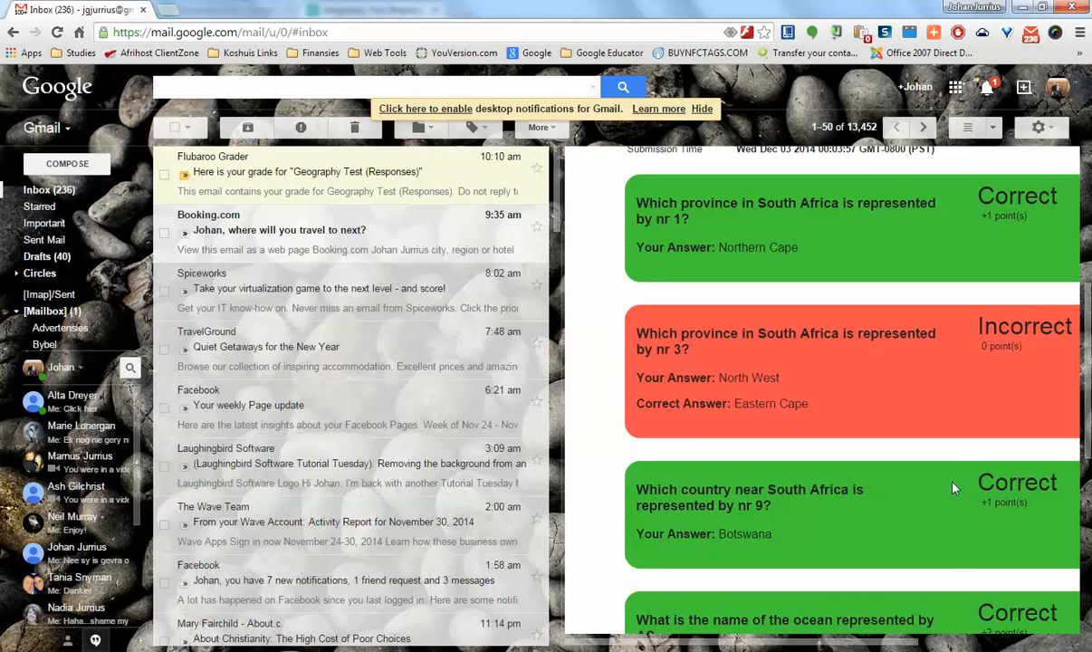
pyautogui.scroll(1, 955, 475)
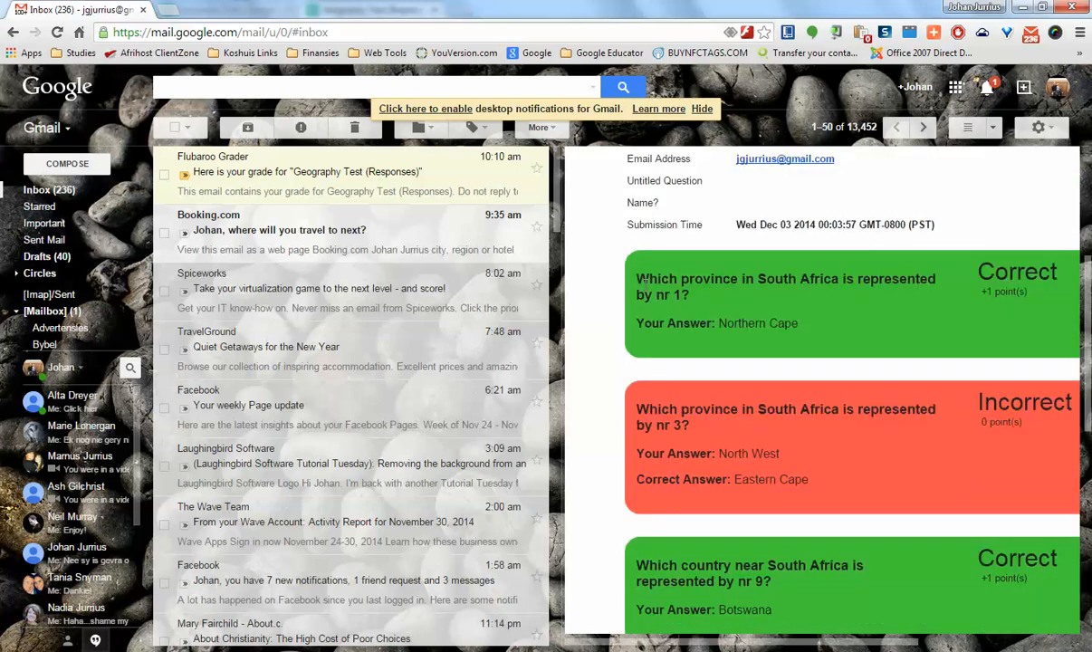
# Step: Compare the student's answers with the correct answers for the province nr 3 and ocean B questions in the grade email
pyautogui.scroll(-1, 847, 329)
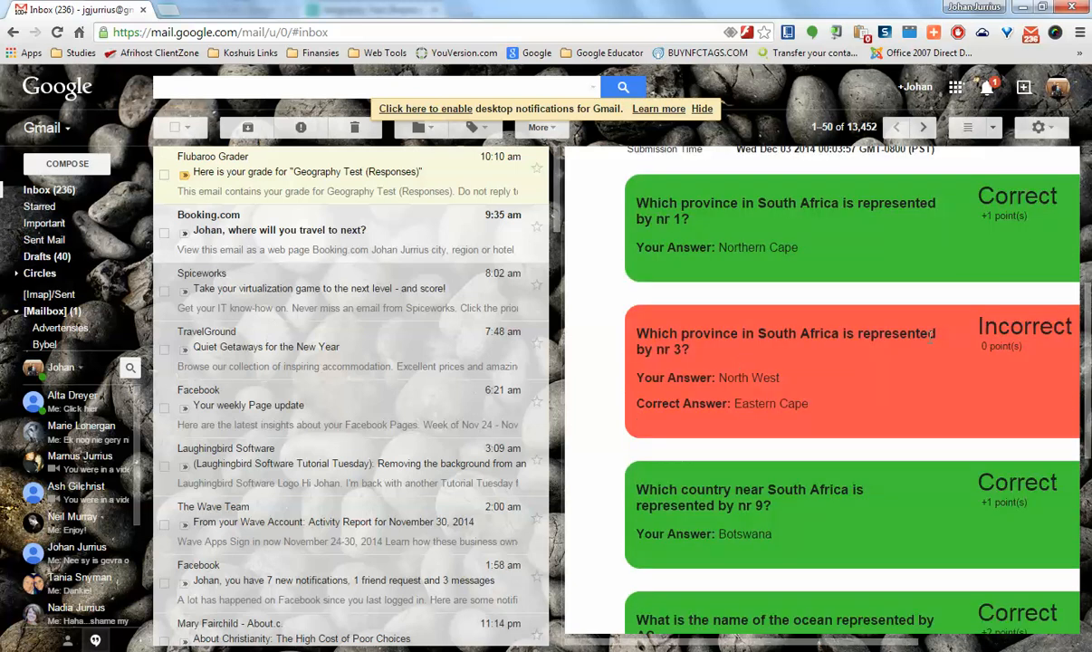
pyautogui.moveTo(718, 377); pyautogui.dragTo(809, 404)
pyautogui.scroll(-3, 892, 299)
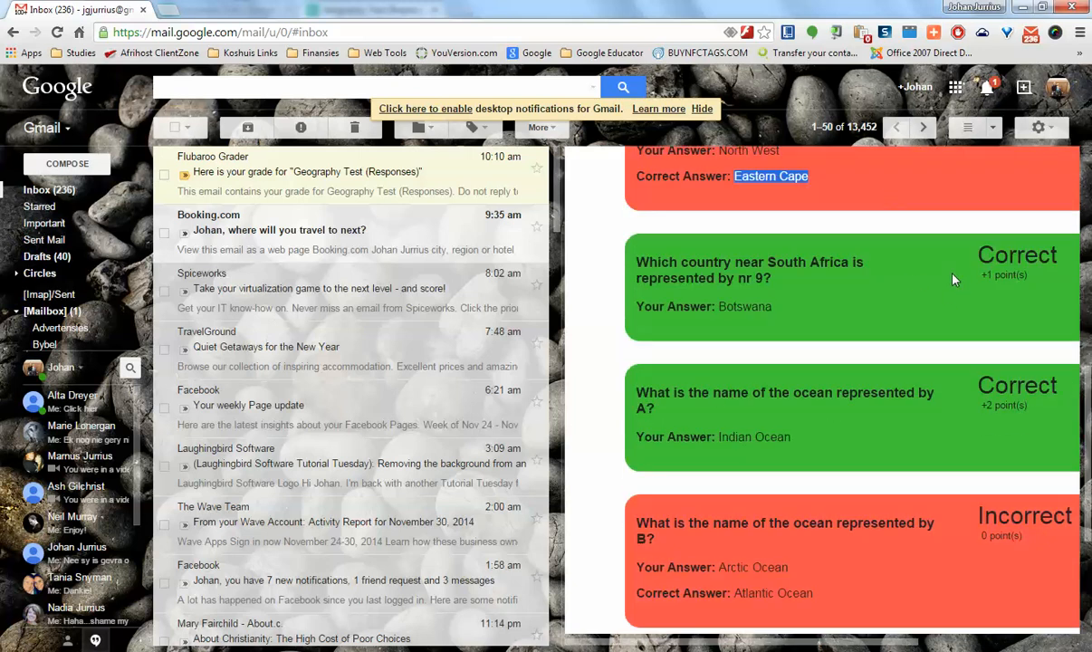
pyautogui.scroll(-2, 913, 437)
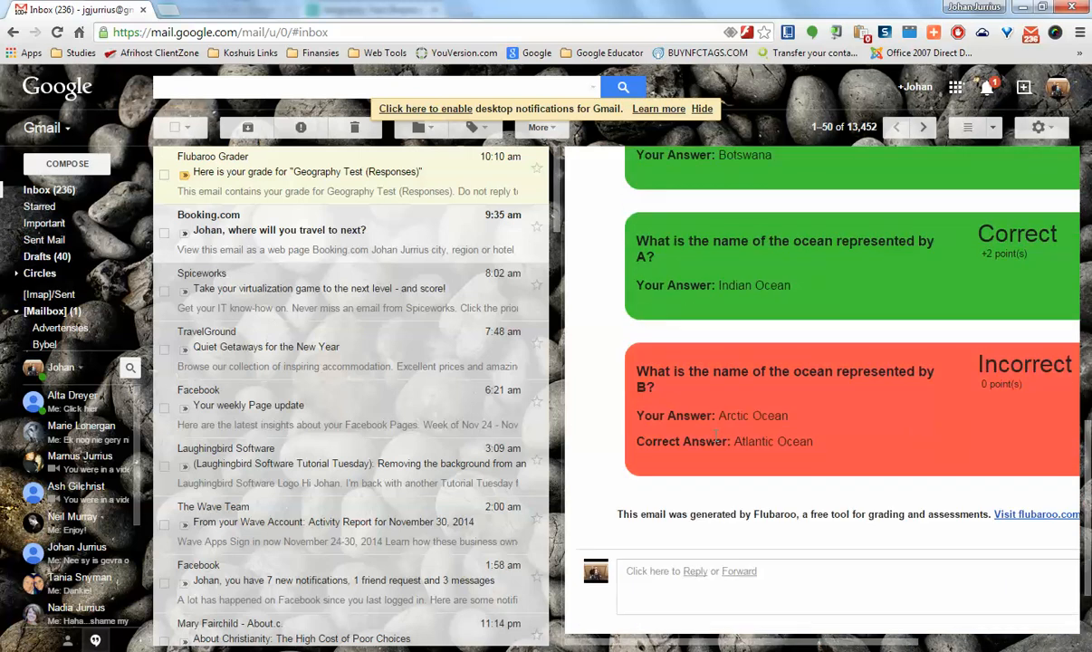
pyautogui.moveTo(719, 415); pyautogui.dragTo(789, 416)
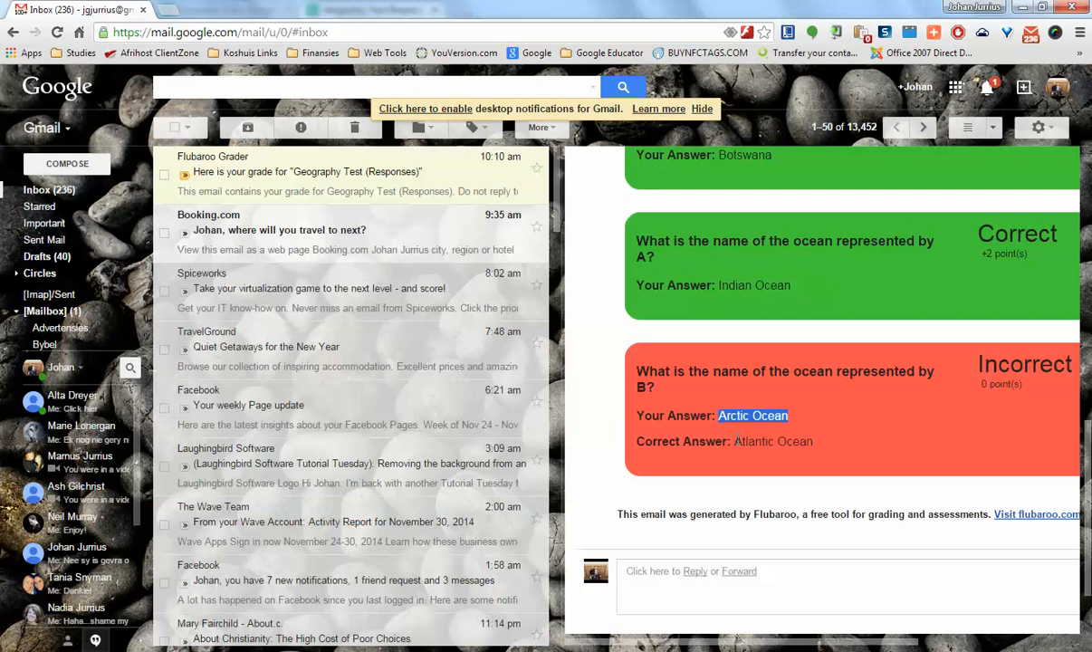
pyautogui.moveTo(735, 441); pyautogui.dragTo(839, 438)
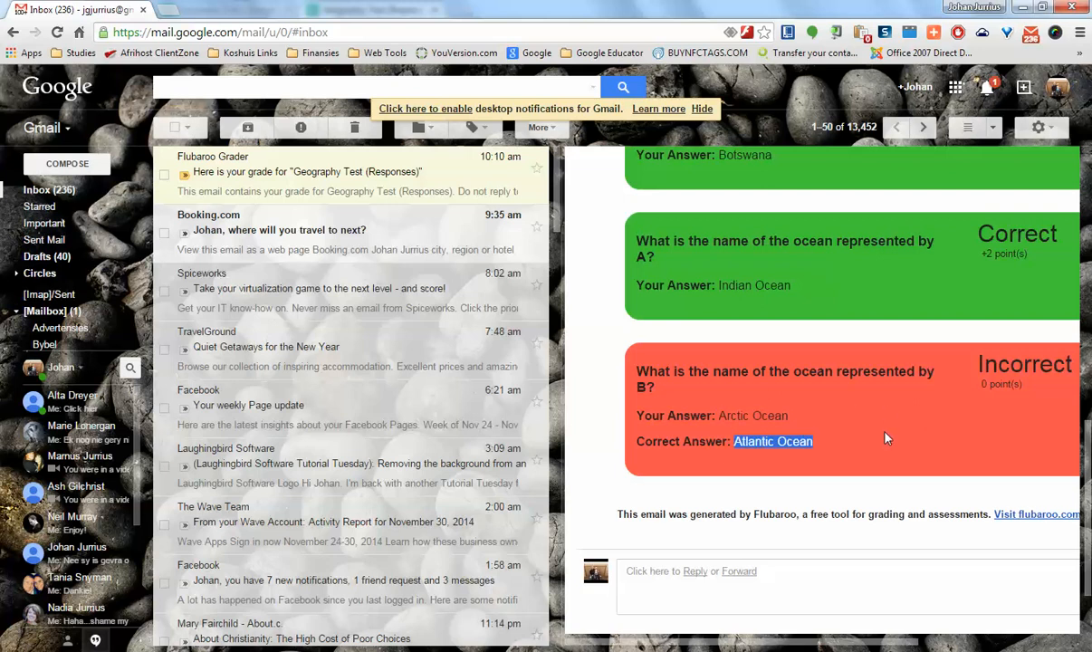
pyautogui.scroll(1, 887, 438)
# Step: Switch back to the Geography Test (Responses) spreadsheet in the other Chrome window
pyautogui.click(342, 640)
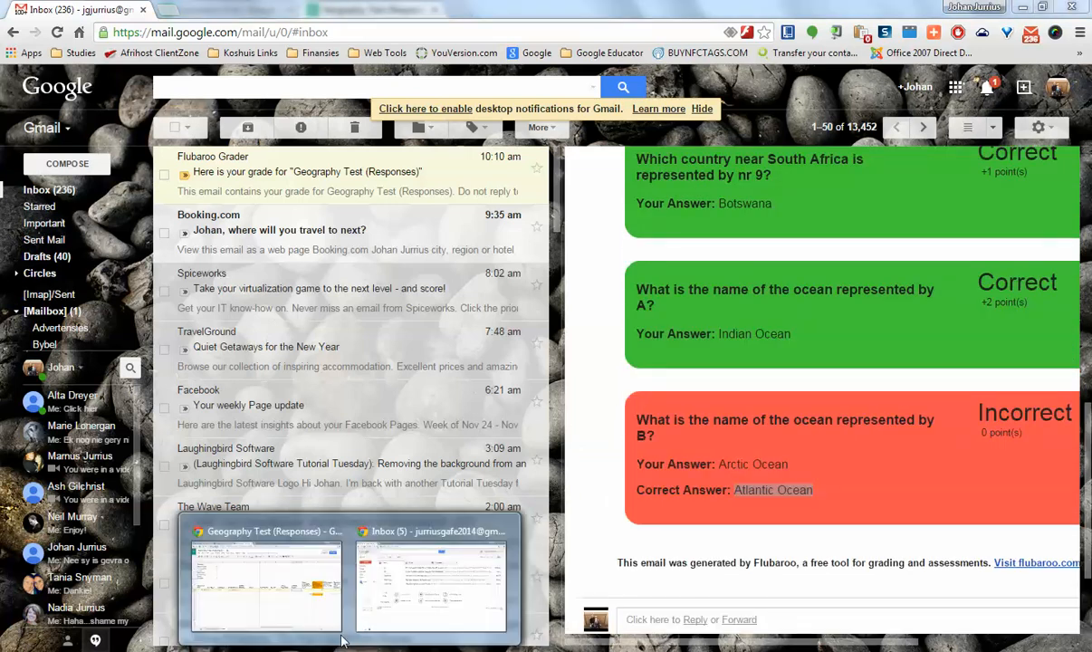
pyautogui.click(326, 557)
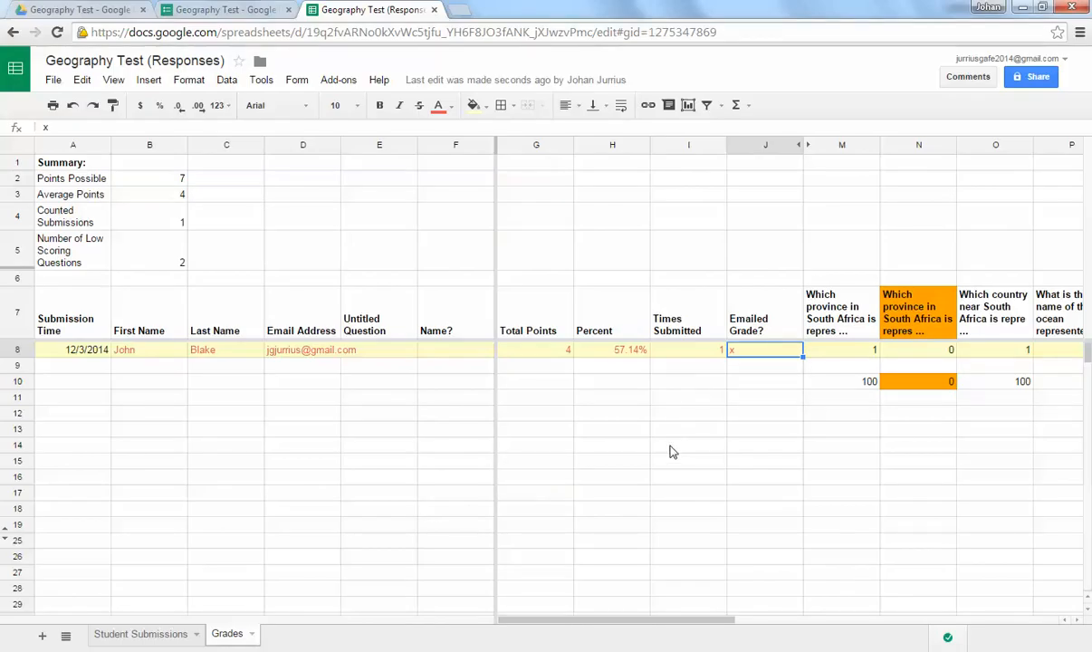